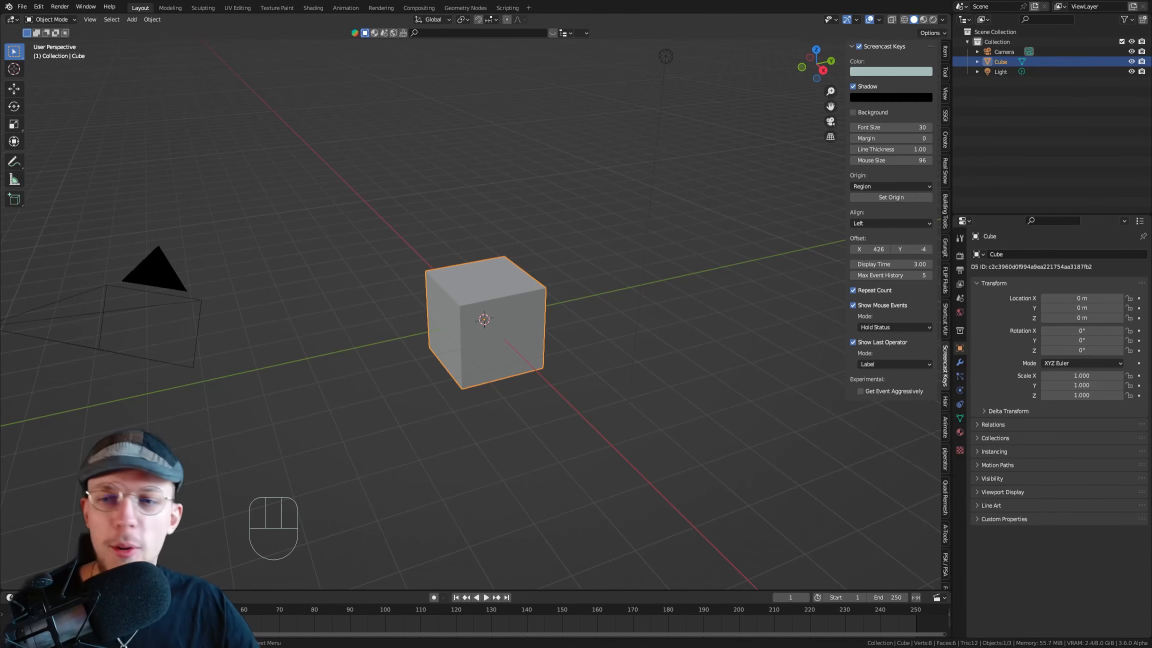
Add a Subdivision Surface modifier to the default cube with viewport and render levels both set to 3
click(960, 361)
click(1004, 255)
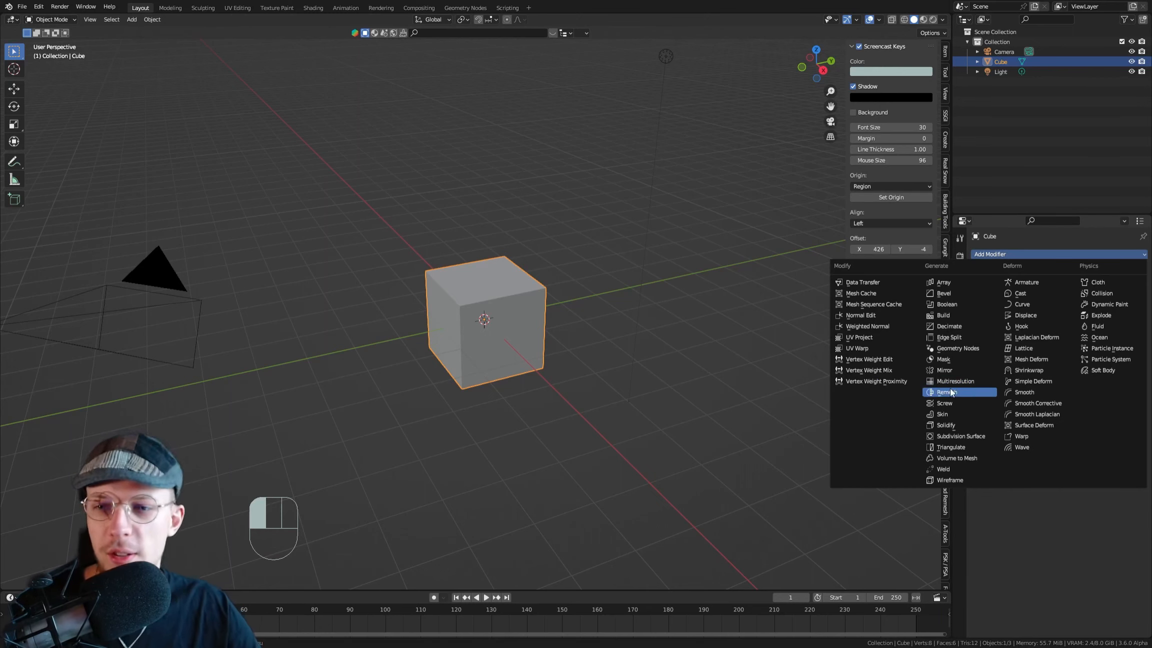
click(954, 437)
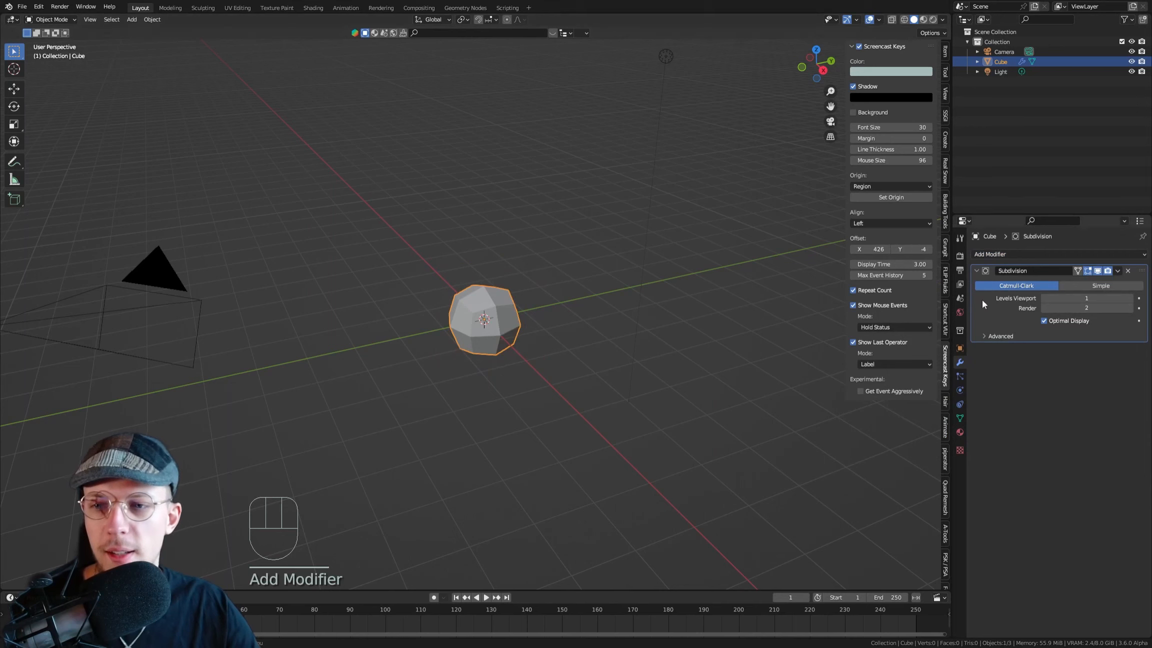
click(1092, 299)
text(3)
key(Tab)
text(3)
key(Tab)
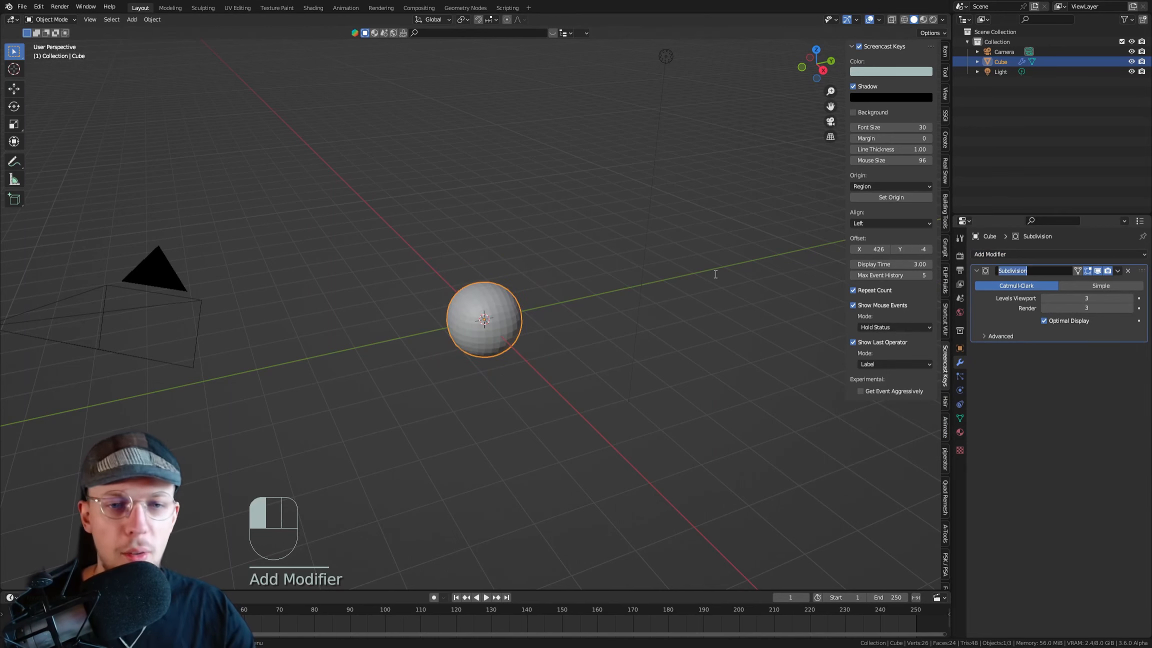
click(715, 274)
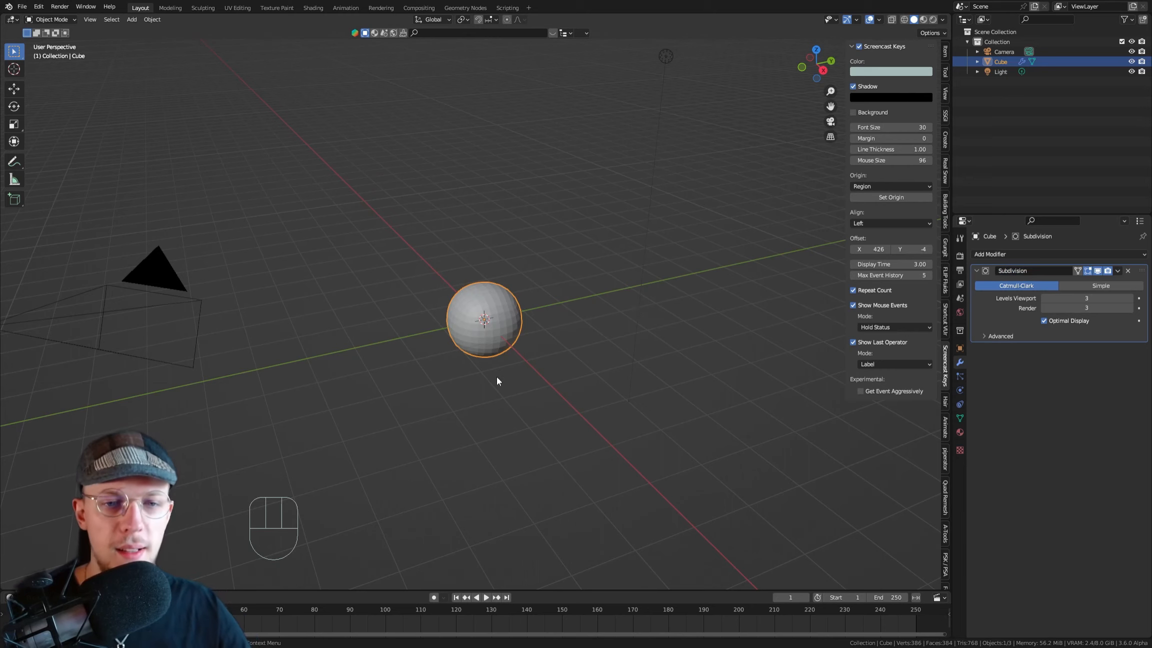
scroll(511, 353, up, 4)
shift+middle_drag(503, 299, 513, 288)
middle_drag(513, 288, 448, 277)
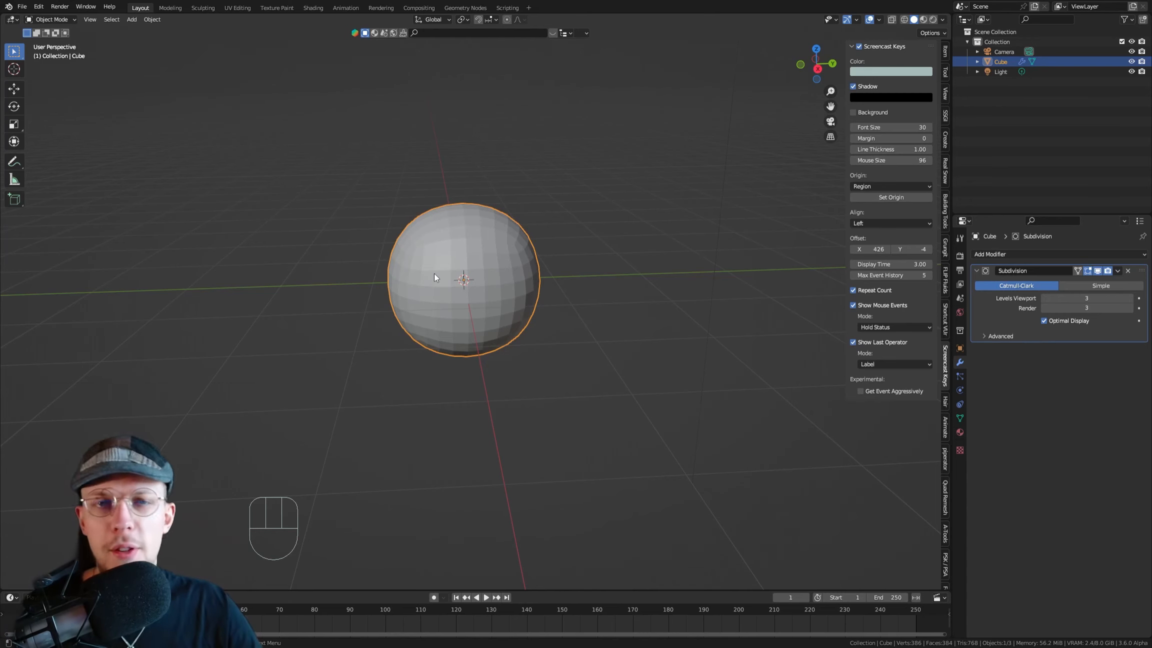
key(Tab)
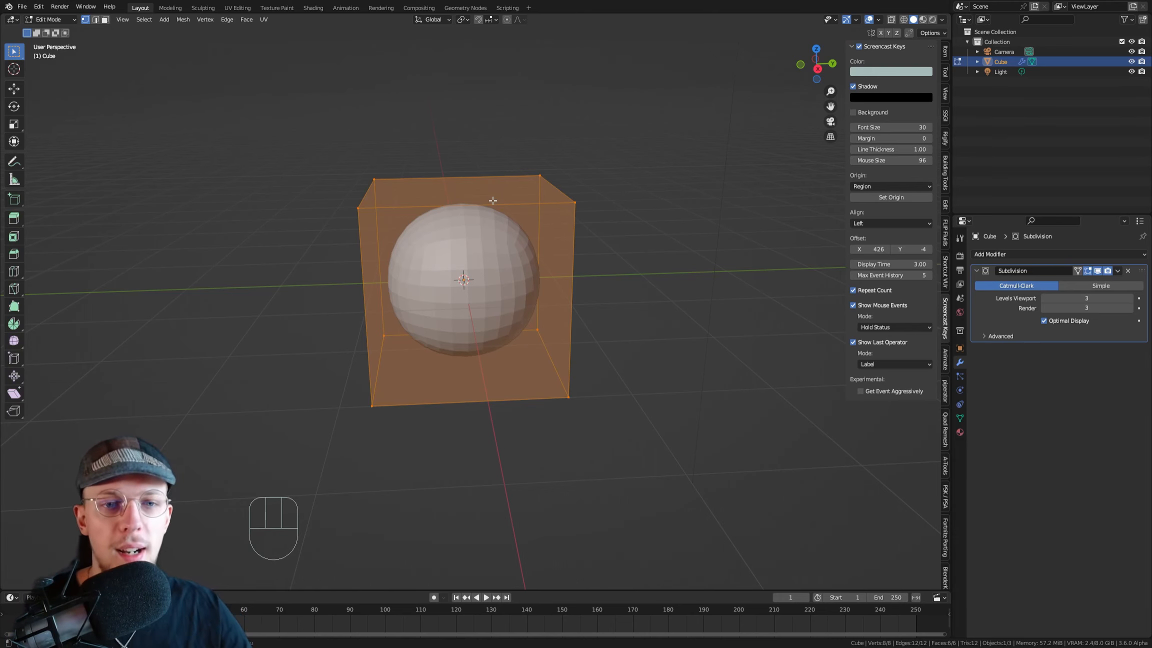
key(Tab)
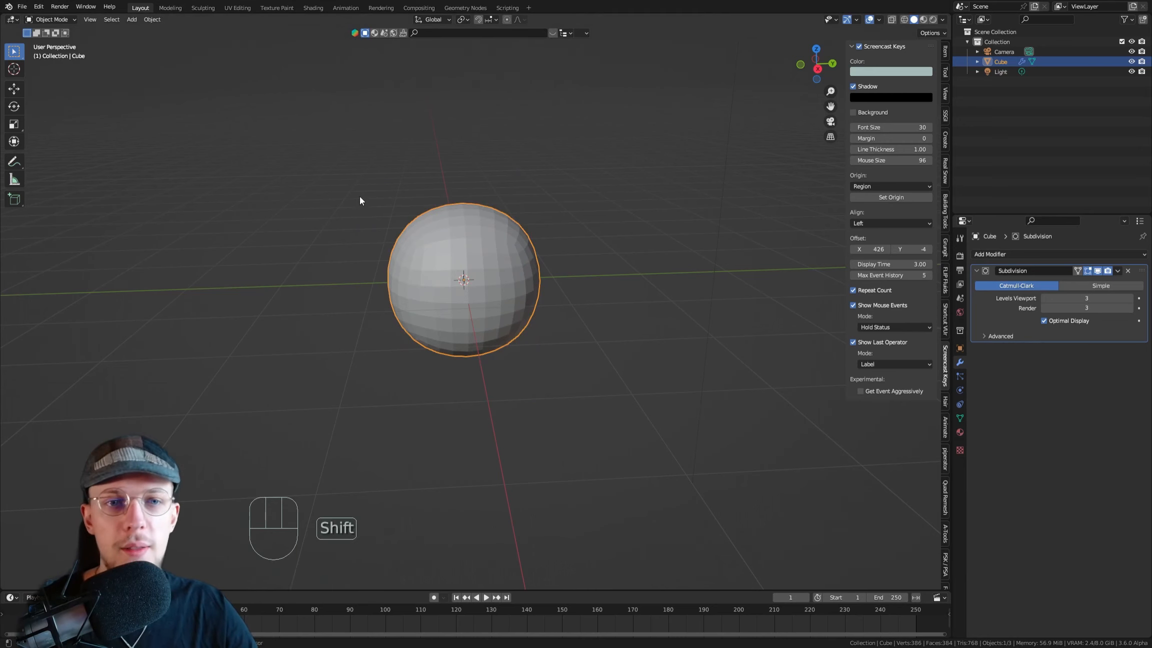
Add the cartoon character picture as a reference image and move it behind the sphere along X to about -6.24 m
key(shift+a)
mouse_move(339, 296)
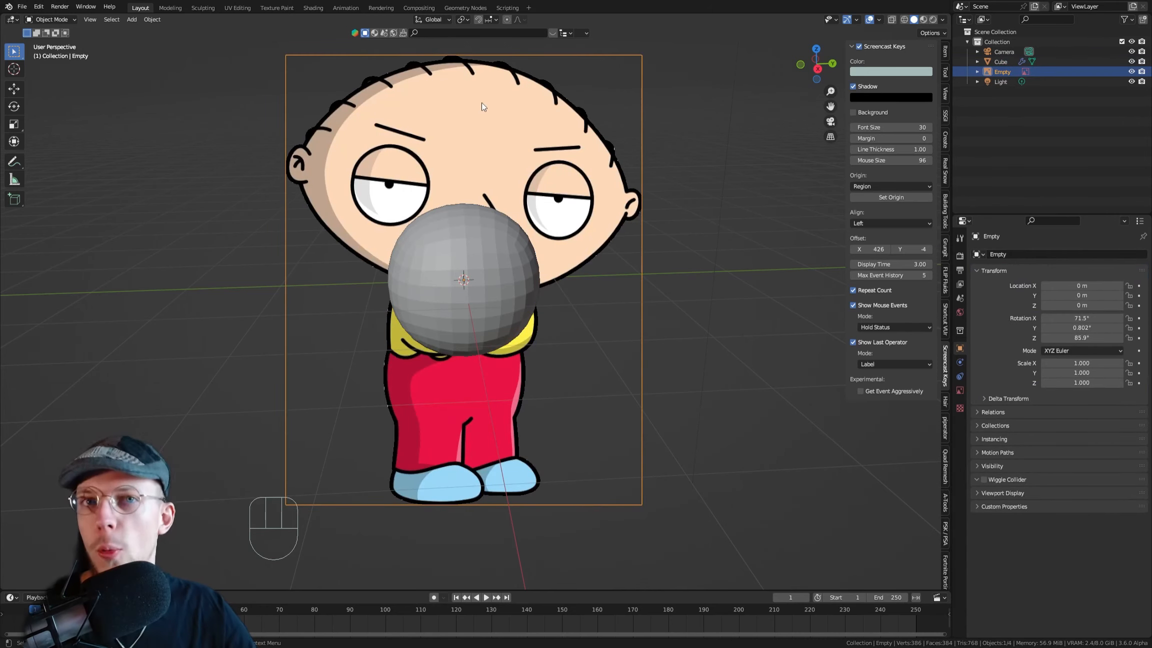
scroll(450, 220, down, 4)
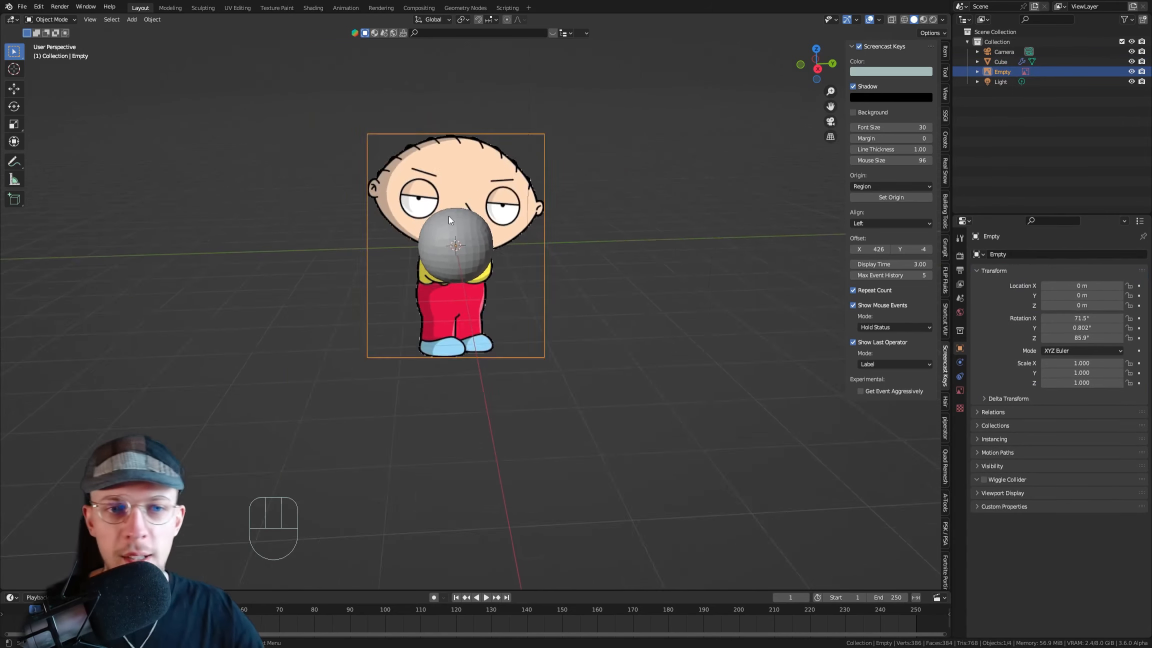
scroll(449, 220, down, 3)
middle_drag(505, 233, 588, 275)
key(g)
key(x)
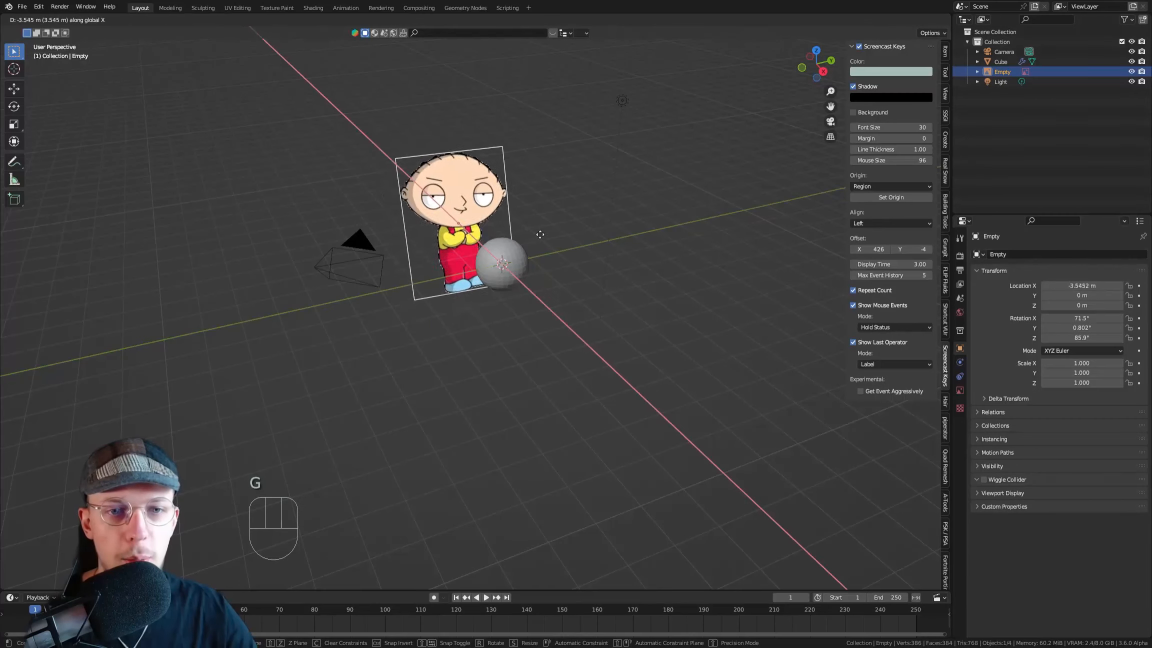
click(500, 228)
In the right orthographic view, move the reference image beside the sphere to about Y -3.34 m, Z 1.58 m
key(KP_1)
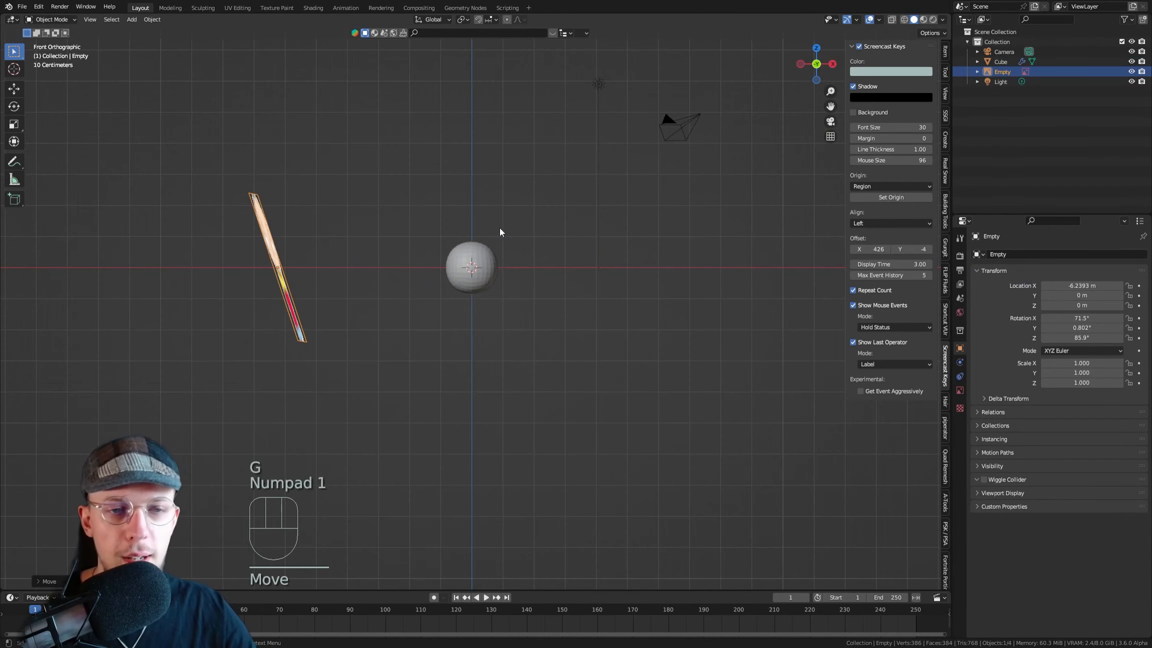
key(KP_3)
scroll(500, 232, up, 2)
key(g)
click(396, 152)
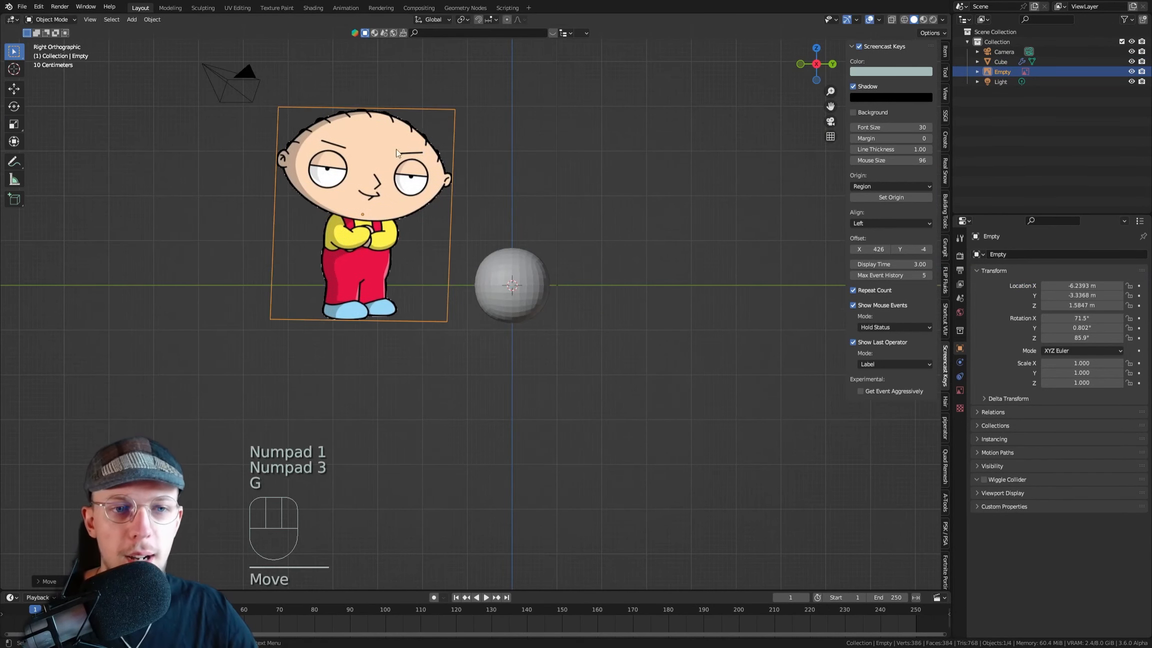
Straighten the reference image by setting its rotation to X 90°, Y 0° and Z 90°
middle_drag(396, 153, 340, 155)
middle_drag(504, 237, 450, 210)
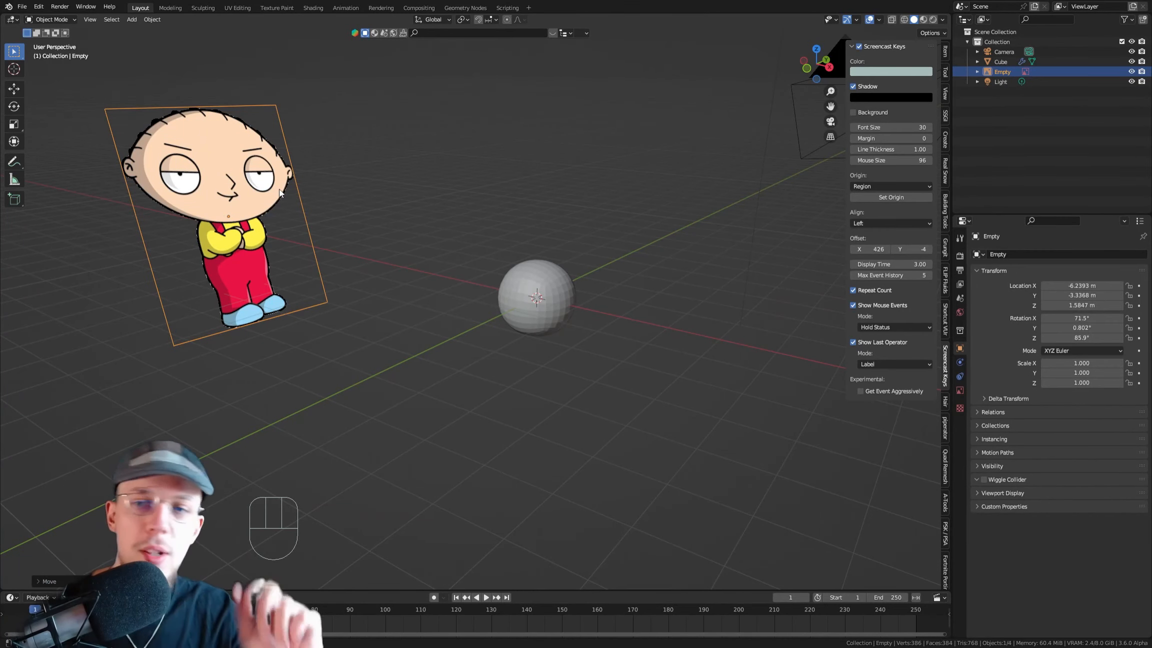
click(947, 52)
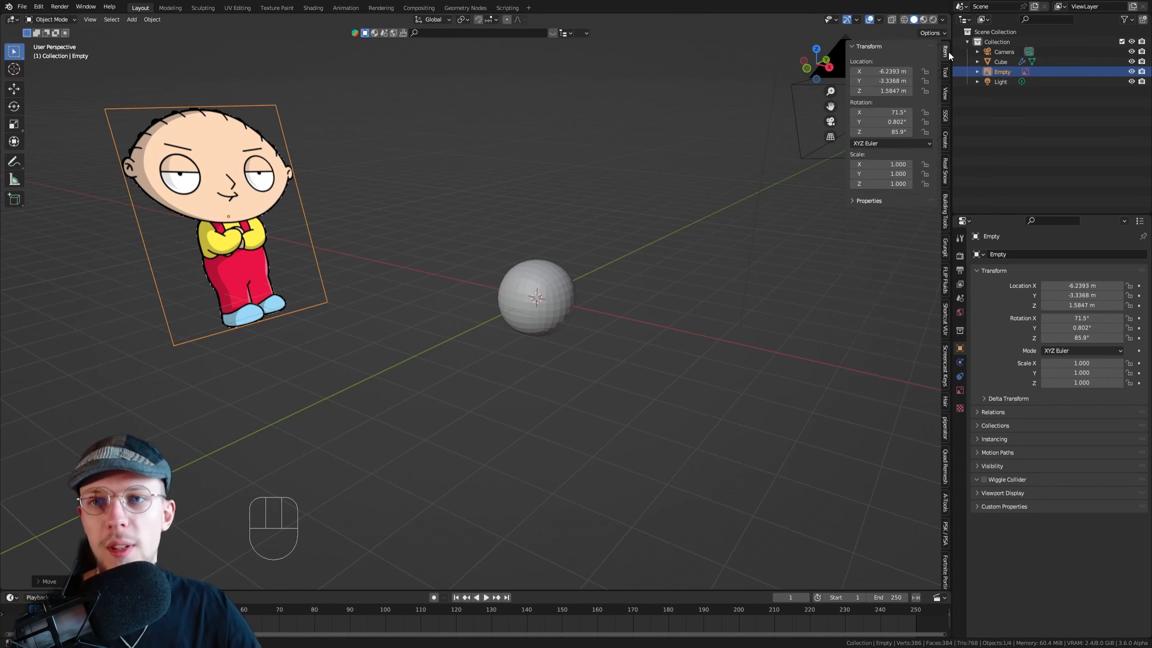
click(896, 122)
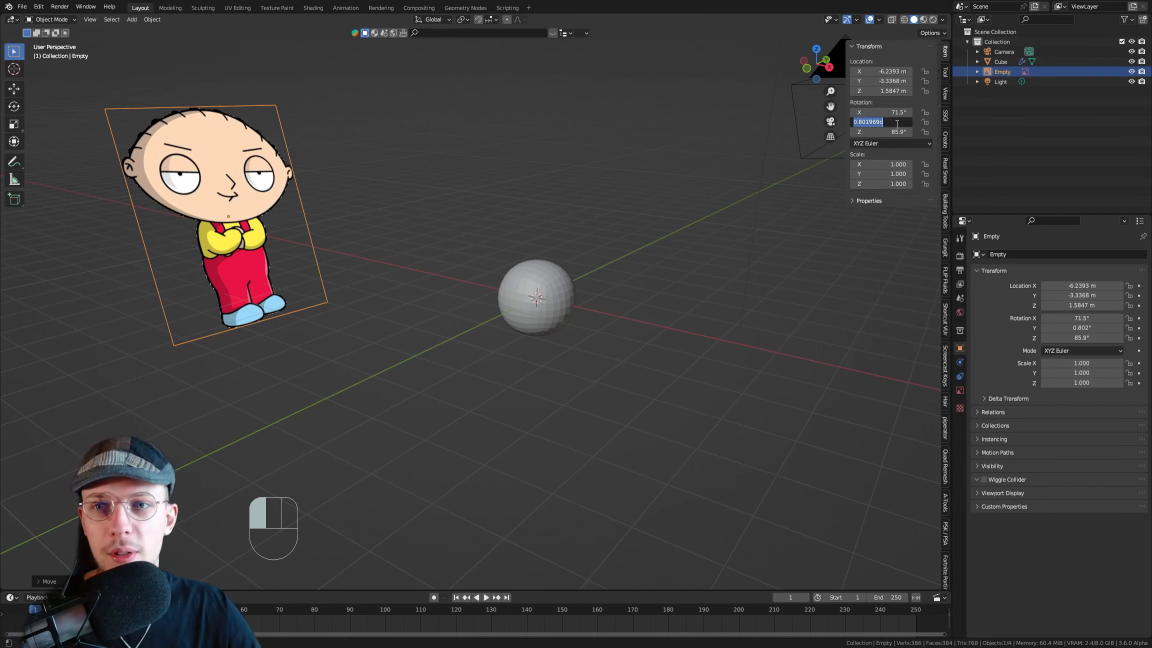
text(0)
key(Tab)
text(0)
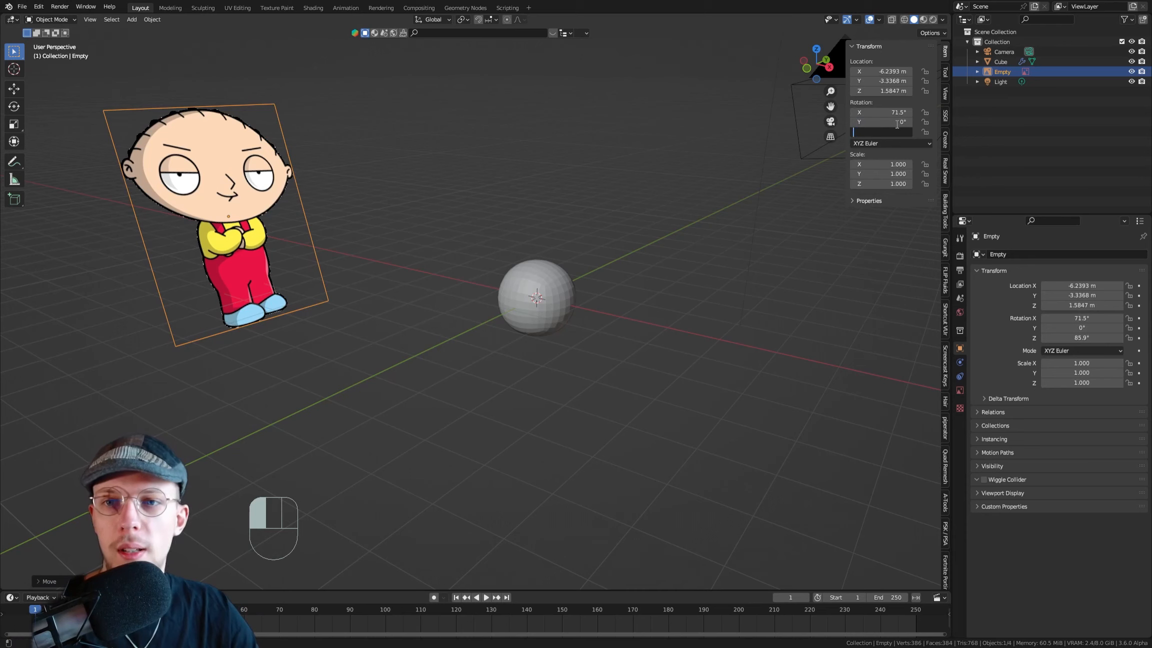
text(90)
key(Return)
click(897, 113)
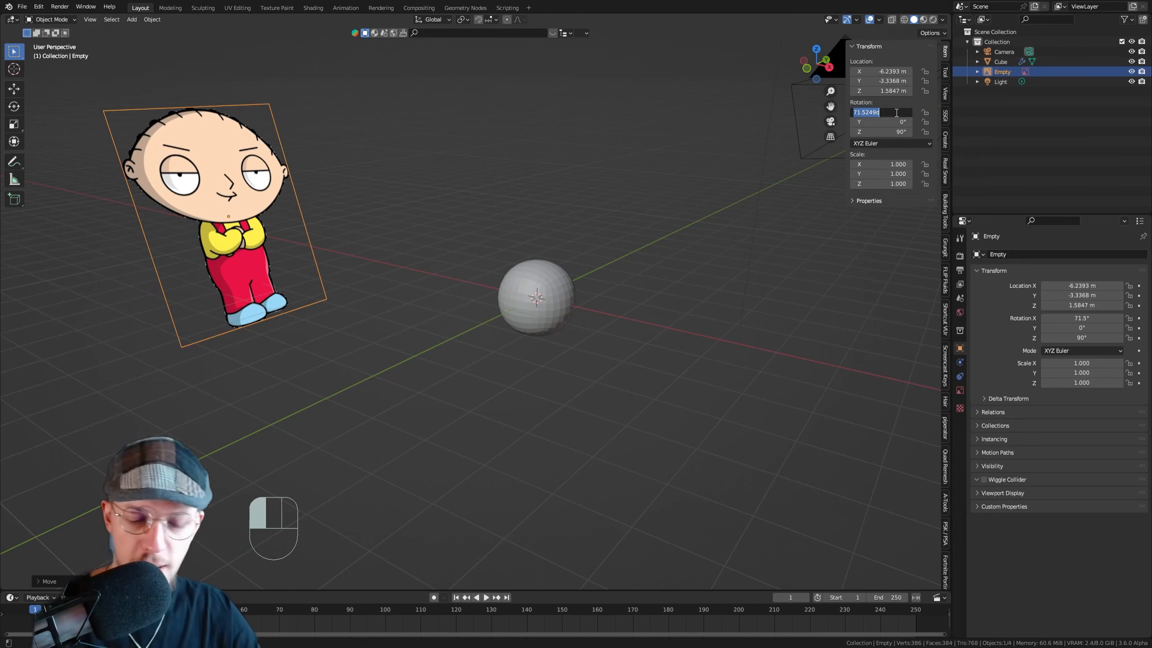
text(90)
key(Return)
In the right orthographic view, lower the straightened reference image to about Y -3.03 m, Z 0.63 m
middle_drag(483, 185, 432, 249)
key(KP_1)
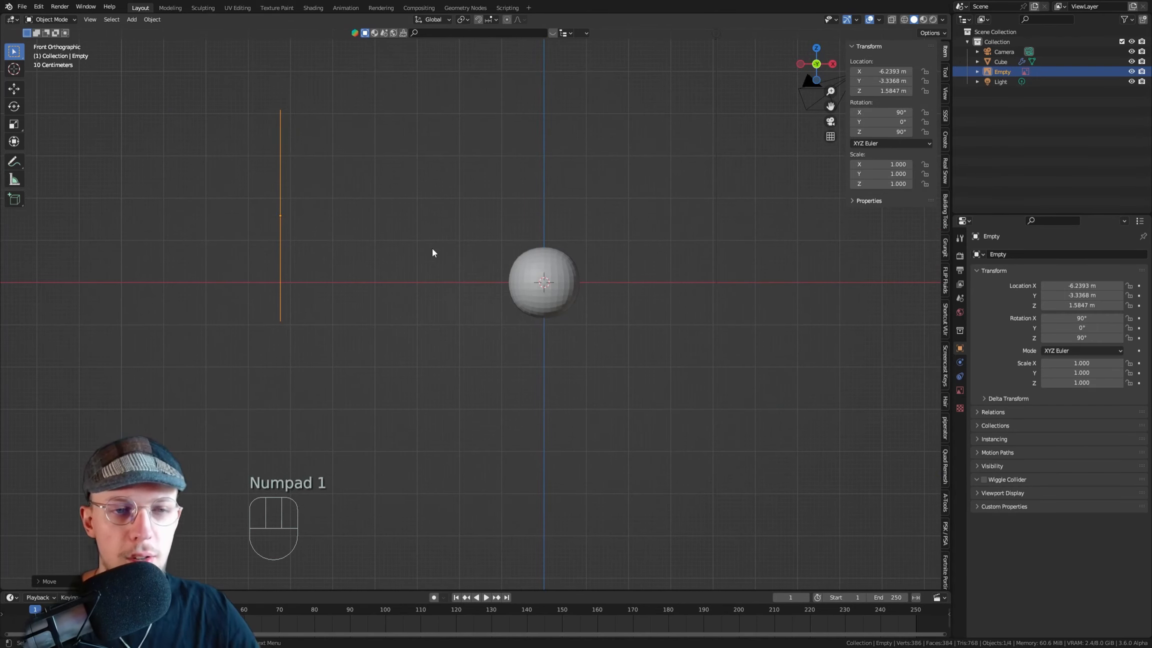
key(KP_3)
key(g)
click(520, 188)
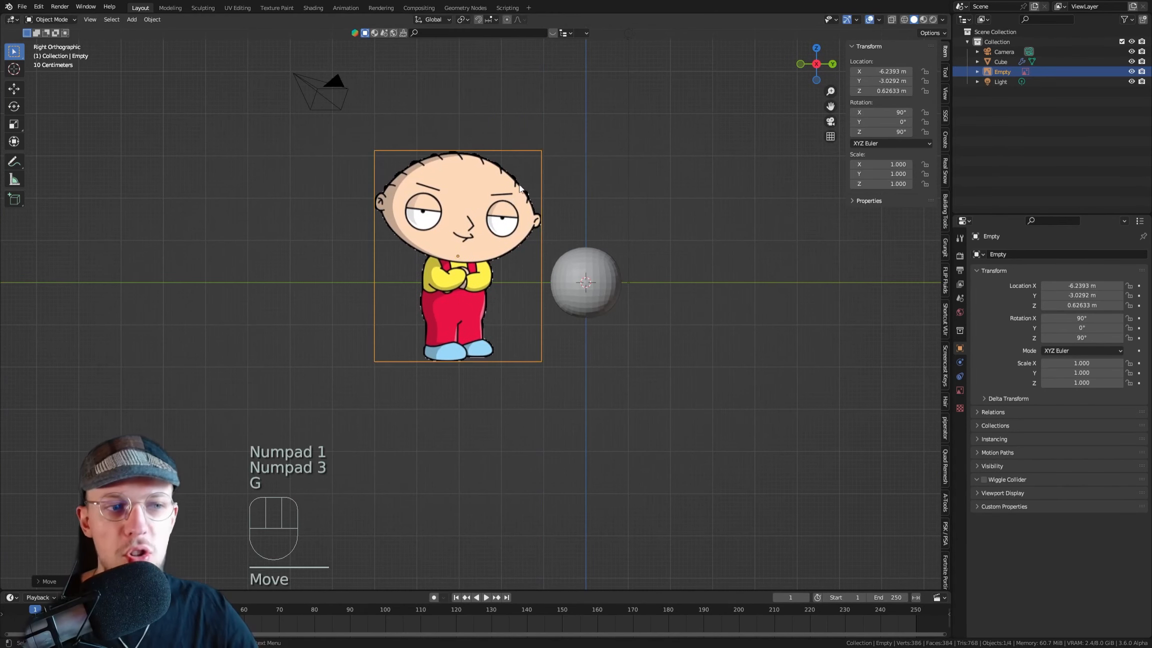
Shift the reference image to about Y -3.27 m, Z 0.38 m and scale it down to about 0.714
scroll(515, 183, up, 2)
shift+middle_drag(509, 180, 419, 254)
key(g)
click(439, 175)
key(g)
key(s)
click(492, 274)
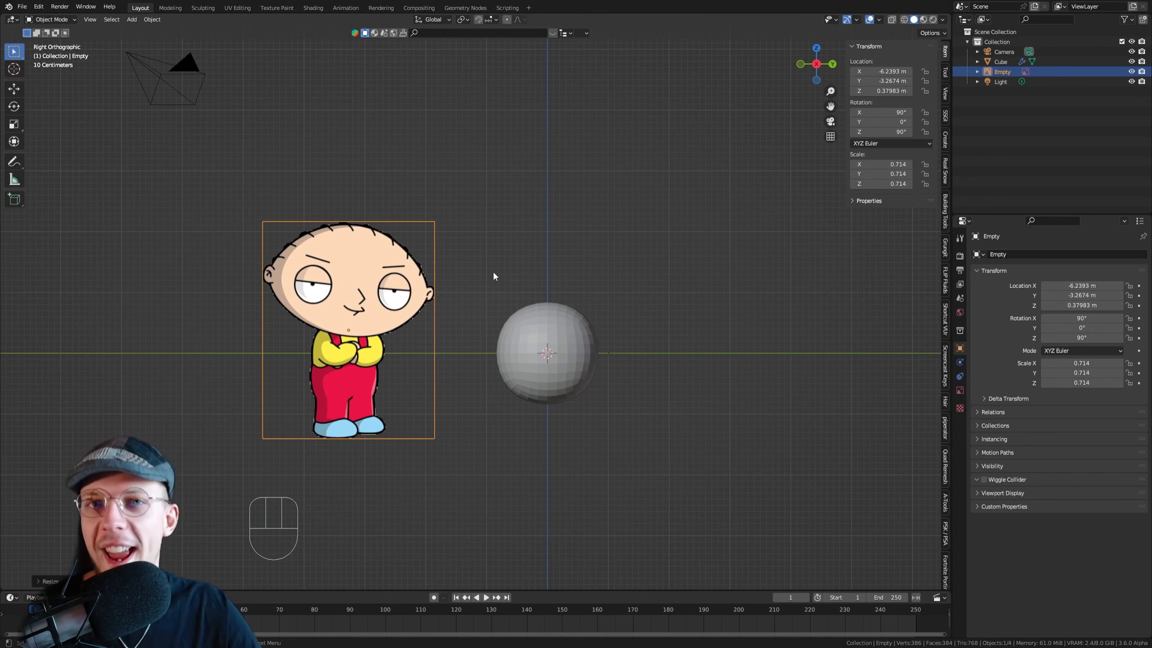
Add a centred vertical loop cut to the cube's mesh in Edit Mode, splitting it across the Y axis
shift+middle_drag(506, 326, 473, 239)
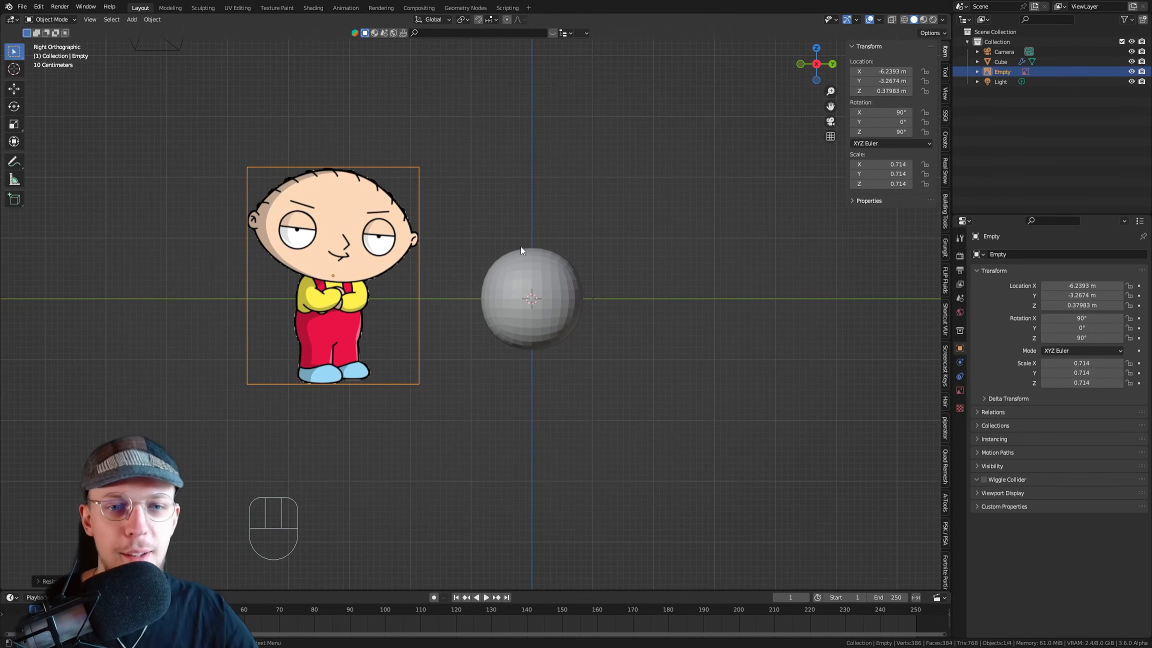
scroll(263, 236, up, 2)
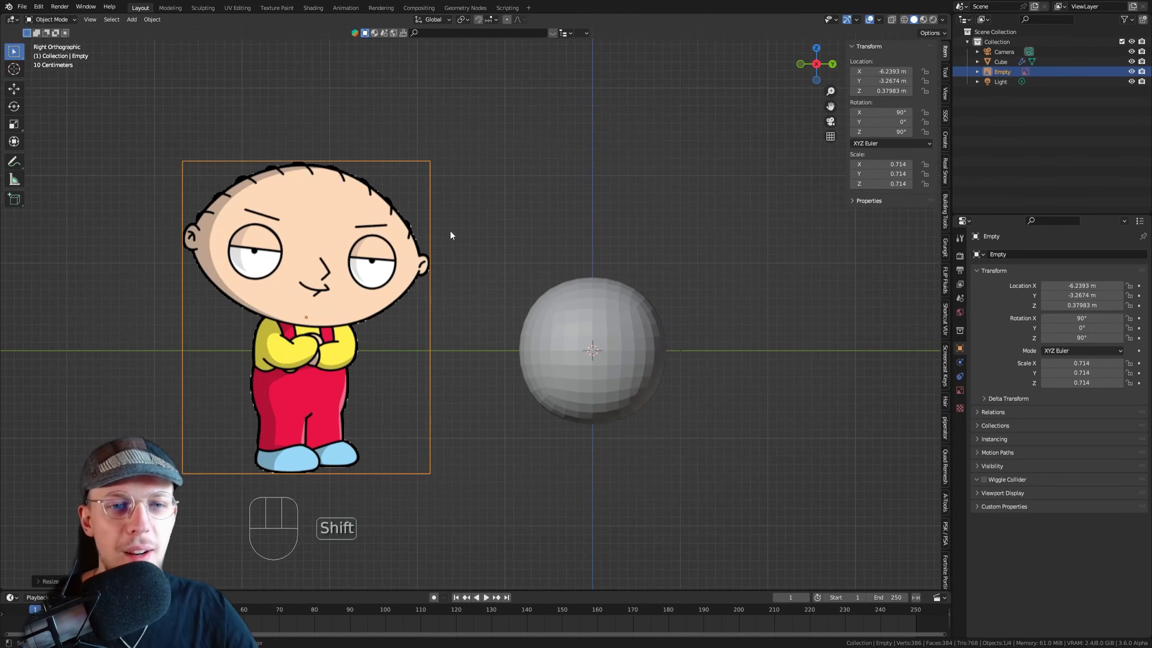
shift+middle_drag(450, 230, 425, 168)
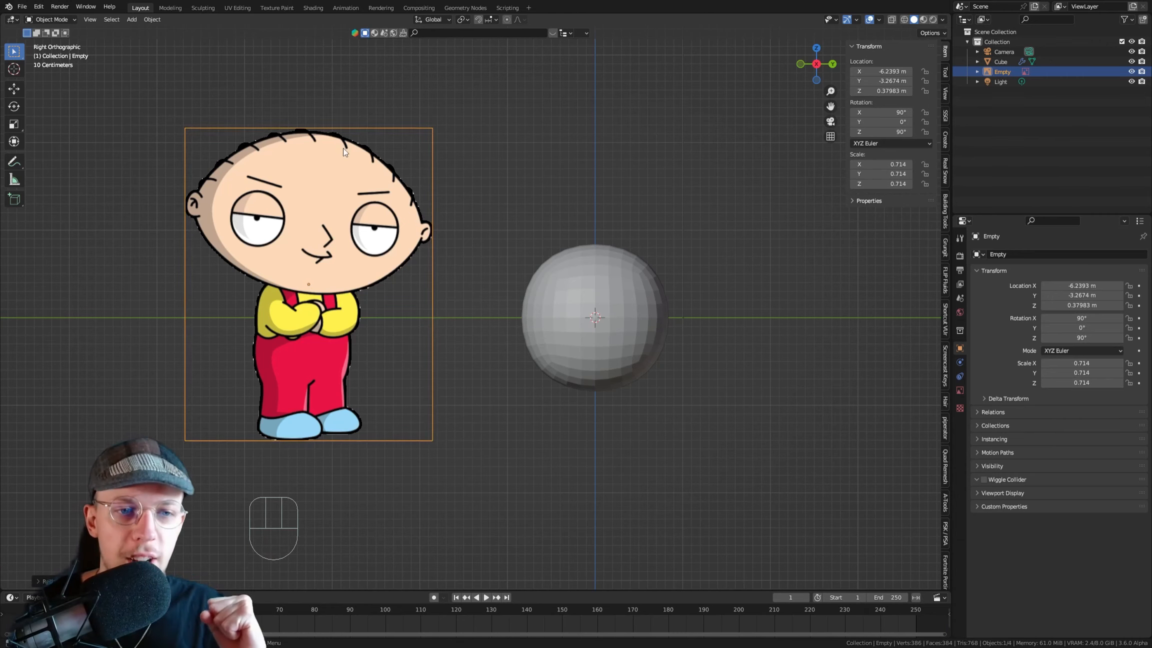
click(583, 316)
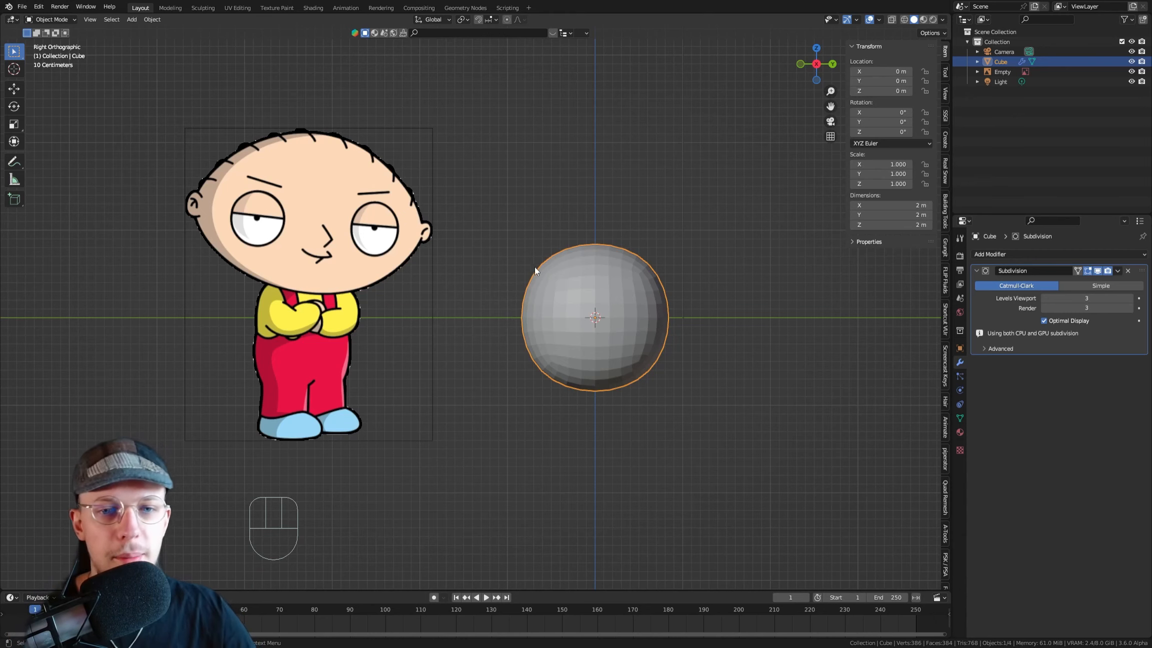
shift+middle_drag(569, 349, 543, 311)
key(Tab)
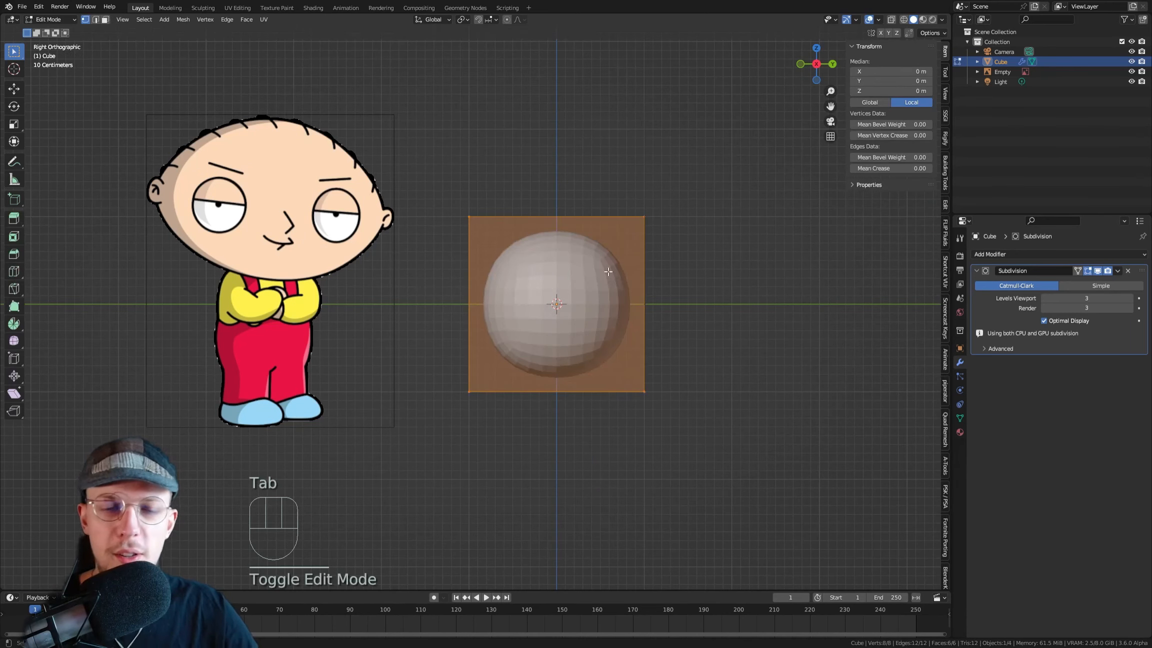
key(Tab)
key(Tab)
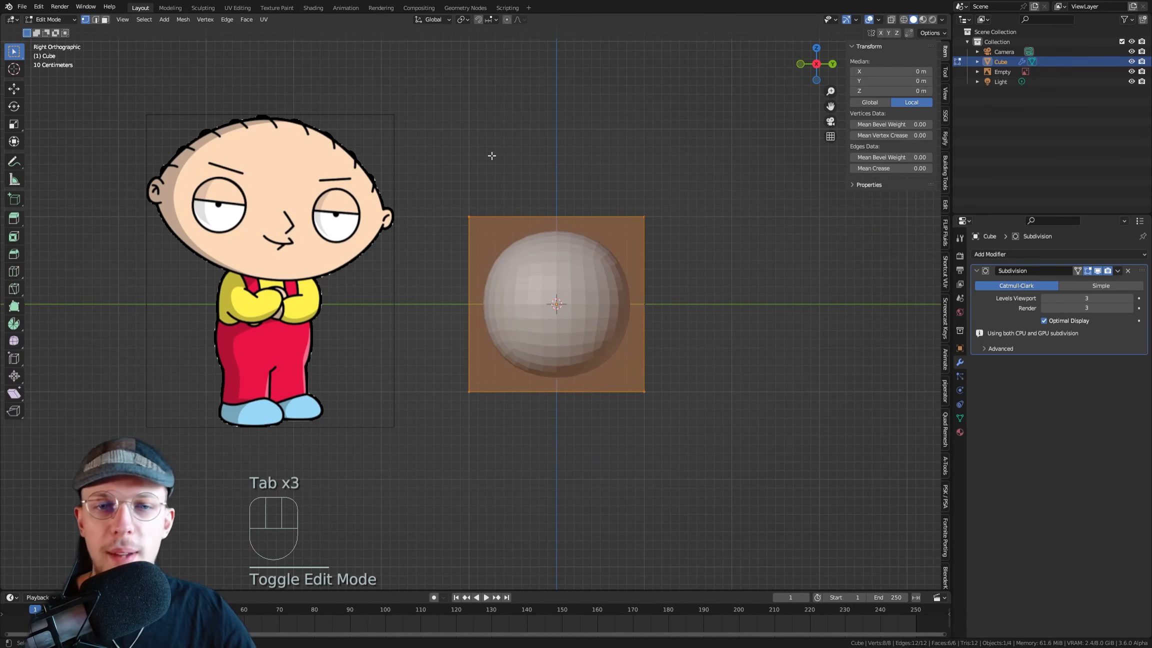
key(ctrl+r)
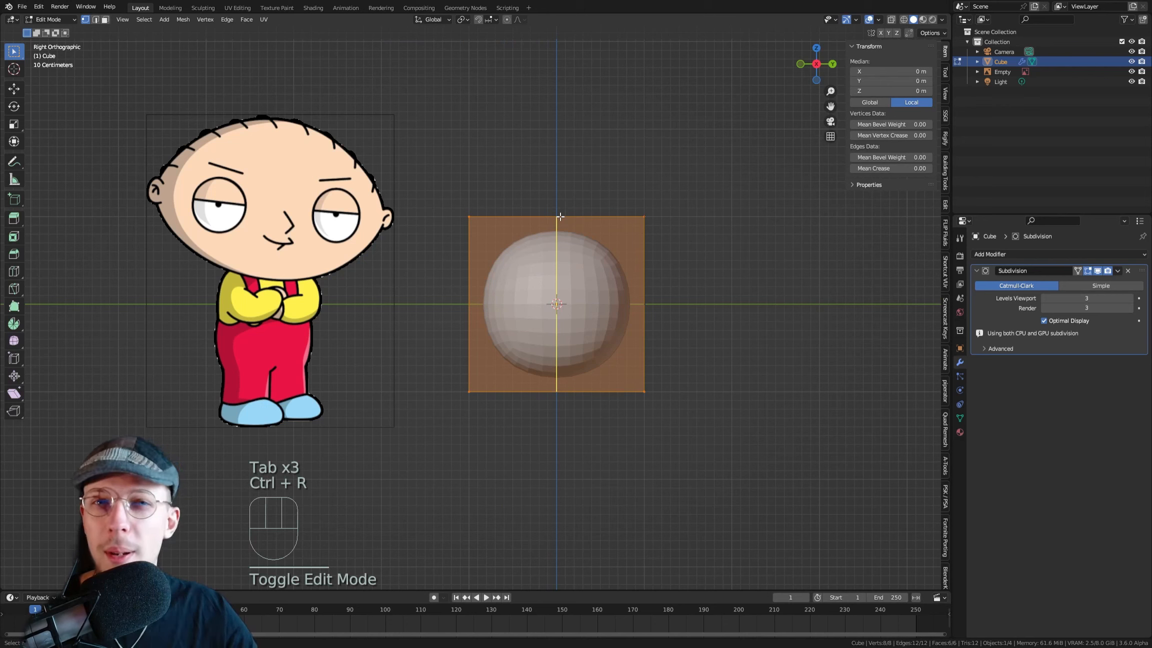
click(560, 217)
click(560, 217)
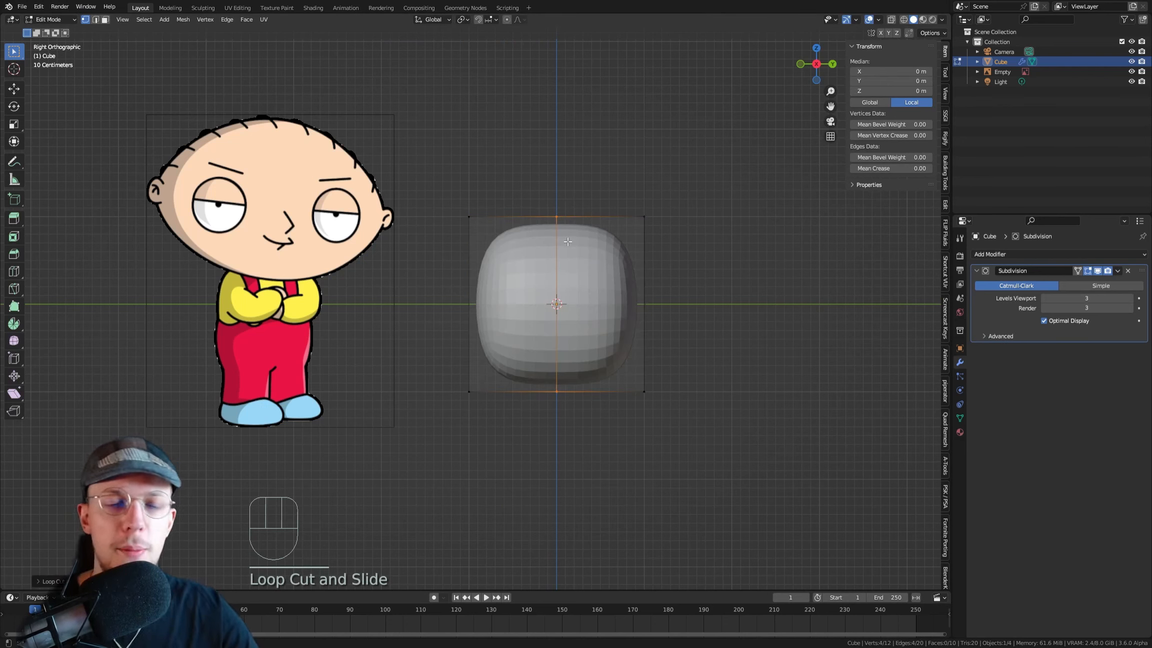
Turn on X-ray and delete the vertices of the cube's positive-Y half, then return to Object Mode
key(alt+z)
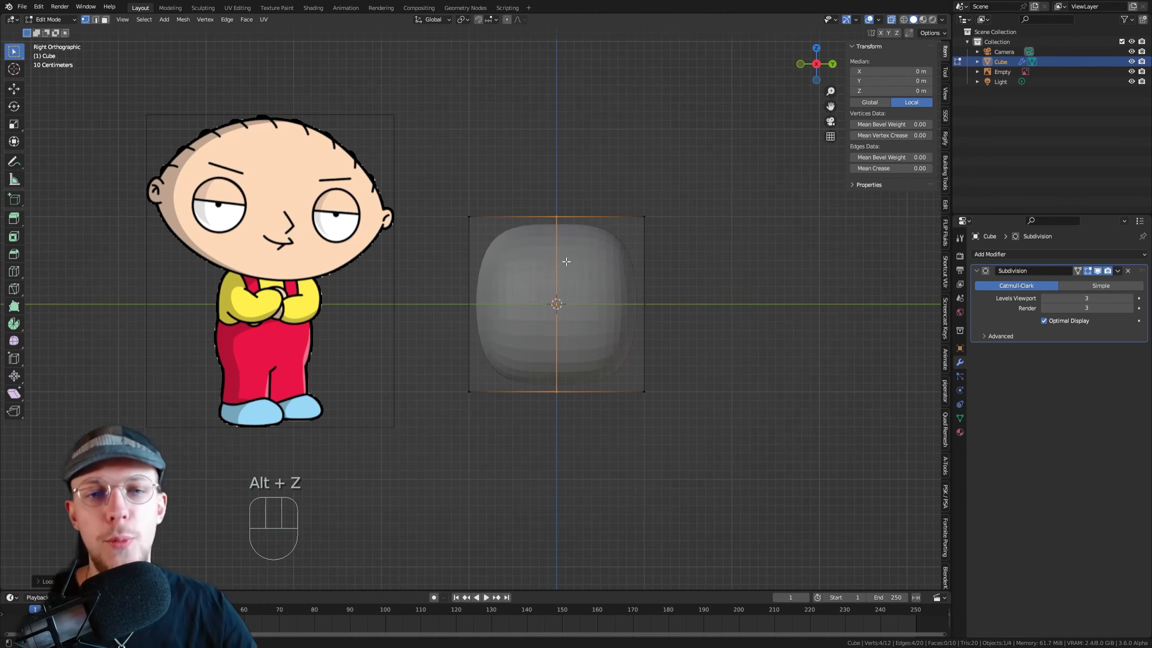
drag(747, 457, 608, 182)
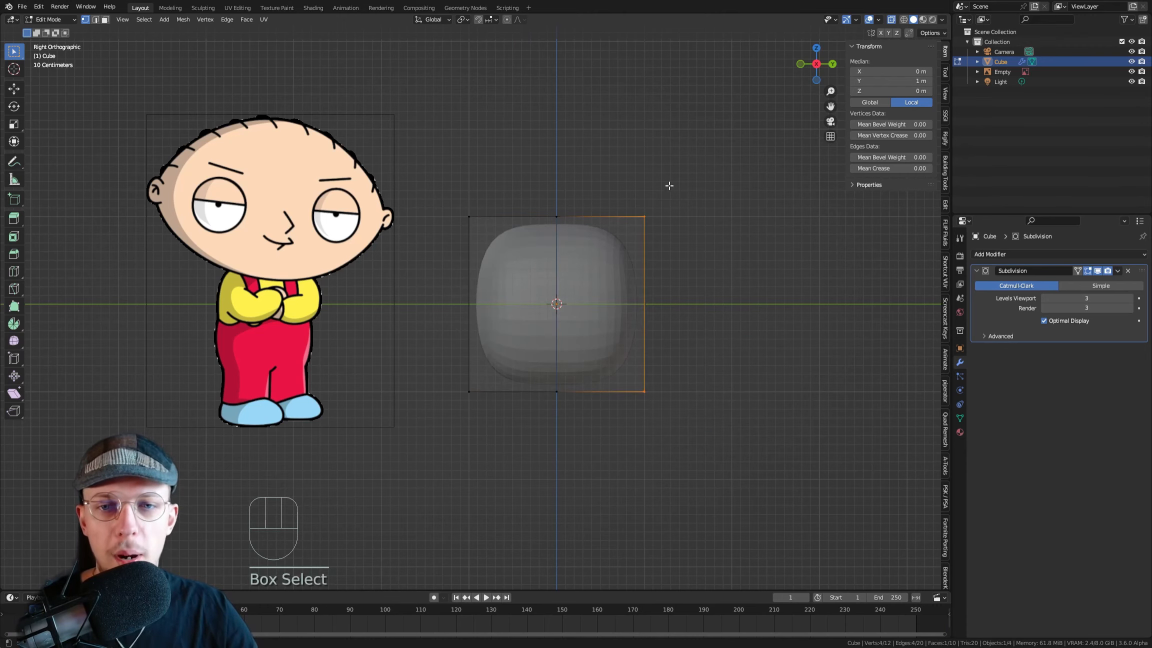
key(Delete)
click(633, 187)
key(Tab)
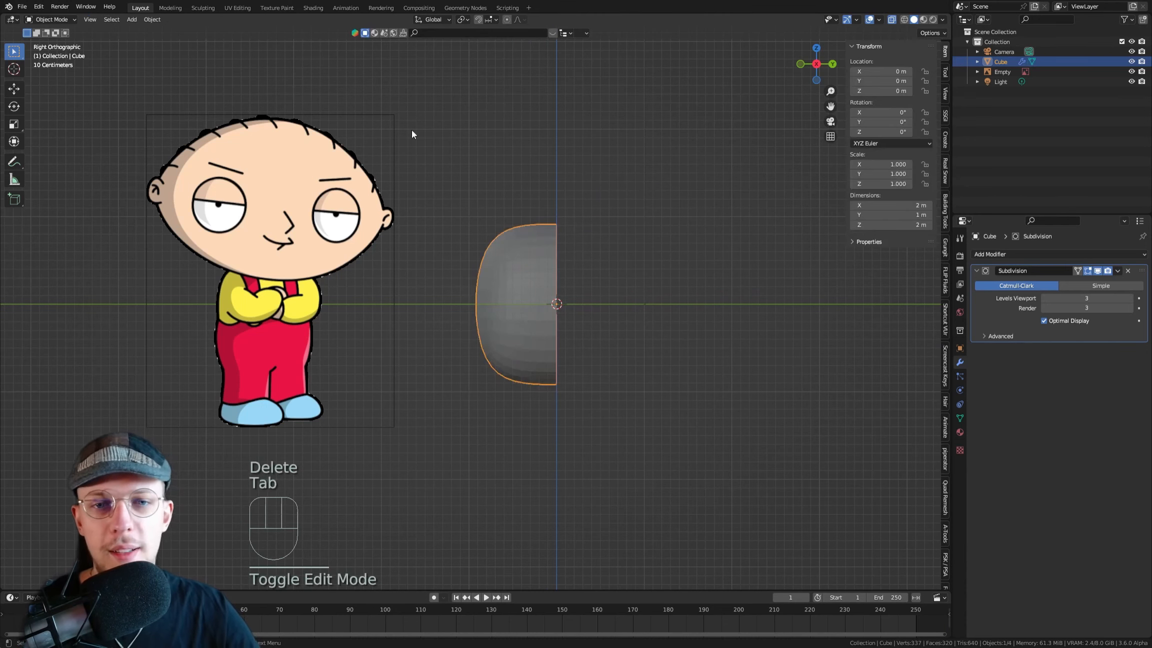
Add a Mirror modifier to the half cube, place it above Subdivision, and enable its Y axis
click(1028, 253)
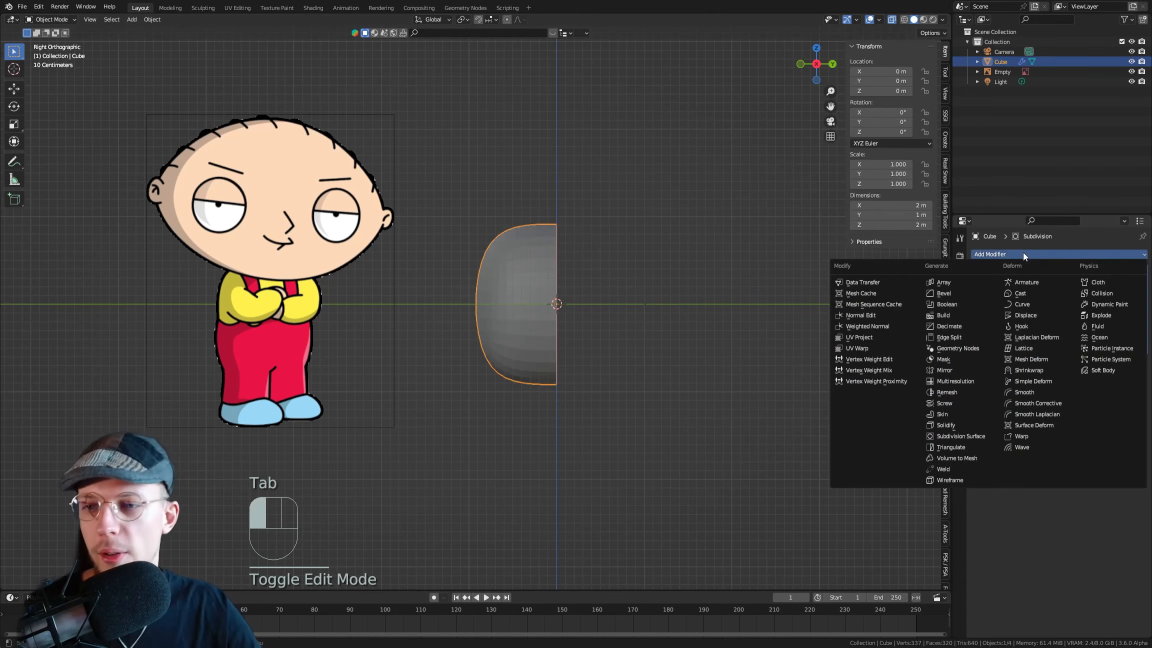
click(973, 370)
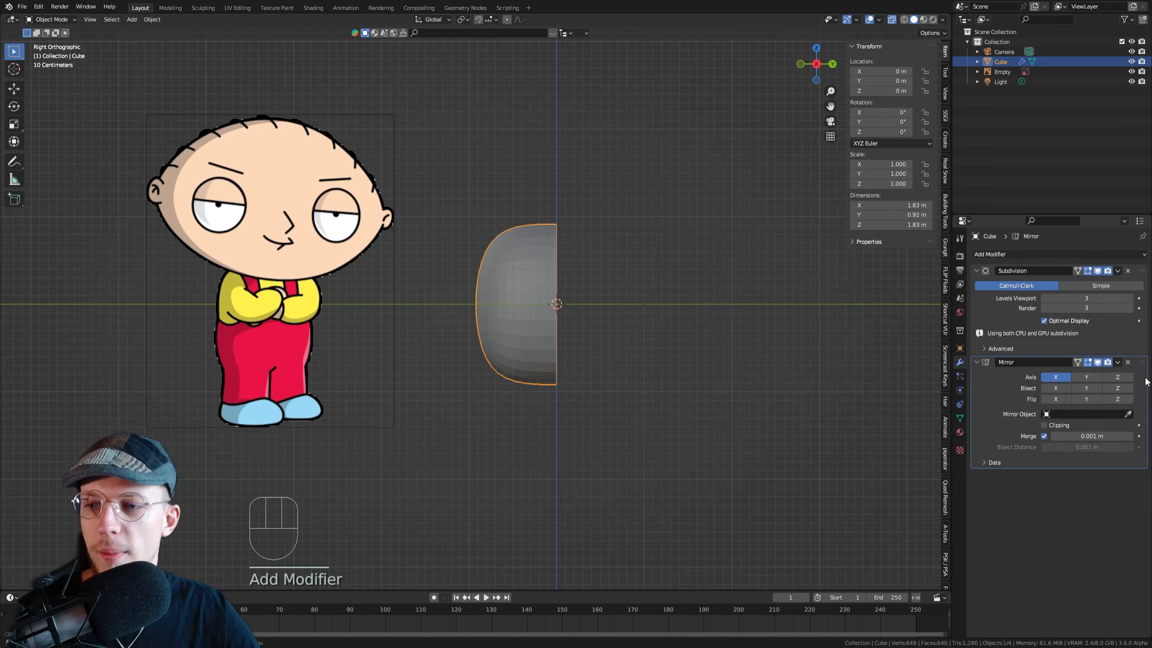
drag(1144, 375, 1109, 236)
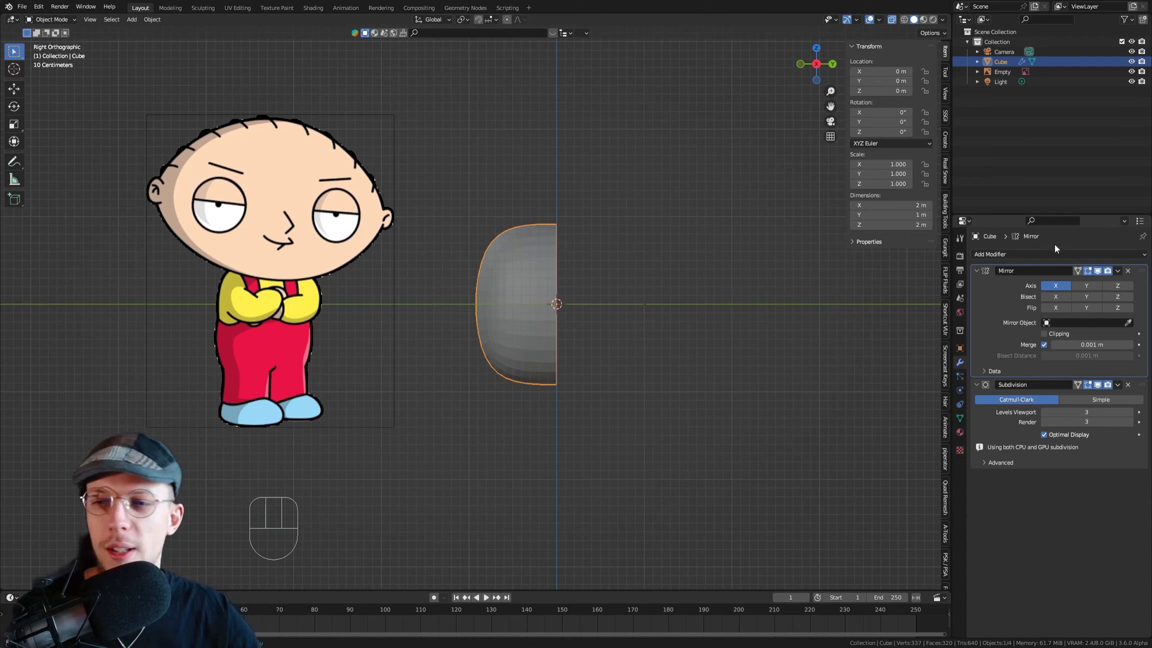
click(1102, 286)
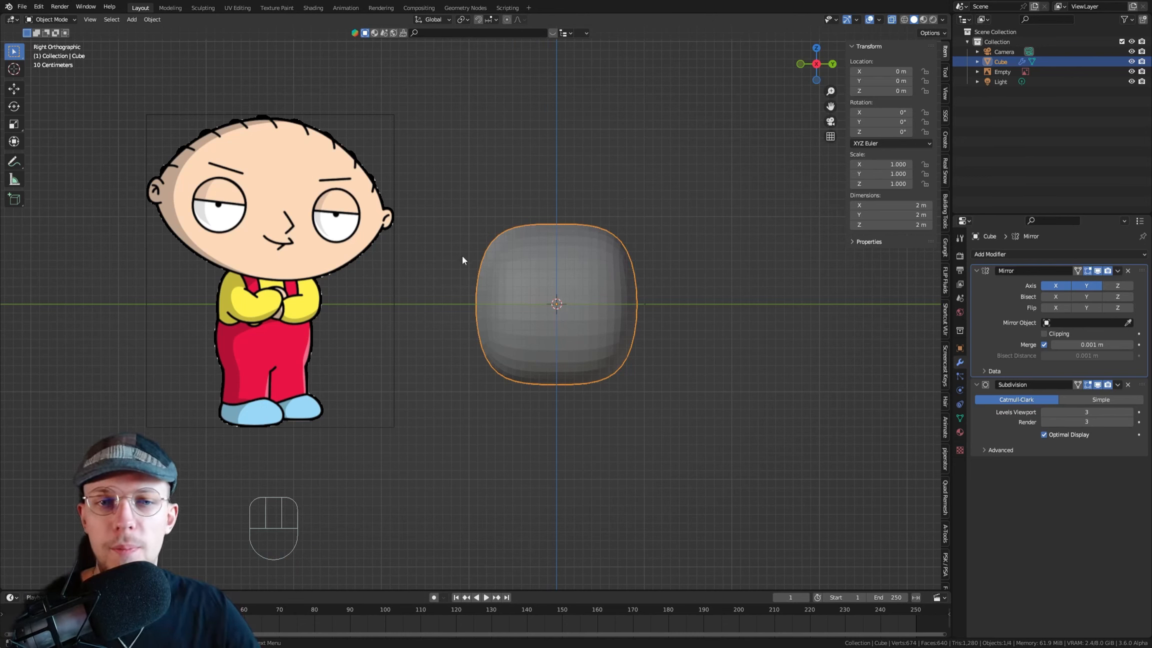
In Edit Mode, move the half cube's outer vertices along Y to about -1.39 m and scale them down to a narrow tip
key(Tab)
key(1)
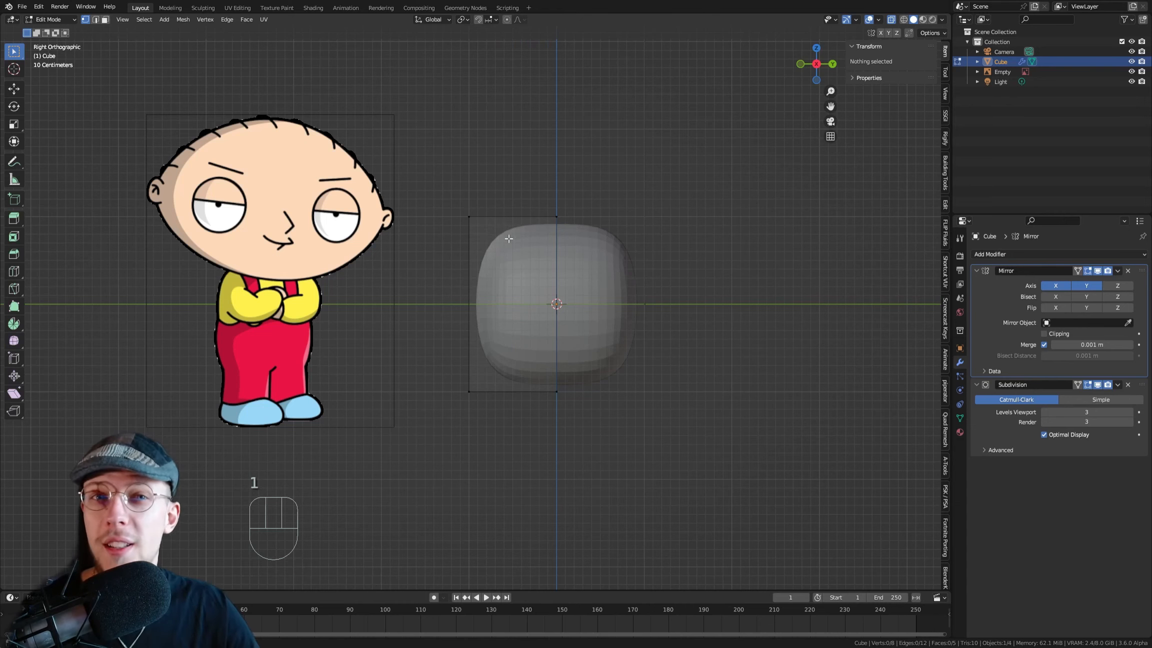
drag(419, 171, 514, 447)
key(g)
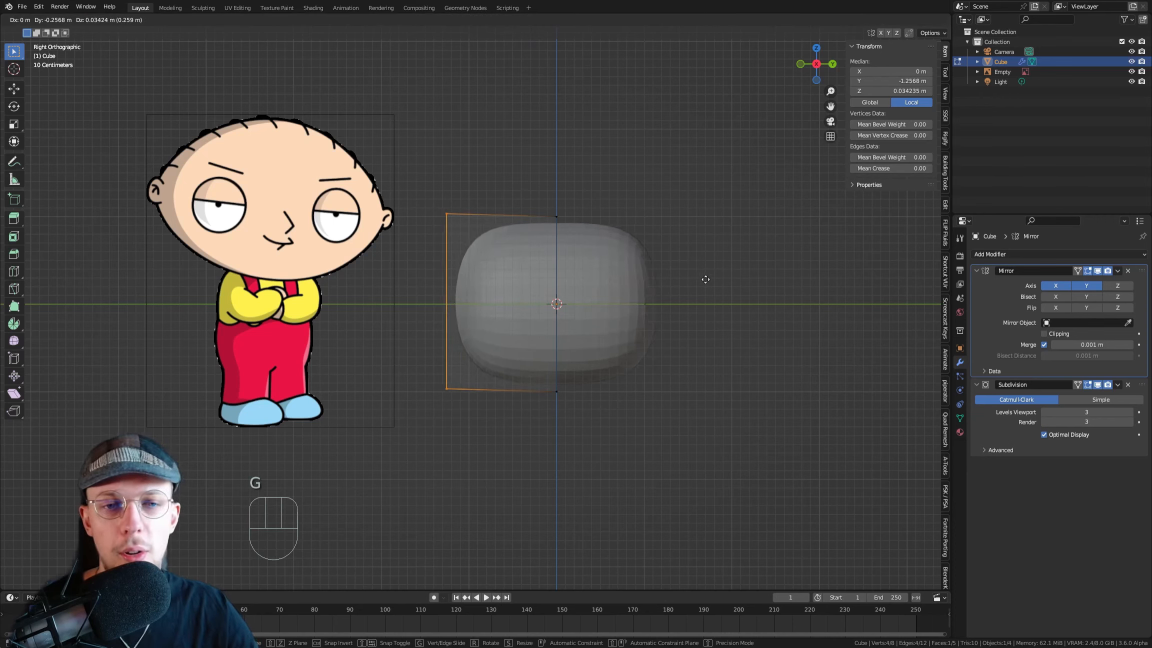
key(y)
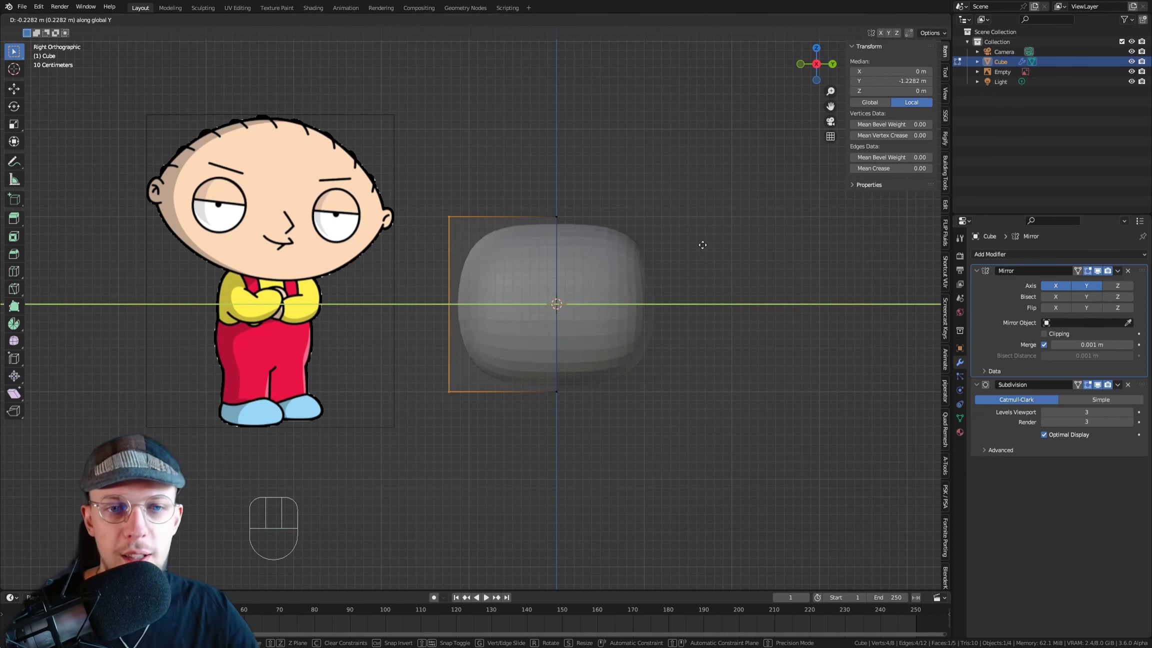
click(705, 247)
key(s)
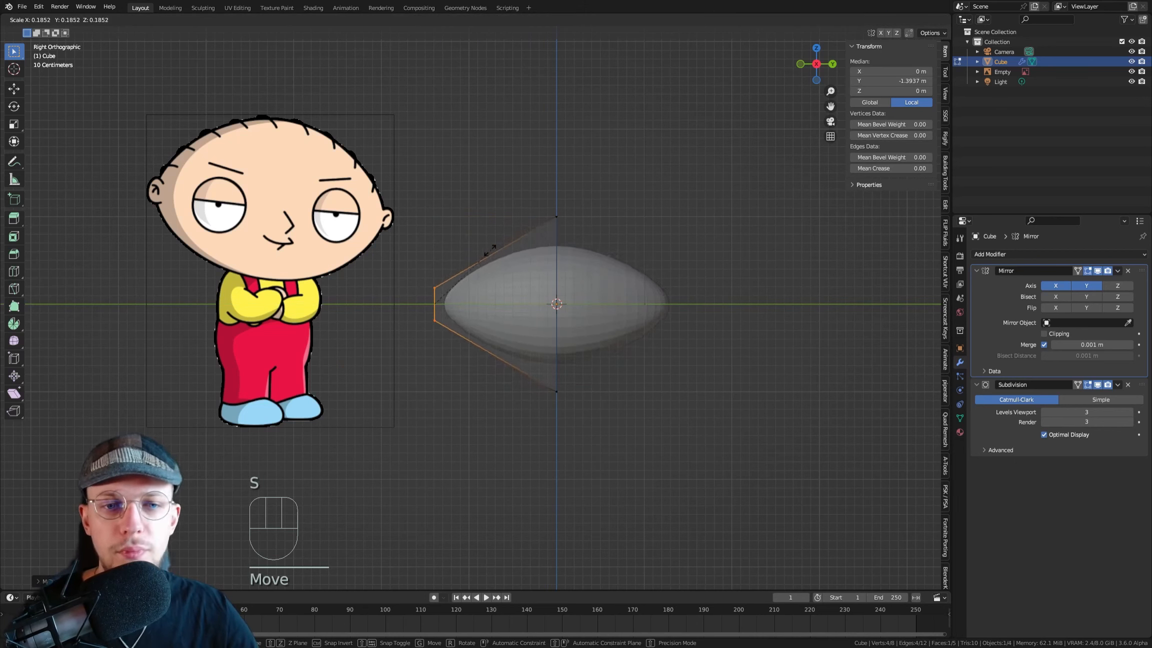
click(435, 273)
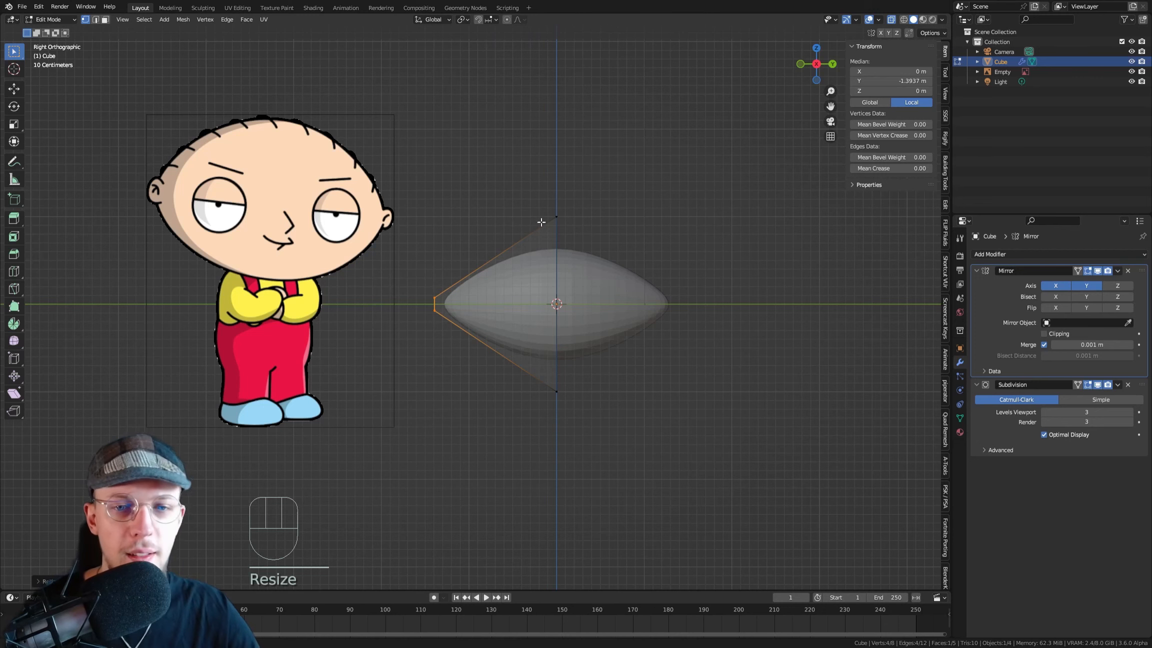
Stretch the whole mesh slightly along the Z axis
shift+middle_drag(598, 250, 574, 243)
key(a)
key(s)
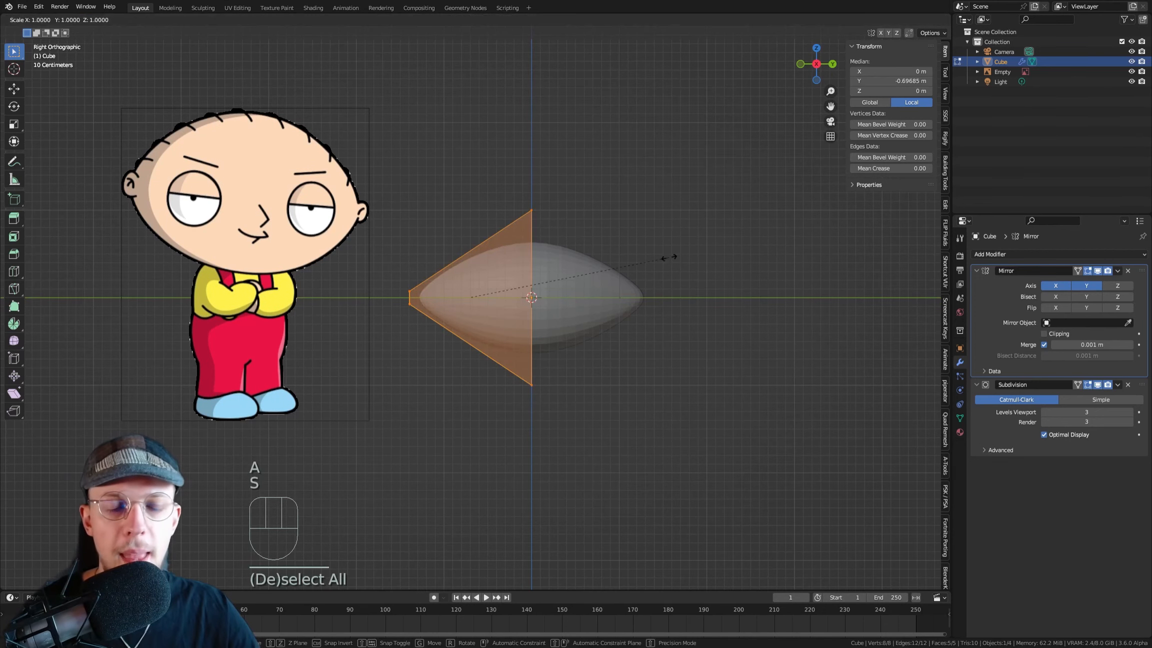
key(z)
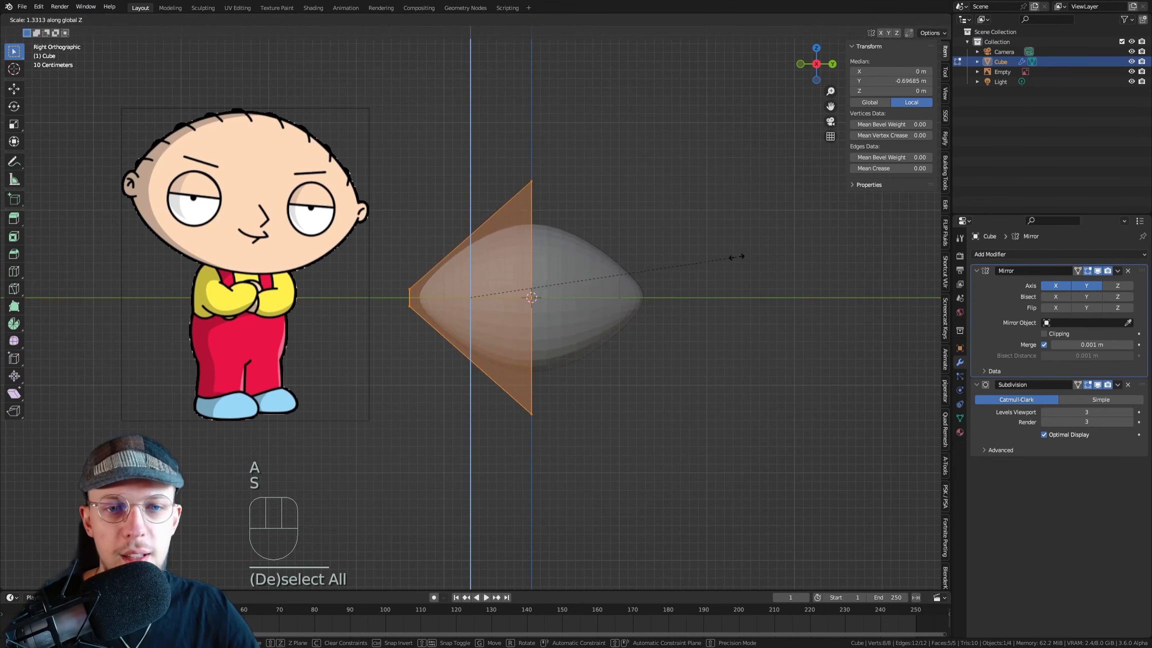
click(720, 258)
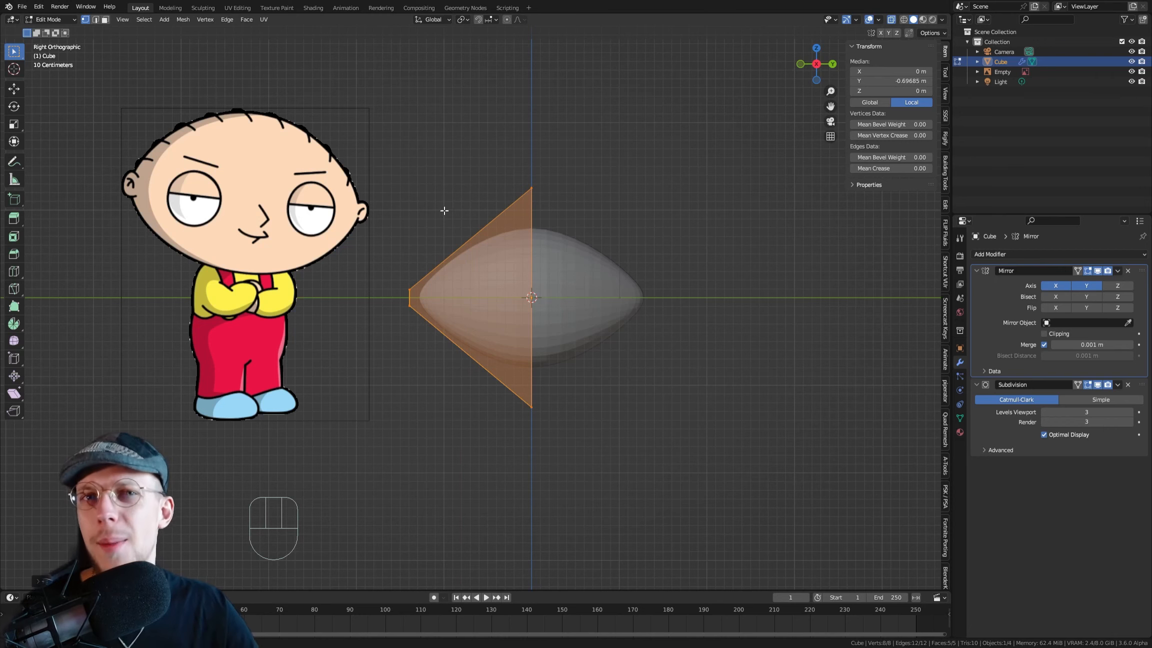
Add a vertical loop cut across the tapered half at about Y -0.75 m and scale it up to round out the shape
key(ctrl+r)
click(469, 245)
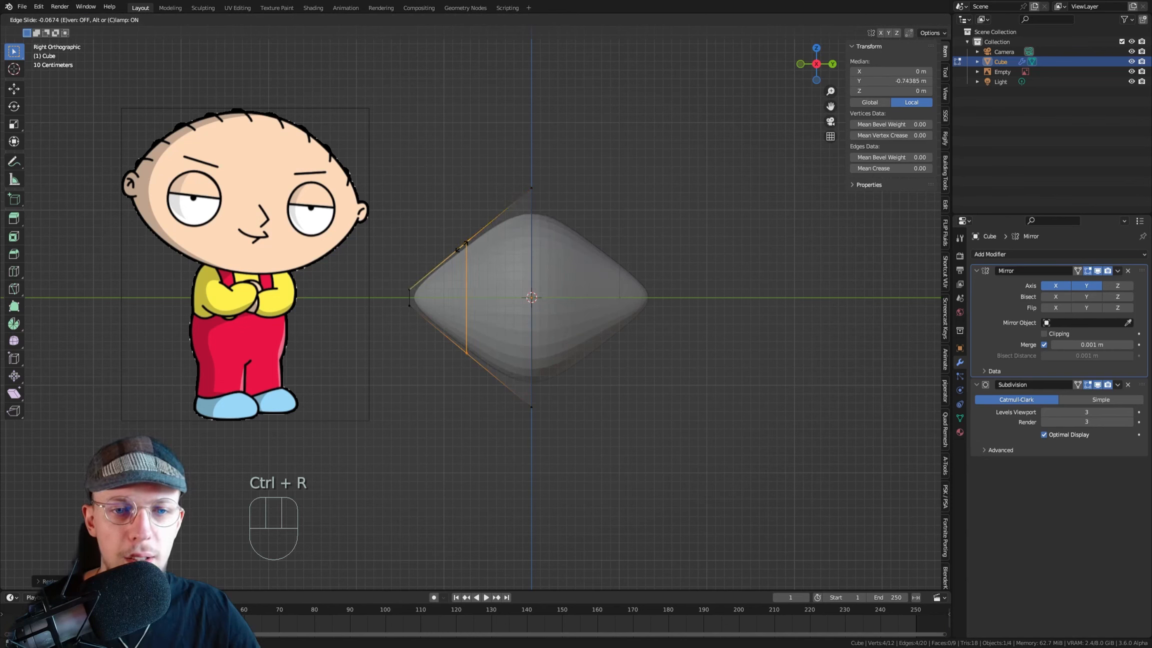
click(461, 246)
key(s)
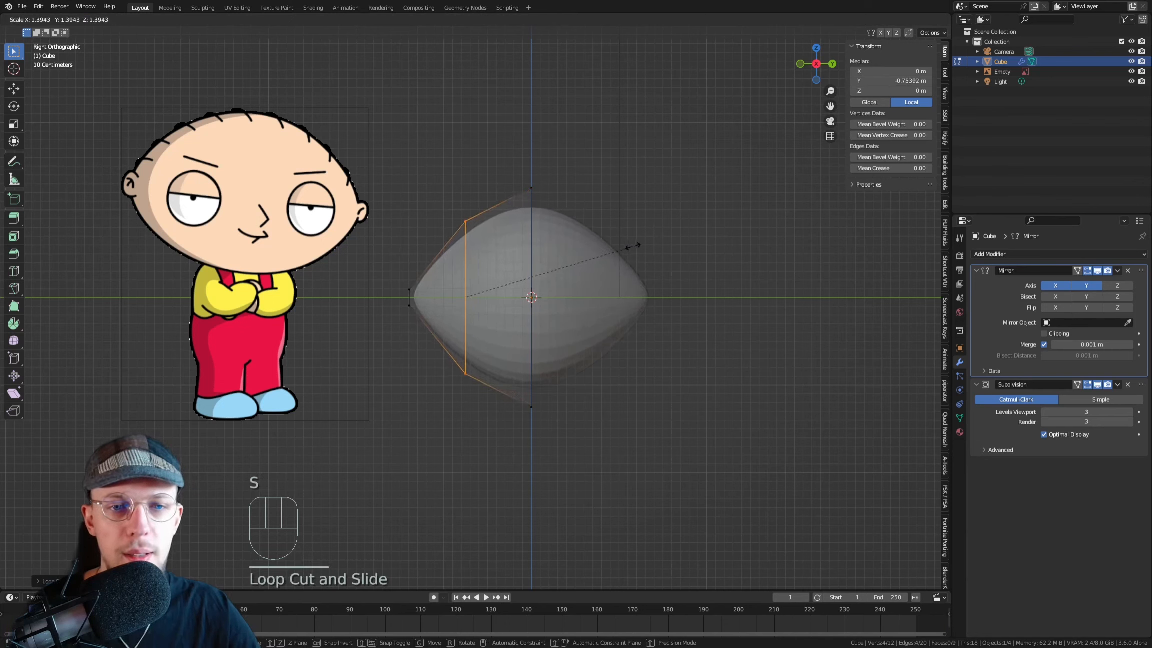
click(667, 245)
Move the new edge loop along Y to about -0.90 m and scale it down slightly
key(g)
key(y)
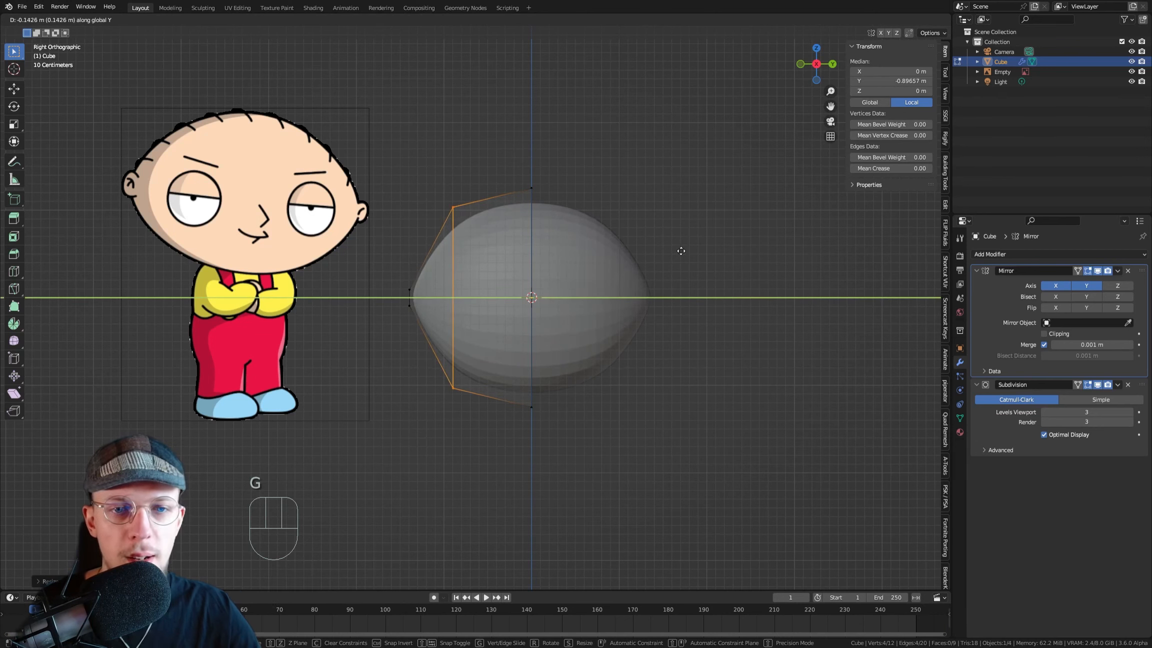
click(678, 249)
key(s)
click(692, 236)
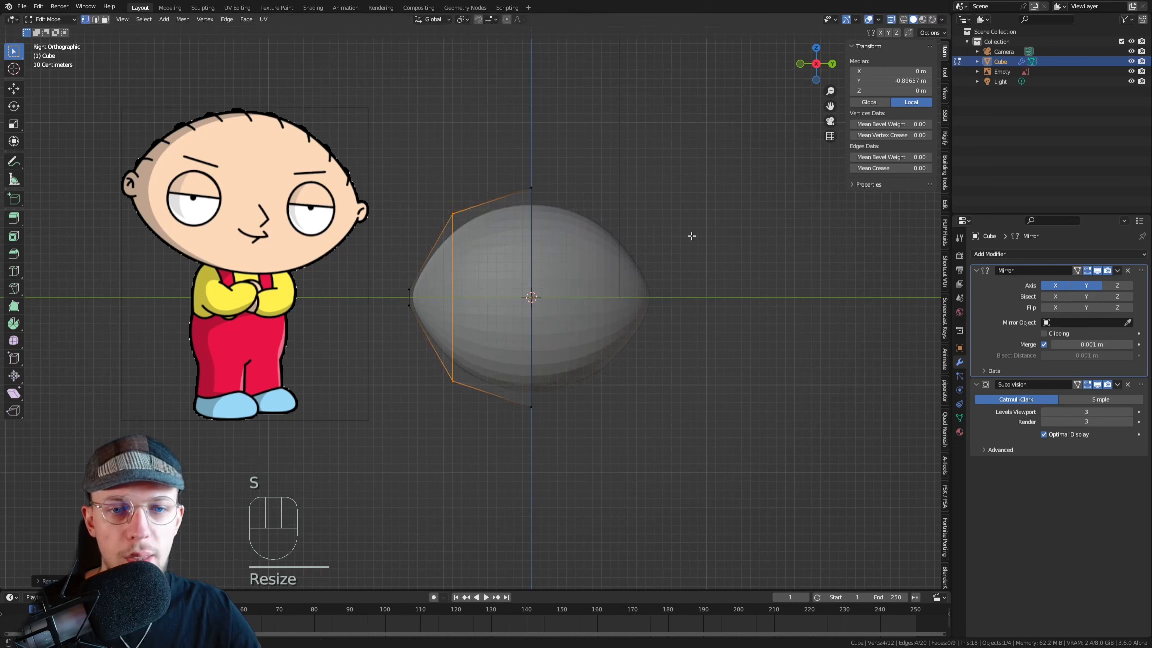
Flatten the whole mesh along Z to a height of about 2.25 m and return to Object Mode
key(a)
key(s)
key(z)
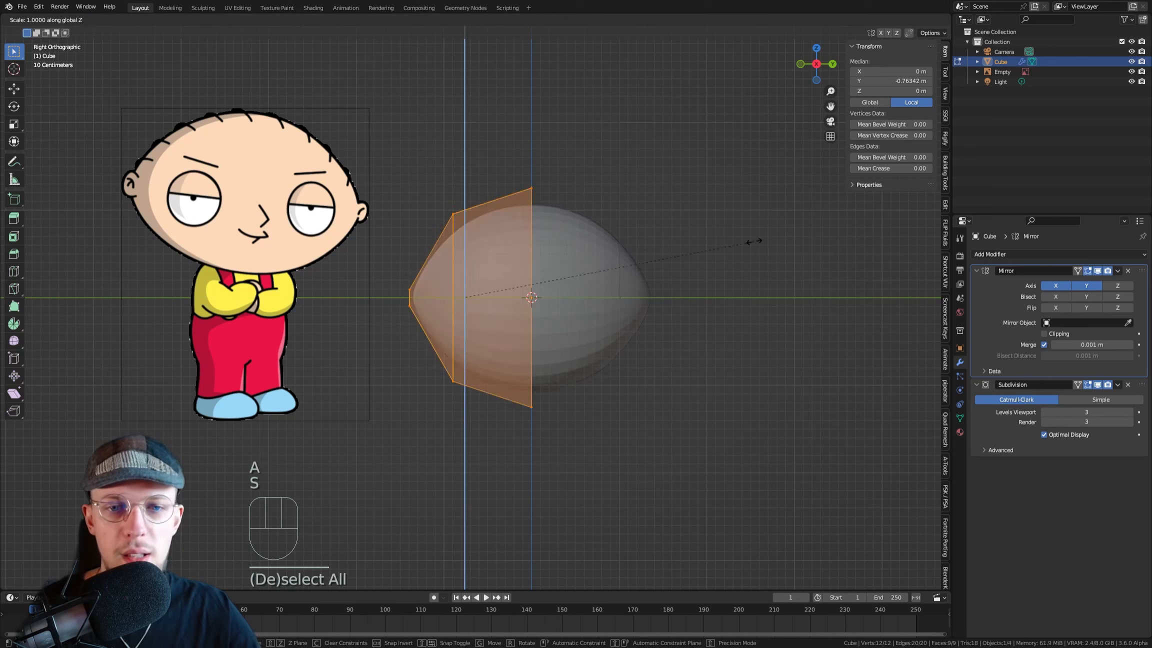
click(724, 242)
key(Tab)
middle_drag(678, 257, 487, 272)
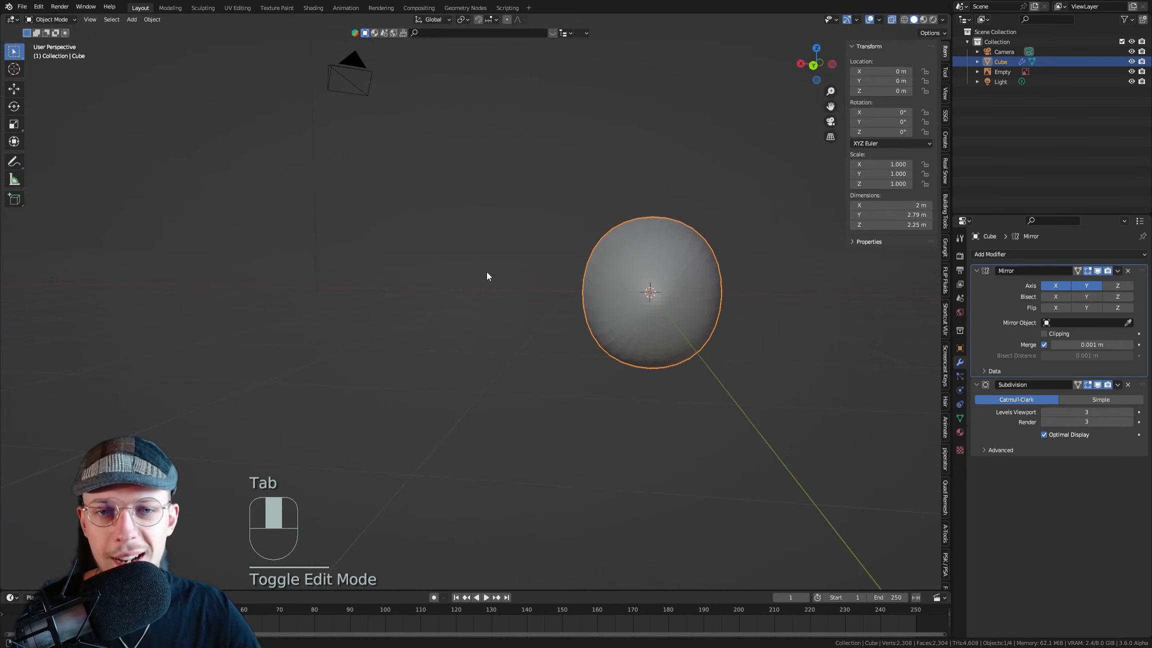
Widen the whole mesh in Edit Mode along X to about 2.29 m
key(Tab)
middle_drag(664, 295, 710, 283)
key(s)
key(x)
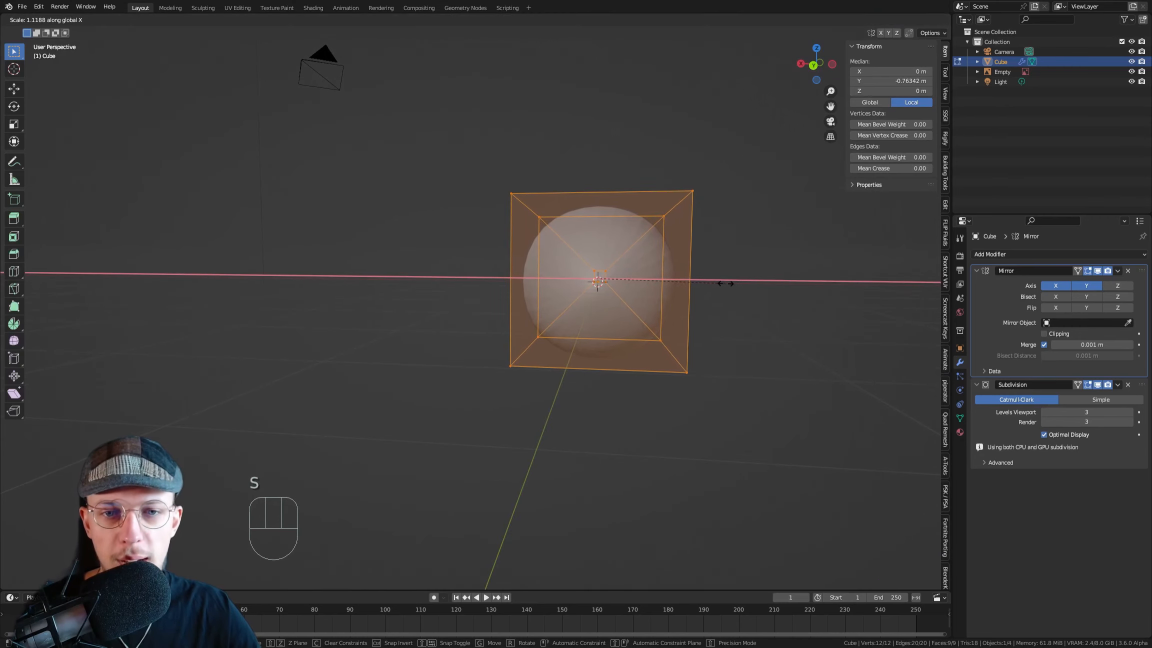
click(728, 282)
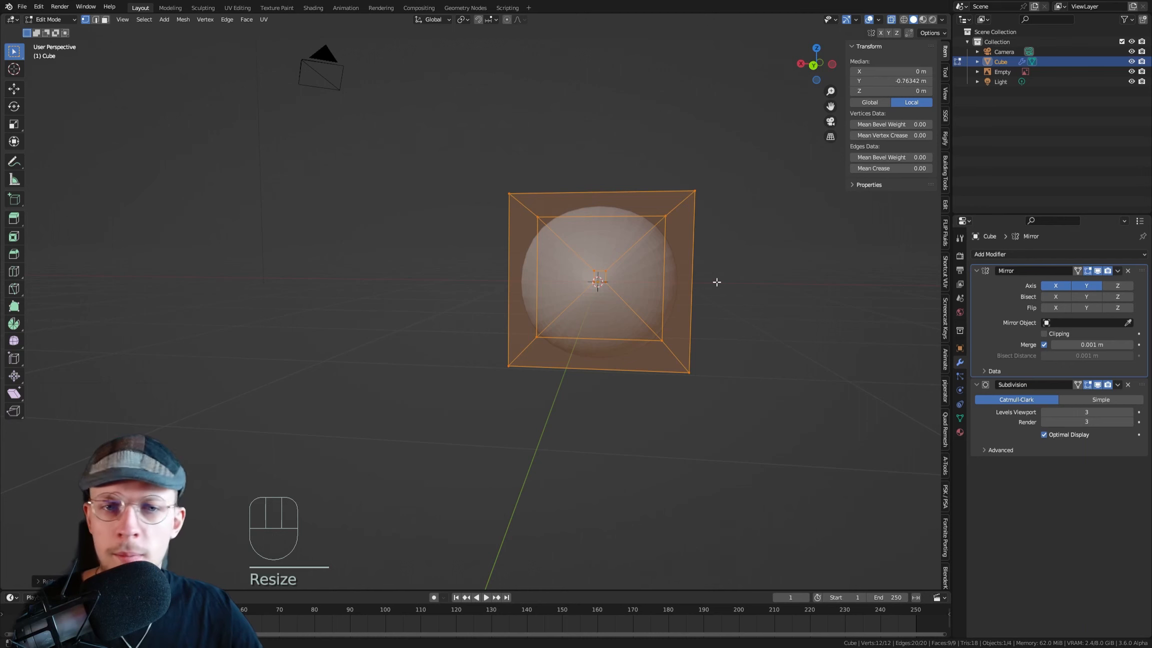
Return to Object Mode and apply Shade Smooth to the head shape
key(KP_1)
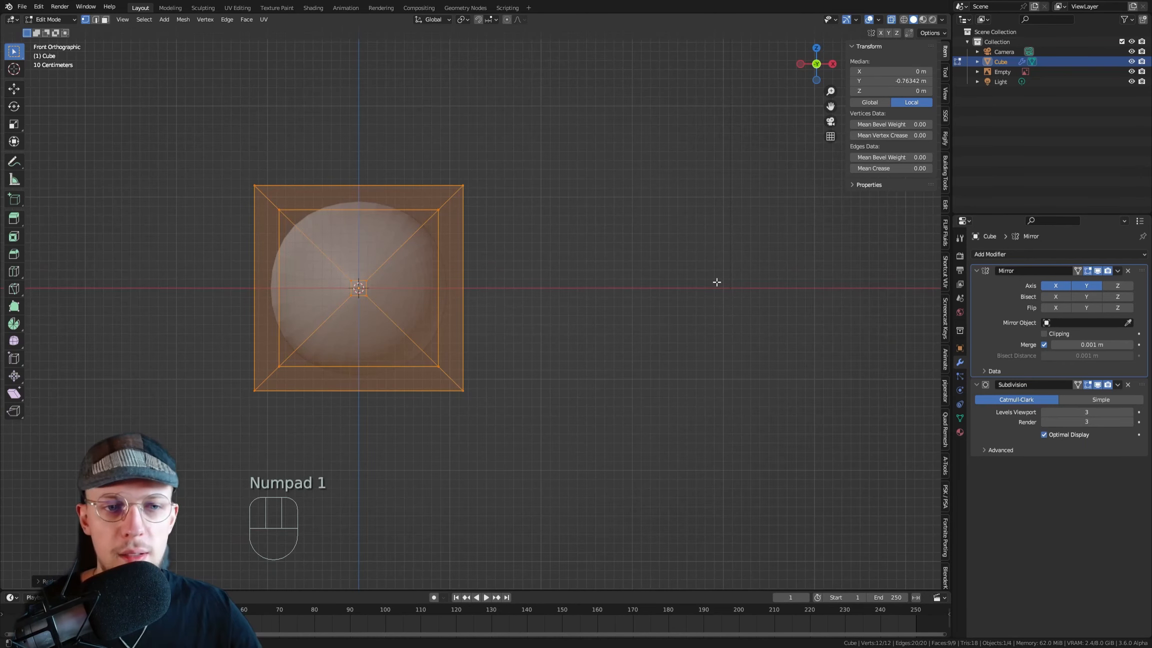
key(KP_3)
shift+middle_drag(362, 208, 610, 168)
key(Tab)
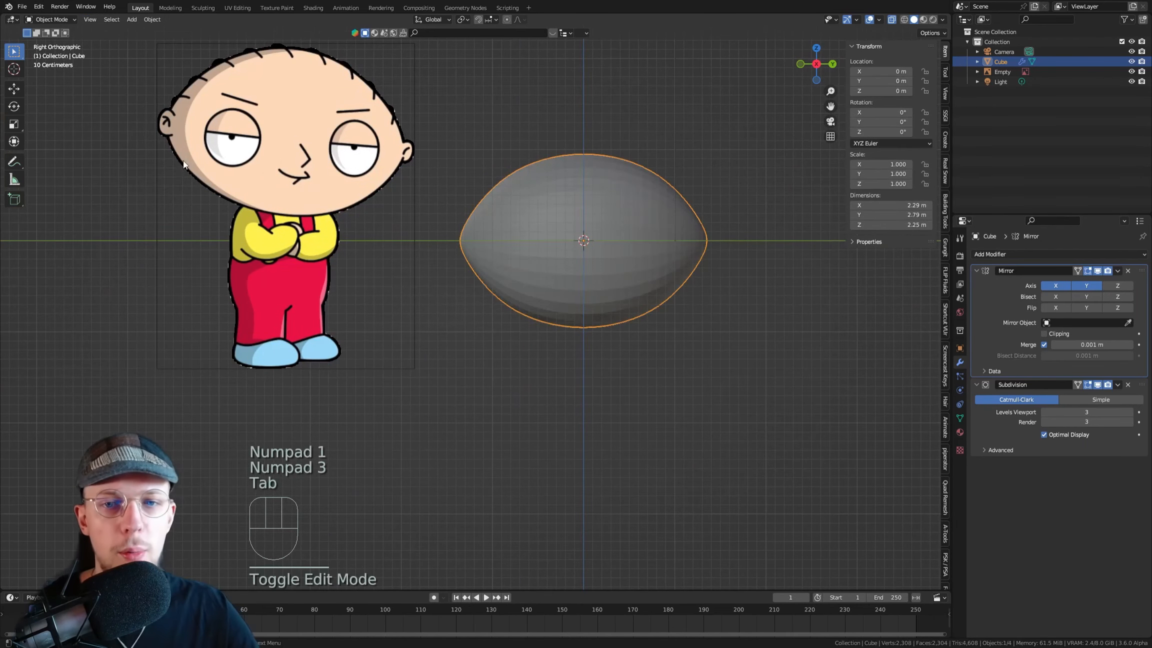
right_click(593, 170)
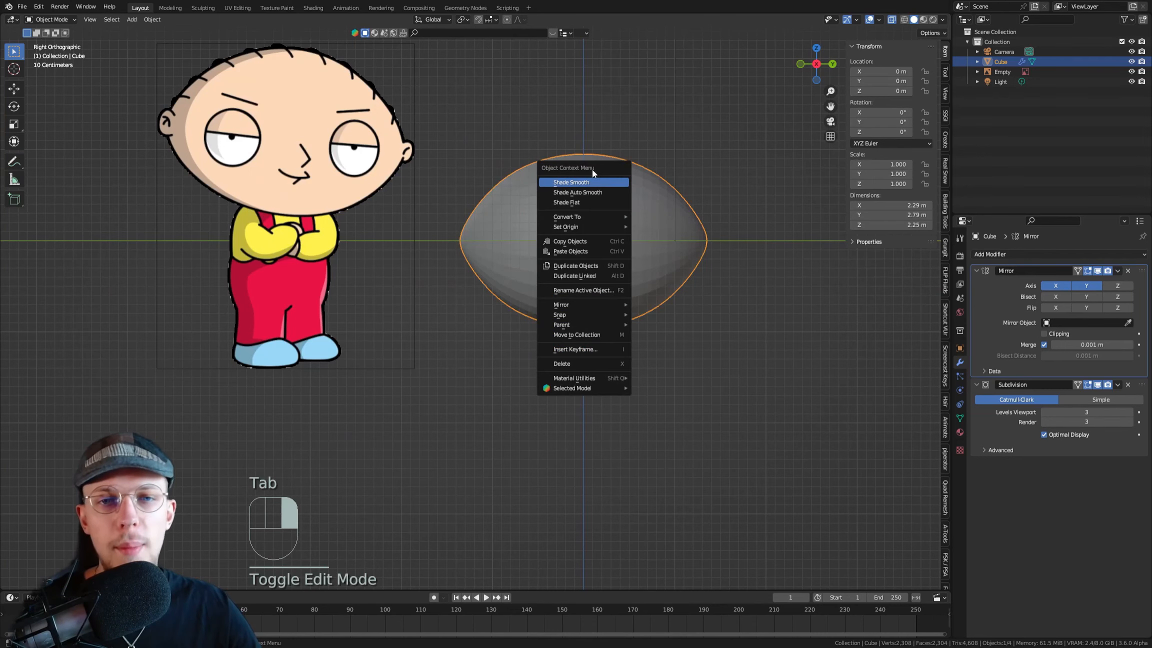
click(587, 179)
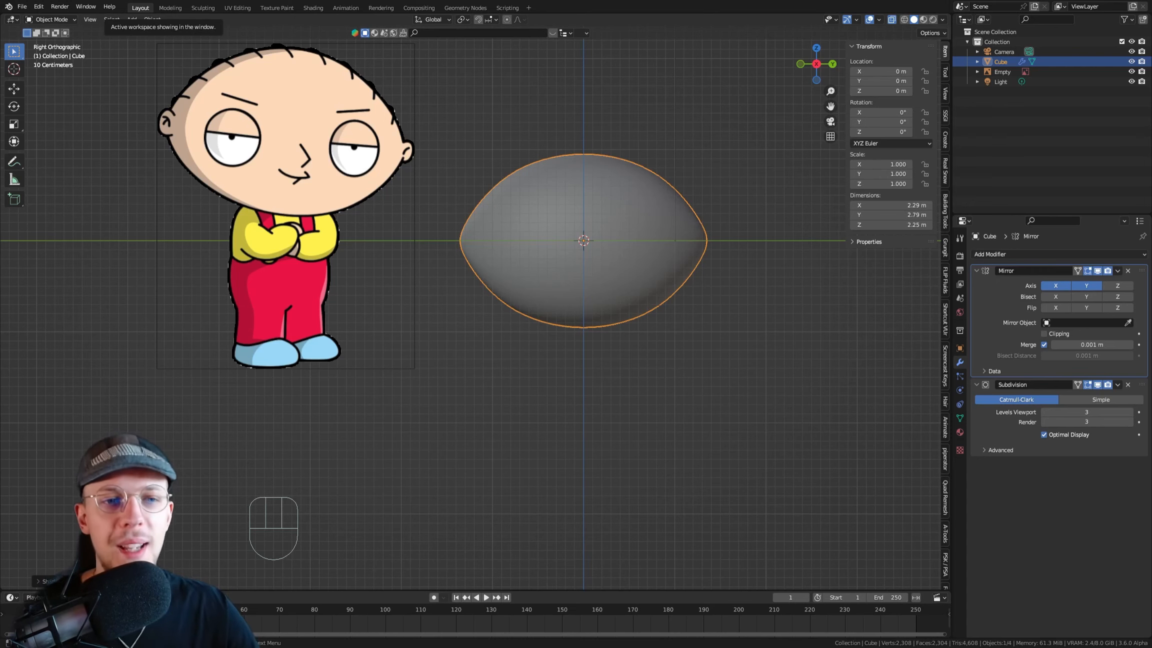
Turn off X-ray and select only the small end face at the tip of the mesh in face select mode
shift+middle_drag(514, 203, 605, 215)
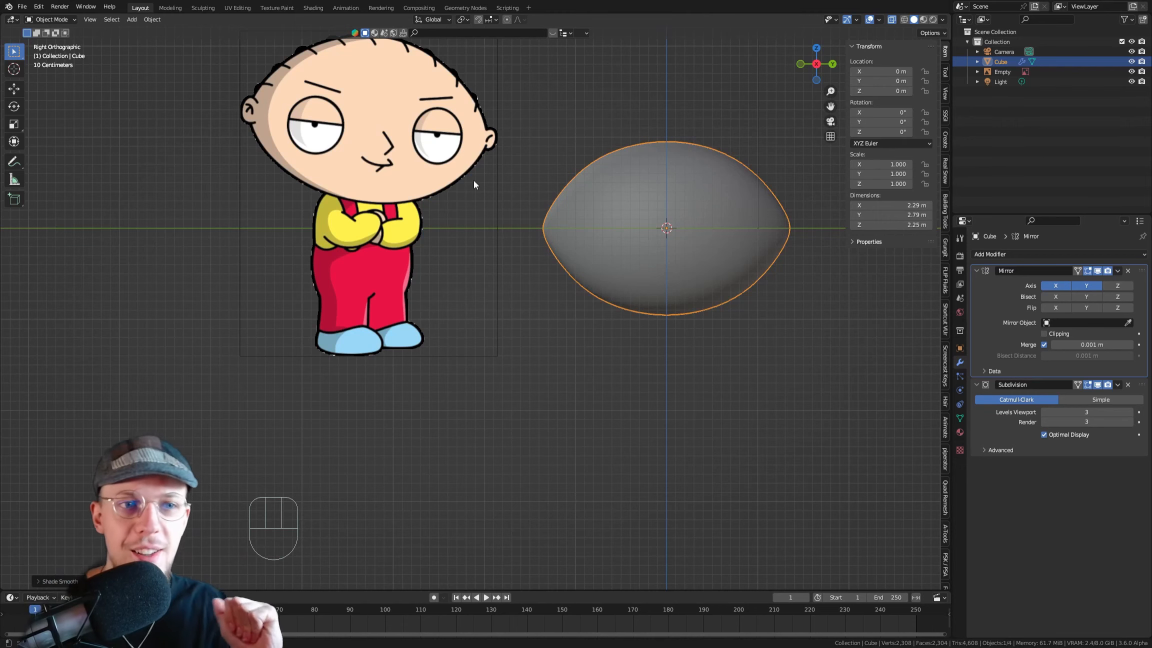
middle_drag(473, 180, 543, 209)
key(alt+z)
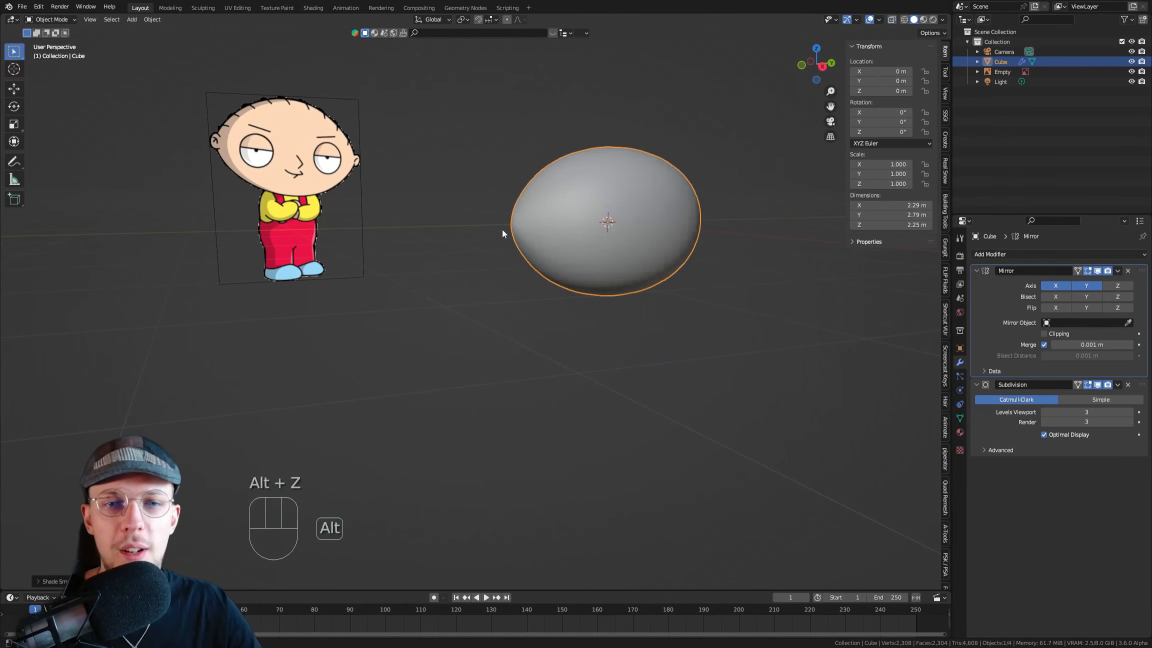
scroll(525, 226, up, 6)
key(Tab)
middle_drag(566, 198, 526, 195)
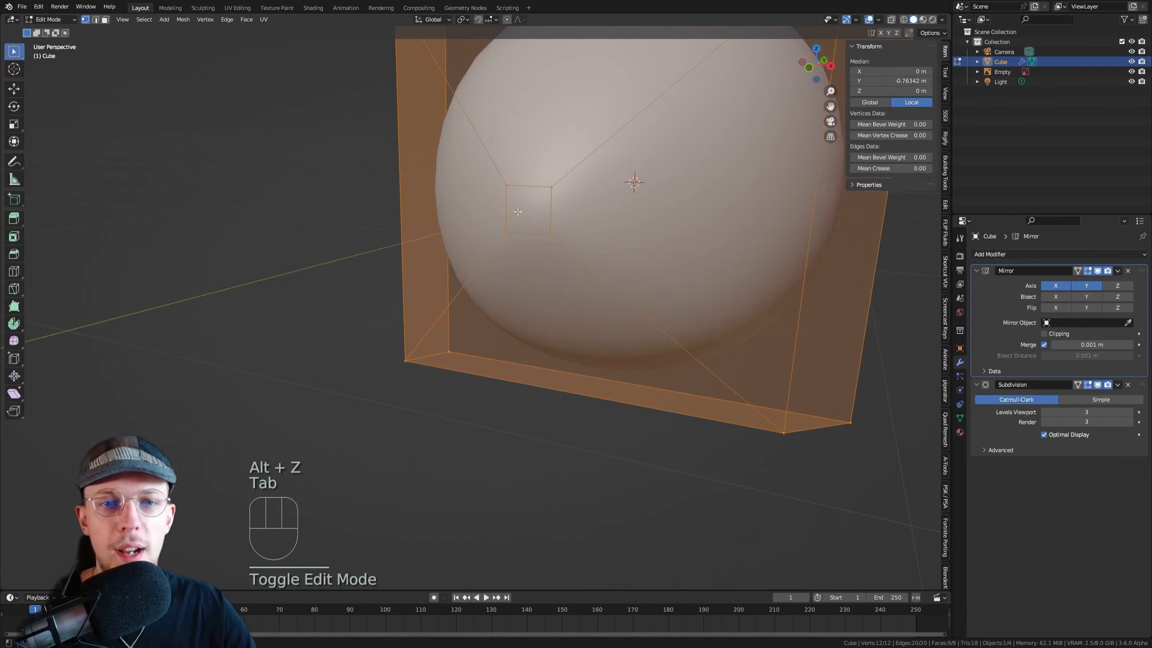
key(3)
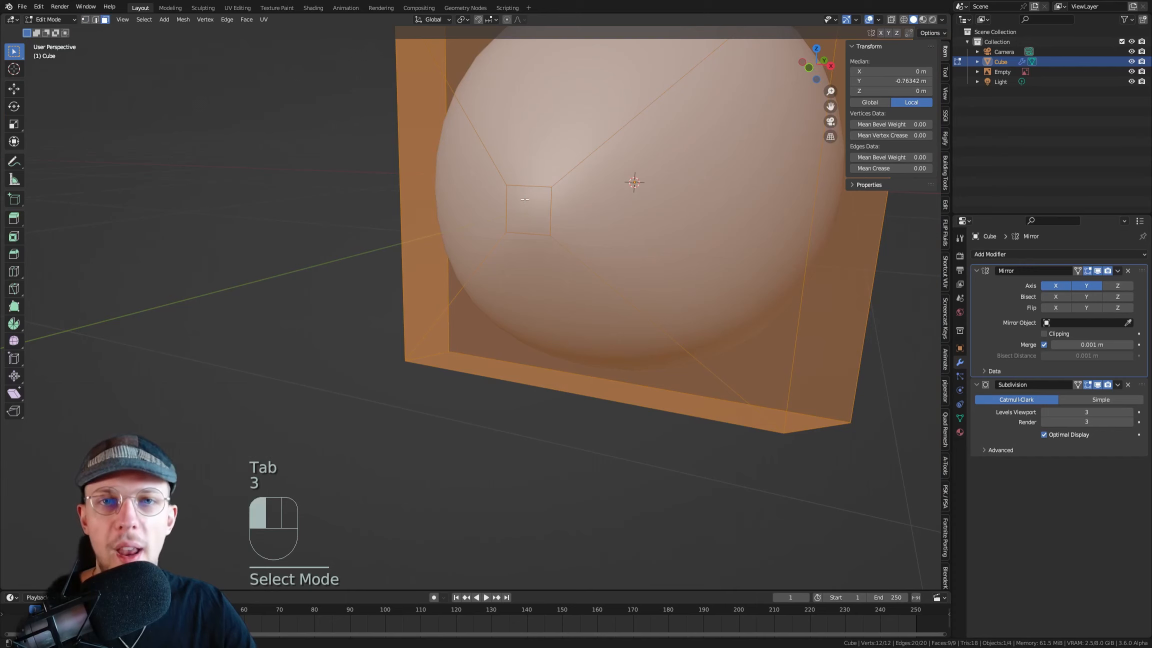
click(525, 199)
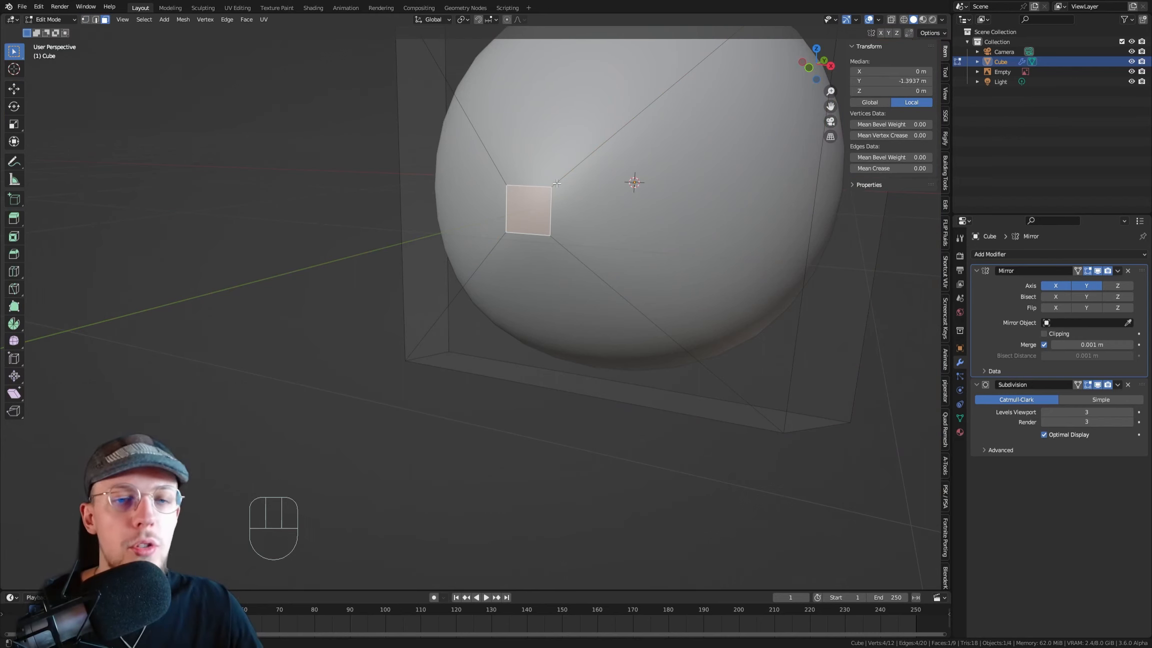
Extrude the small tip face outward by about 0.03 m in the right side view
middle_drag(573, 186, 555, 186)
key(KP_1)
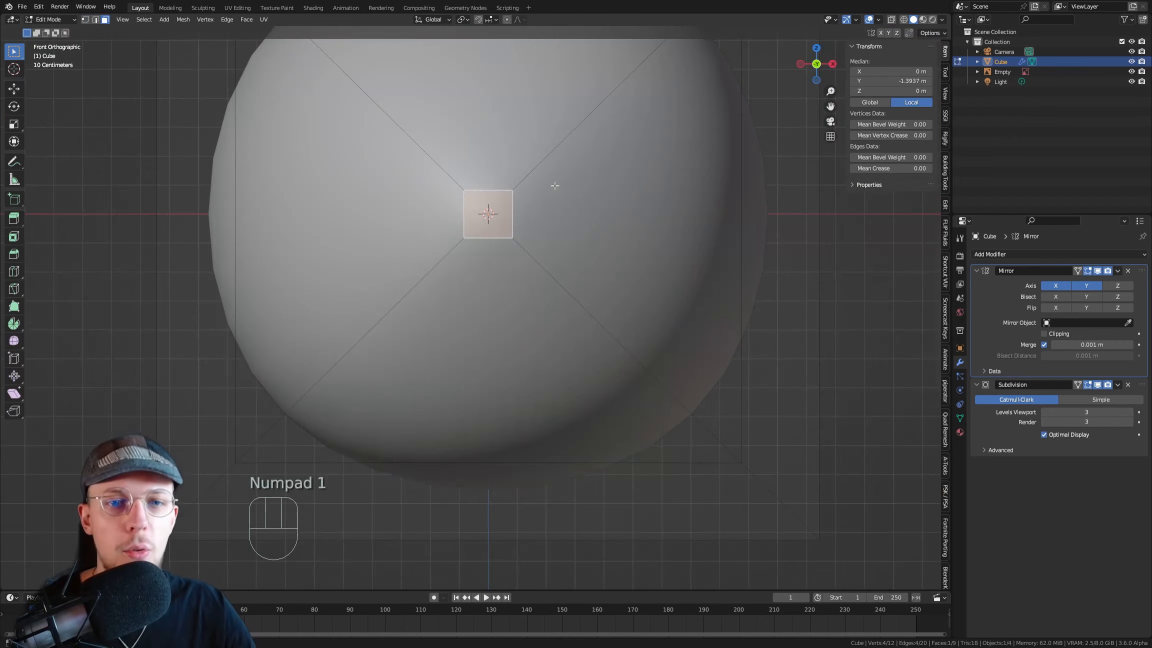
key(KP_3)
scroll(555, 186, down, 4)
scroll(170, 139, up, 4)
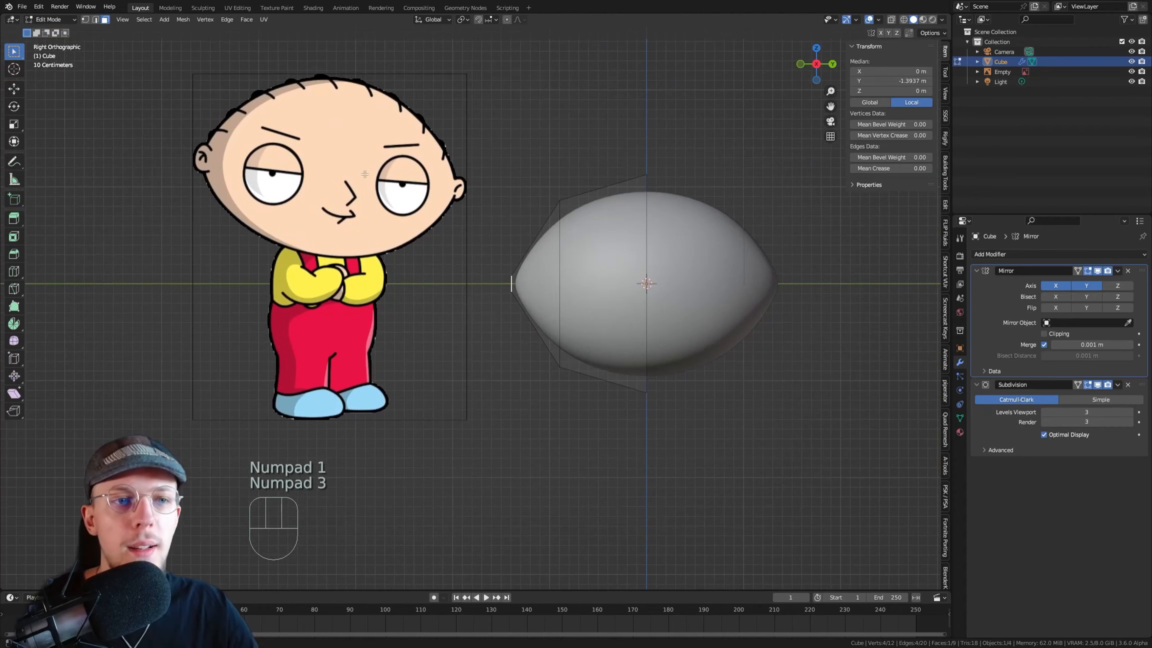
shift+middle_drag(661, 226, 515, 164)
scroll(492, 254, up, 5)
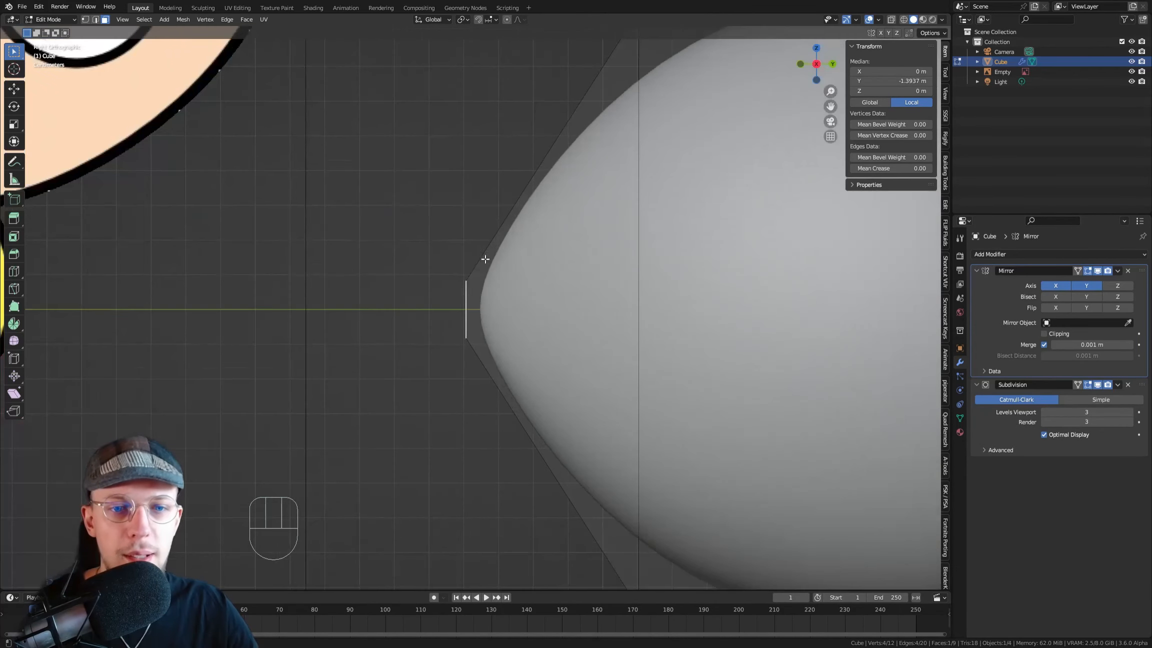
shift+middle_drag(496, 260, 507, 231)
scroll(515, 232, down, 1)
key(e)
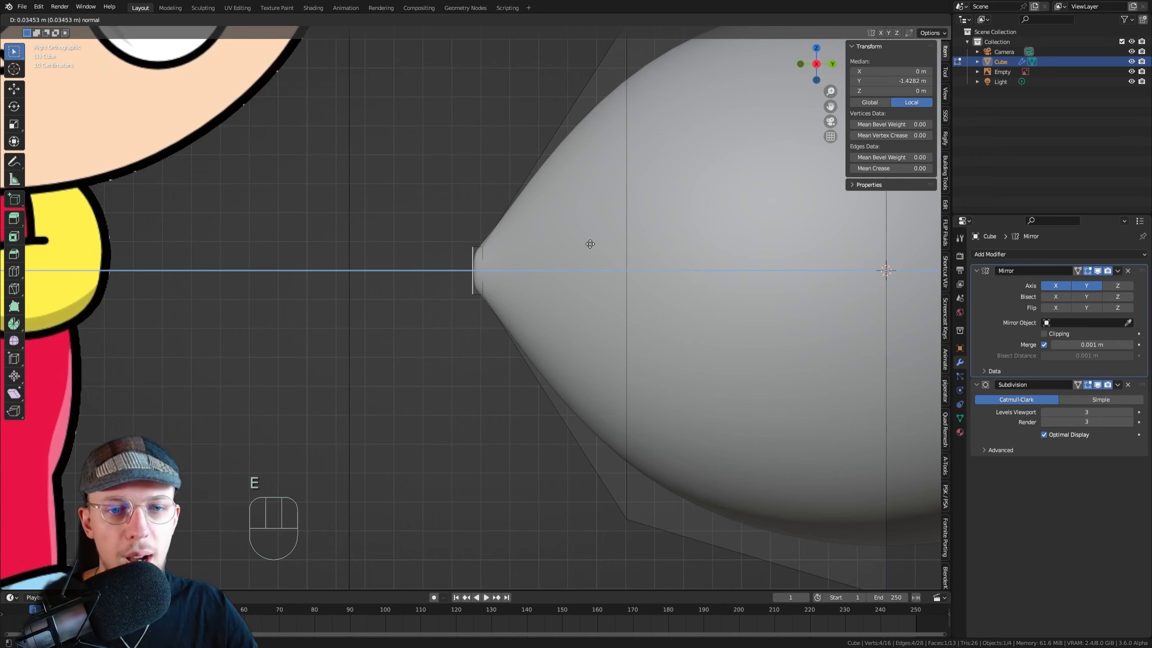
click(591, 243)
Rotate the extruded face slightly about Z and move it along Y to about -1.41 m
middle_drag(591, 244, 550, 289)
key(r)
key(z)
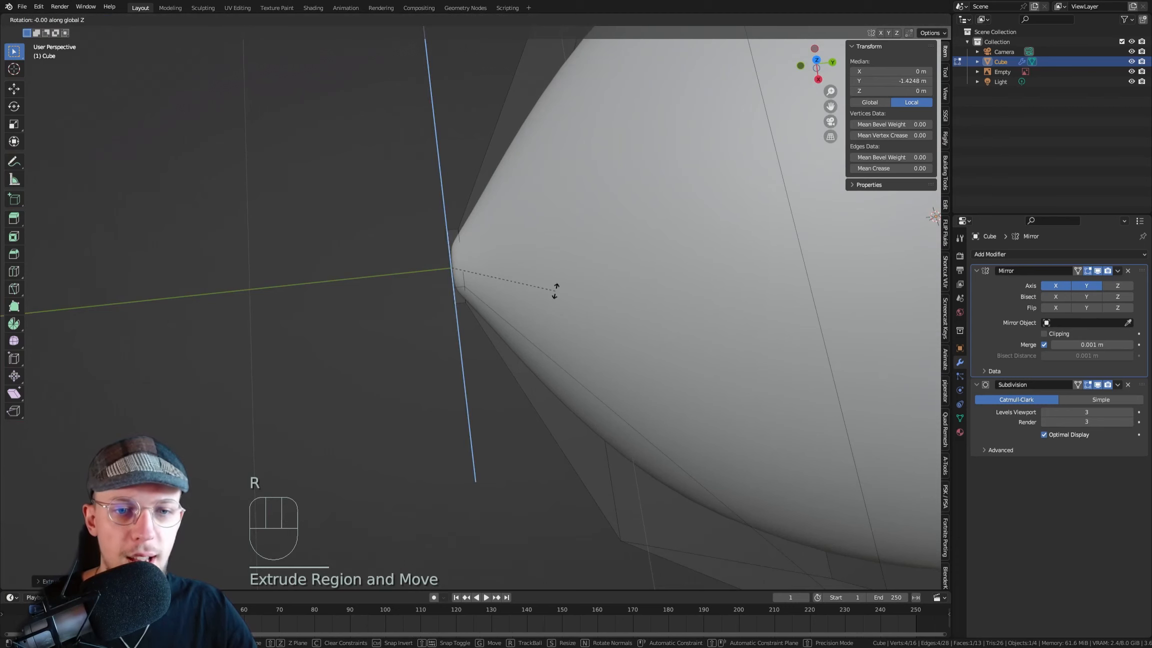
click(579, 266)
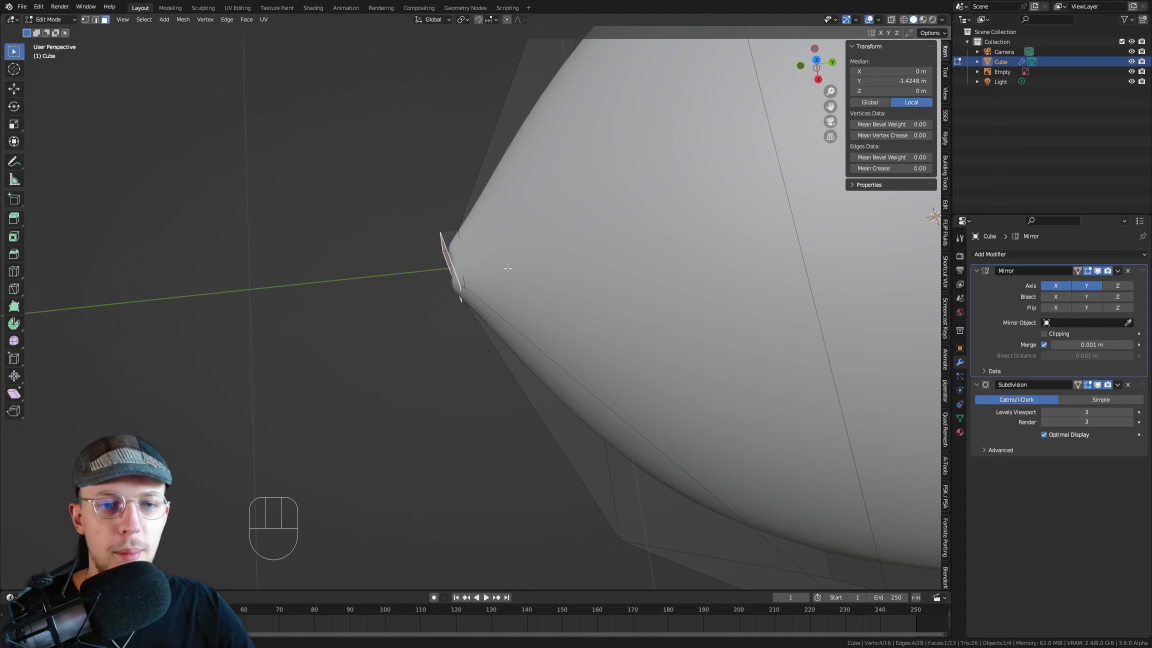
middle_drag(502, 265, 437, 299)
key(g)
key(y)
click(488, 280)
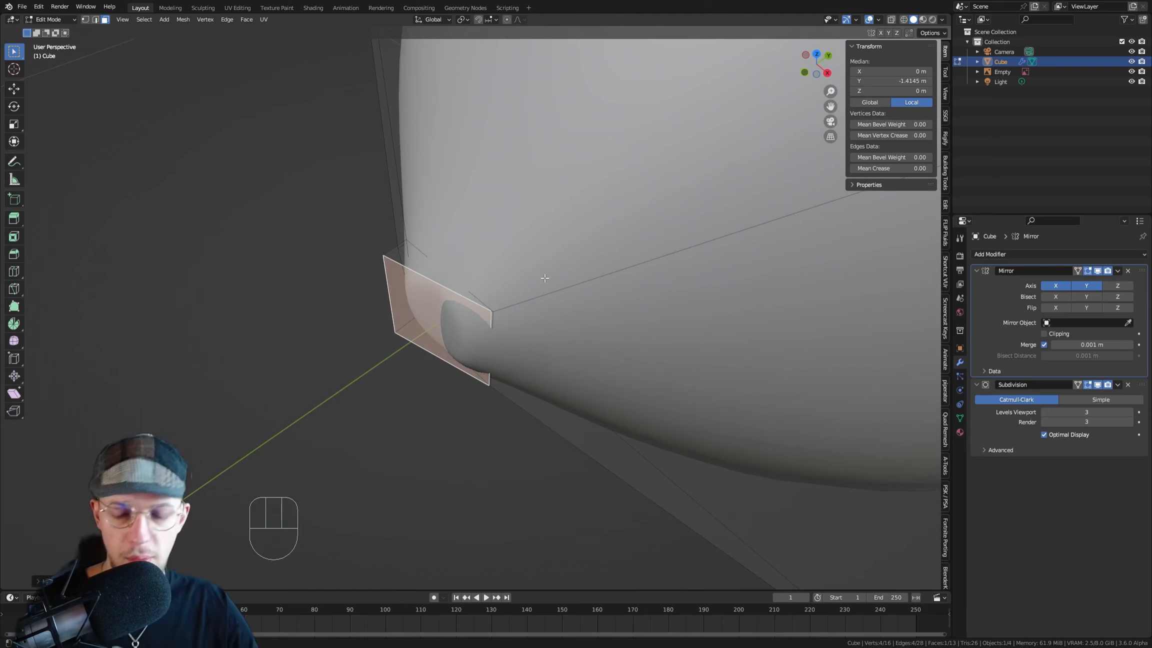
Extrude the tilted tip face once more by about 0.03 m in the top view
key(KP_7)
scroll(486, 220, down, 7)
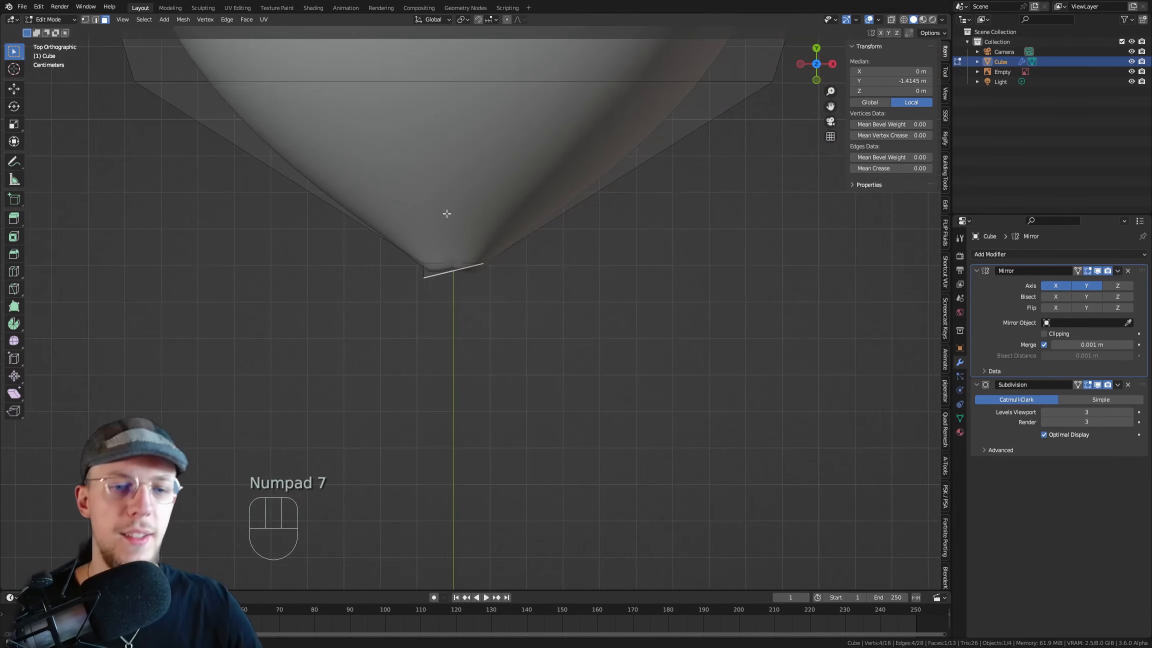
scroll(438, 195, up, 2)
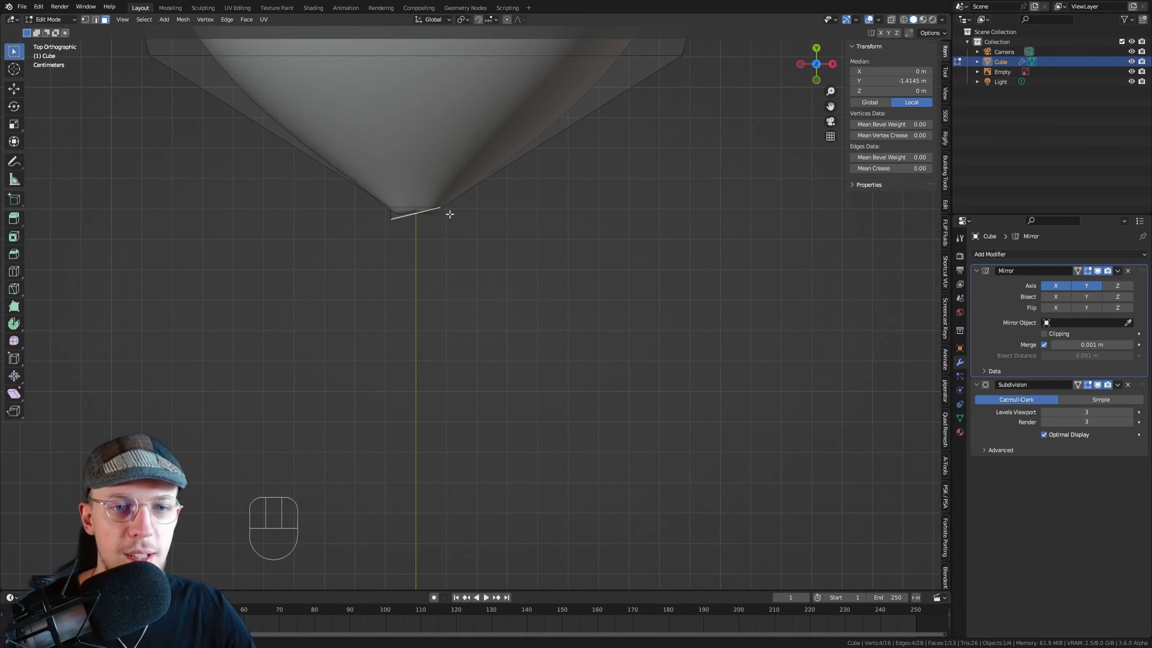
key(e)
click(455, 222)
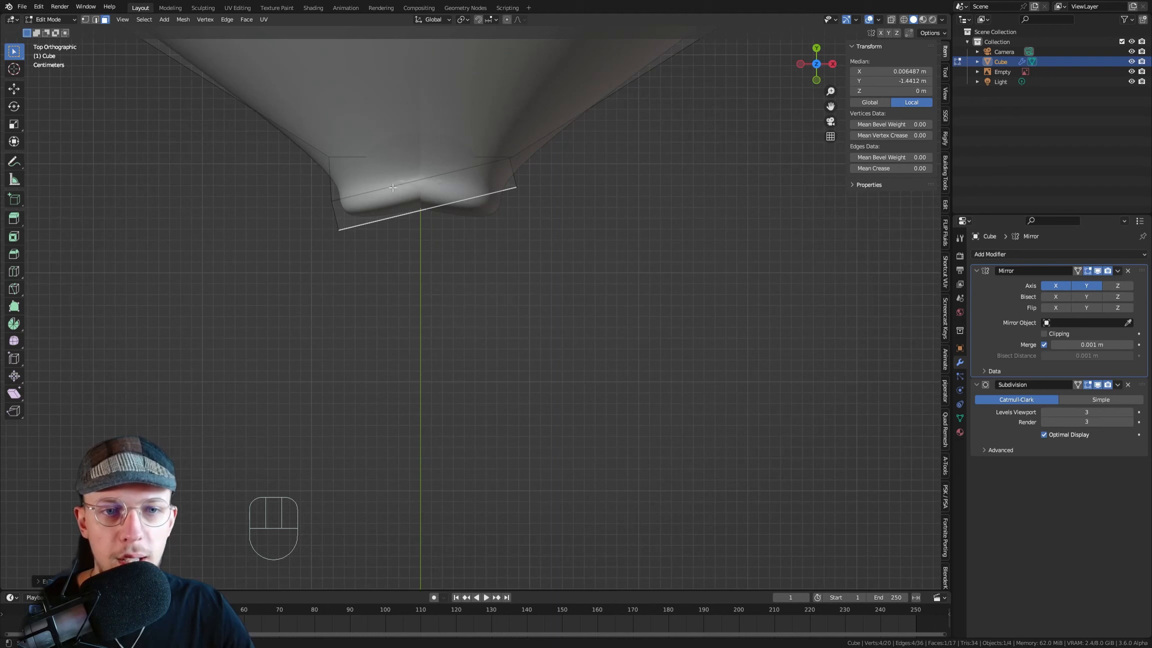
Turn off X-axis mirroring in the Mirror modifier and scale the tilted tip face up to about 1.5 times
click(1055, 285)
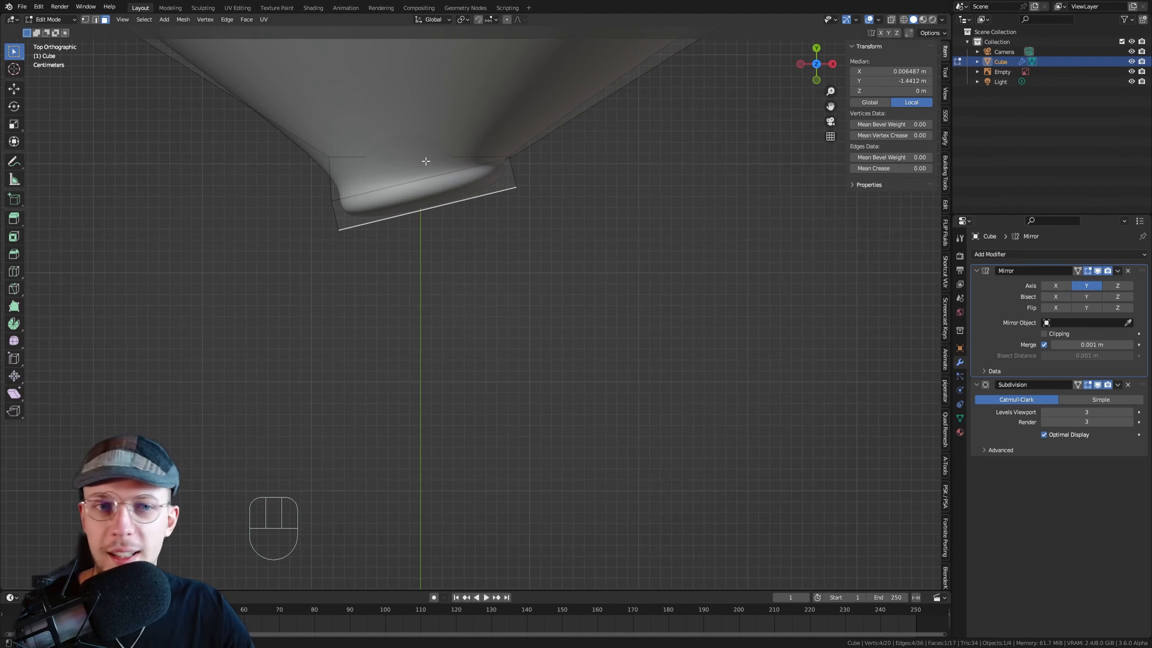
scroll(426, 161, down, 5)
key(s)
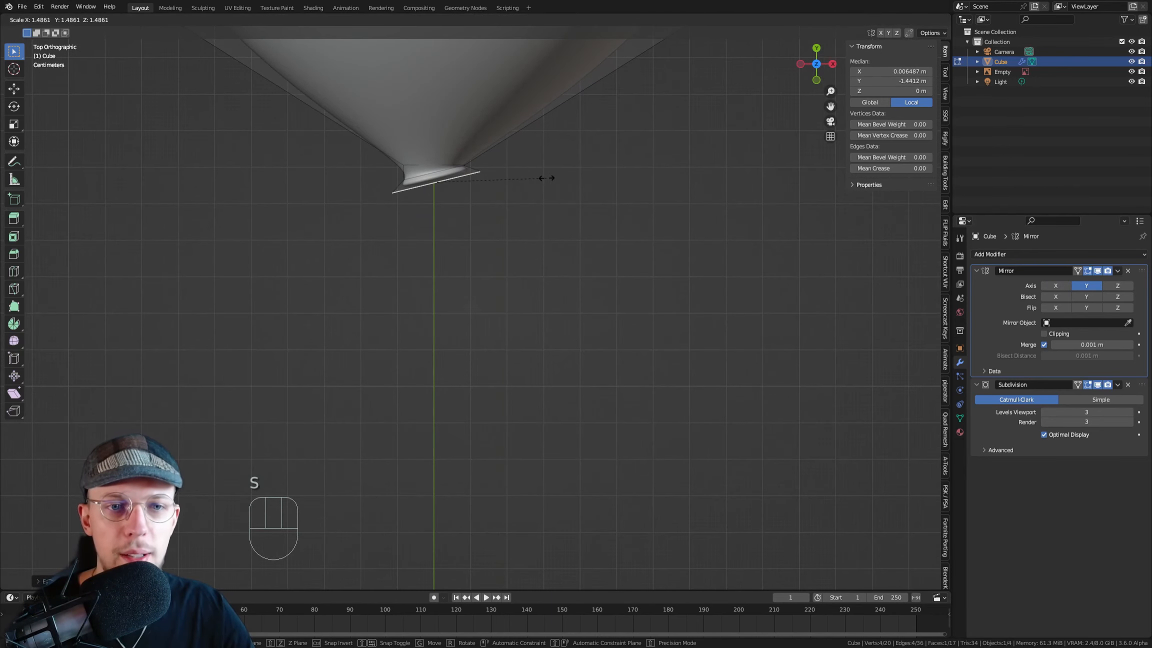
click(548, 178)
scroll(469, 167, up, 1)
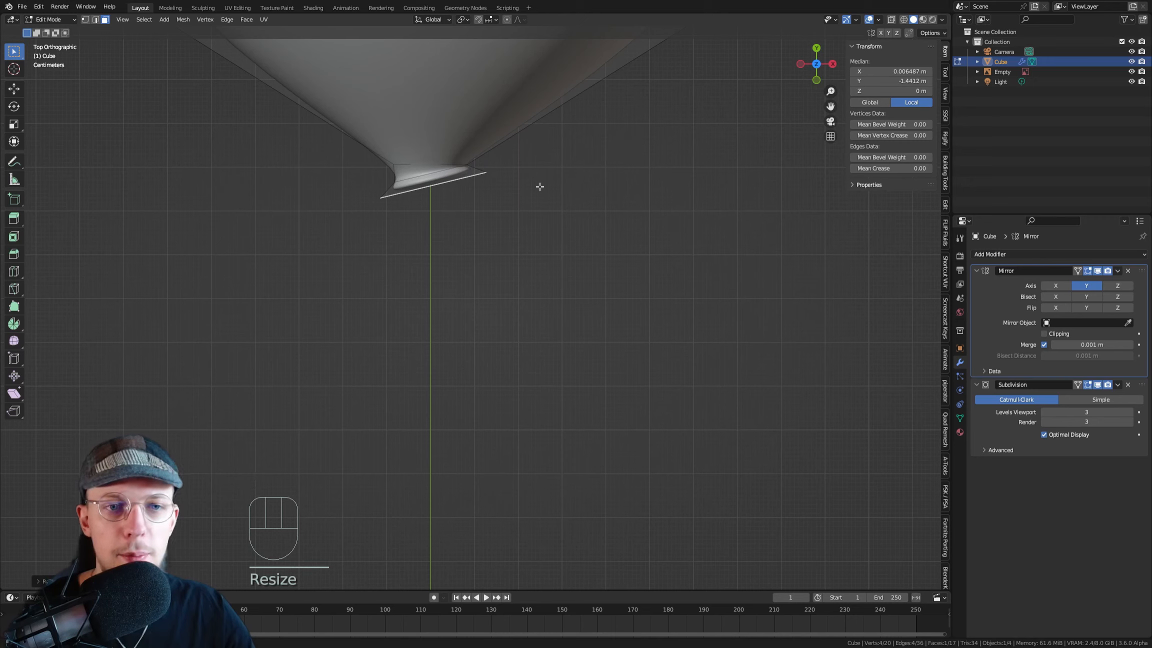
Extrude the enlarged tip face outward by about 0.04 m and inset the new end face
key(e)
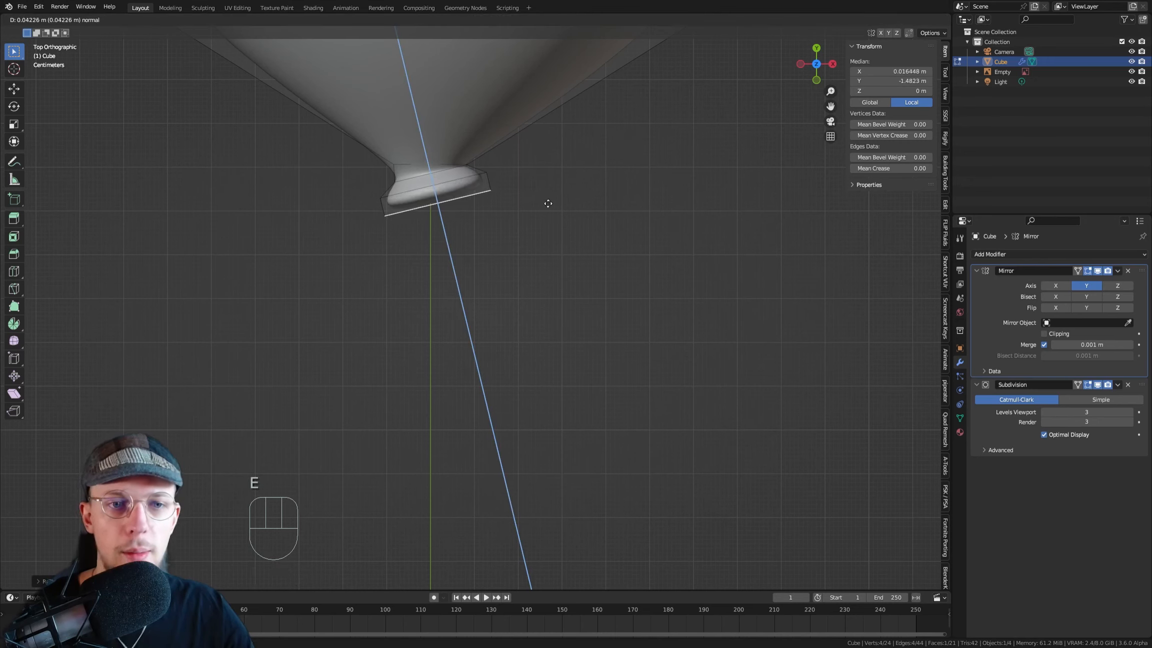
click(555, 202)
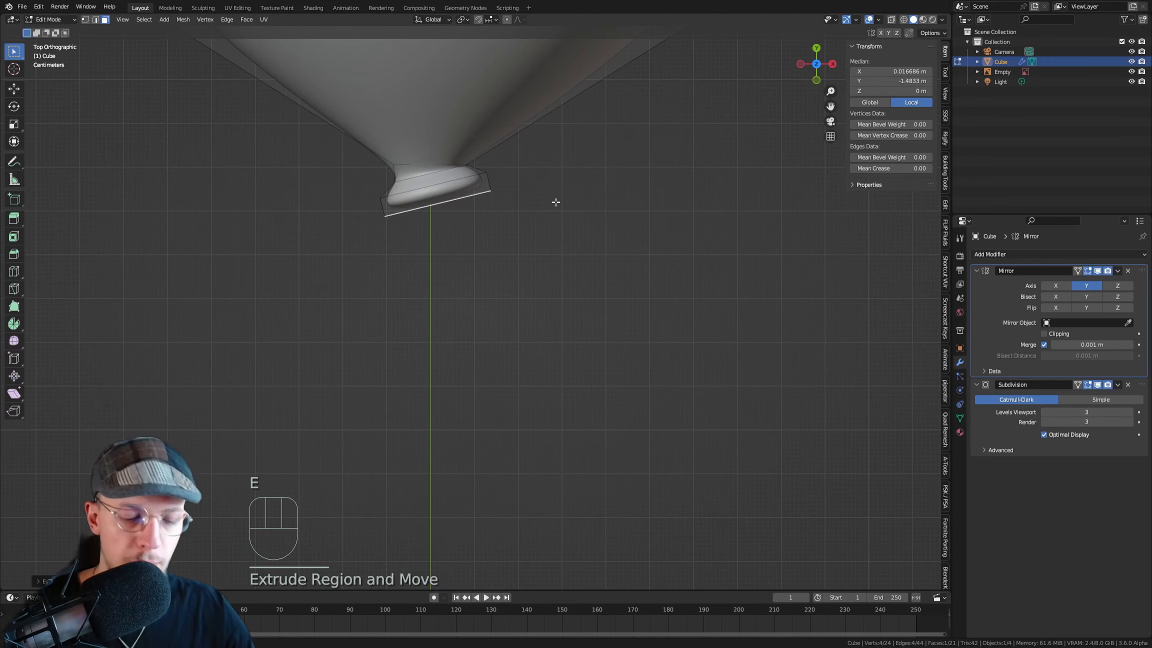
key(i)
click(624, 160)
scroll(445, 166, up, 2)
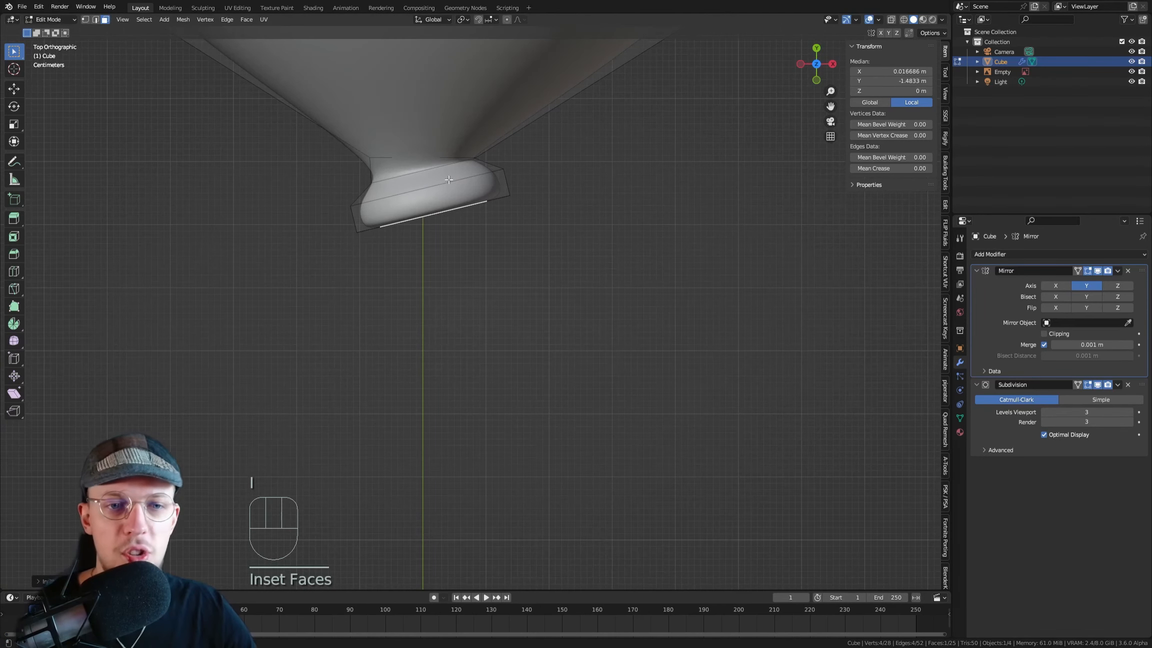
Move the inset end face outward to about -1.50 m on Y and inset it again slightly
key(g)
click(451, 189)
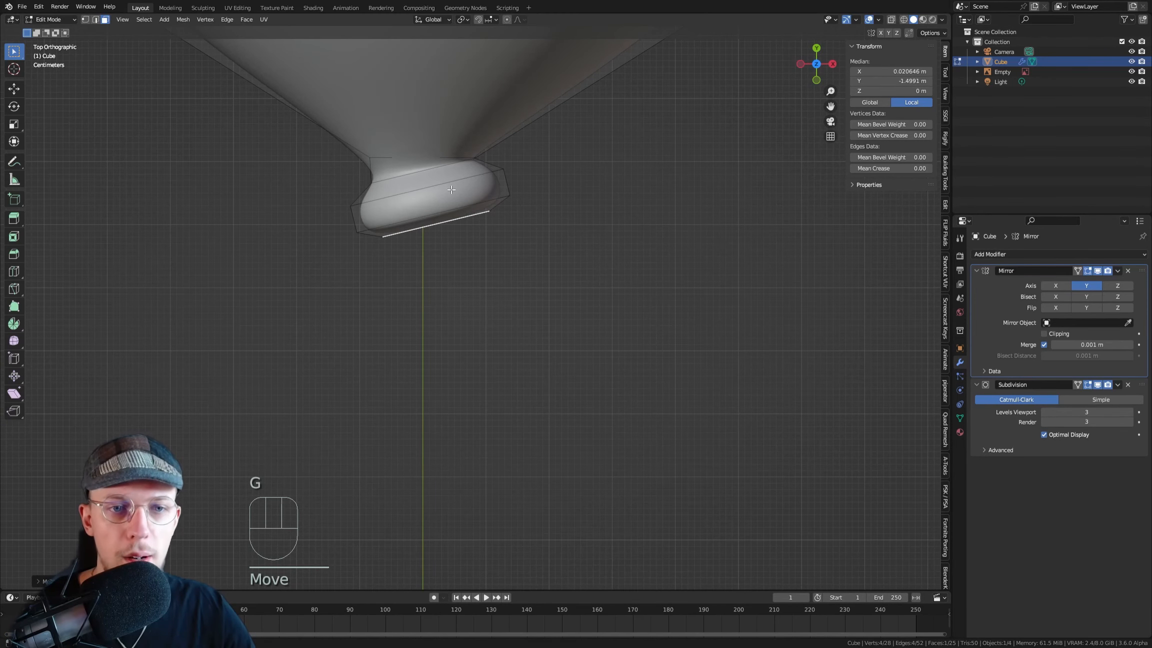
mouse_move(571, 185)
middle_down()
mouse_move(496, 180)
mouse_move(583, 177)
middle_up()
key(i)
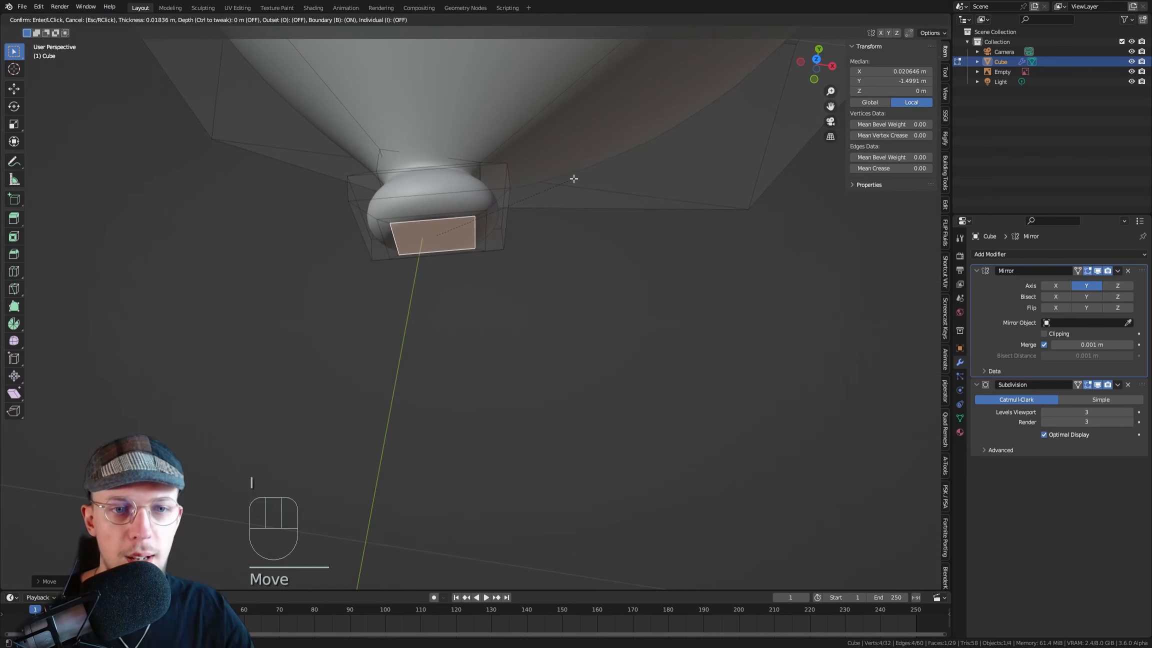
click(576, 179)
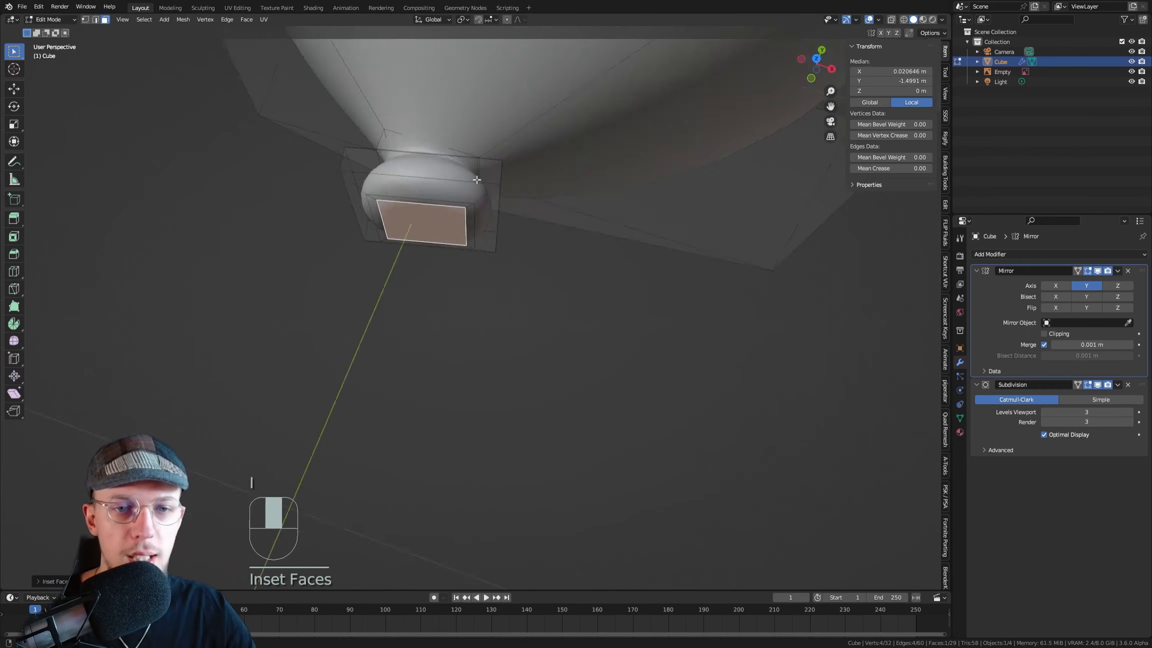
Extrude the inner end face about 0.03 m inward to hollow out the ear
middle_drag(576, 178, 458, 205)
key(e)
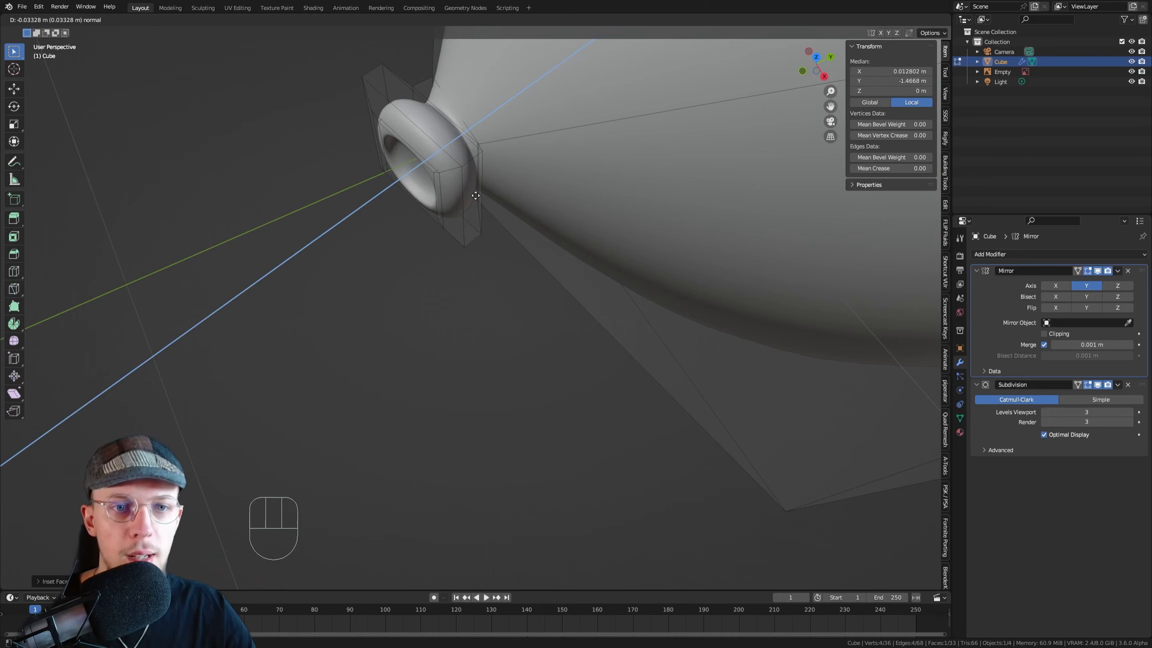
click(480, 195)
Inset the floor face of the ear hollow and shift the small face sideways to about 0.033 m on X
middle_drag(480, 195, 423, 160)
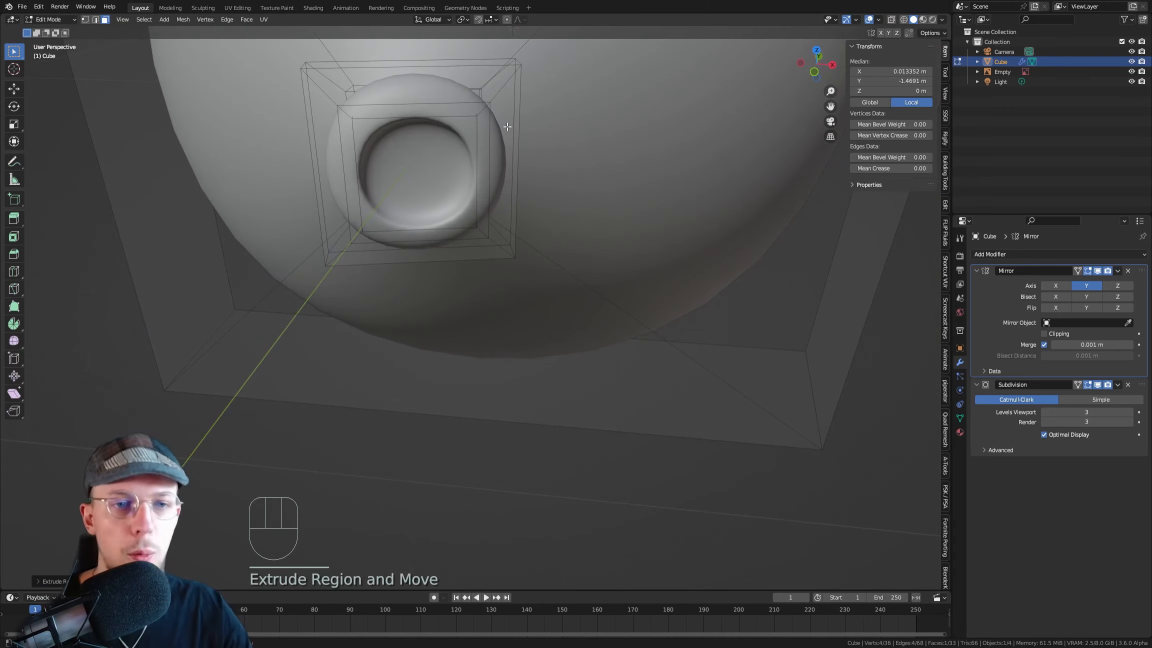
key(i)
click(471, 133)
scroll(471, 133, up, 2)
key(g)
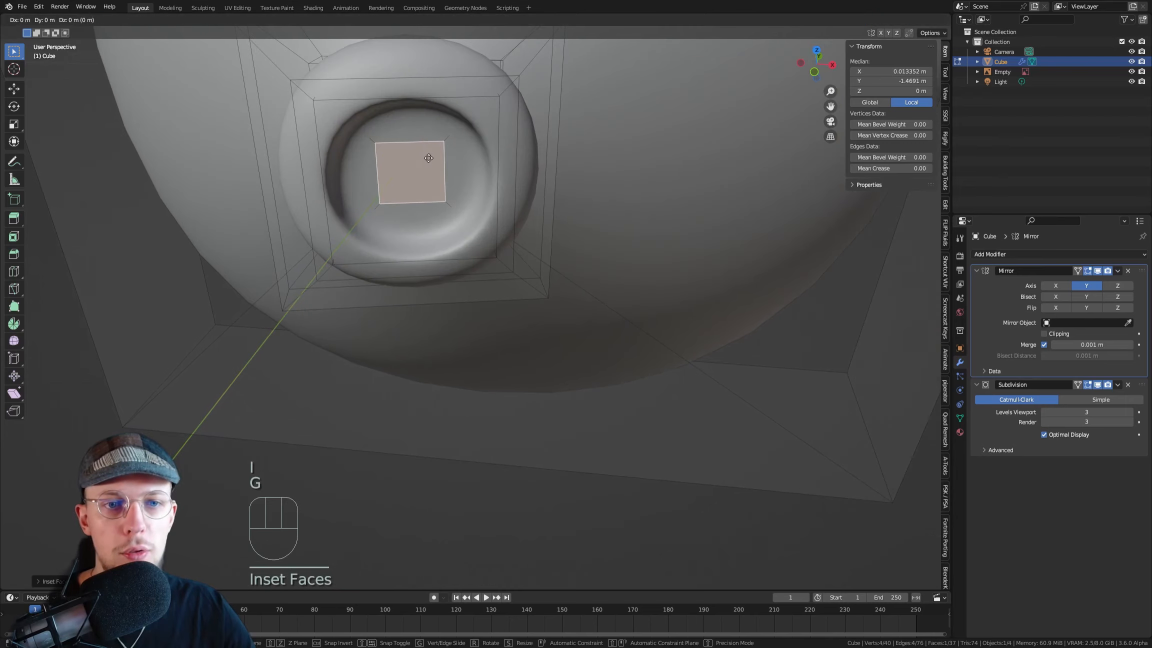
click(453, 158)
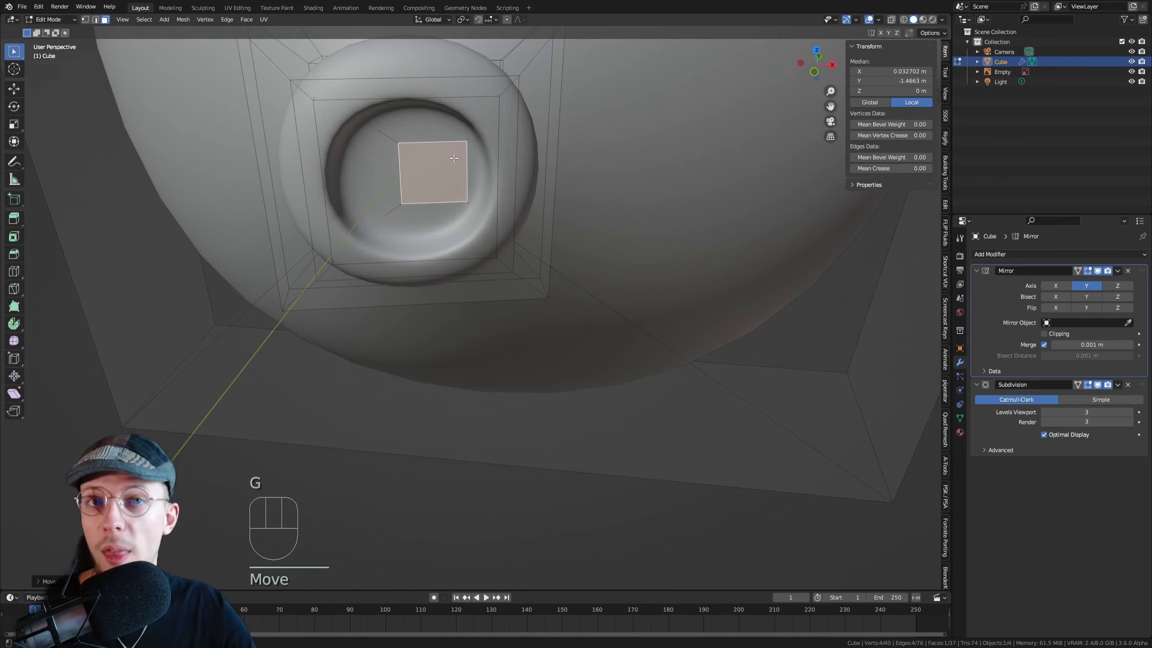
Extrude the small face in the ear hollow outward into a rounded bump and check it in object mode
middle_drag(447, 142, 485, 223)
key(e)
click(510, 137)
middle_drag(510, 137, 421, 133)
key(Tab)
key(Tab)
Select the edge loop around the ear's outer rim in edge mode and slide it toward the outer edge
key(2)
alt+click(433, 149)
scroll(421, 133, up, 2)
double_click(410, 150)
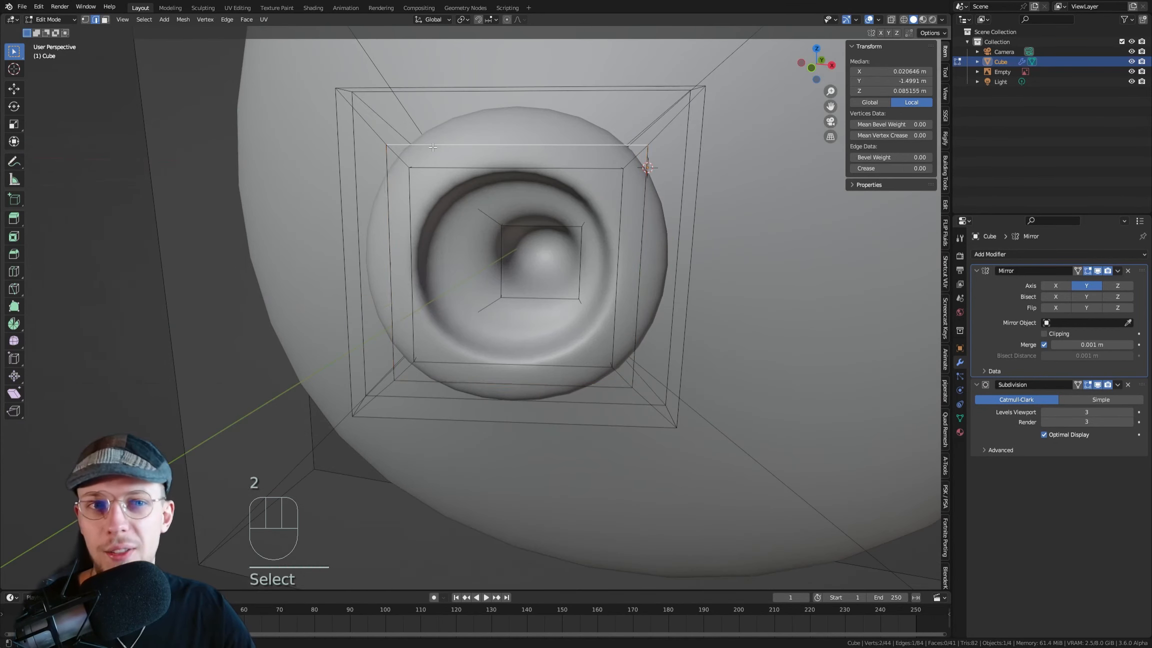
scroll(410, 150, down, 2)
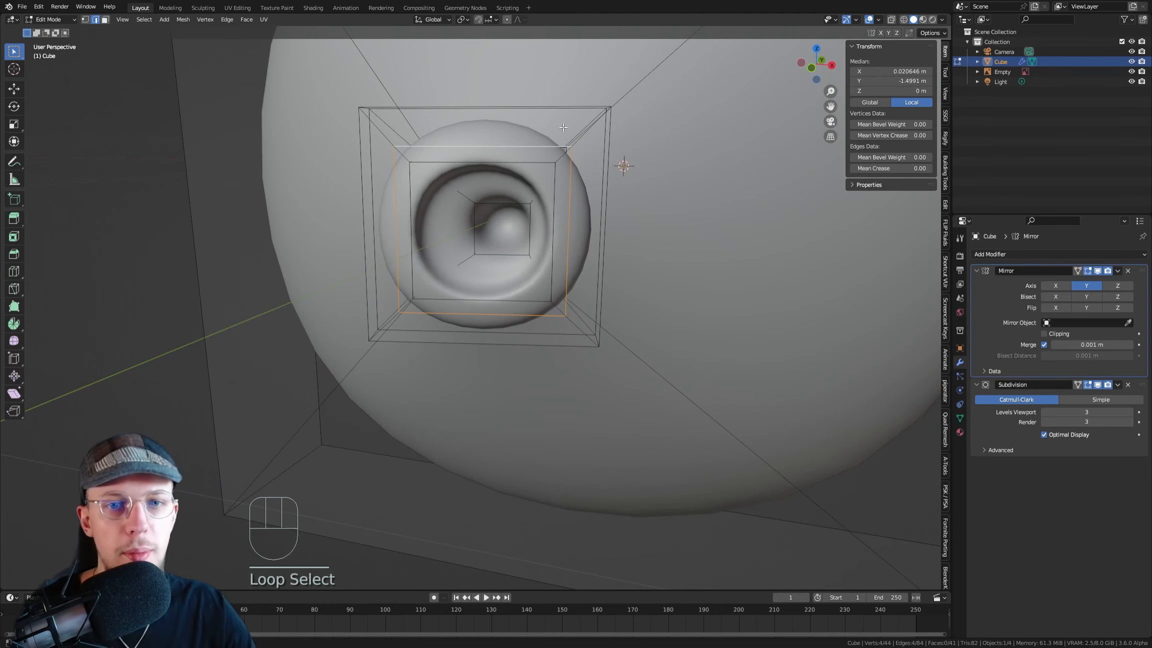
key(g)
key(g)
click(502, 153)
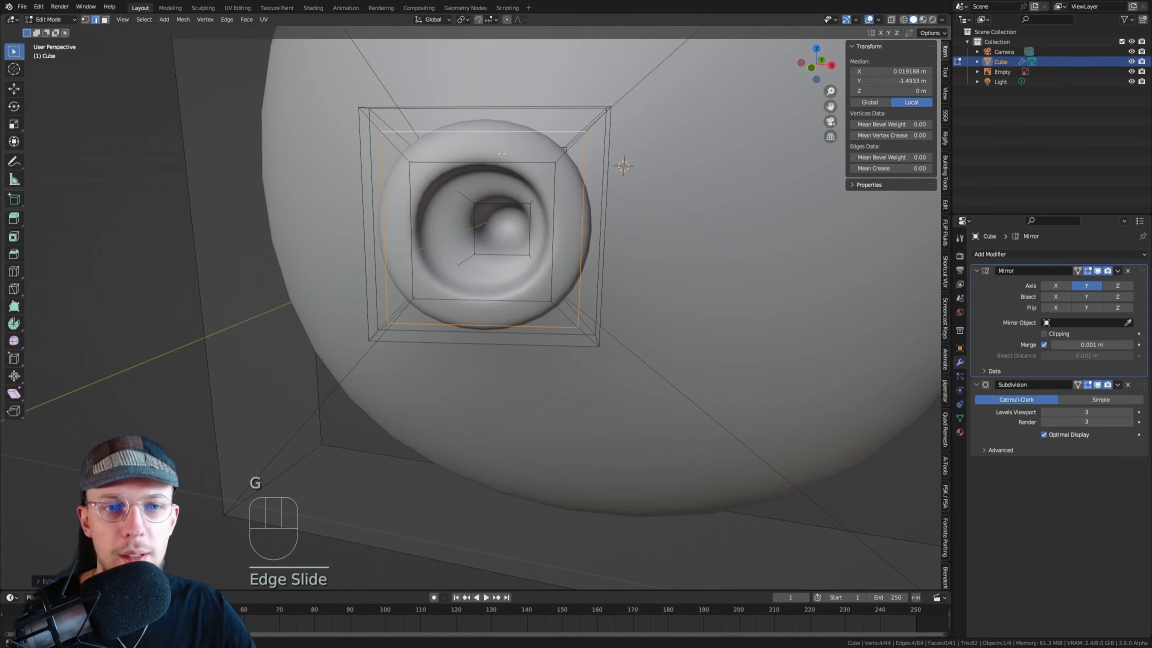
Slide the edge loop around the ear opening outward by a factor of about 0.43 to widen the hollow
double_click(461, 163)
key(g)
key(g)
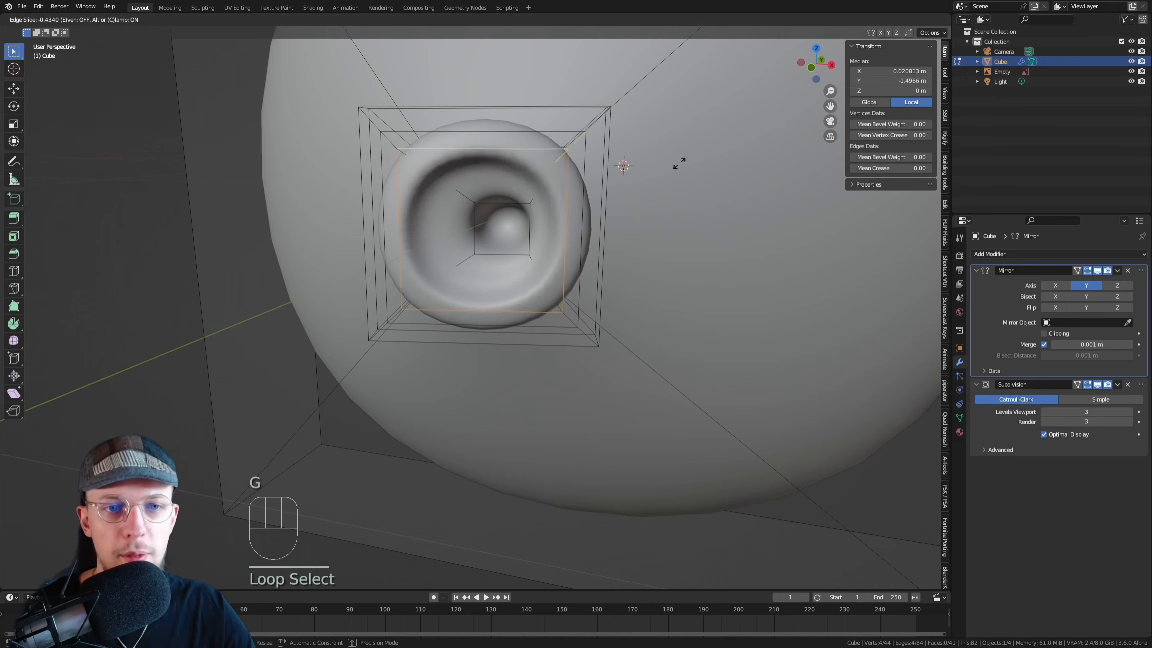
click(680, 163)
middle_drag(680, 163, 454, 158)
key(Tab)
scroll(526, 169, down, 4)
Select the edge loop where the ear meets the head and move it outward to about -1.43 m on Y
key(Tab)
scroll(561, 170, up, 4)
shift+middle_drag(562, 170, 506, 166)
key(2)
click(519, 179)
alt+click(519, 179)
middle_drag(506, 167, 505, 170)
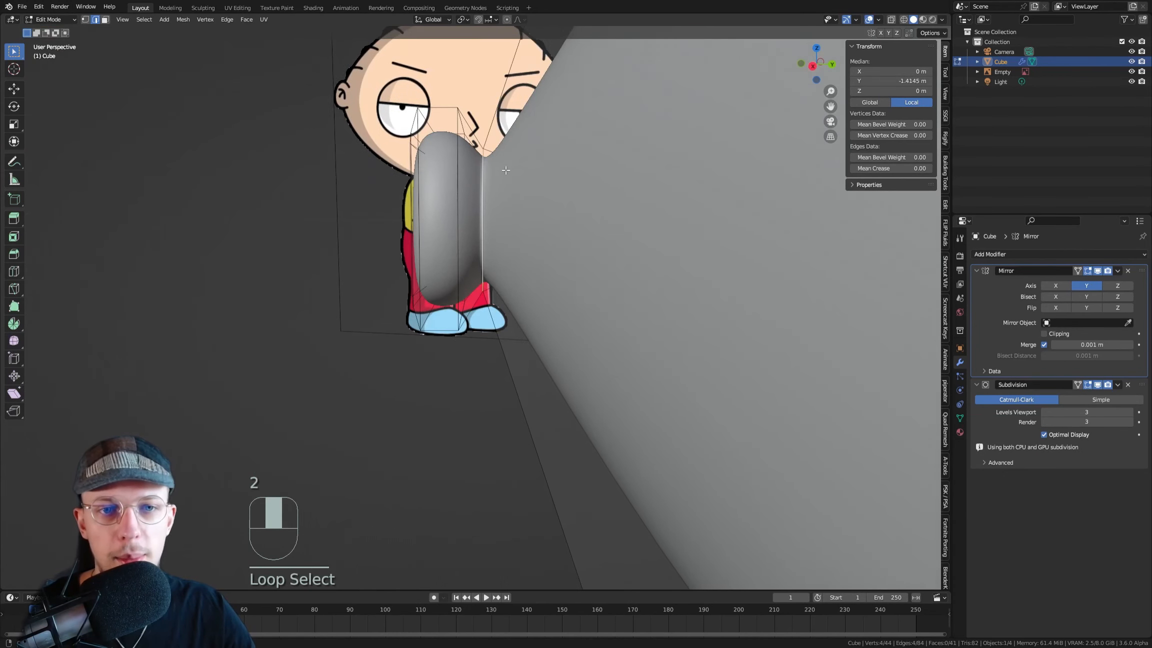
key(g)
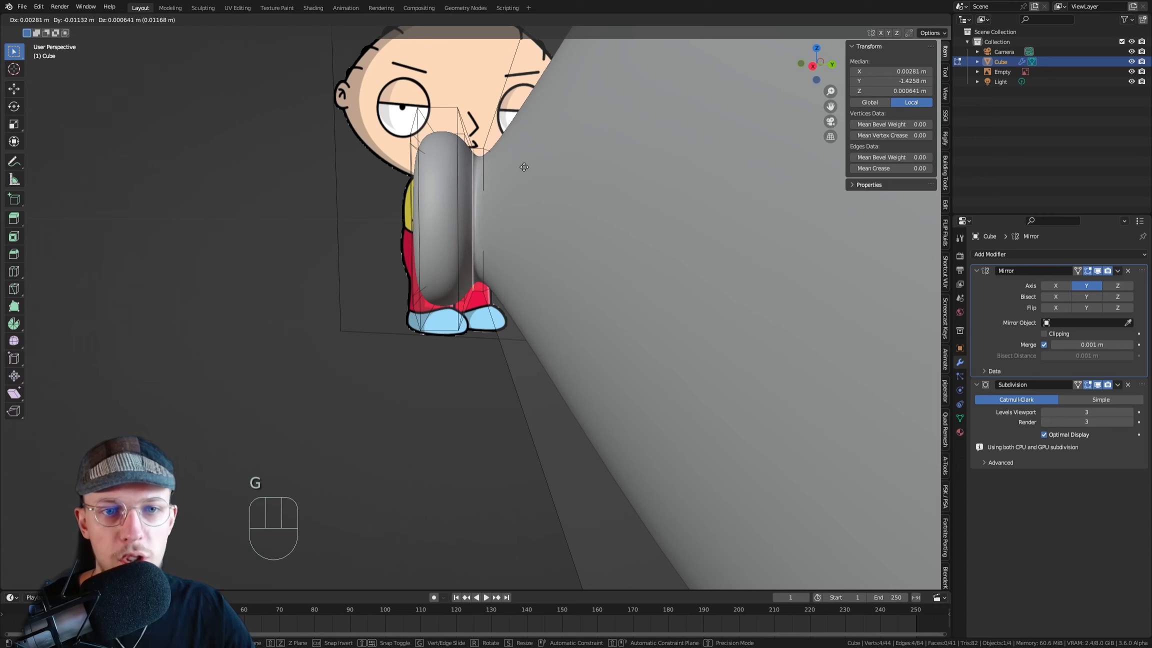
click(510, 169)
Scale the edge loop at the base of the ear neck down to about 0.91
click(493, 159)
alt+click(493, 159)
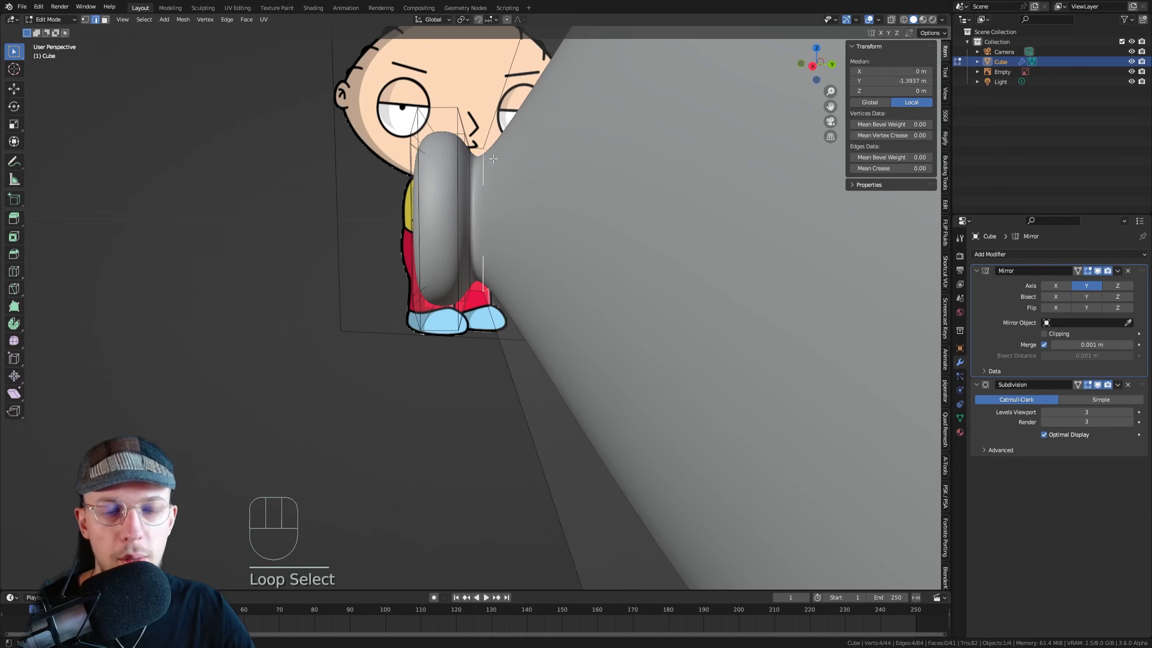
middle_drag(493, 159, 515, 152)
key(s)
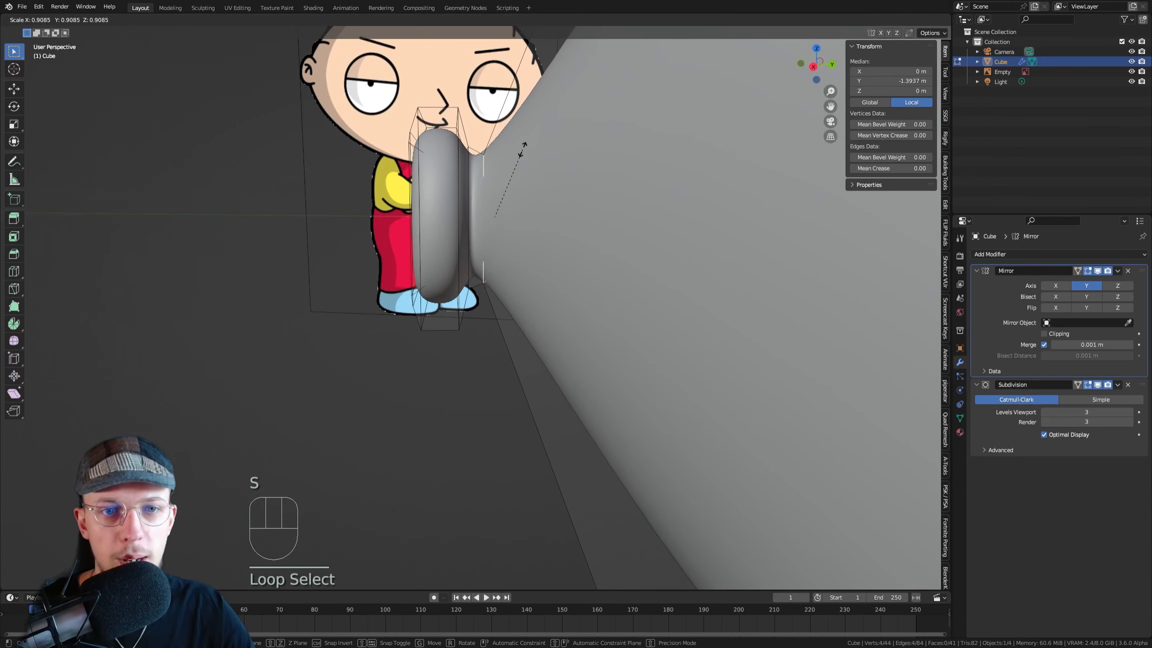
click(523, 149)
Scale the neck edge loop directly behind the ear down to about 0.72
alt+click(463, 161)
click(462, 161)
middle_drag(462, 161, 495, 150)
alt+click(476, 168)
key(s)
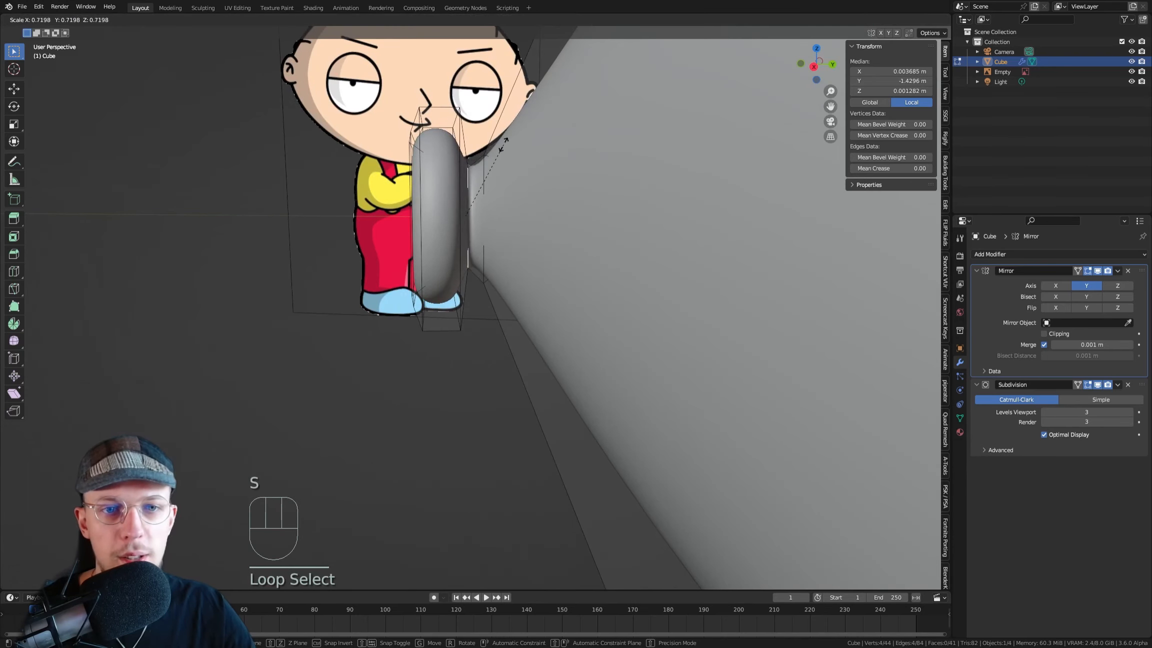
click(505, 150)
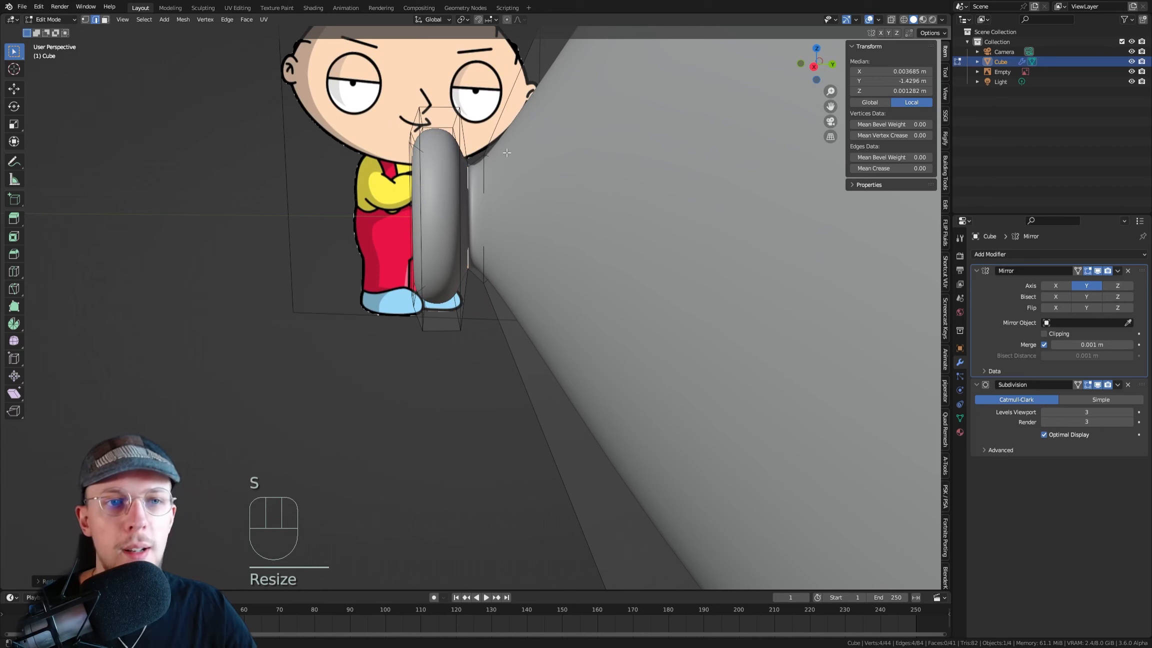
Lower the narrowed neck loop behind the ear to about -0.015 m on Z
key(g)
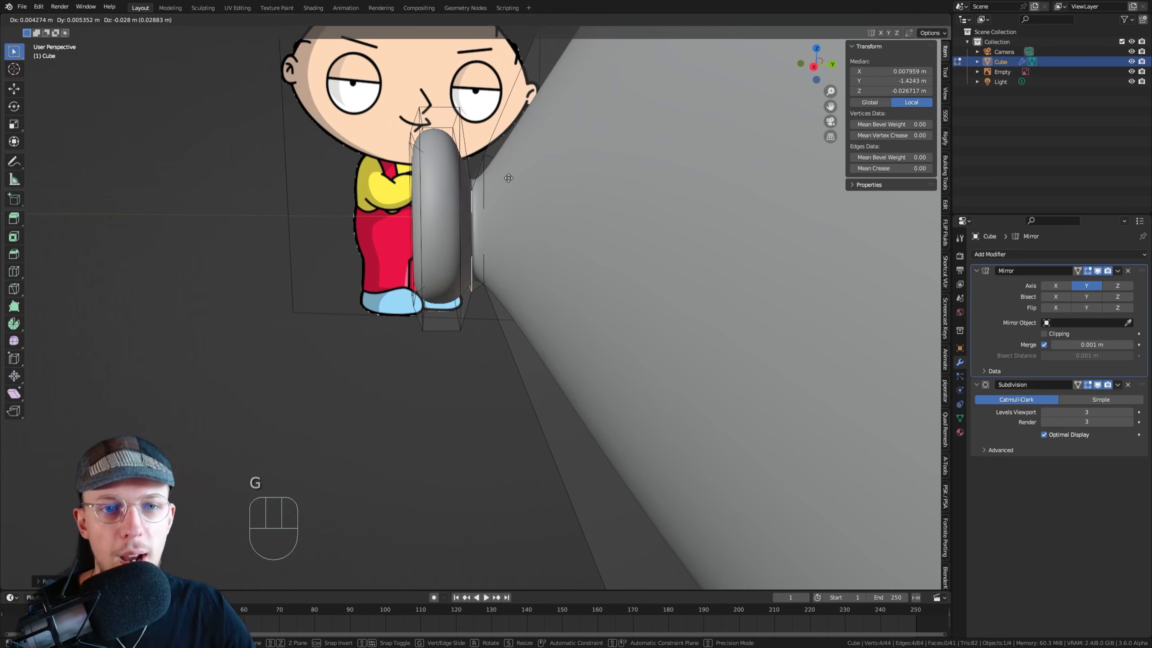
click(494, 160)
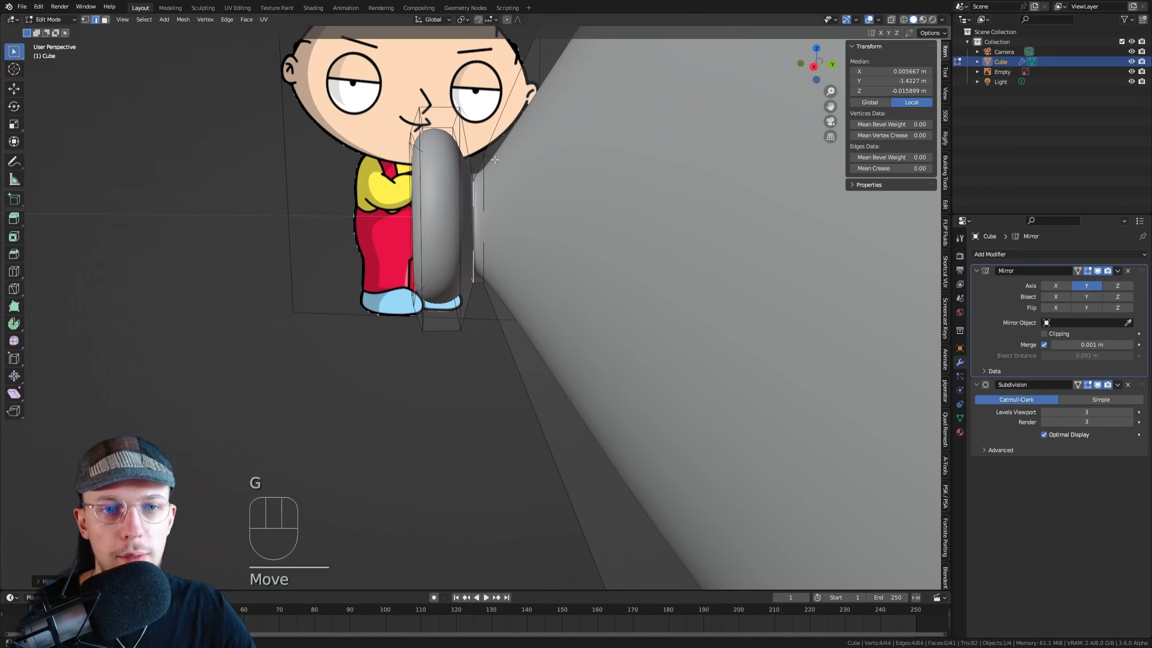
key(g)
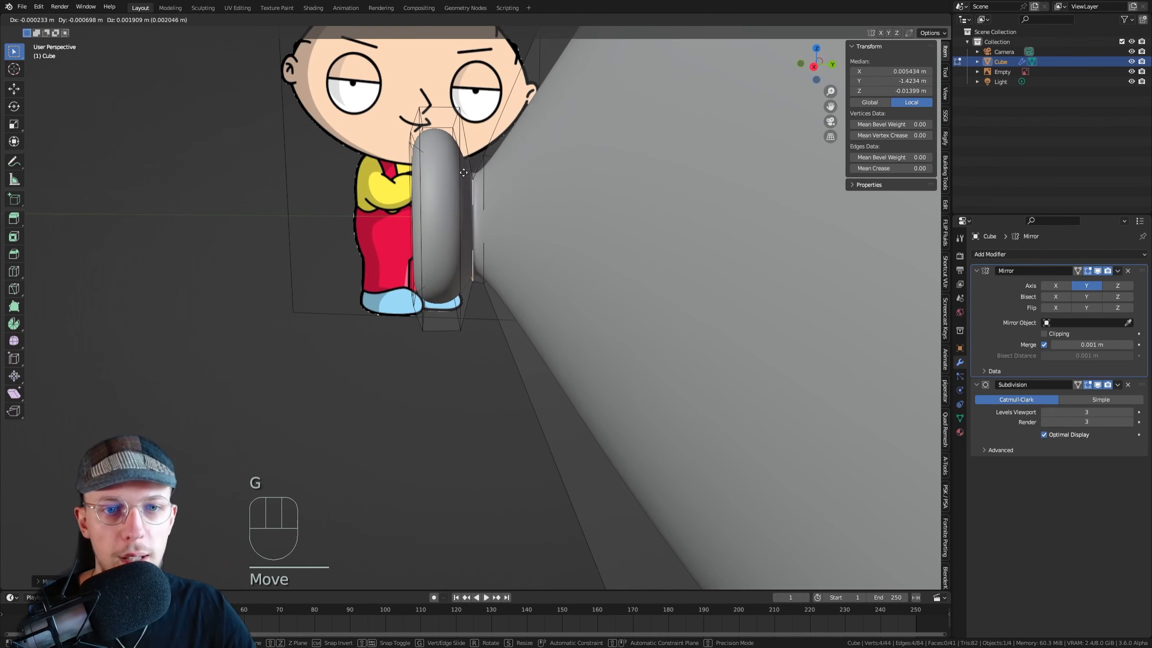
click(460, 173)
Inspect the head and ear shape in object mode from the front and right, comparing it with the reference image
key(Tab)
key(KP_1)
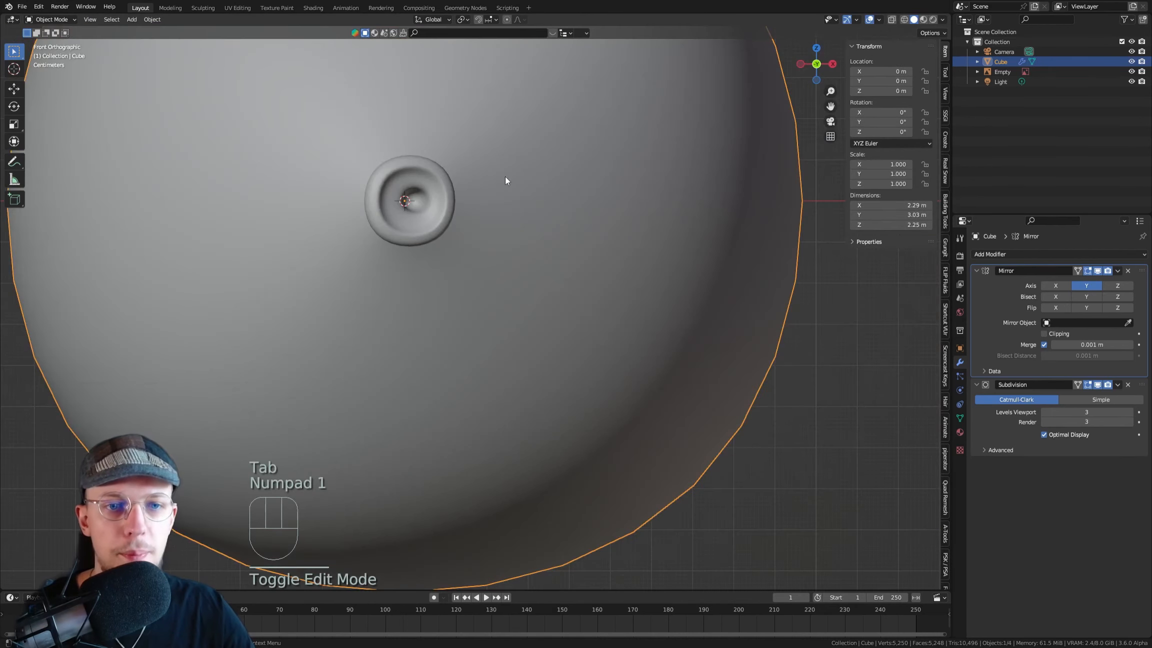
key(KP_3)
scroll(505, 176, down, 6)
shift+middle_drag(608, 156, 416, 169)
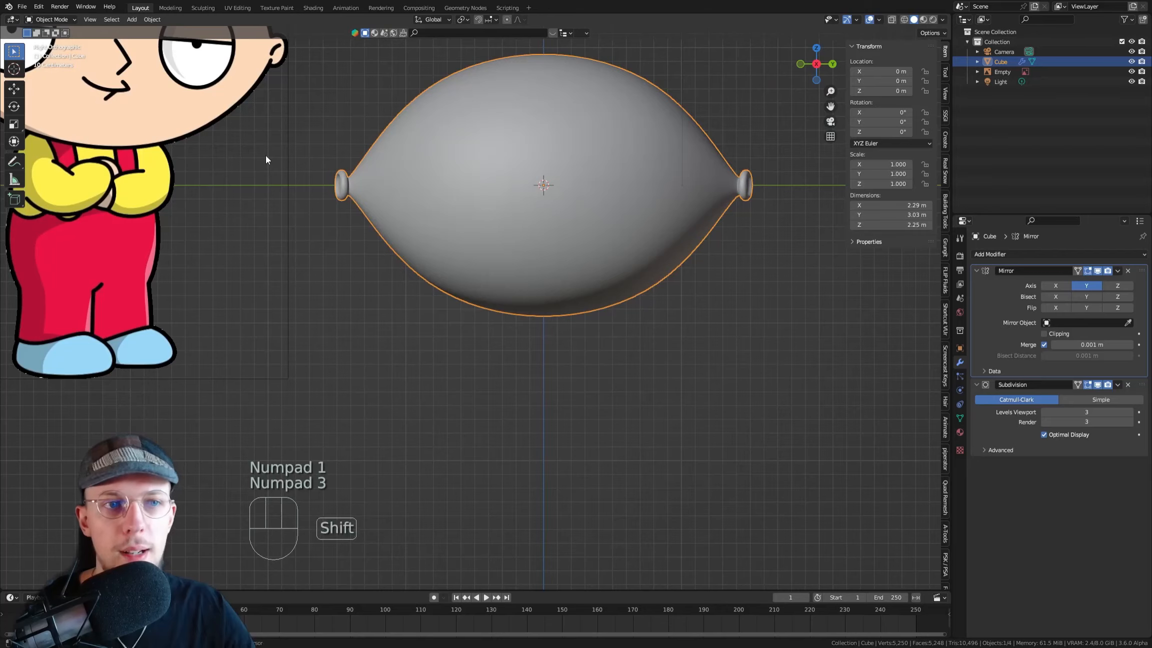
shift+middle_drag(265, 155, 457, 192)
scroll(464, 191, down, 3)
scroll(465, 191, up, 7)
shift+middle_drag(551, 201, 488, 149)
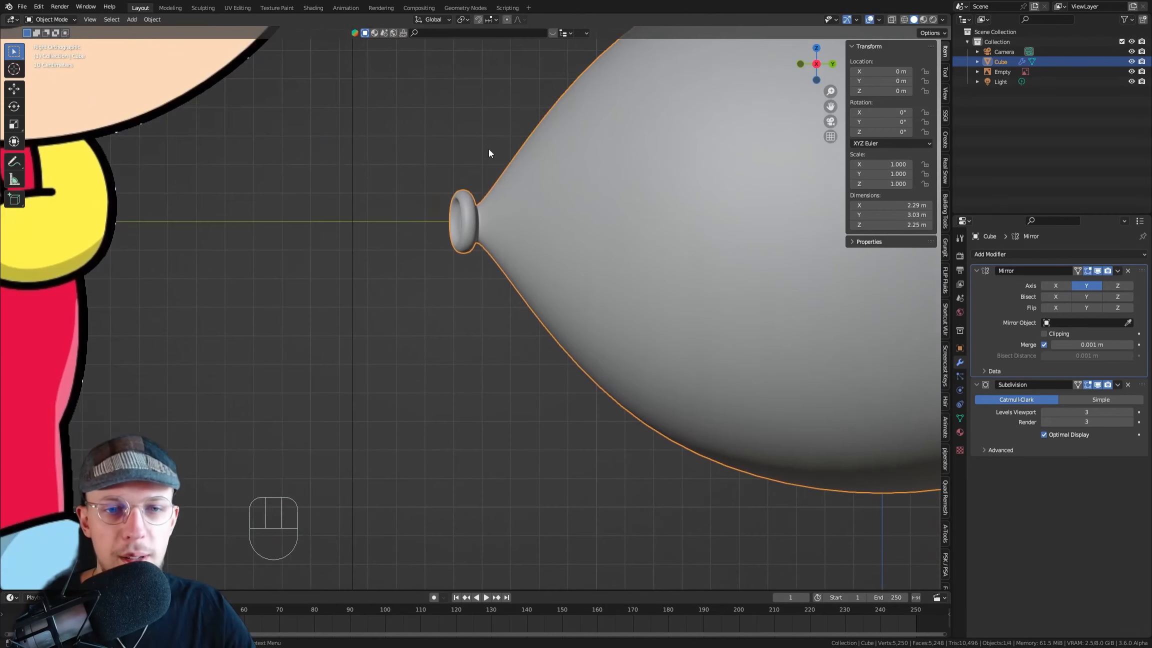
Select all vertices of the near ear and its neck in X-ray vertex mode and scale them up
key(Tab)
key(alt+z)
scroll(508, 185, up, 2)
key(1)
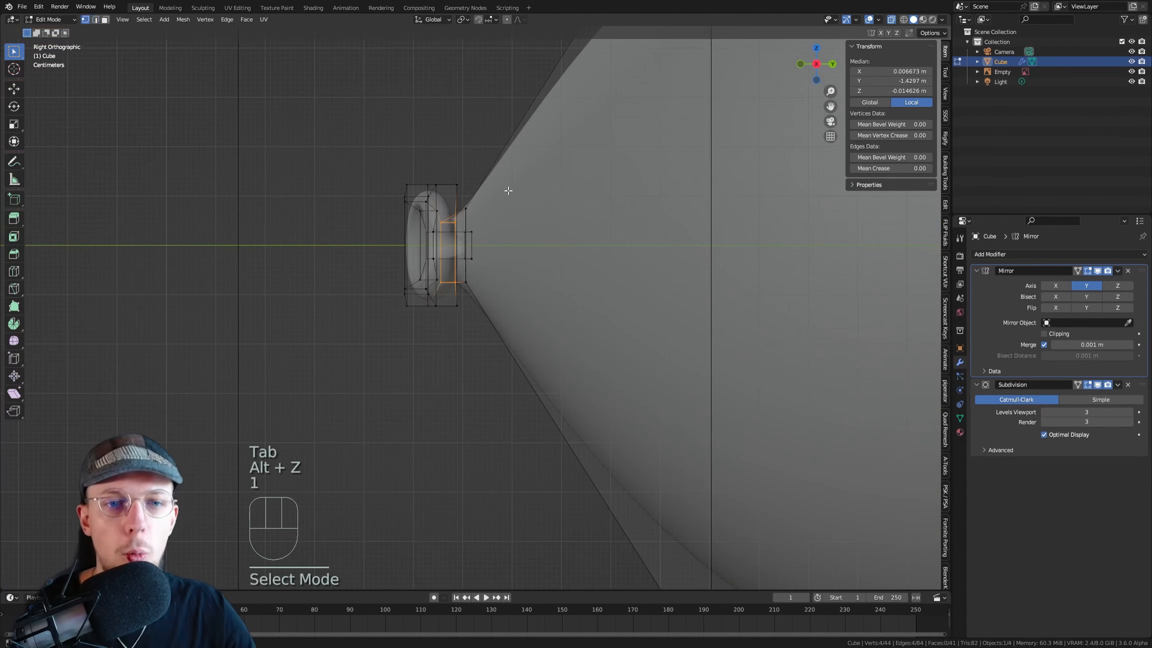
drag(359, 128, 480, 377)
scroll(490, 323, down, 5)
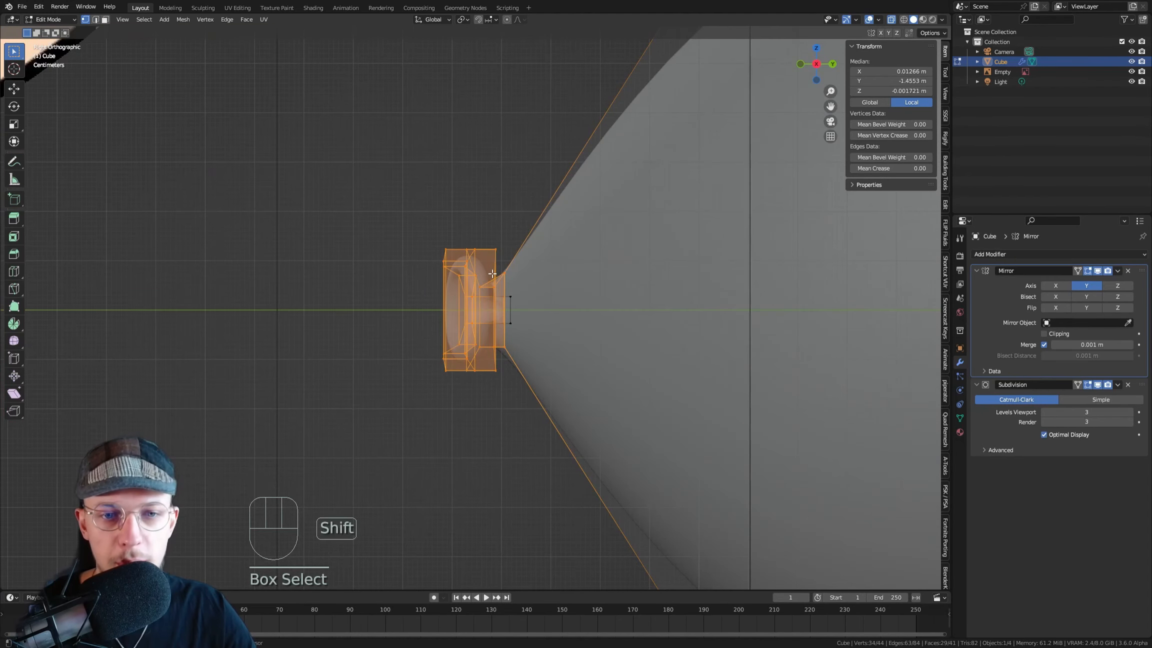
shift+drag(529, 343, 470, 280)
scroll(537, 297, up, 2)
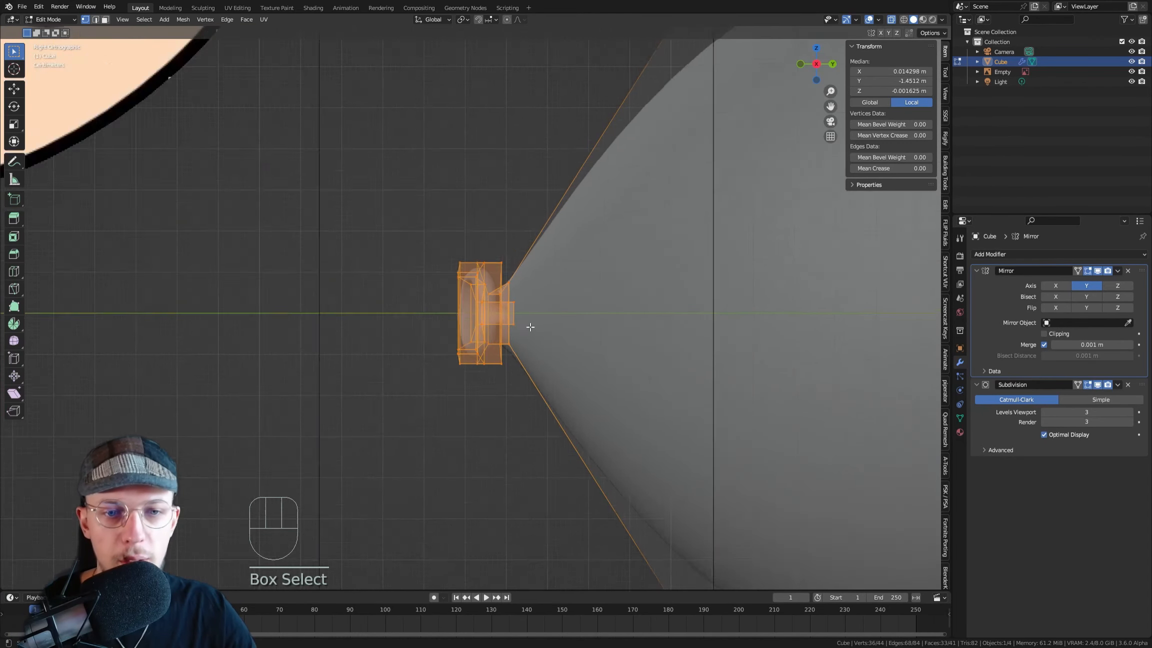
key(s)
click(550, 287)
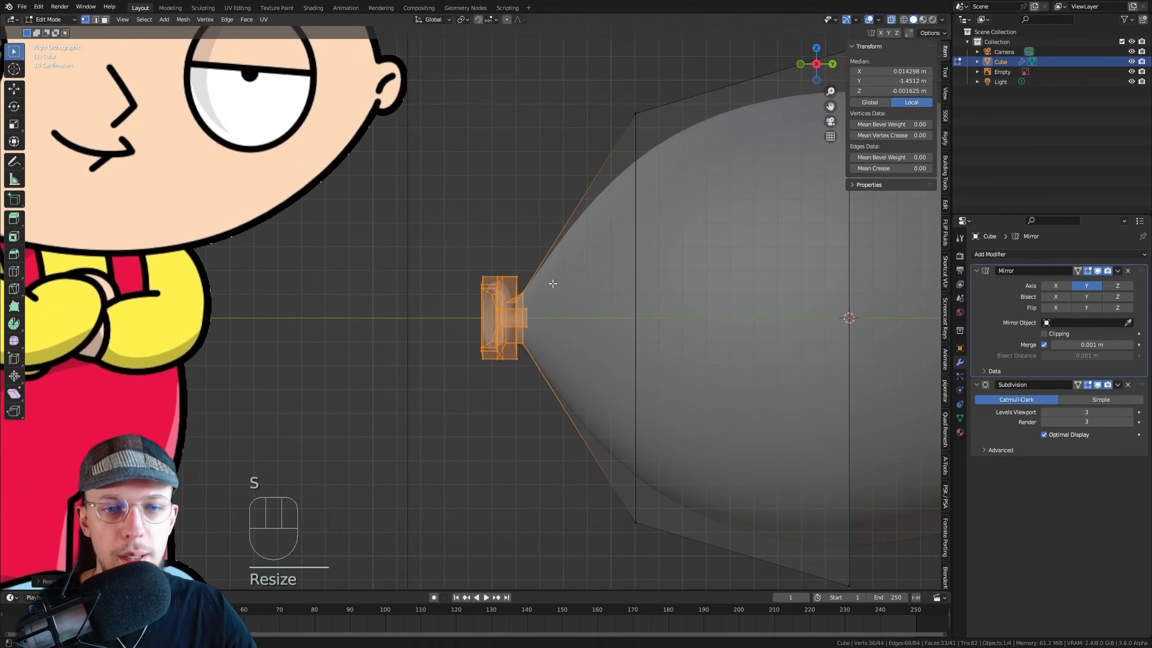
Rotate the selected ear about 6° around the global Z axis
scroll(553, 294, down, 3)
shift+middle_drag(553, 294, 528, 287)
key(r)
key(z)
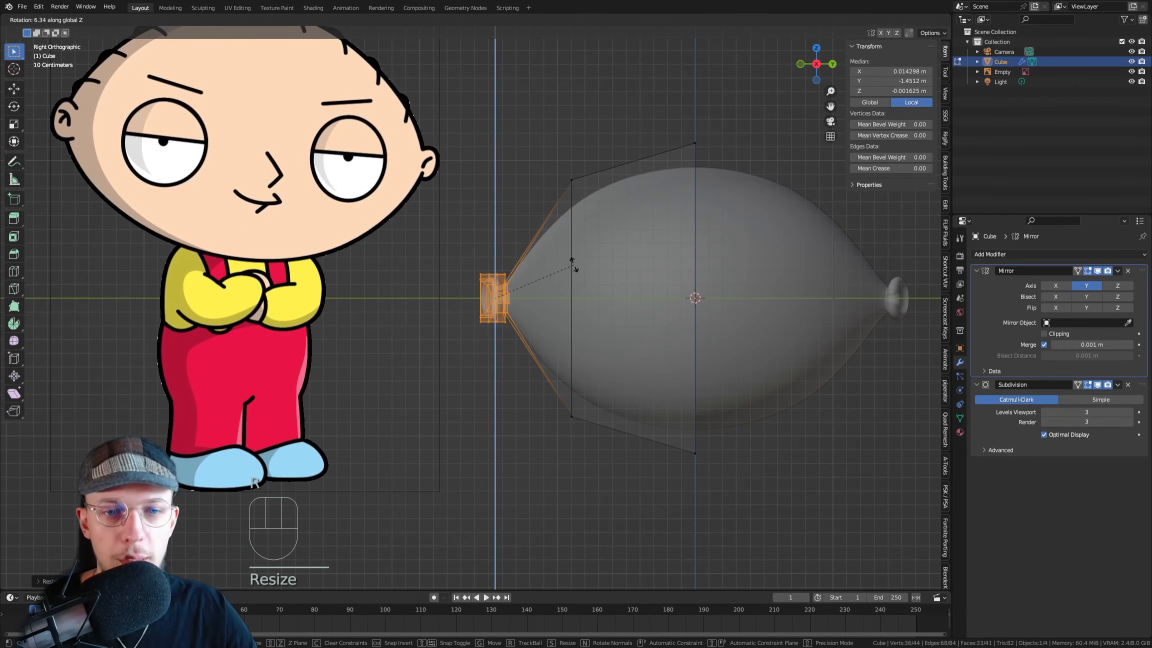
click(573, 262)
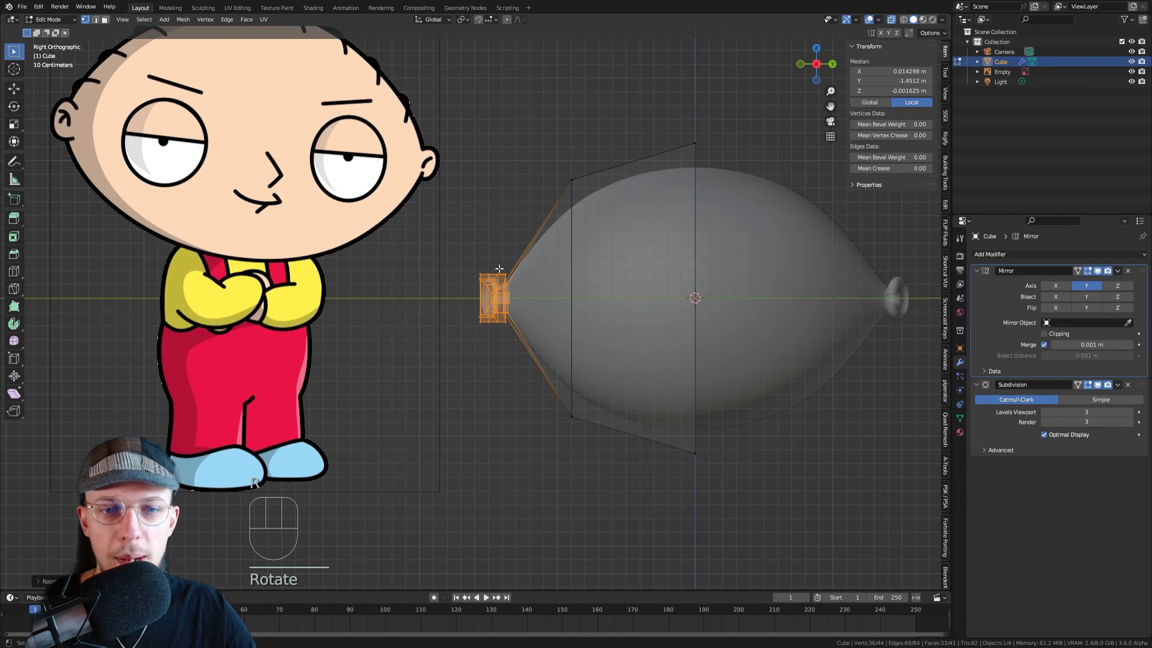
Inspect the whole head and ears in object mode from the right, comparing their proportions with the reference character
key(Tab)
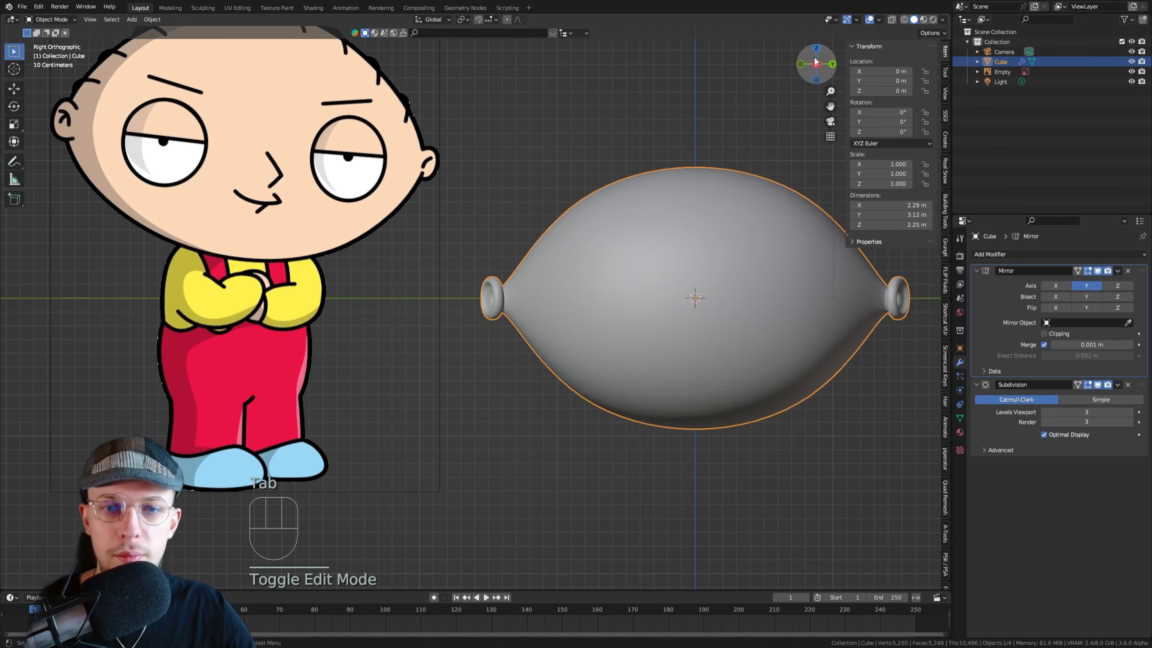
click(701, 91)
scroll(703, 97, down, 3)
shift+middle_drag(696, 134, 547, 205)
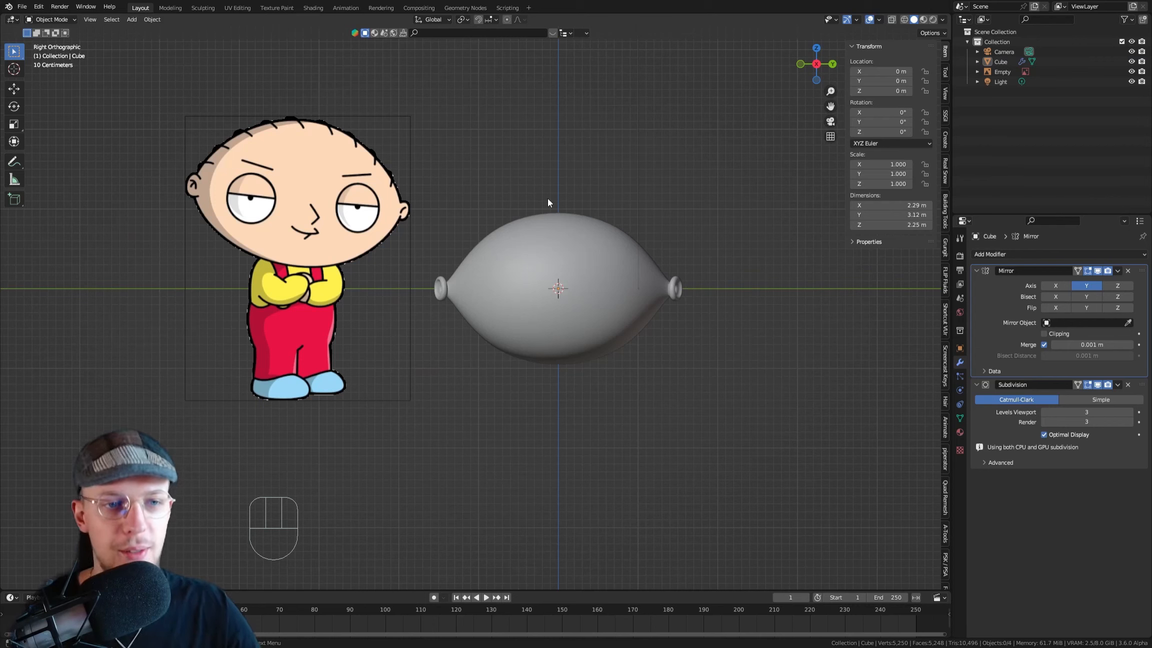
click(539, 308)
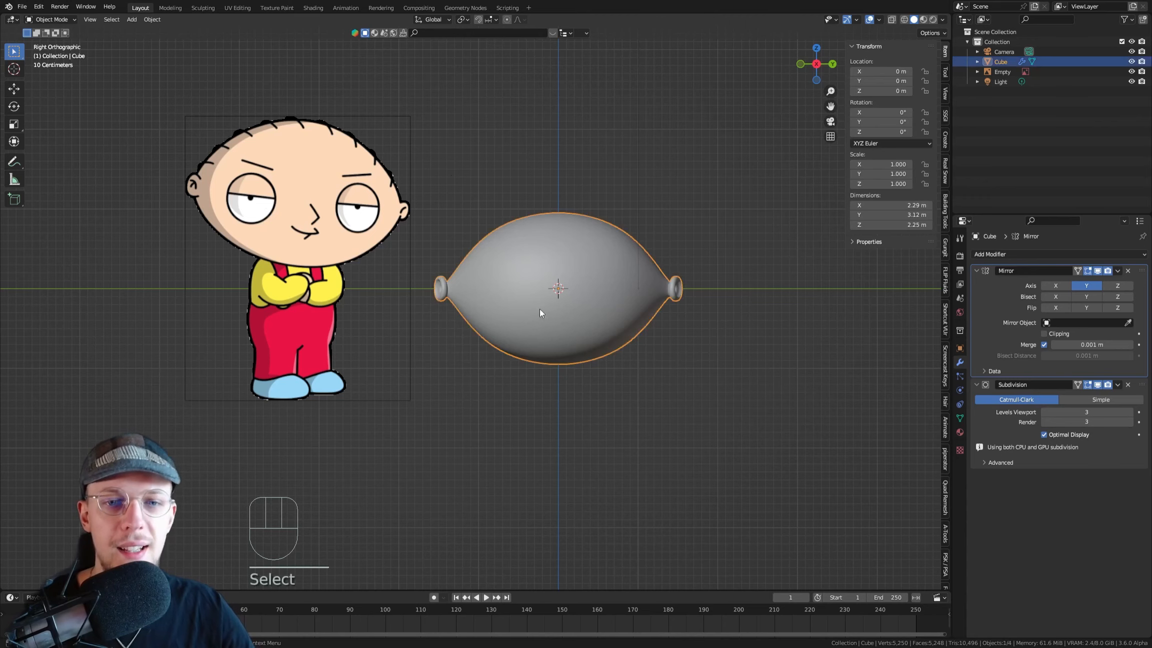
shift+middle_drag(539, 309, 568, 282)
scroll(250, 179, up, 5)
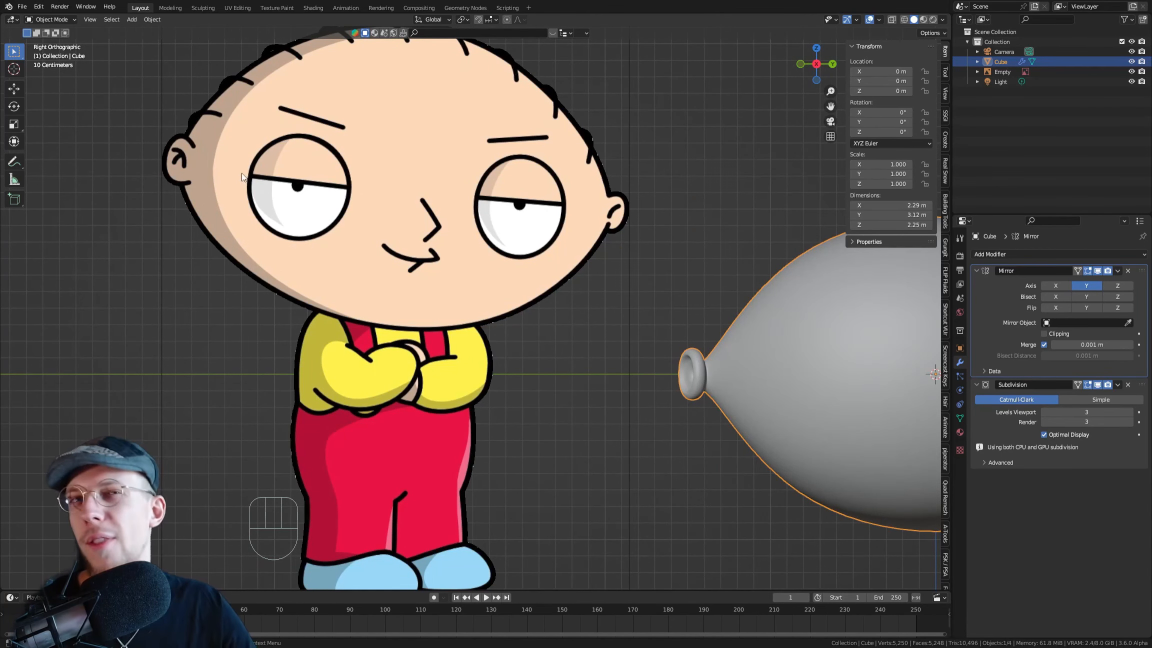
scroll(364, 208, down, 2)
shift+middle_drag(645, 275, 492, 266)
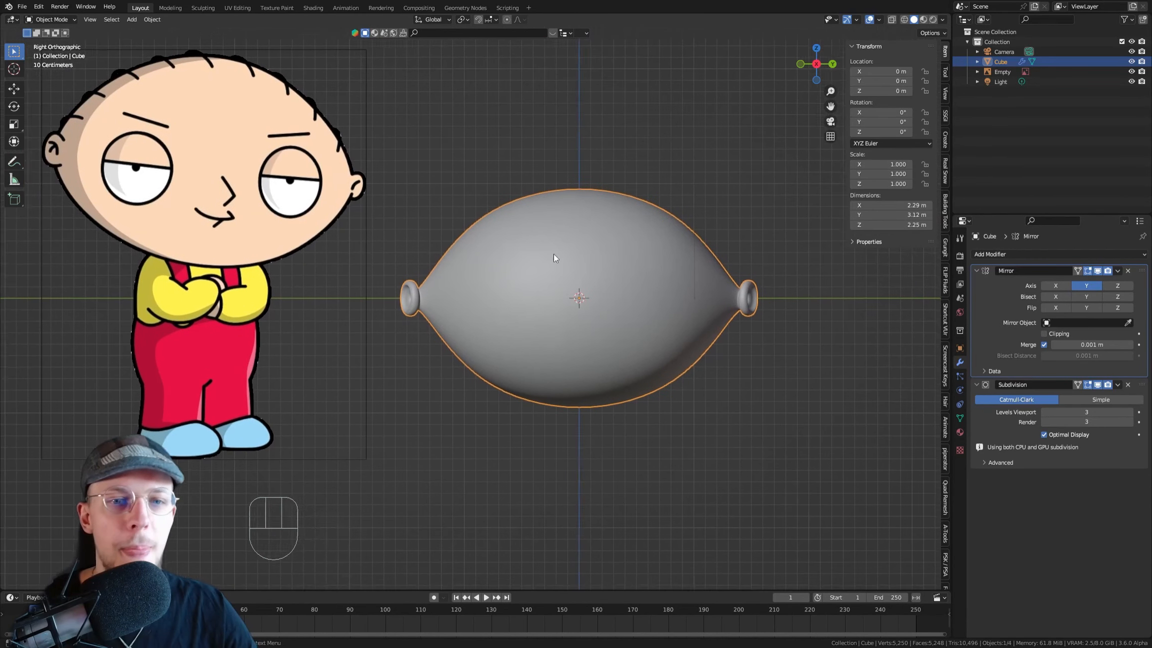
scroll(500, 286, up, 1)
Examine the face beside the ear and the front face of the head in face mode against the reference's eyes
key(Tab)
scroll(510, 263, down, 2)
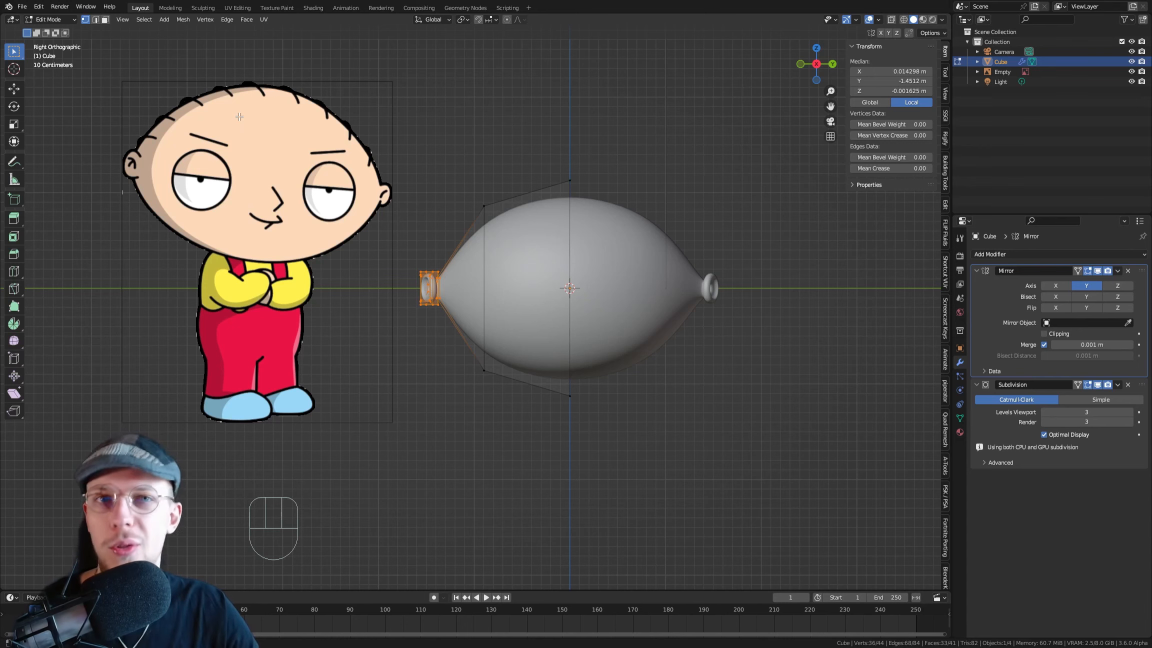
scroll(438, 282, up, 2)
key(3)
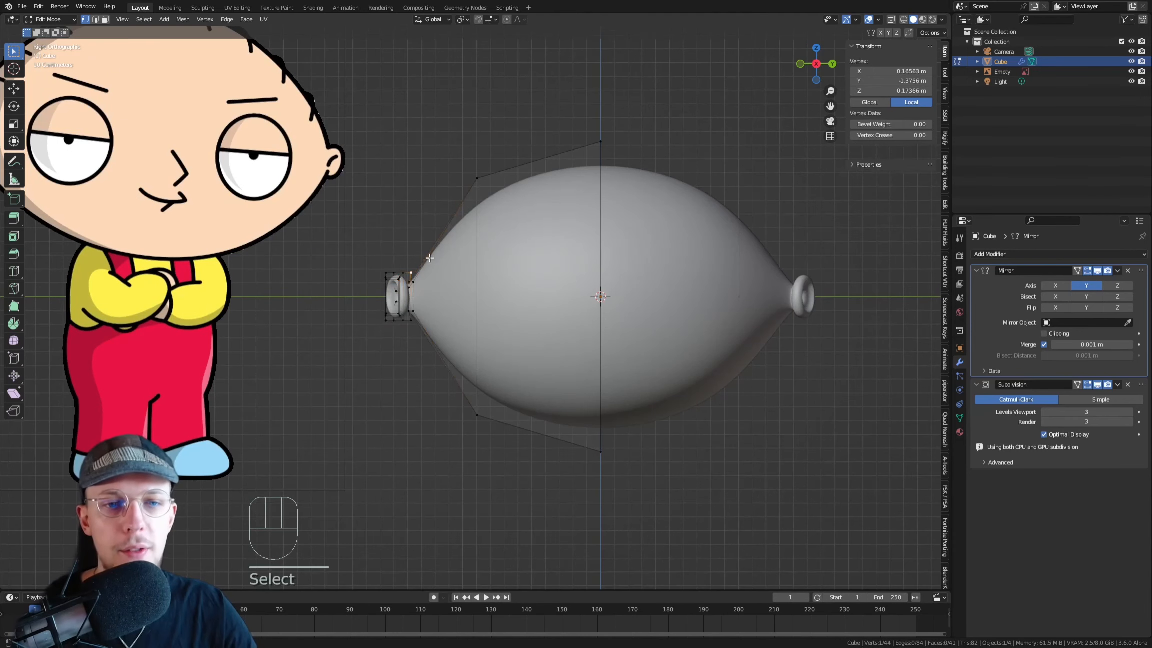
click(438, 282)
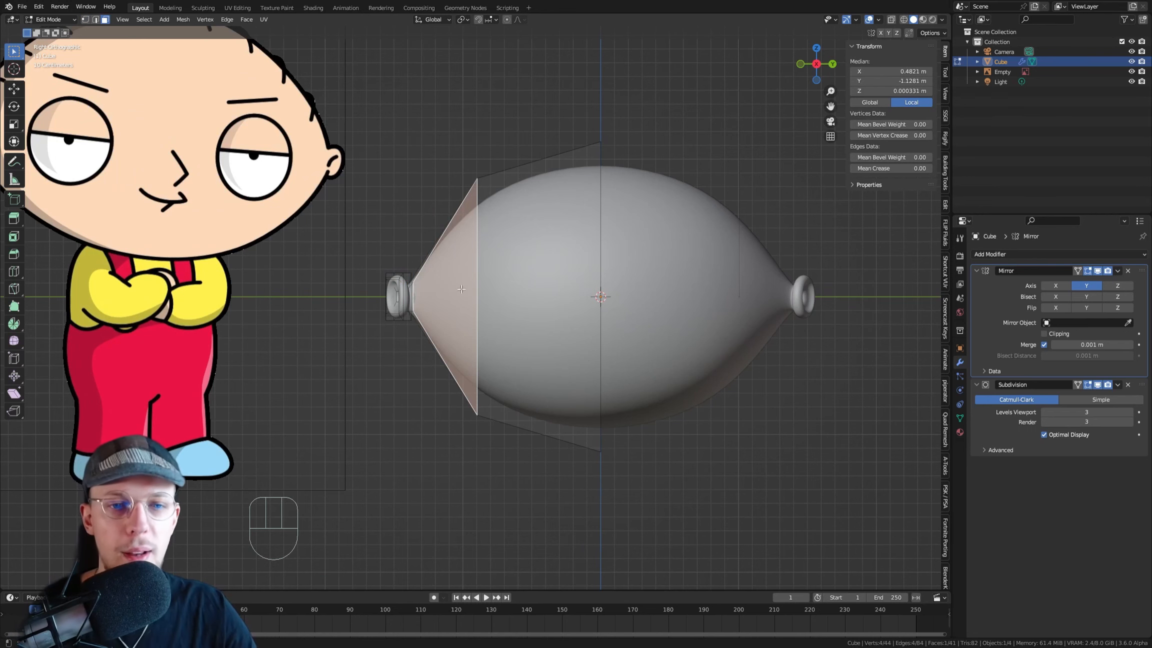
scroll(456, 274, down, 2)
scroll(455, 267, up, 2)
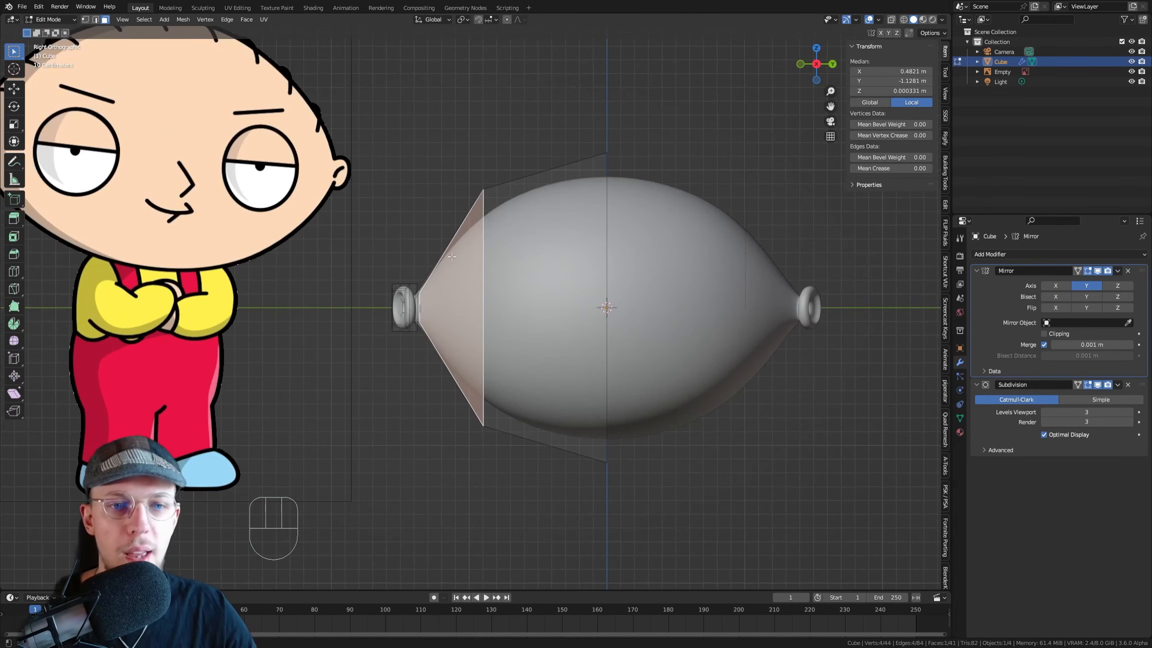
click(535, 288)
scroll(520, 196, down, 2)
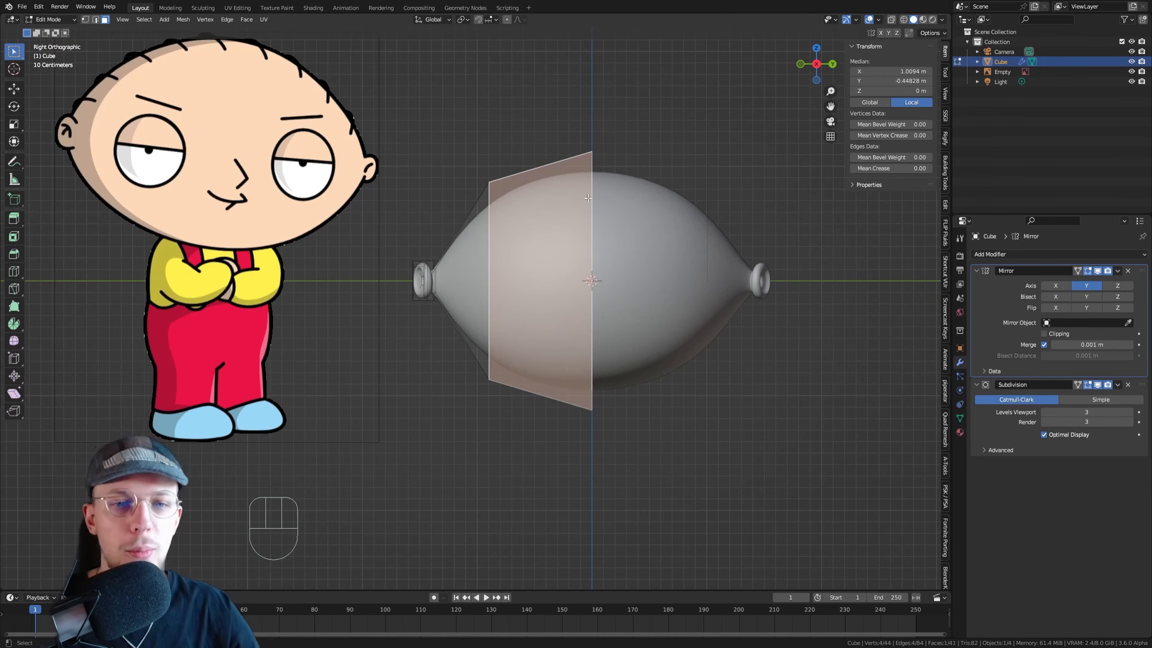
scroll(498, 200, up, 1)
scroll(496, 191, up, 3)
scroll(530, 220, down, 4)
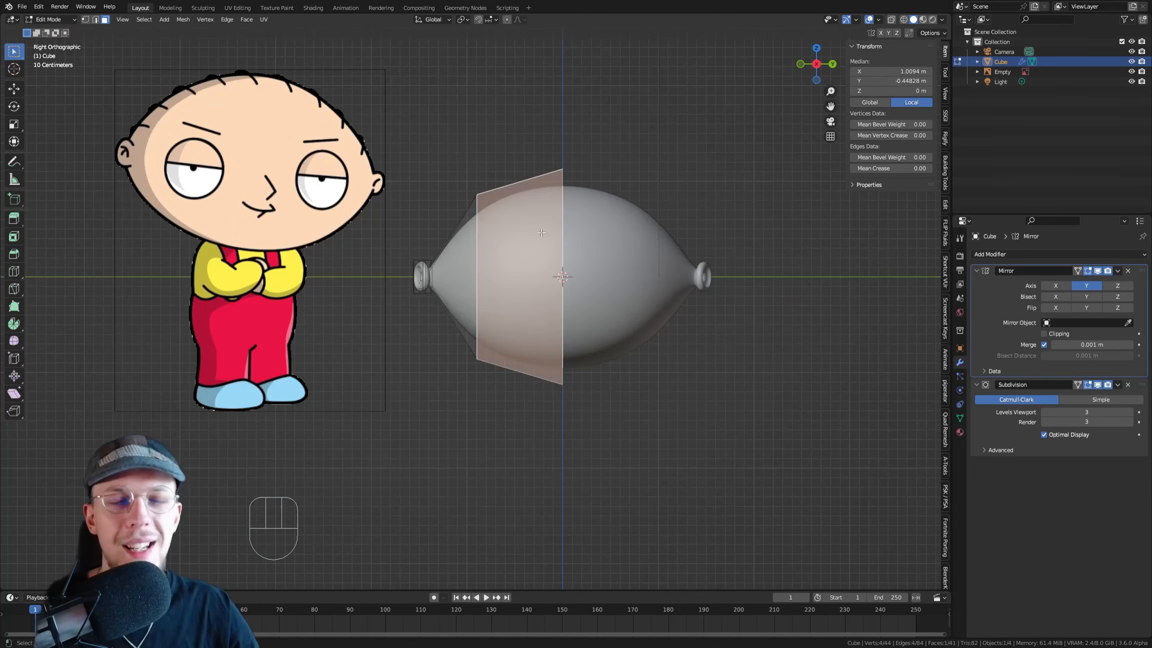
scroll(541, 233, up, 1)
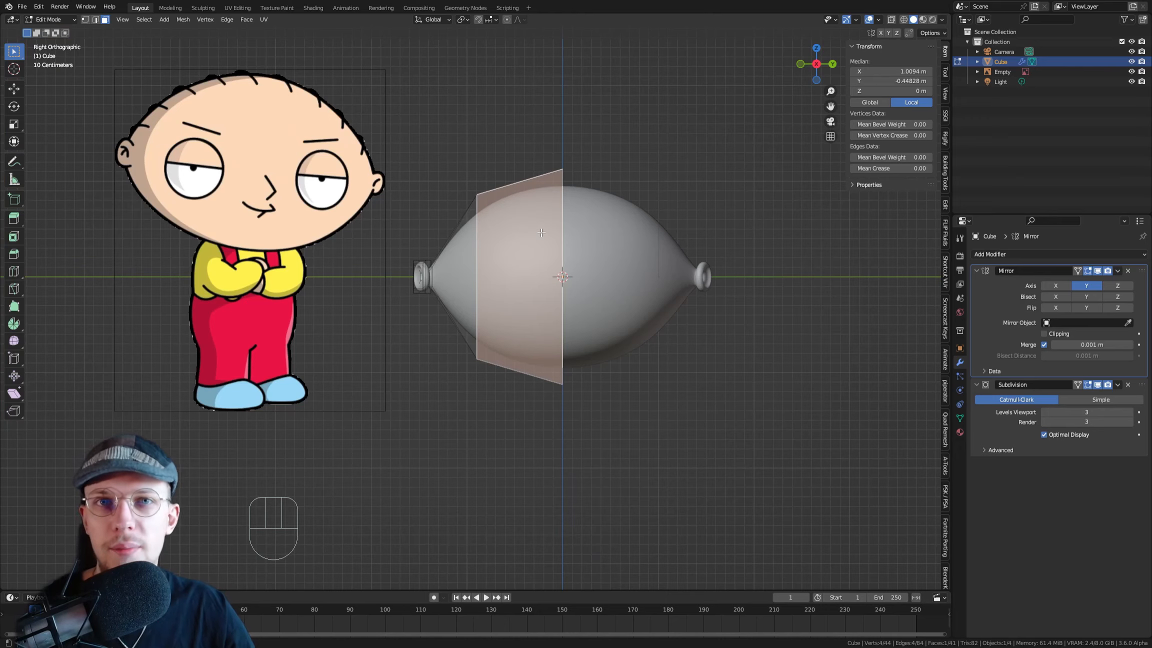
scroll(510, 303, up, 3)
scroll(451, 263, down, 3)
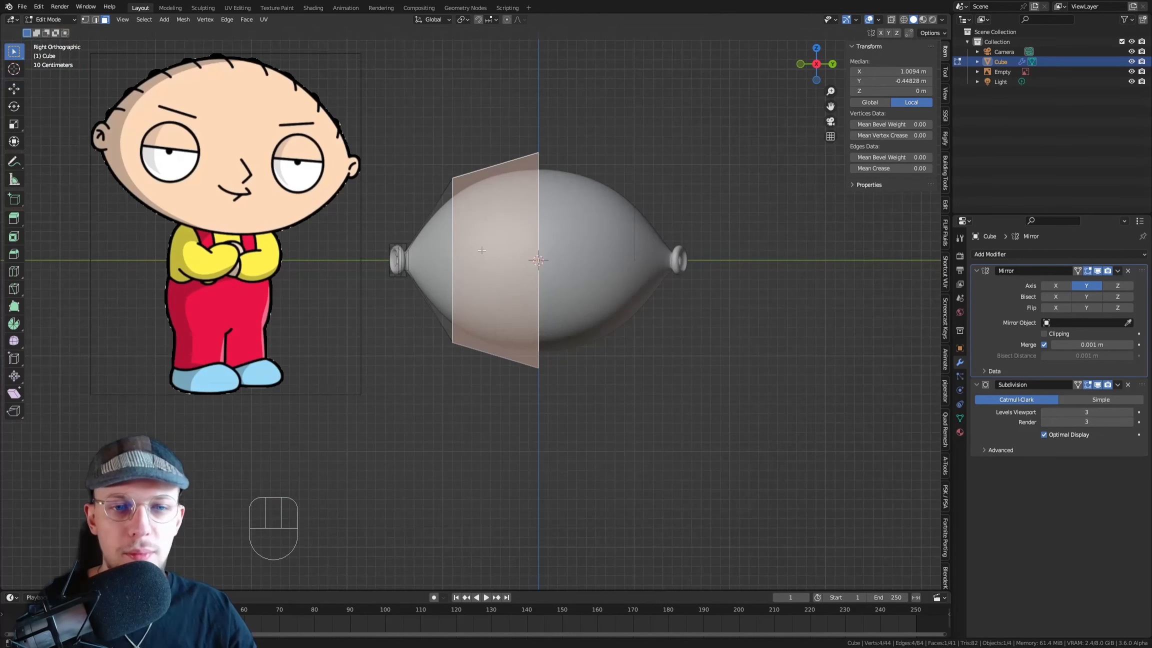
scroll(465, 253, up, 1)
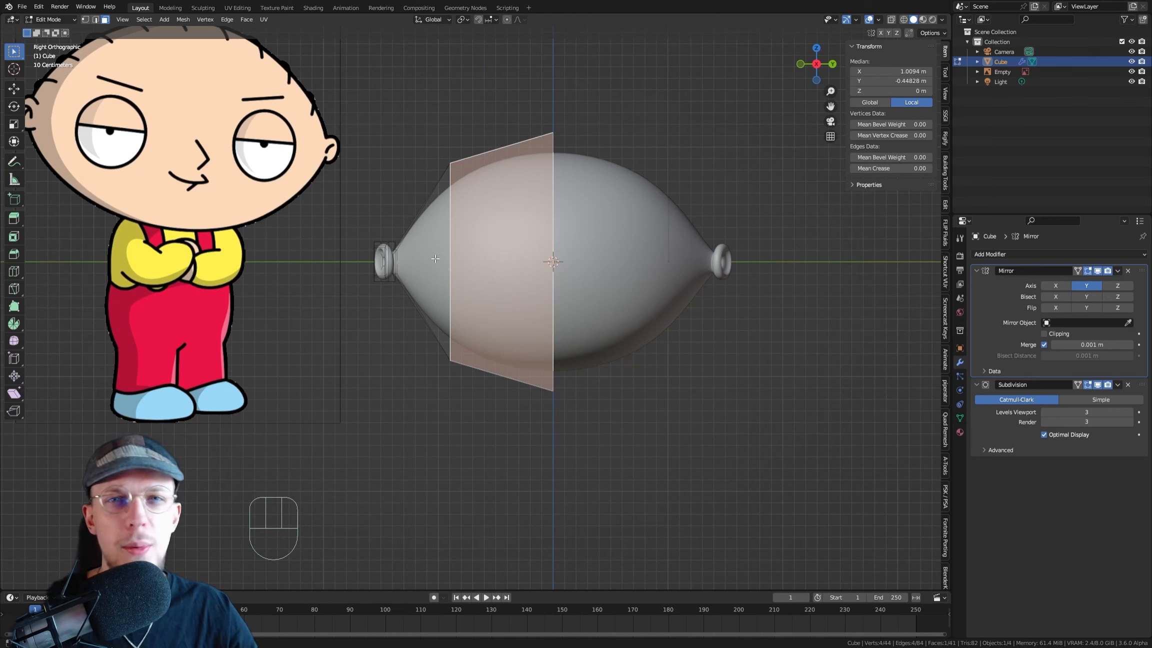
Edge-slide the loop between the head's centre and the ear to about -1.056 m on Y, and scale it up by about 1.2
key(2)
alt+click(449, 222)
middle_drag(449, 222, 467, 174)
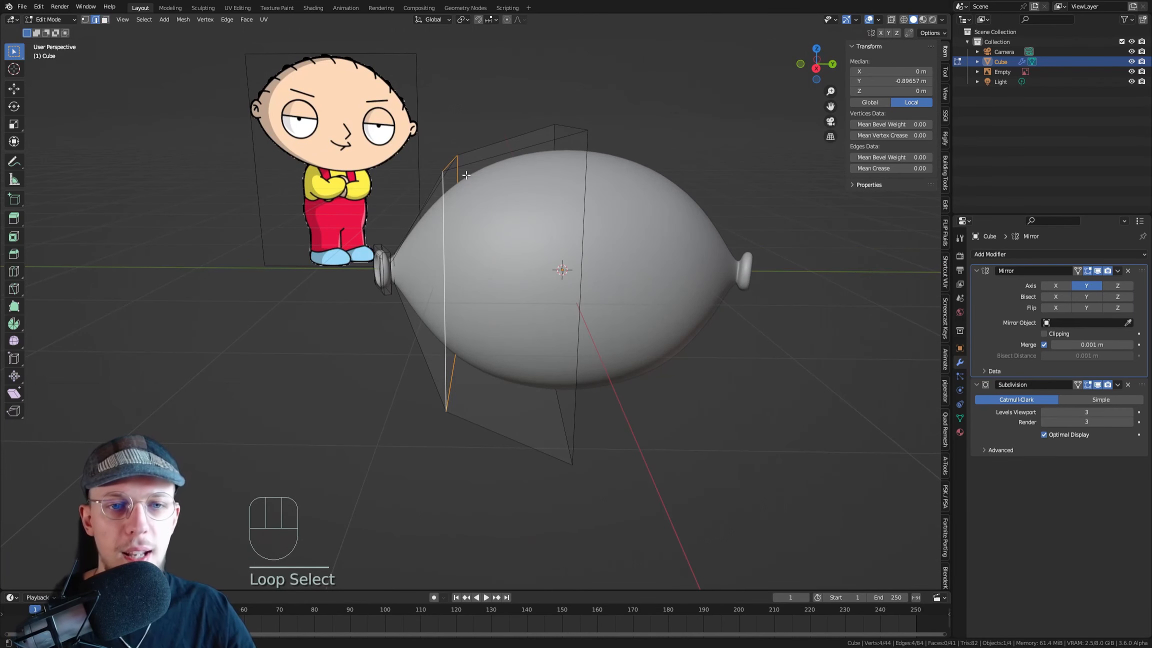
key(KP_3)
key(g)
key(g)
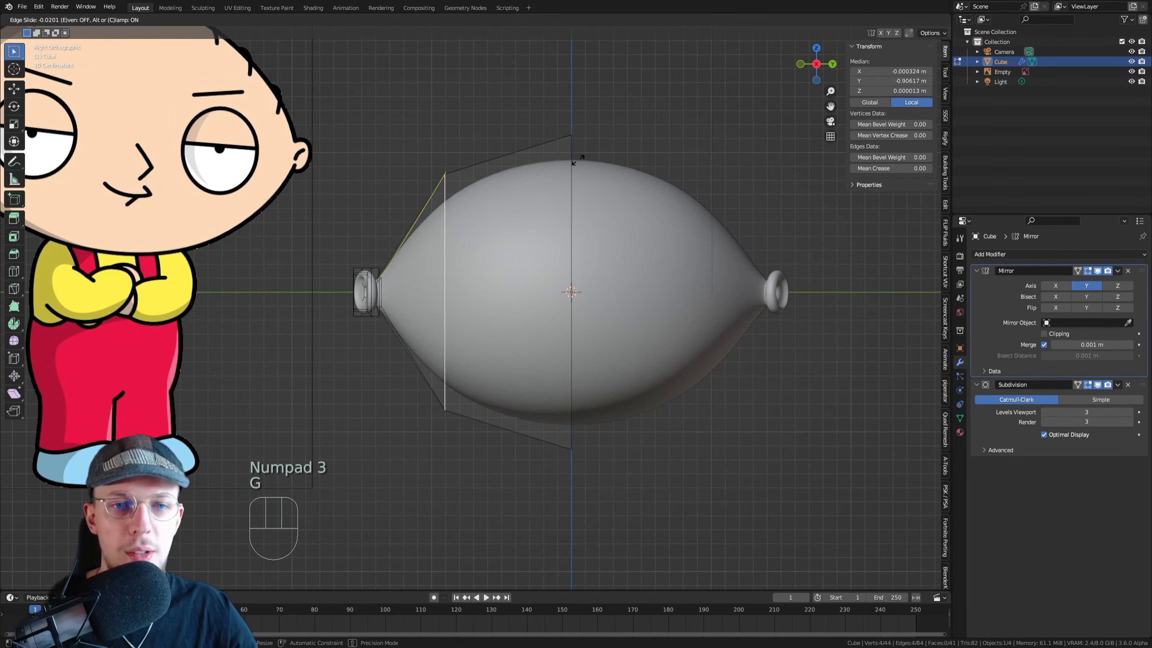
click(534, 163)
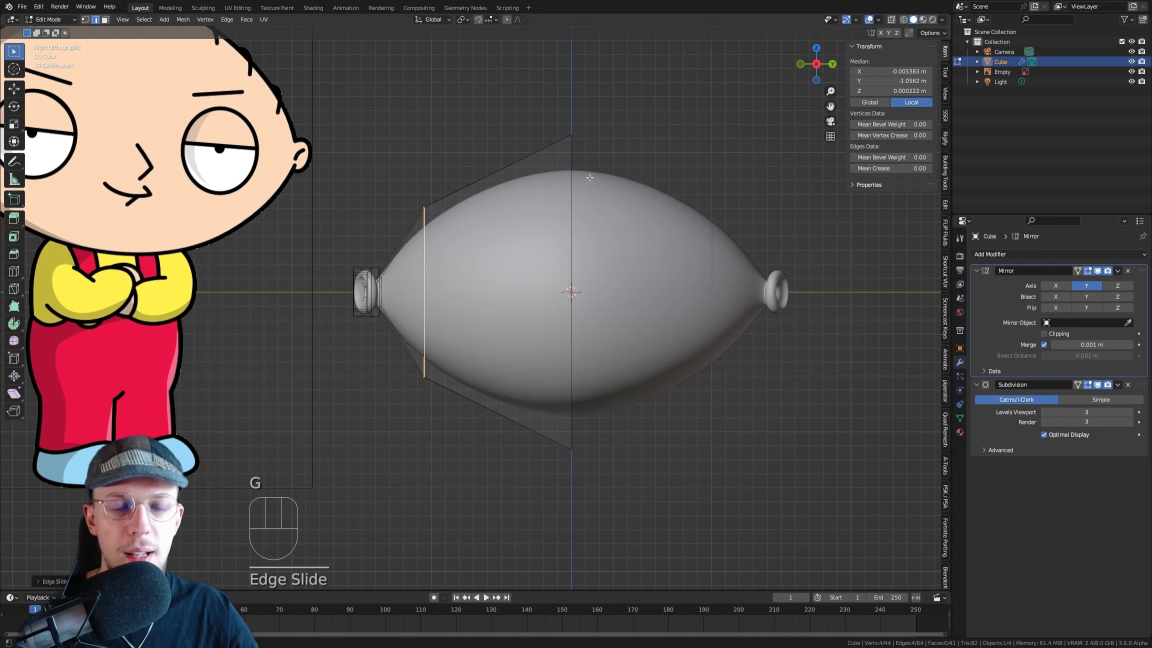
key(s)
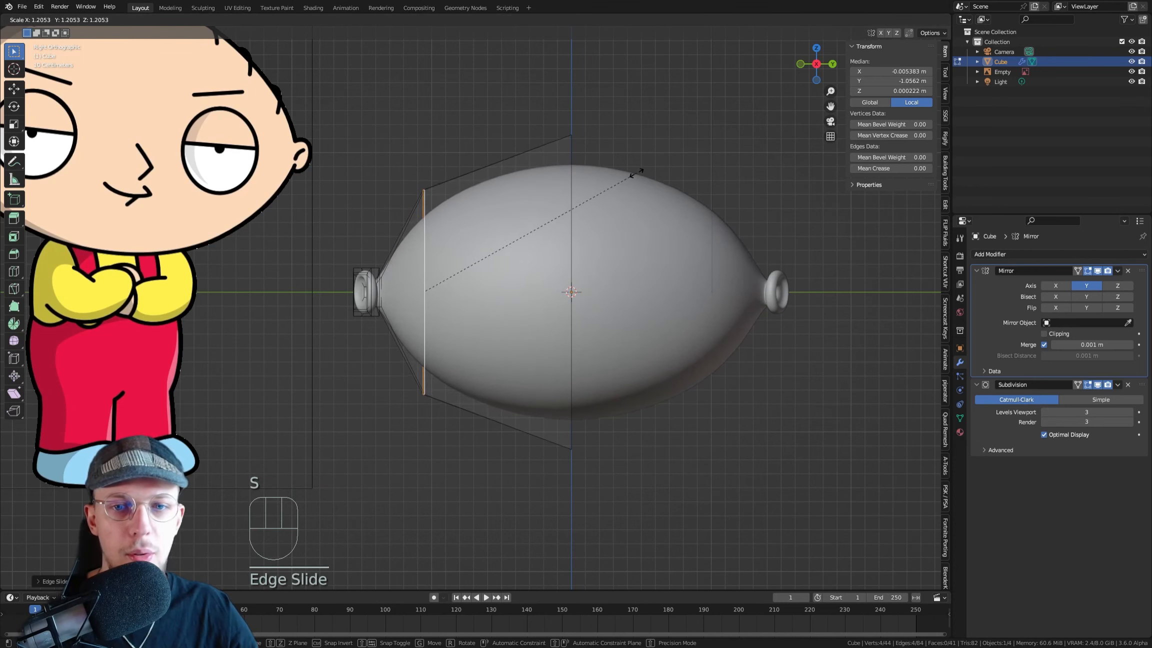
click(637, 173)
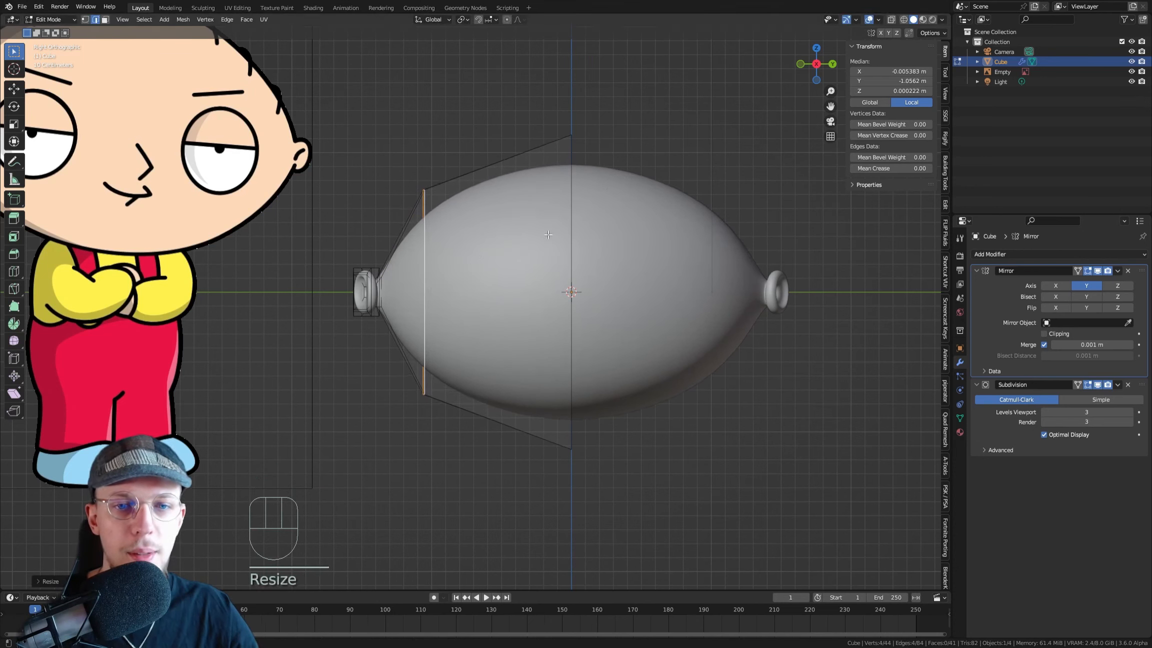
Scale up the head's vertical centre edge loop in right view and check the rounded shape in object mode
scroll(575, 202, down, 3)
alt+click(573, 204)
middle_drag(574, 205, 545, 212)
key(KP_3)
key(s)
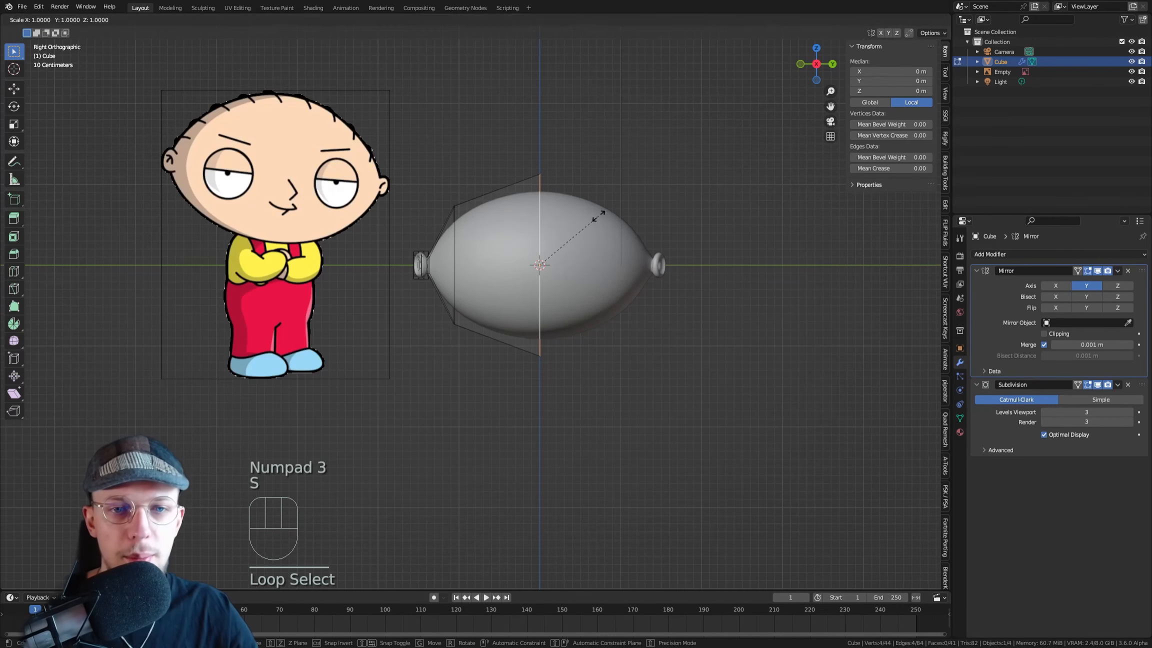
click(605, 216)
scroll(436, 233, up, 1)
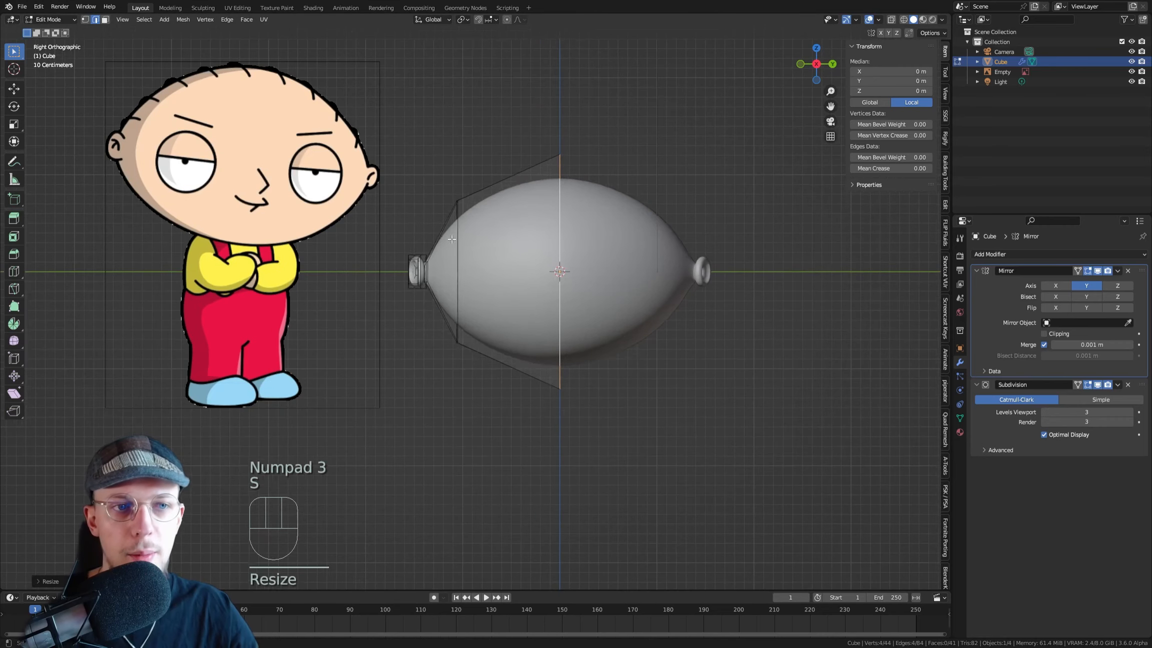
key(Tab)
scroll(610, 273, up, 2)
key(Tab)
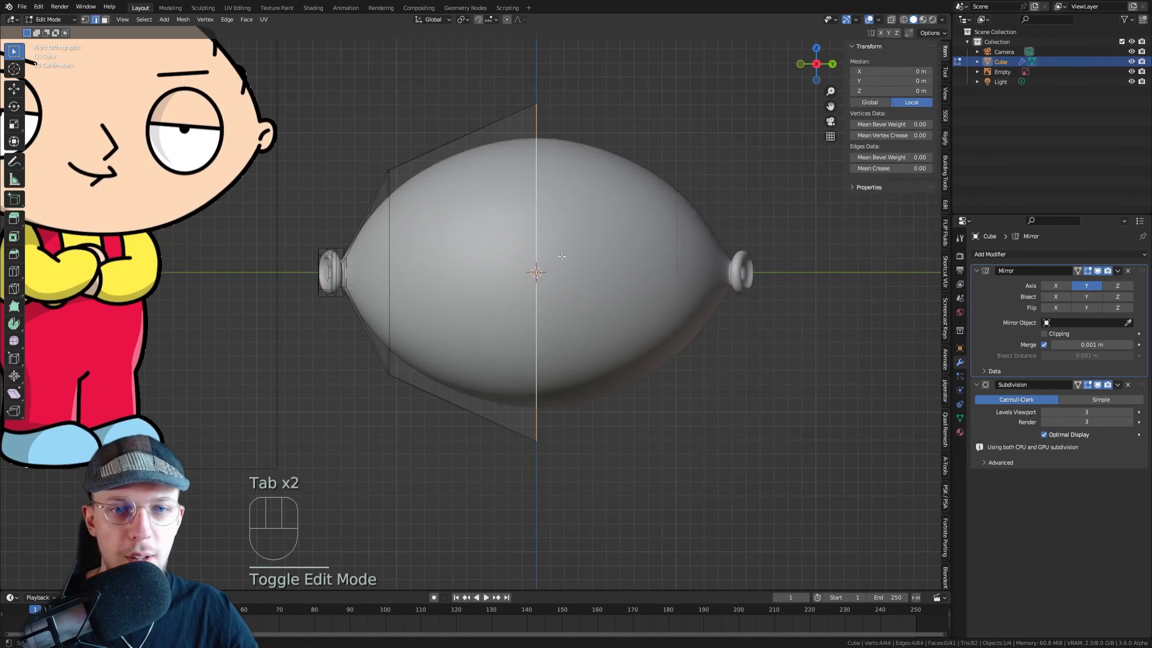
Inset the front face between the head's centre line and the outer loop by about 0.19 m
shift+middle_drag(510, 240, 566, 213)
key(3)
click(540, 208)
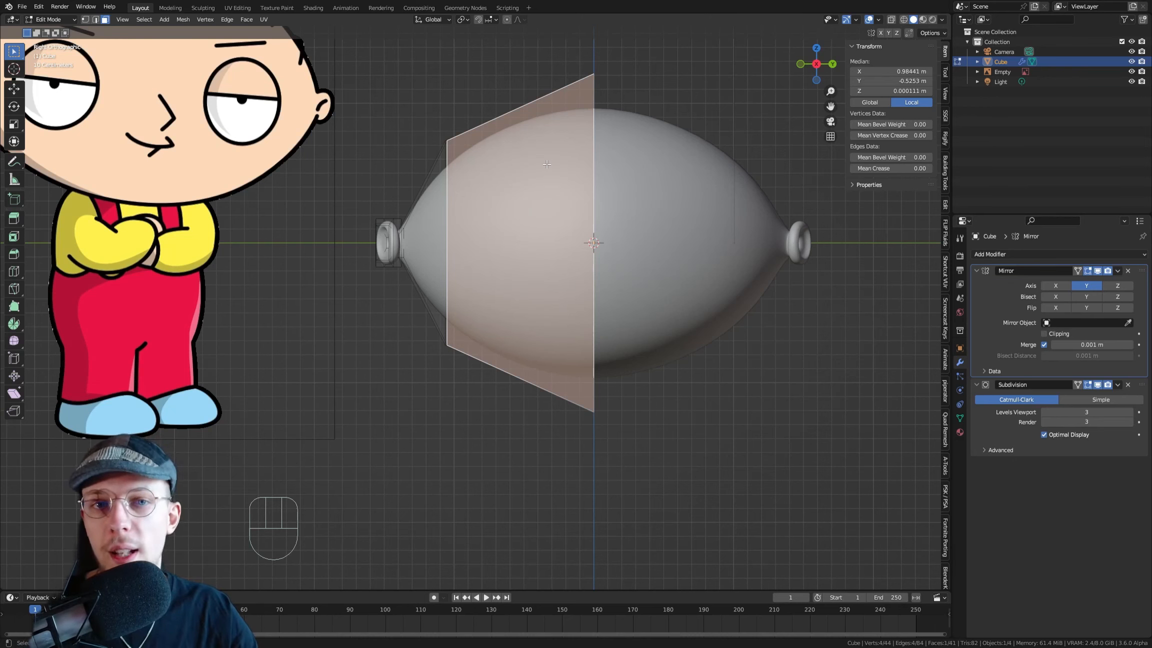
key(i)
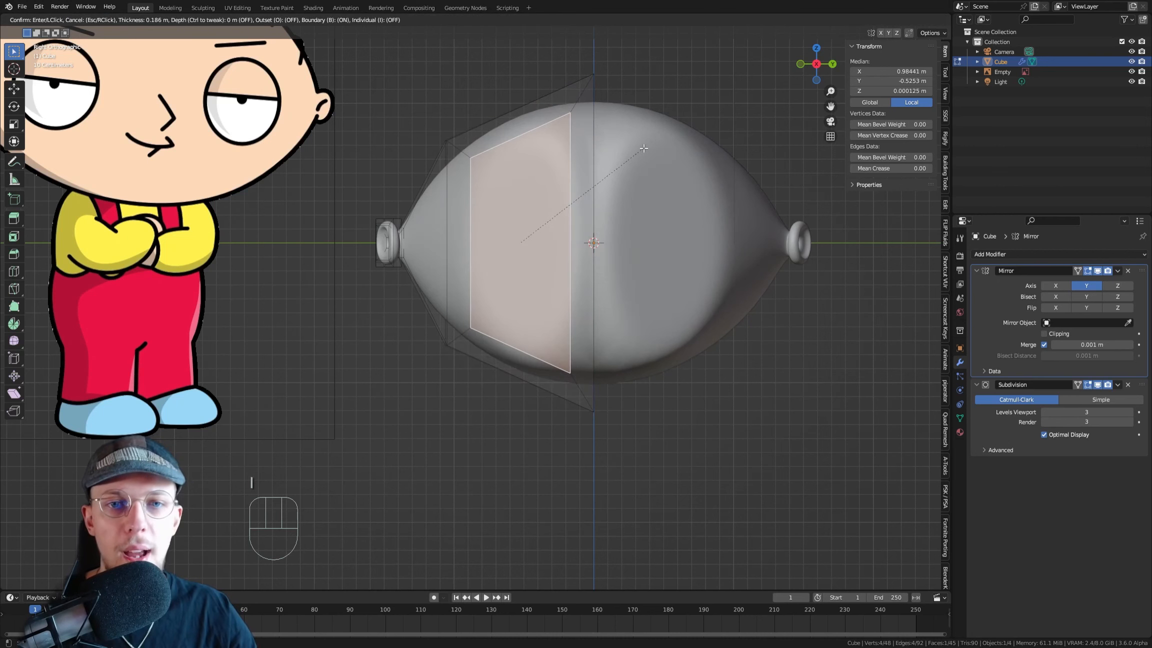
click(646, 145)
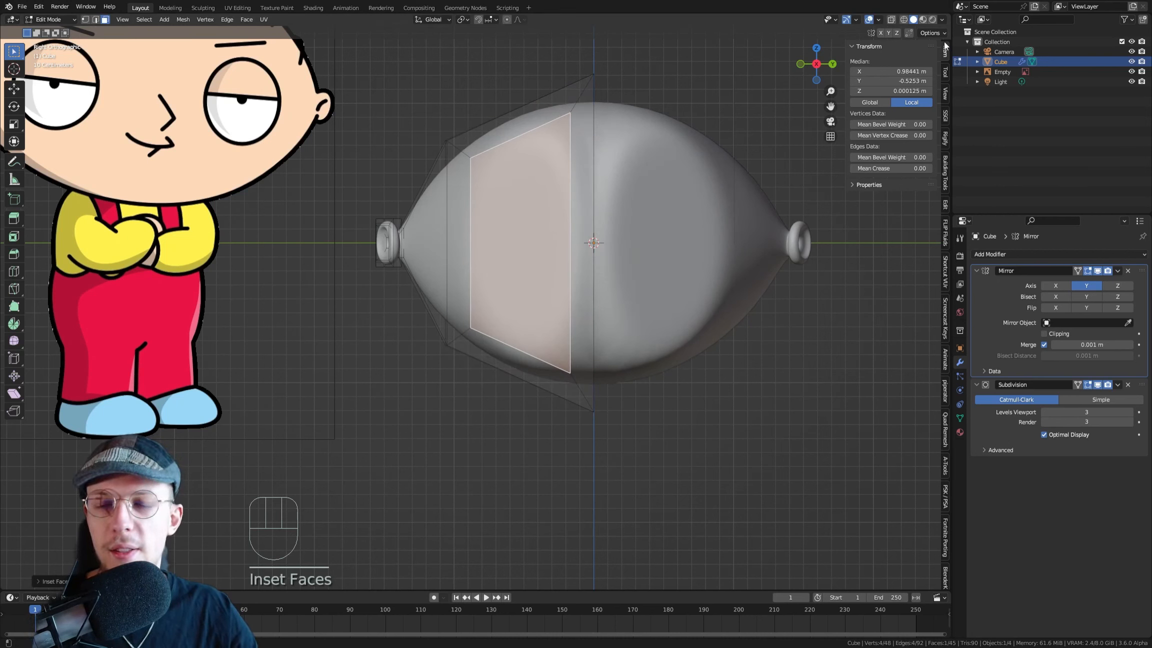
Apply the LoopTools Circle operation to the inset face on the front of the head
click(945, 205)
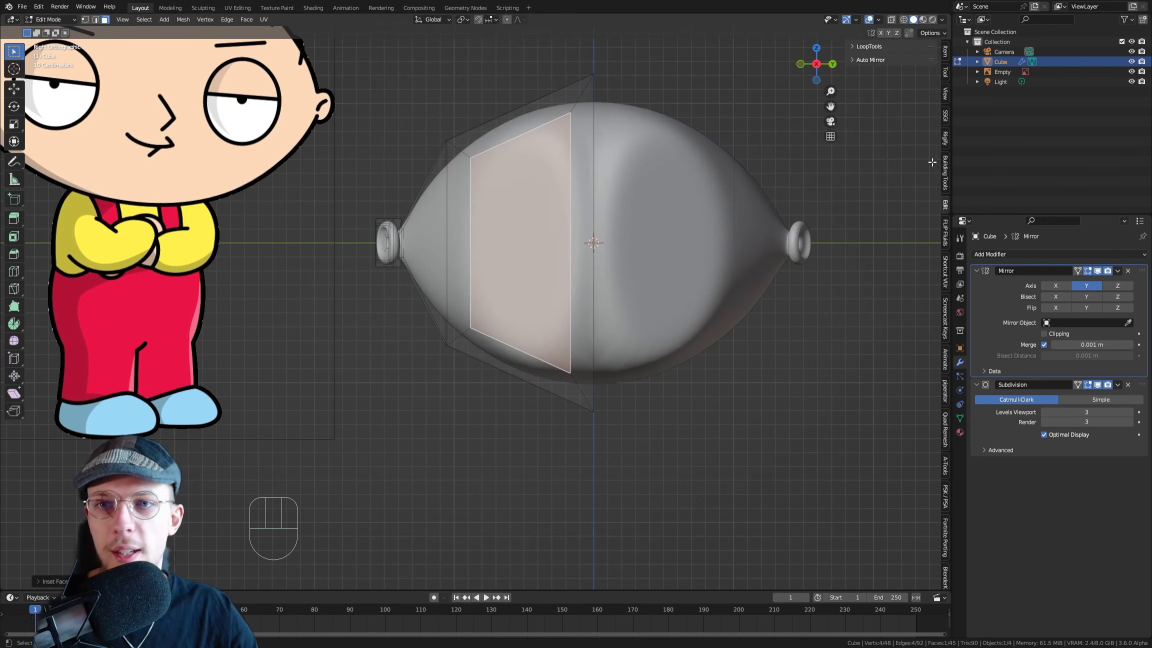
click(865, 47)
click(894, 70)
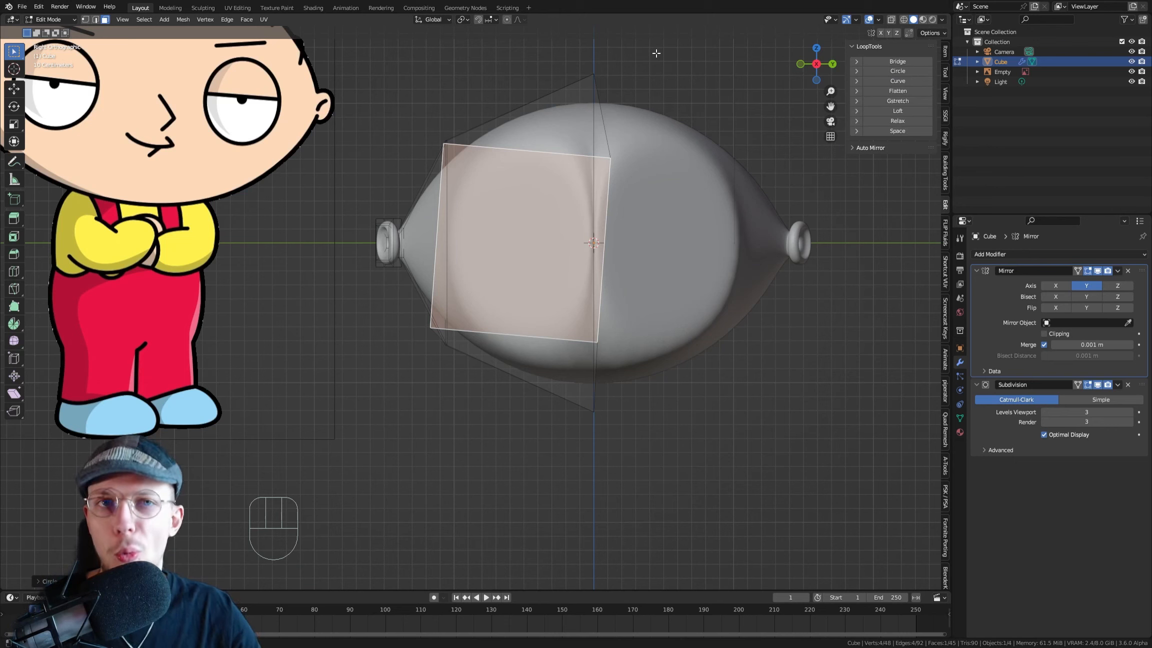
Open the program preferences to view the settings, and return to the model
click(45, 10)
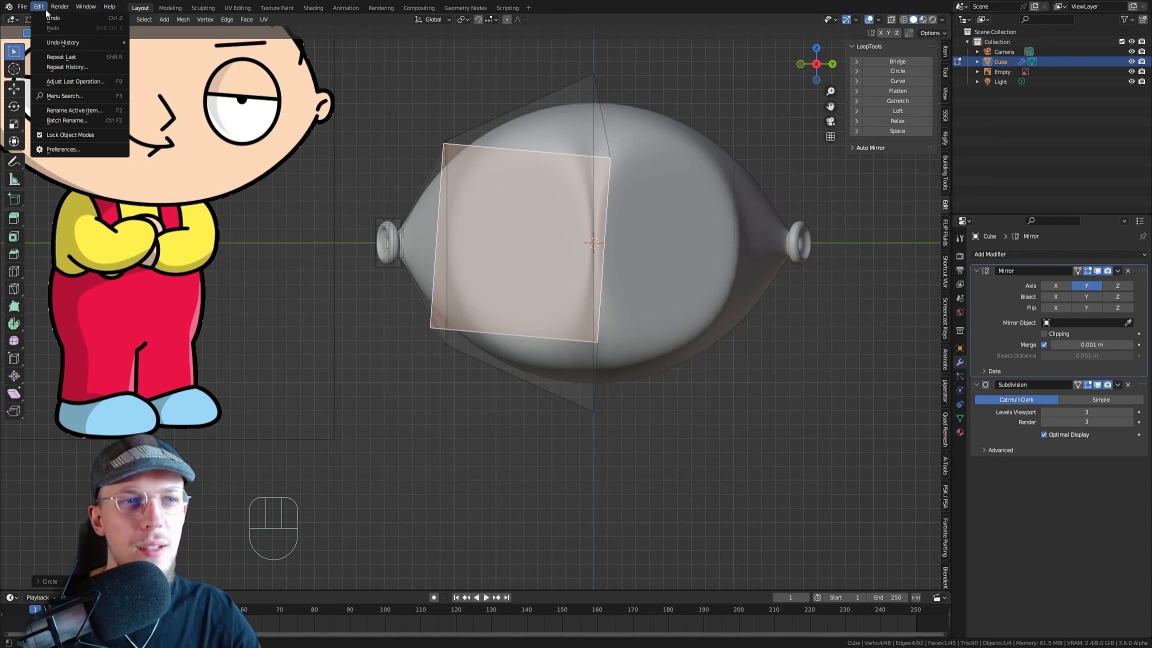
click(30, 8)
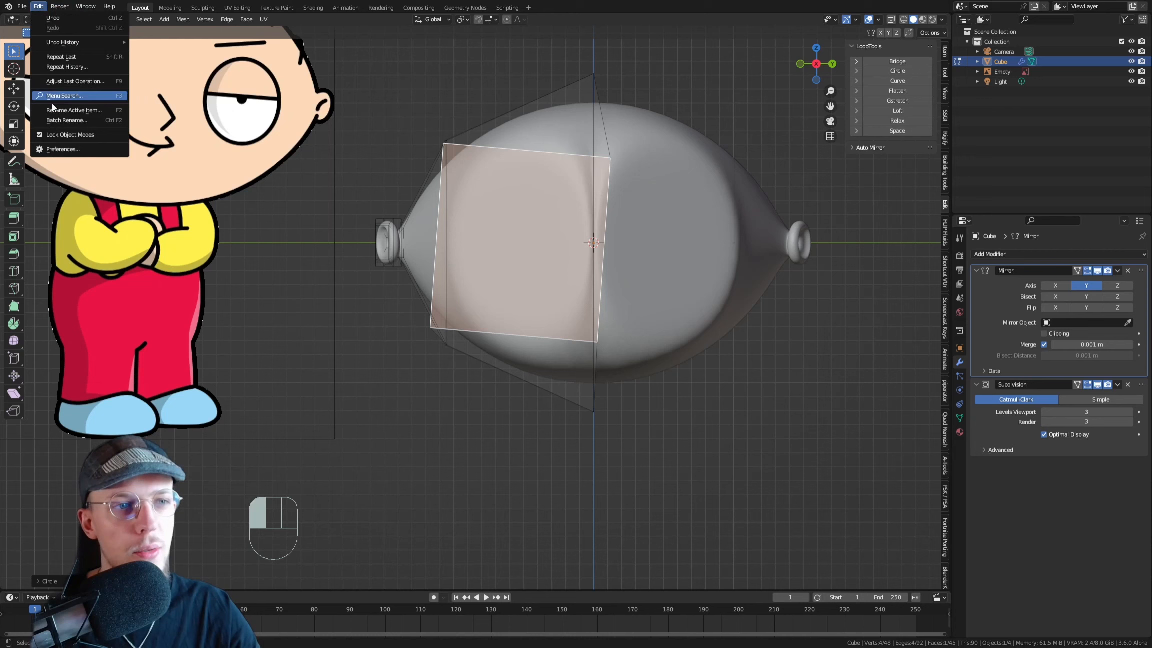
click(56, 149)
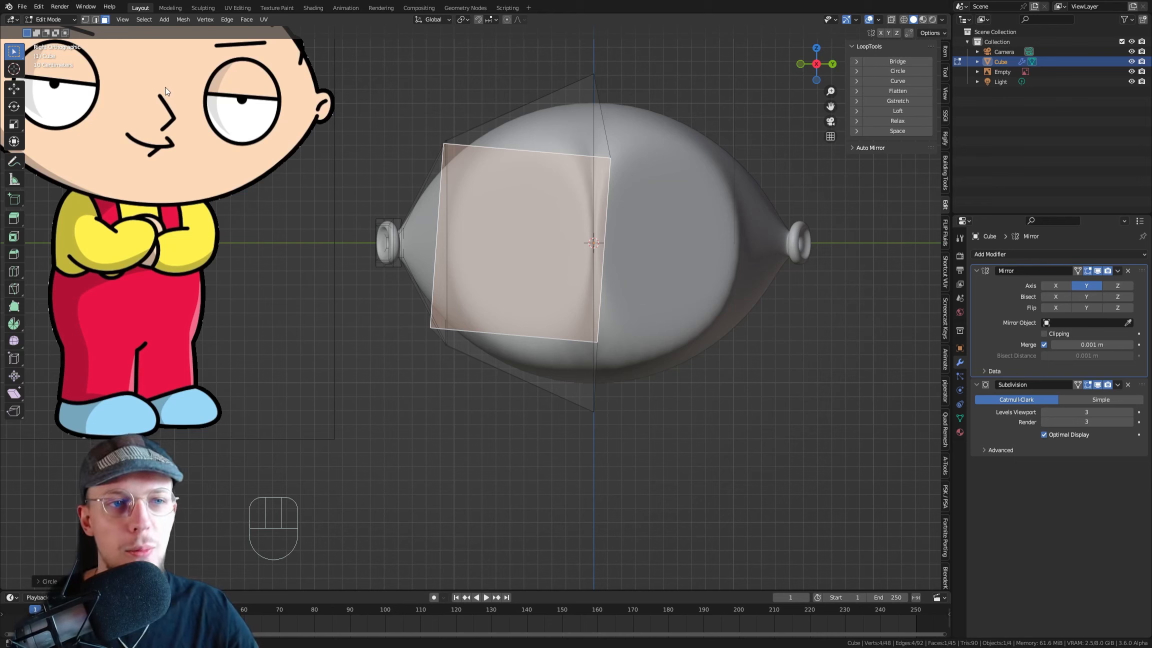
click(382, 29)
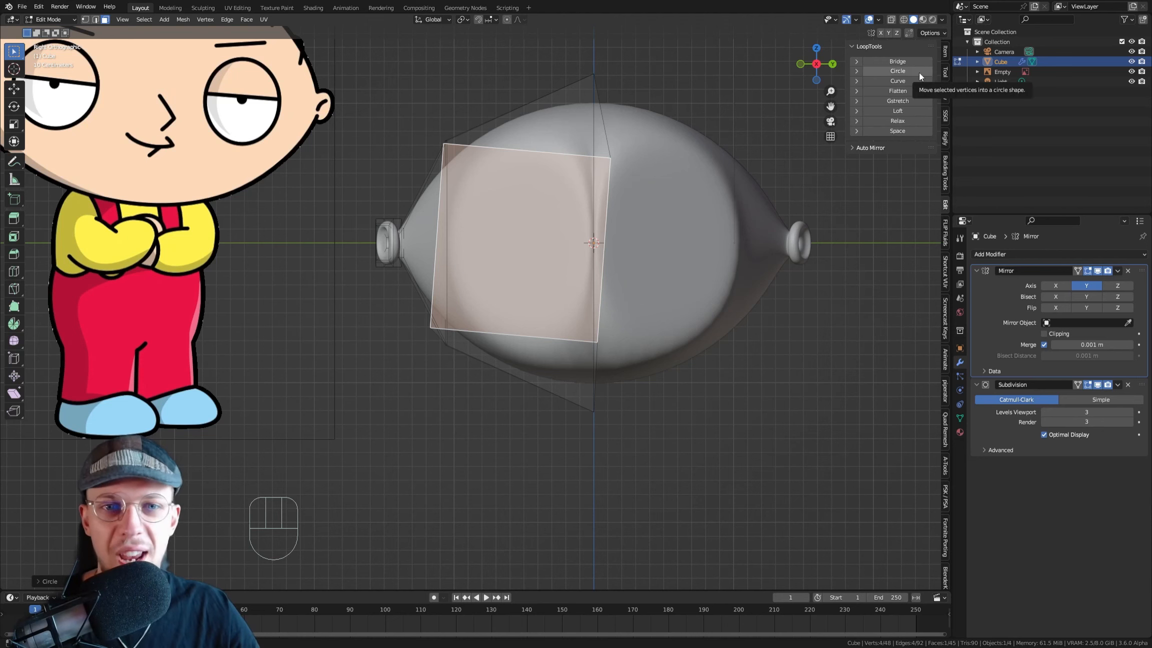
Scale down the inset face and rotate it counter to its tilt until its edges are nearly upright
key(s)
key(r)
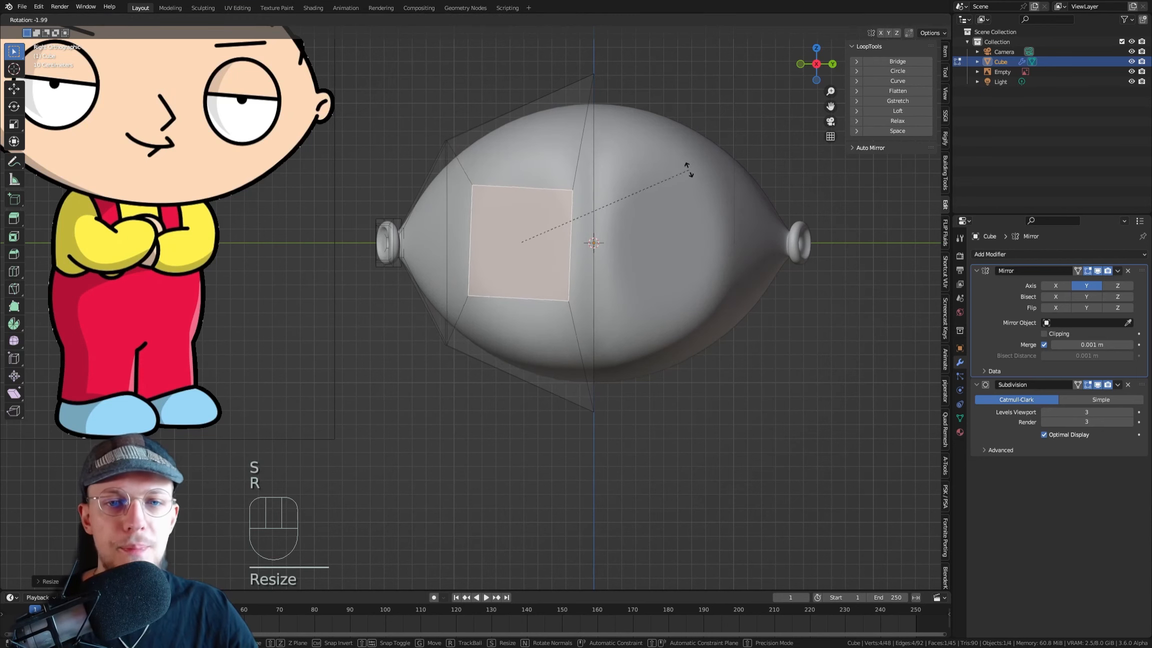
click(690, 157)
Move the inset face roughly 0.12 m toward the near ear, level its edges, and scale it down further
key(g)
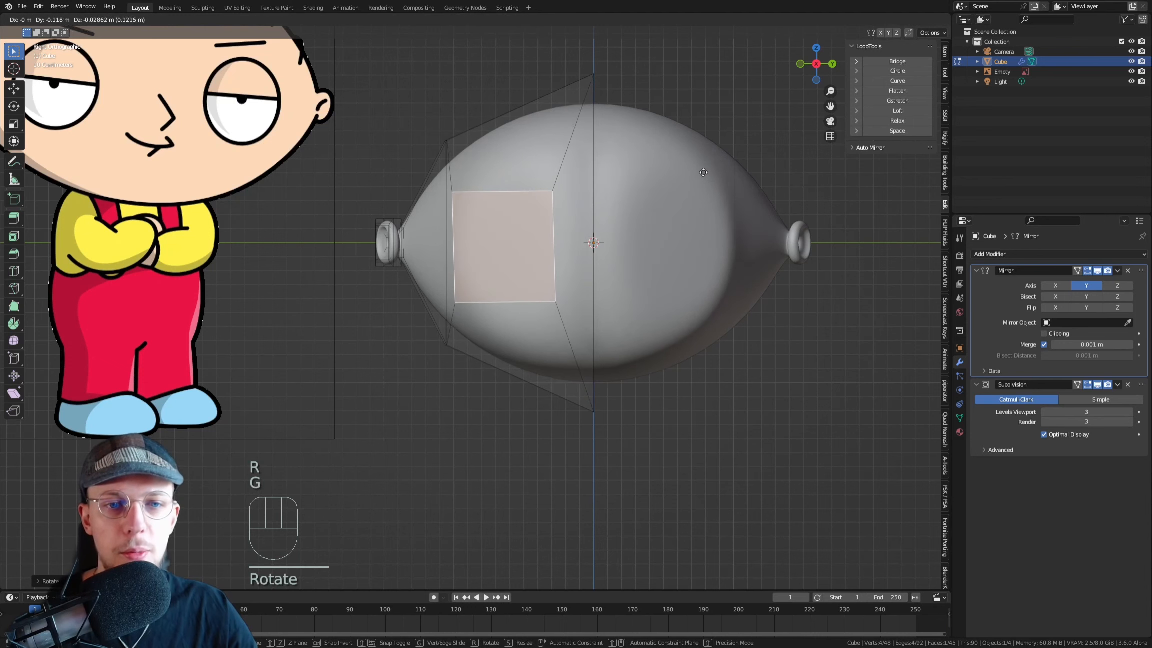
click(699, 174)
key(r)
click(699, 176)
key(s)
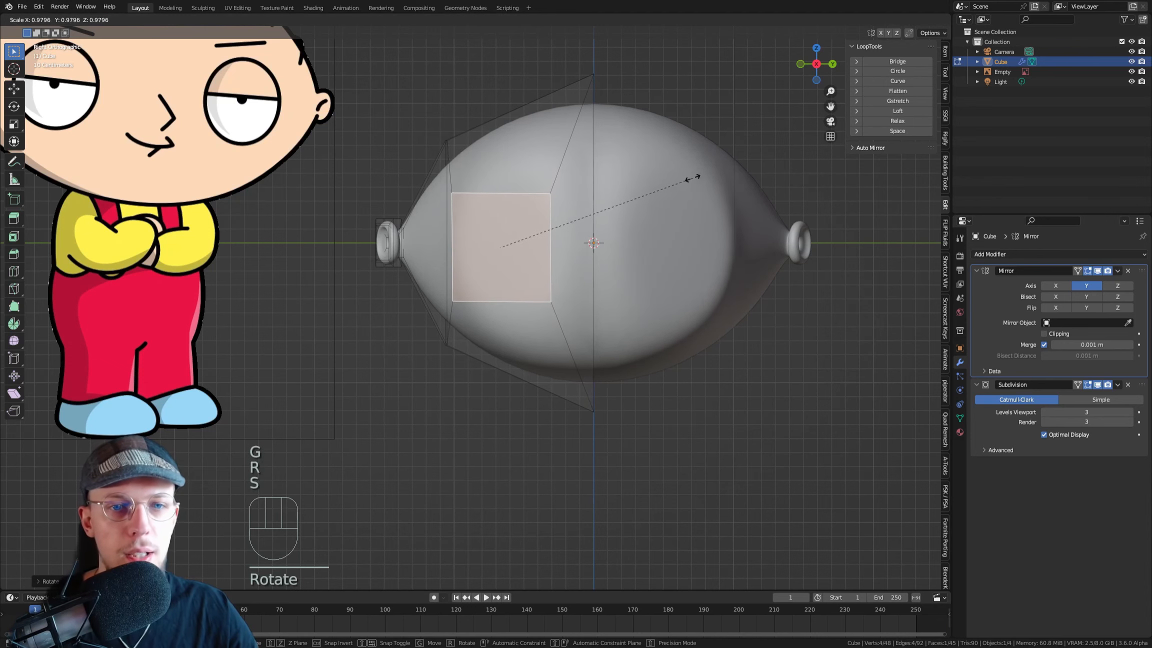
click(666, 181)
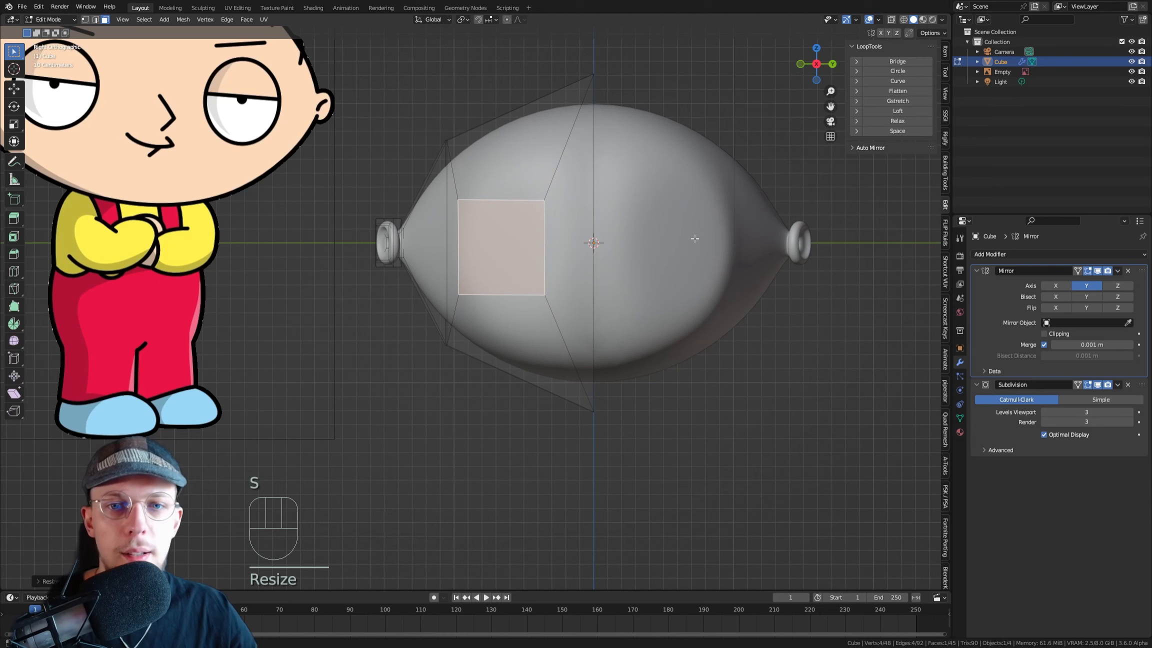
Rotate the inset face slightly about the global Z axis so it follows the curve of the head's front
key(Tab)
middle_drag(587, 200, 571, 165)
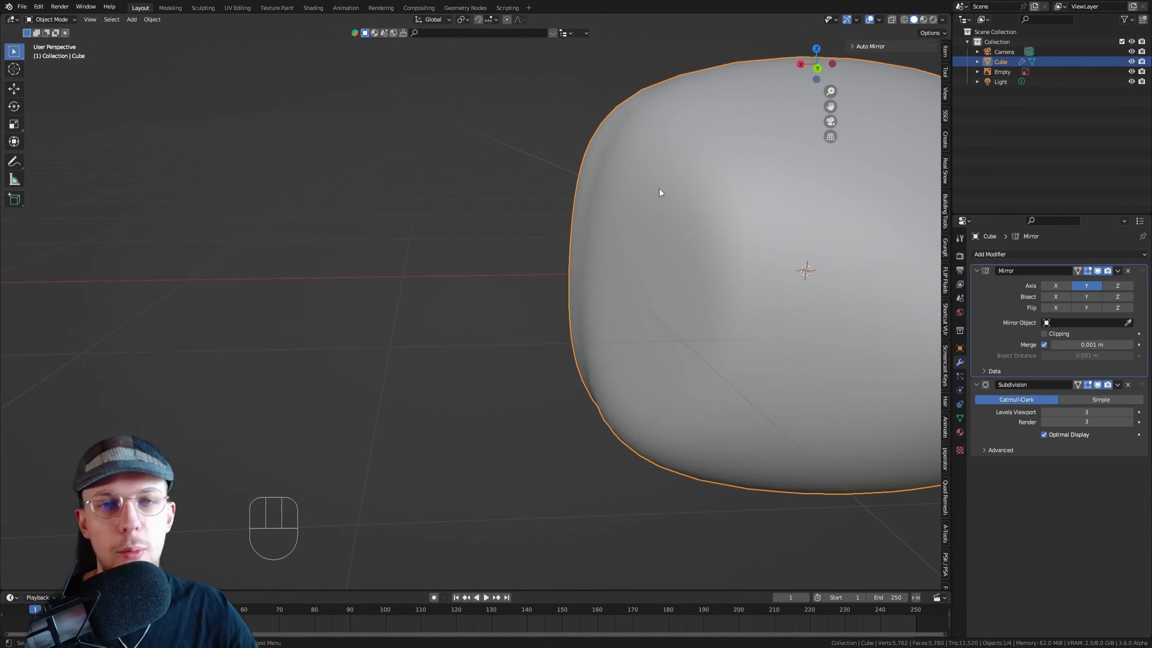
key(KP_7)
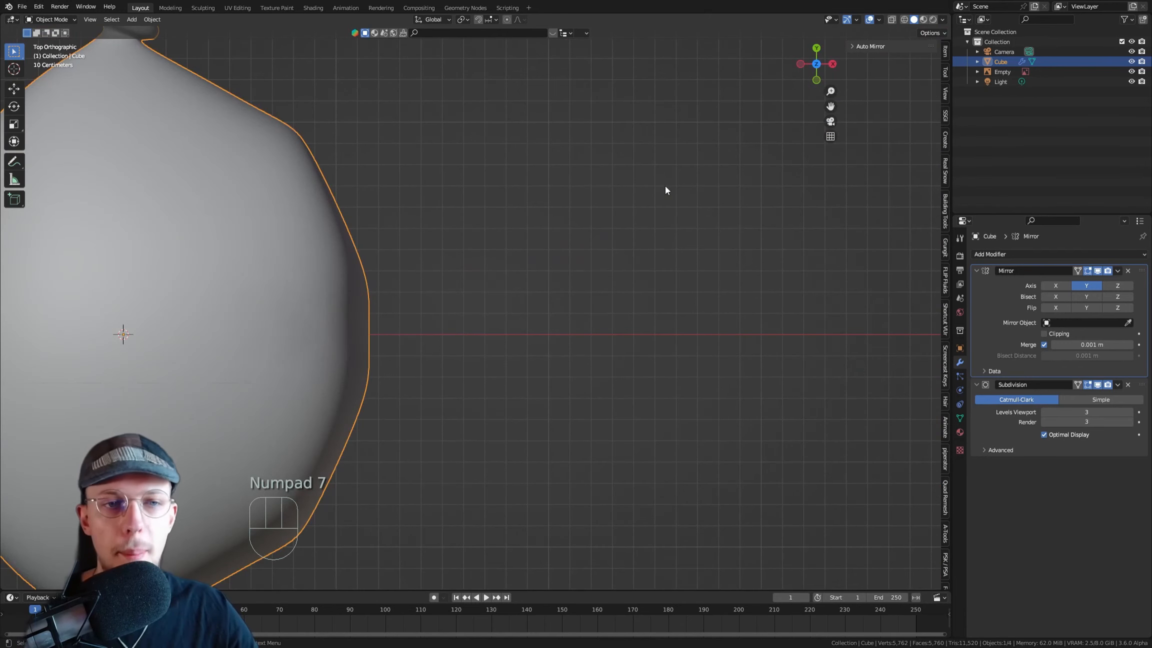
key(KP_3)
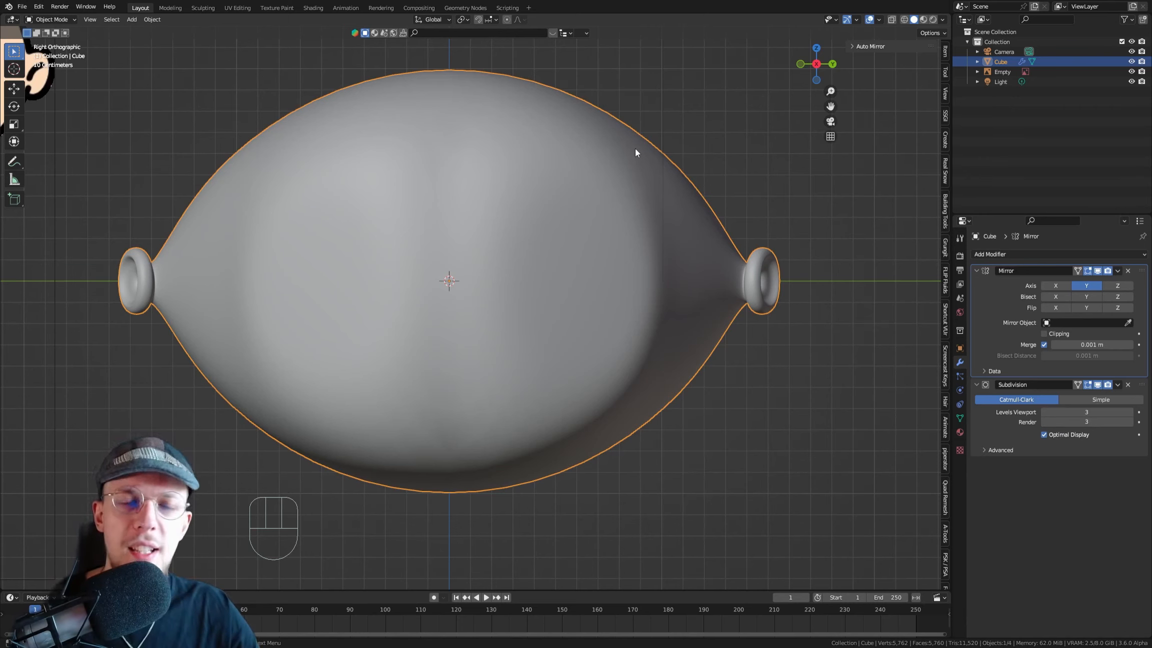
key(Tab)
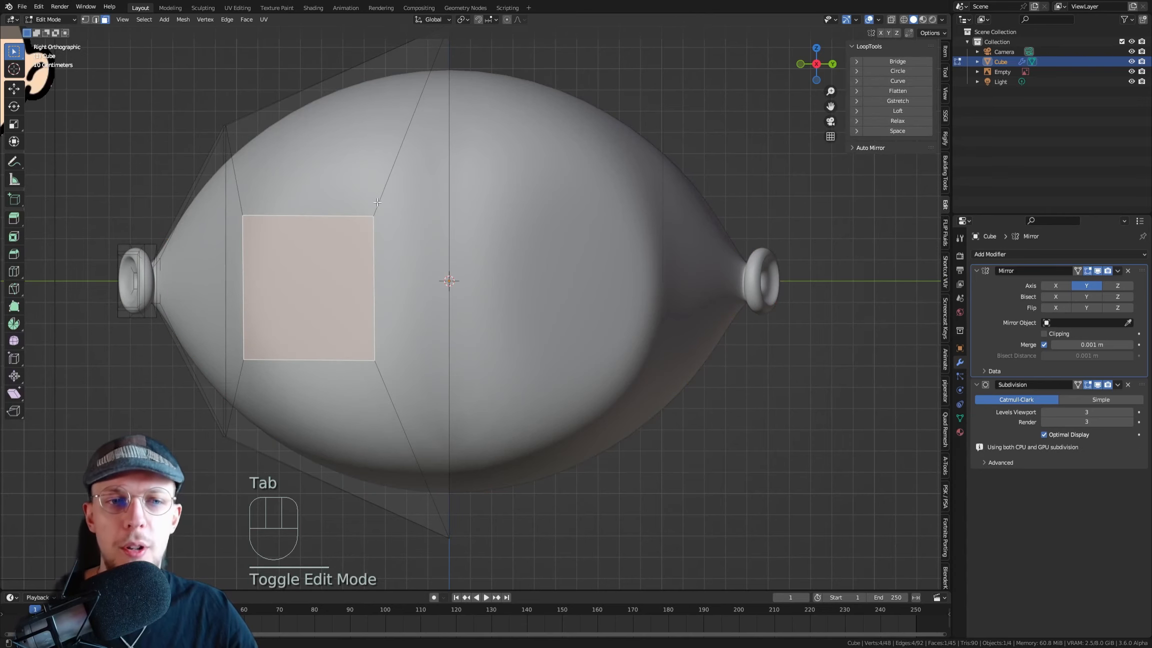
middle_drag(378, 202, 482, 227)
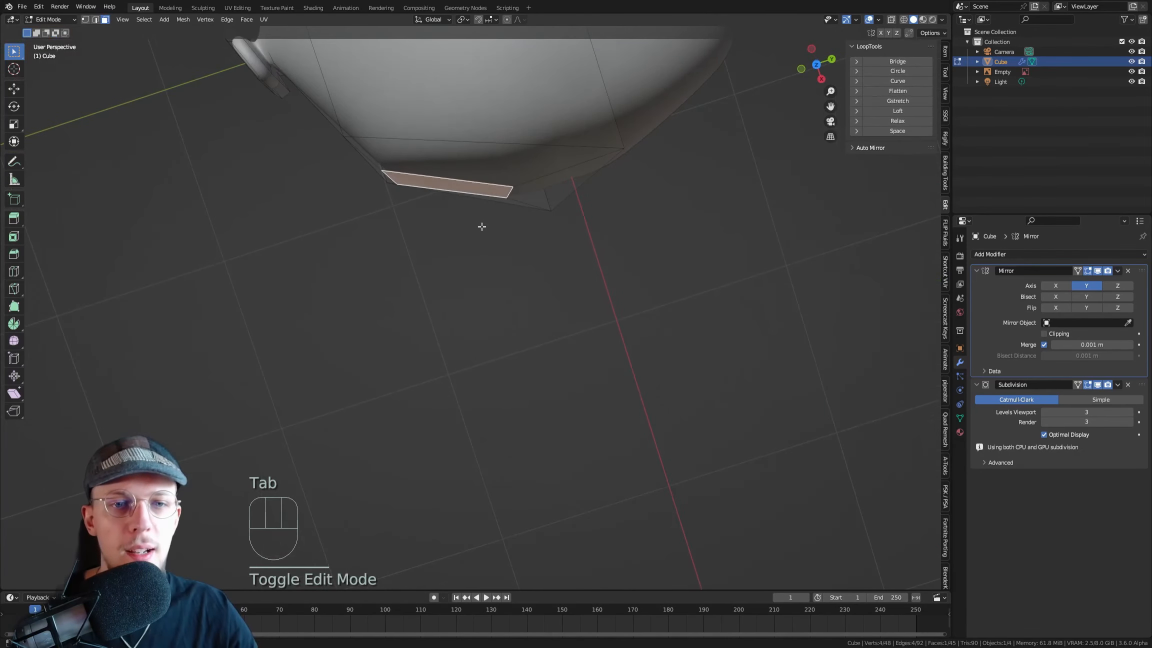
mouse_move(472, 168)
middle_down()
mouse_move(470, 181)
mouse_move(494, 171)
middle_up()
key(r)
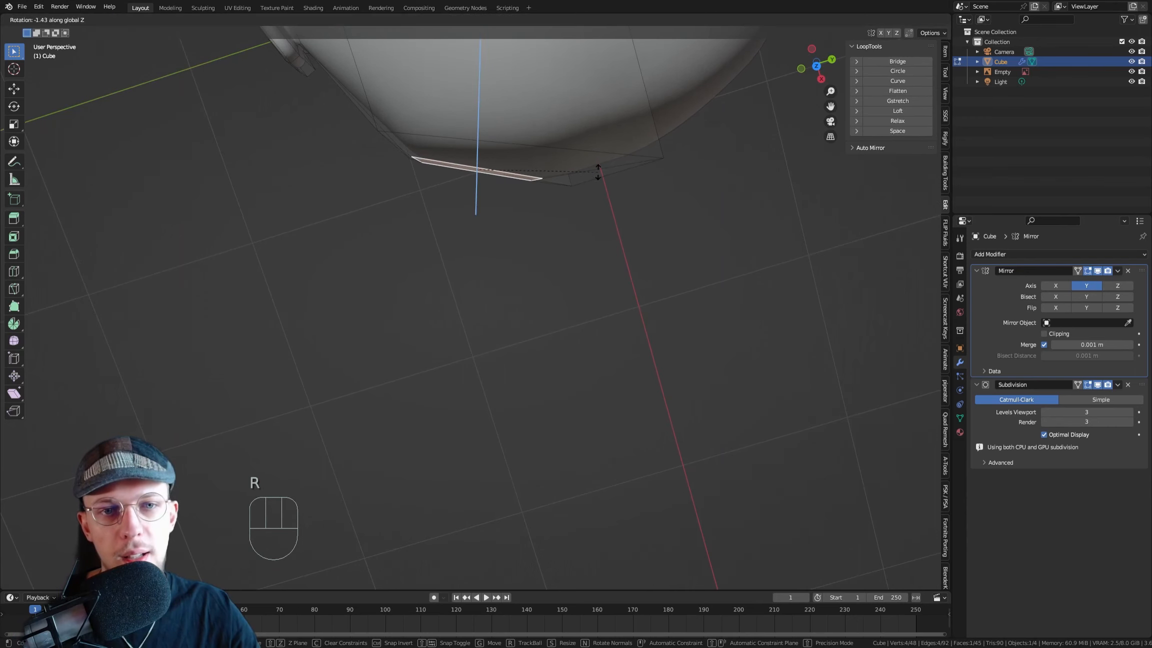
click(583, 175)
middle_drag(582, 174, 537, 101)
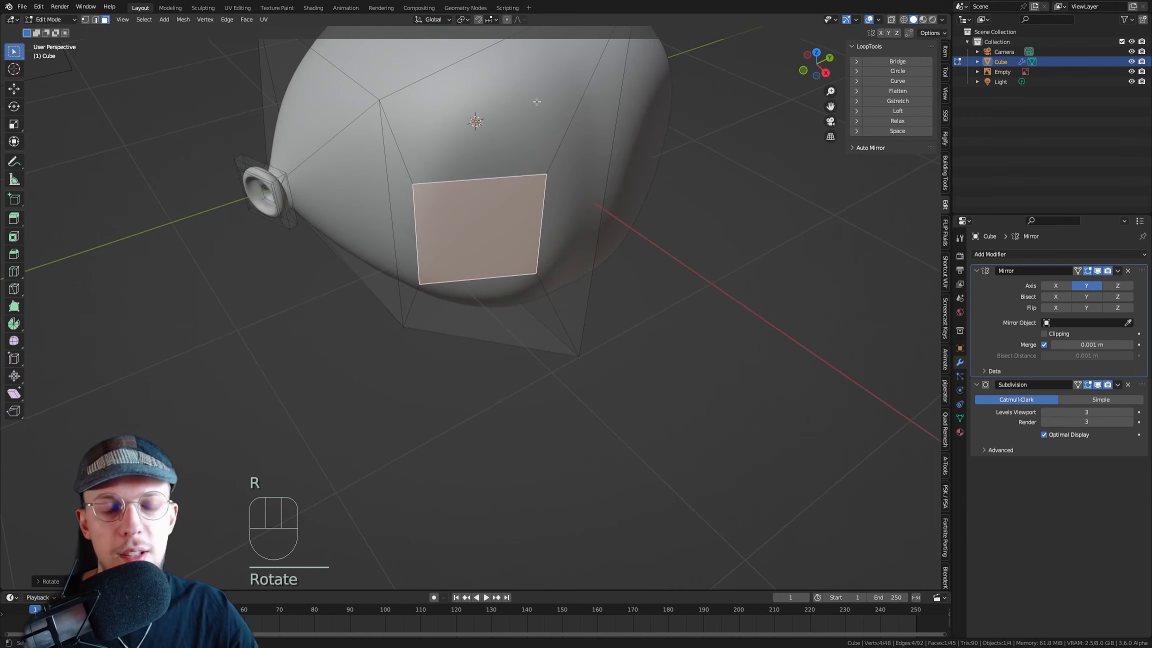
Inset the selected front face by a narrow margin to add a thin border around the eye area
key(KP_3)
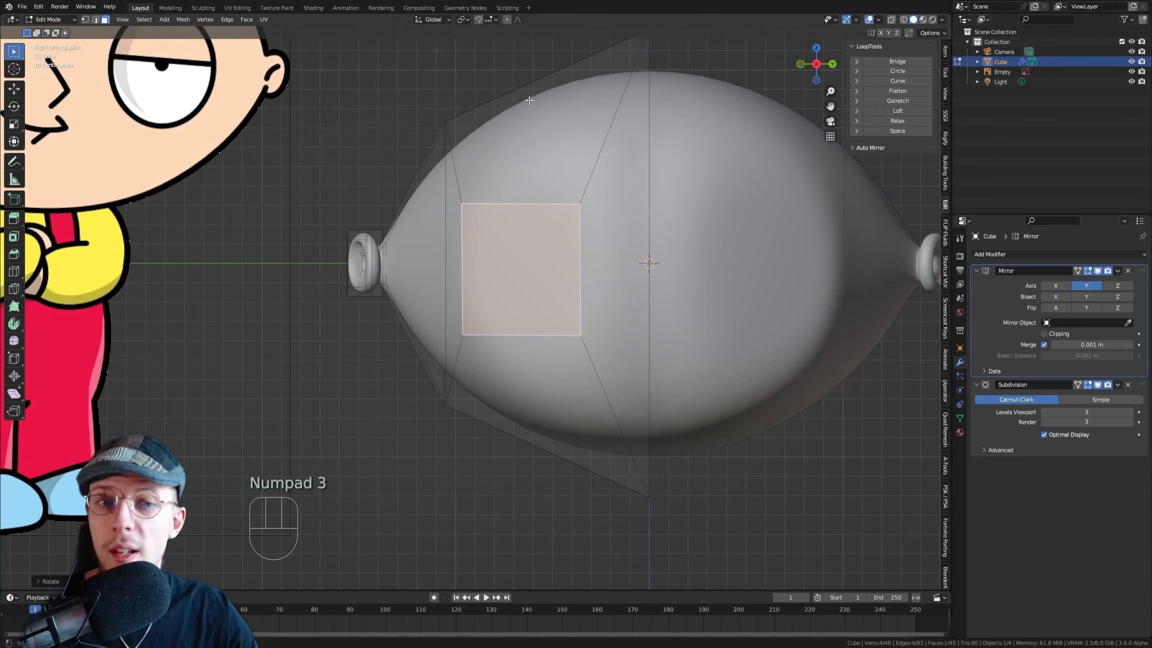
scroll(534, 125, down, 3)
scroll(519, 155, up, 1)
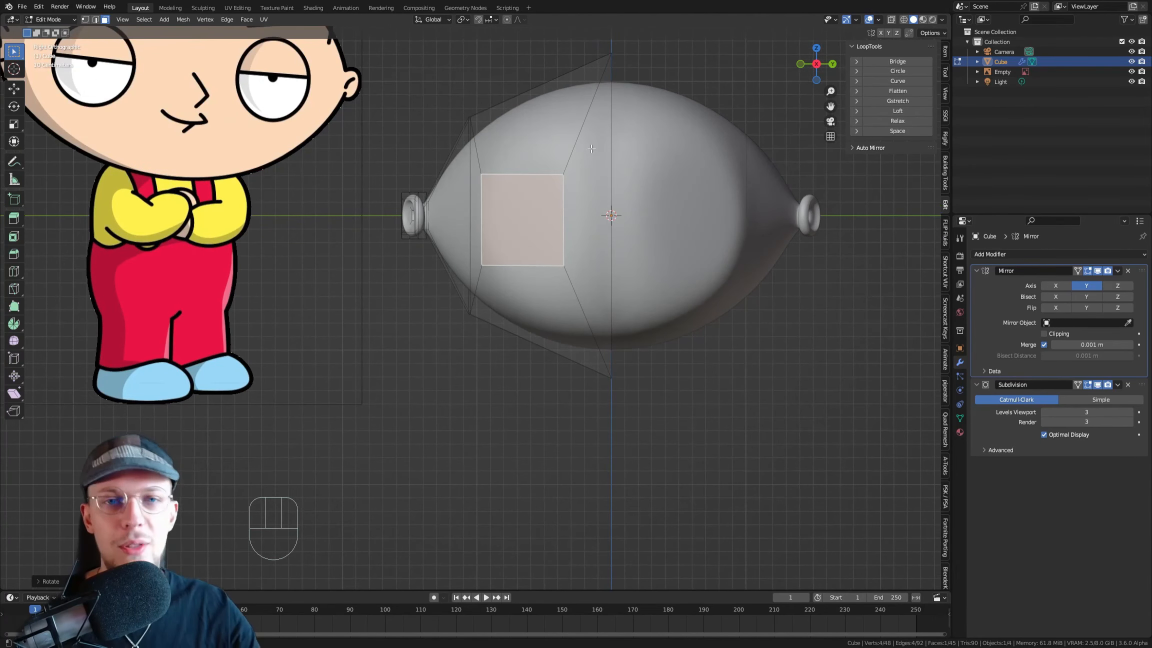
scroll(550, 155, up, 2)
key(i)
click(611, 152)
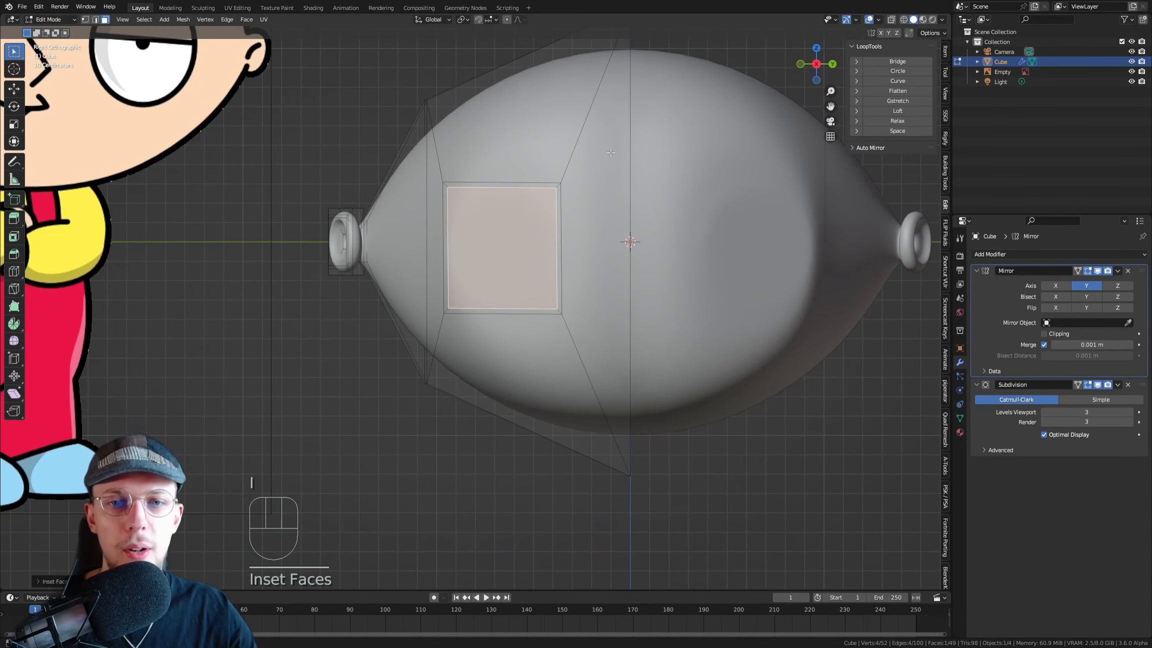
Move the newly inset face slightly along global X and about 0.025 m along negative Y toward the near ear
scroll(541, 163, down, 2)
middle_drag(589, 216, 504, 237)
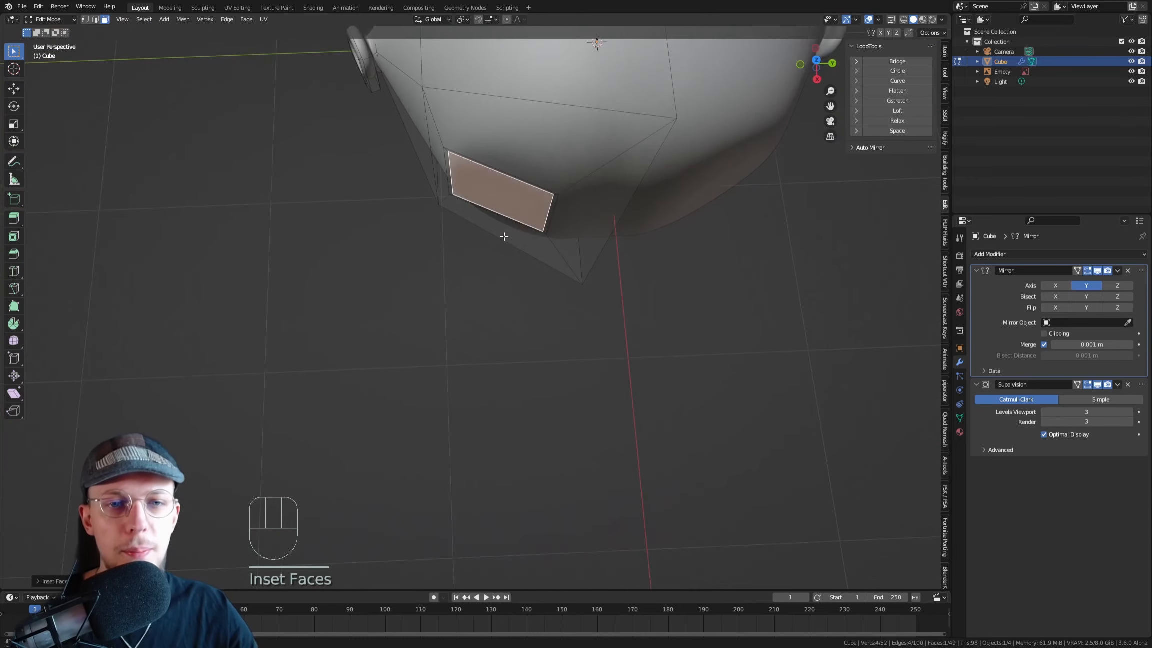
middle_drag(536, 161, 536, 170)
key(g)
key(x)
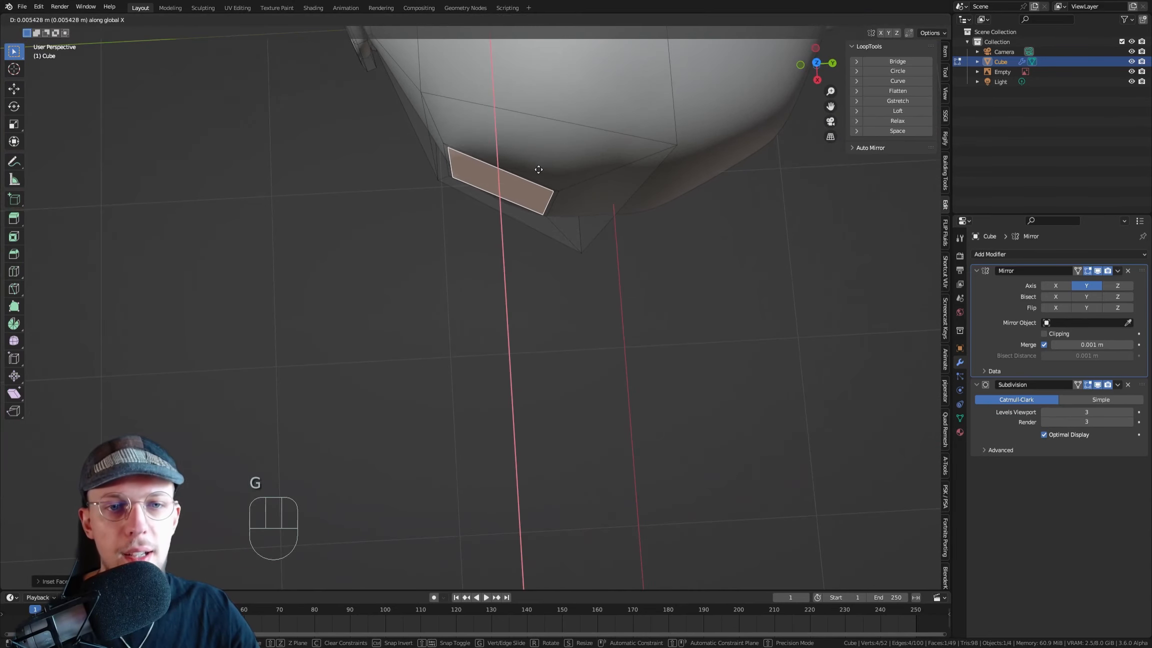
click(534, 174)
middle_drag(534, 174, 516, 192)
key(g)
key(y)
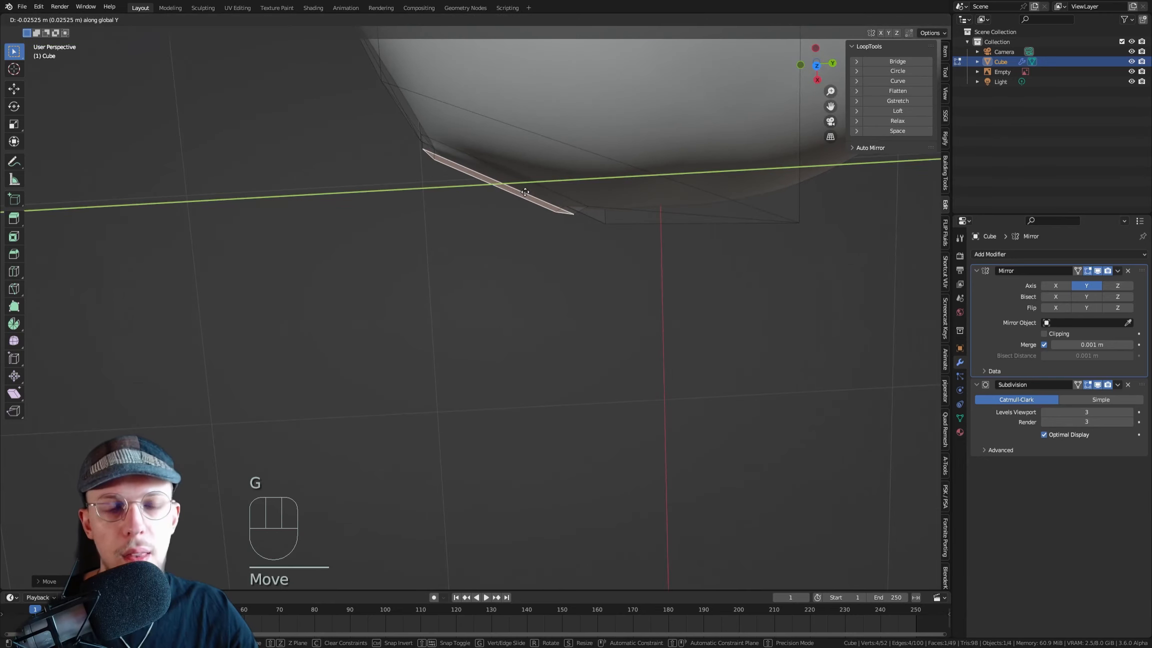
click(525, 192)
Inset the eye face twice more, by about 0.026 m and then about 0.045 m
middle_drag(552, 195, 627, 124)
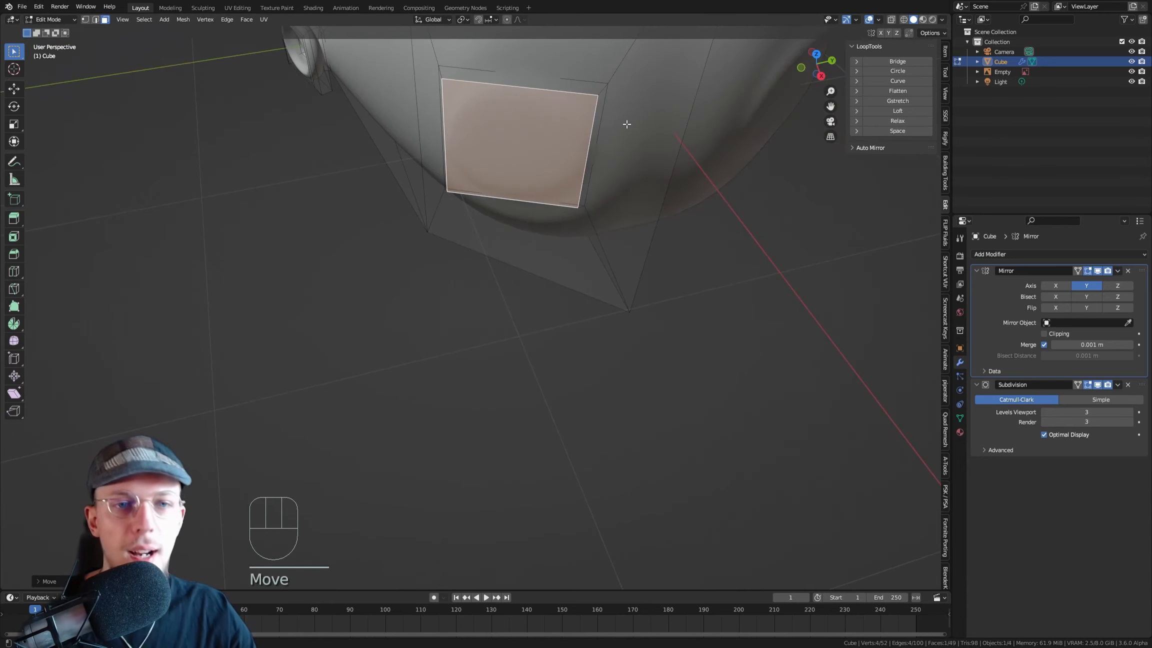
key(i)
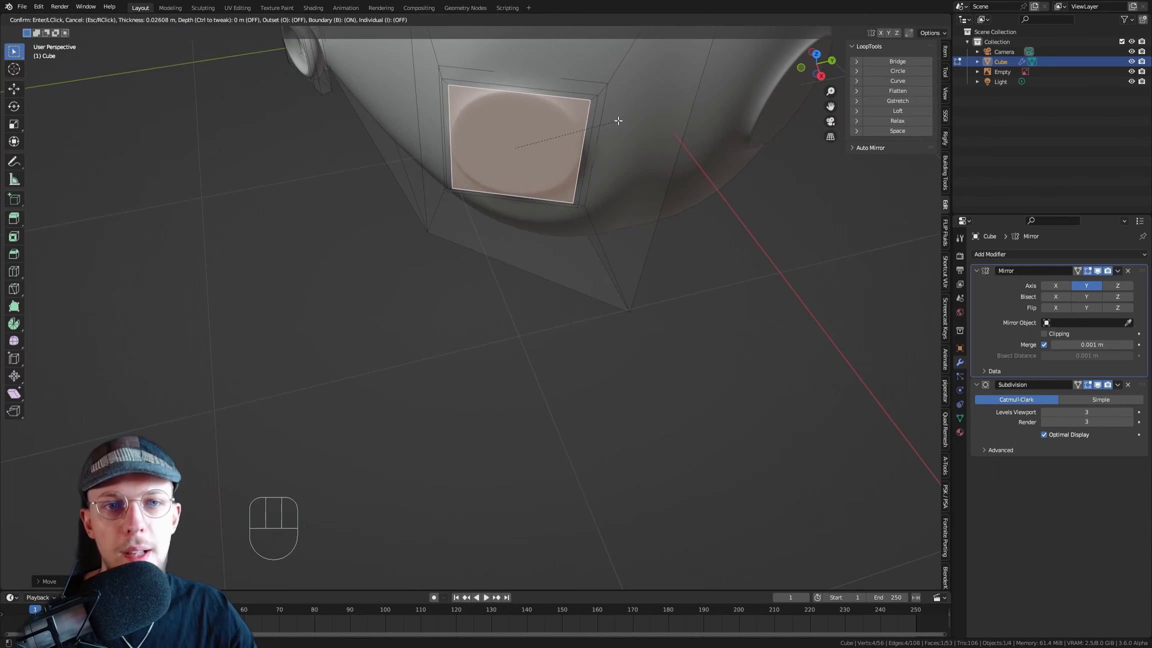
click(615, 120)
key(i)
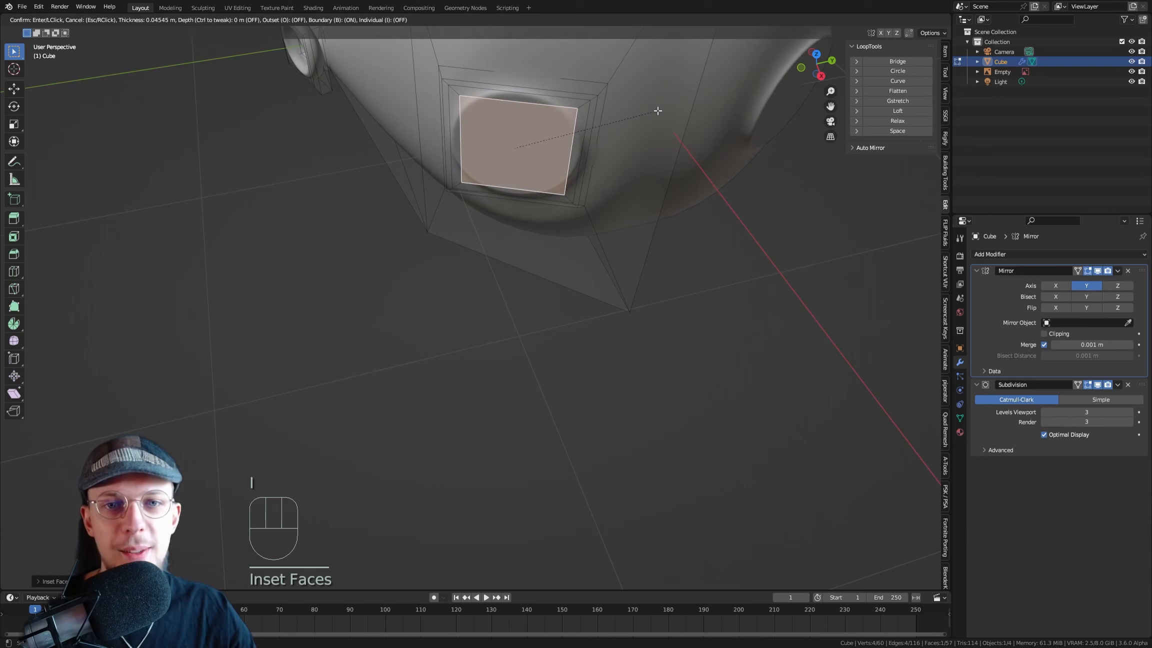
click(658, 110)
Extrude the innermost eye face into the head to form a deep eye socket, and leave mesh editing
middle_drag(658, 110, 522, 146)
key(e)
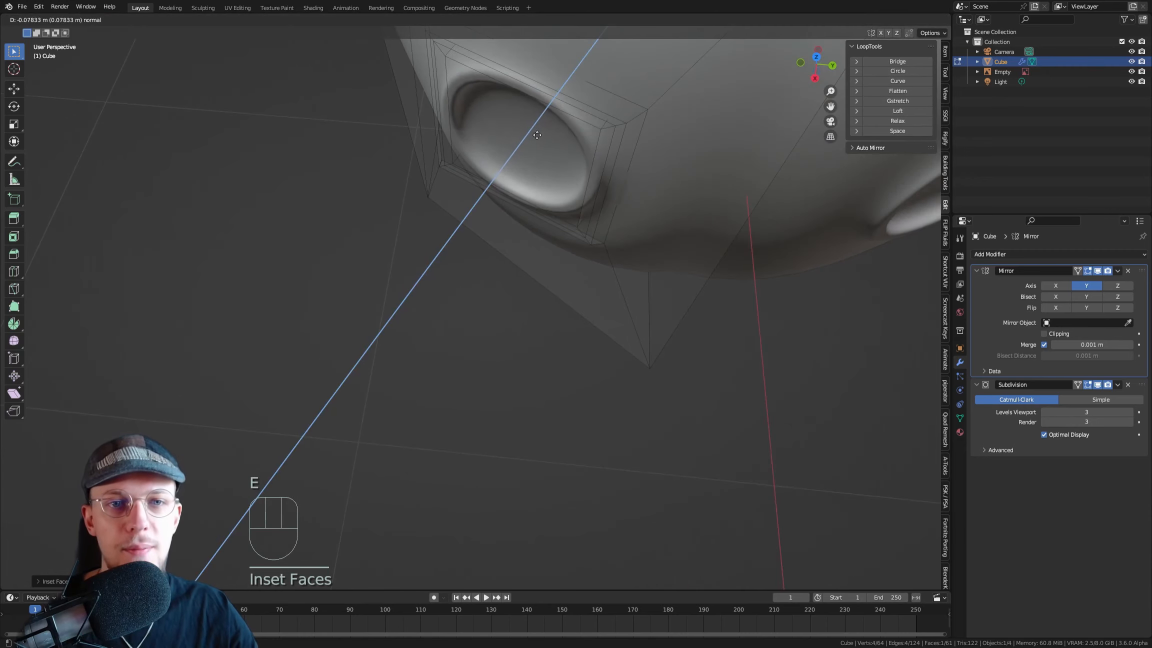
click(580, 100)
key(KP_1)
key(KP_3)
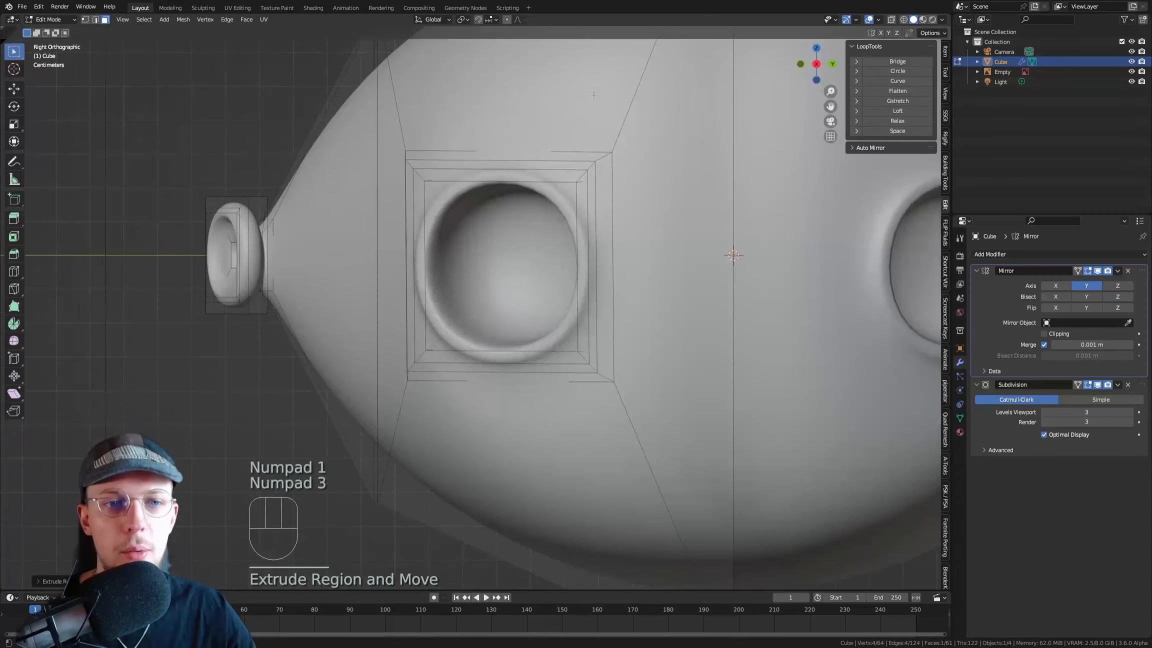
key(Tab)
scroll(599, 100, down, 5)
shift+middle_drag(612, 140, 413, 122)
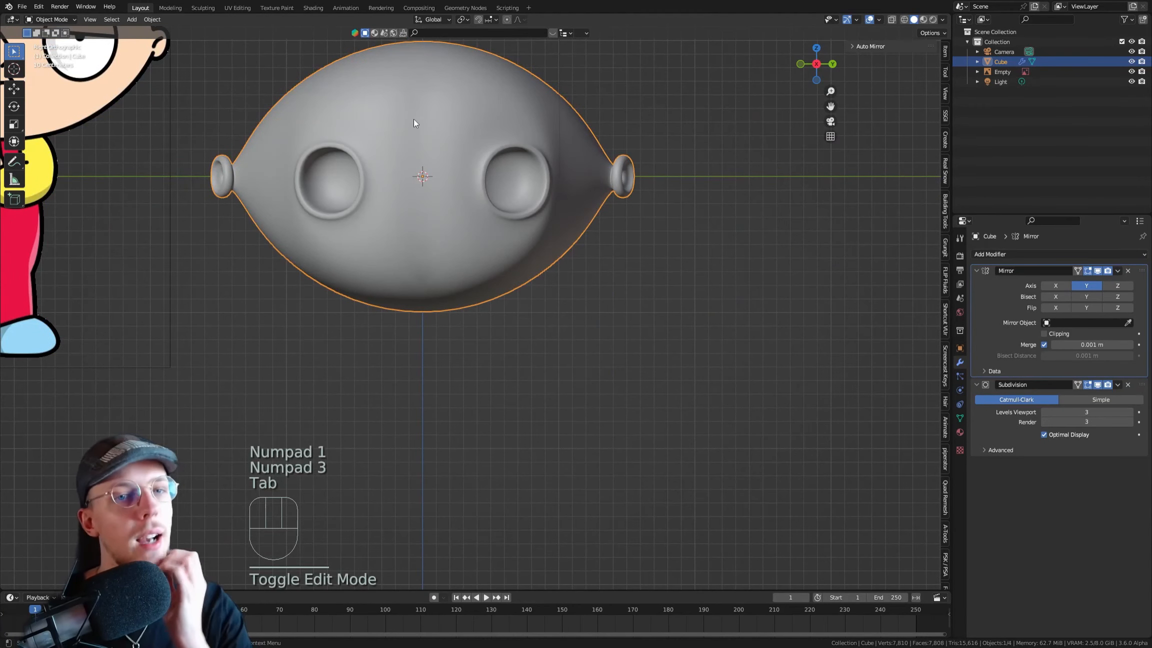
Select an edge loop around the near eye socket and slide it along the adjoining edges
scroll(304, 168, up, 4)
key(Tab)
shift+middle_drag(304, 168, 605, 90)
key(2)
alt+click(375, 110)
key(g)
key(g)
click(493, 107)
Slide another edge loop of the near eye socket and scale it to about 0.96
alt+click(527, 180)
key(g)
key(g)
click(324, 133)
key(s)
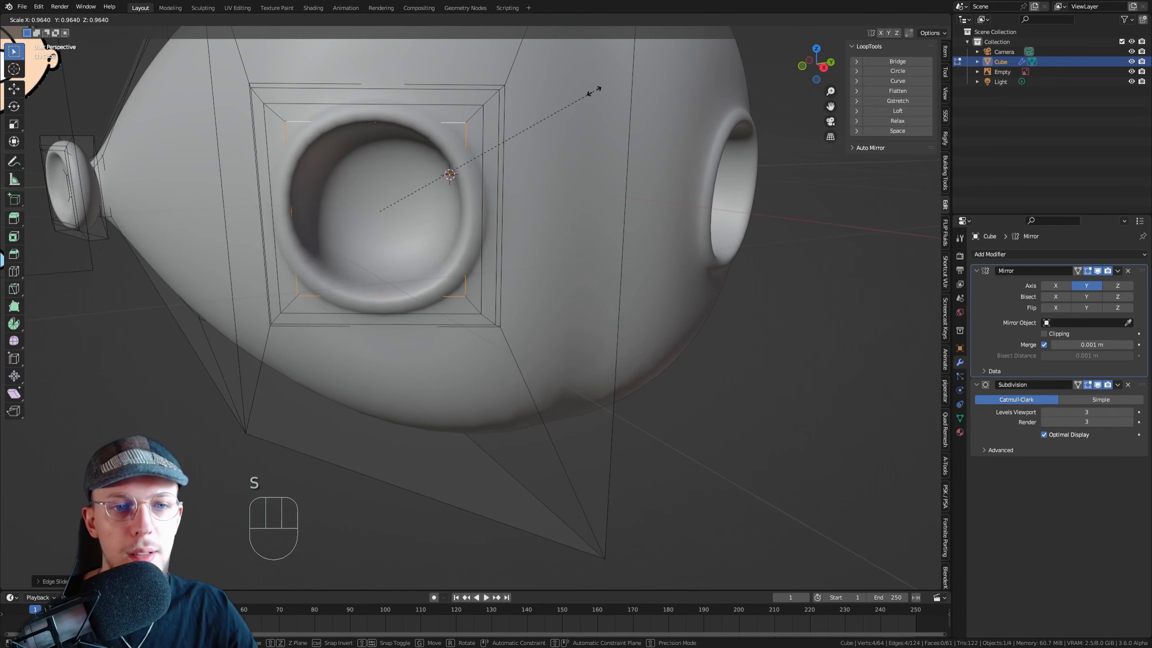
click(594, 91)
scroll(590, 113, down, 3)
key(KP_3)
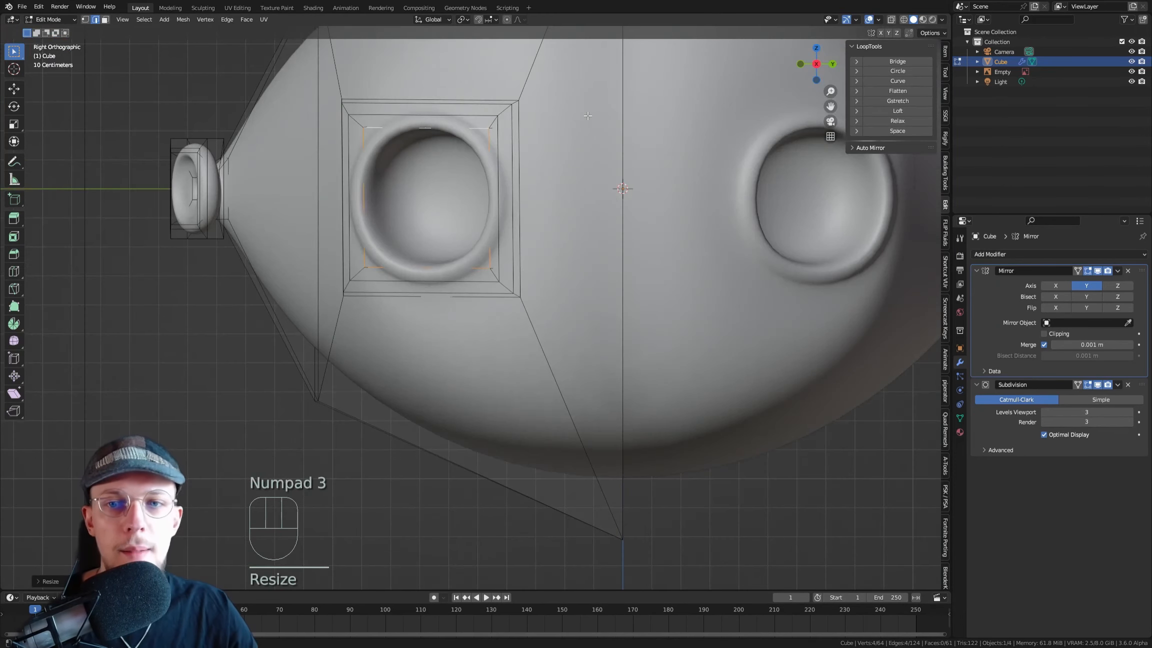
Examine the smoothed head and its eye sockets from the side-on view, comparing them with the reference character
key(Tab)
scroll(673, 104, down, 2)
shift+middle_drag(673, 103, 460, 164)
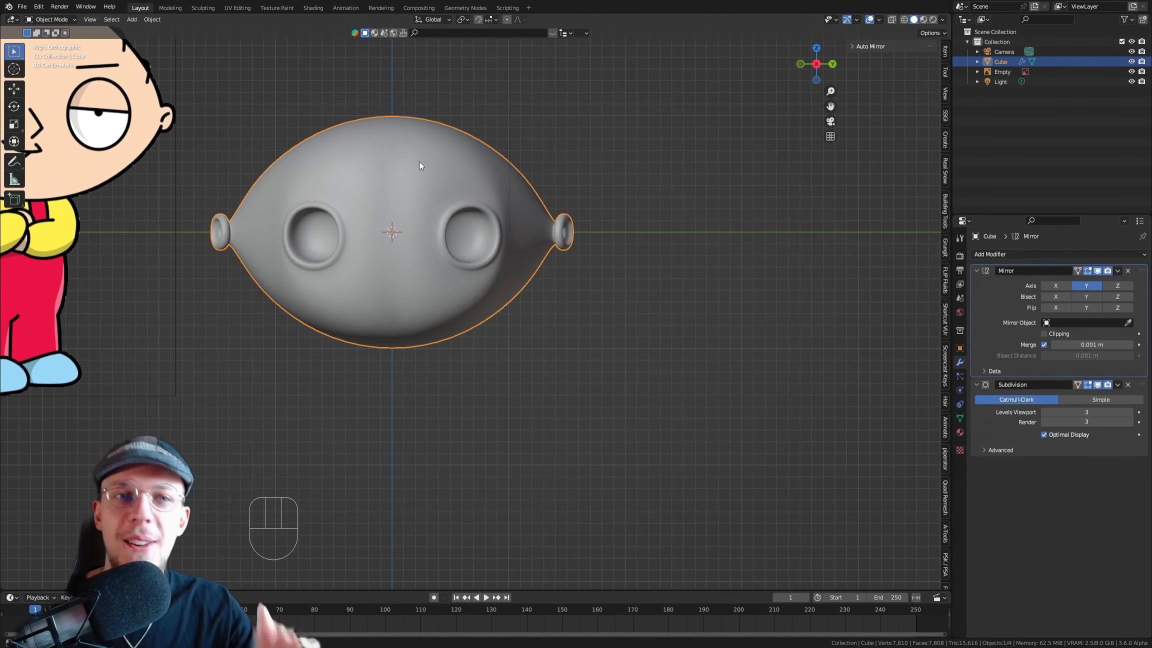
shift+middle_drag(340, 227, 455, 203)
scroll(382, 206, up, 2)
key(Tab)
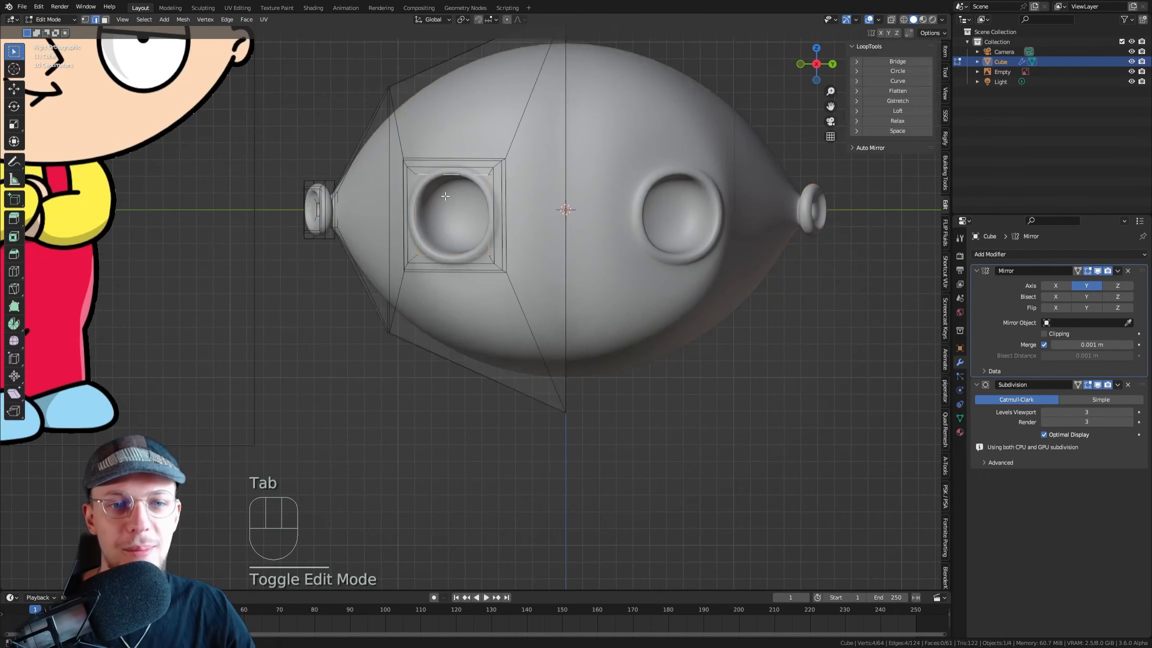
key(Tab)
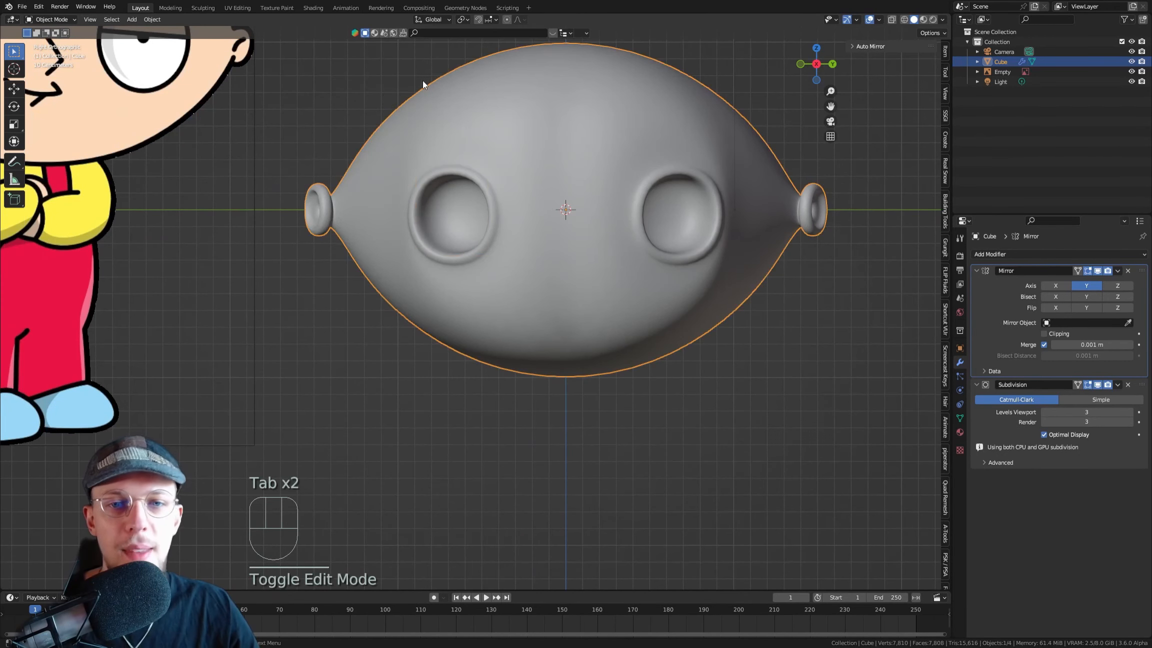
scroll(422, 80, down, 3)
scroll(460, 140, up, 5)
scroll(456, 145, down, 3)
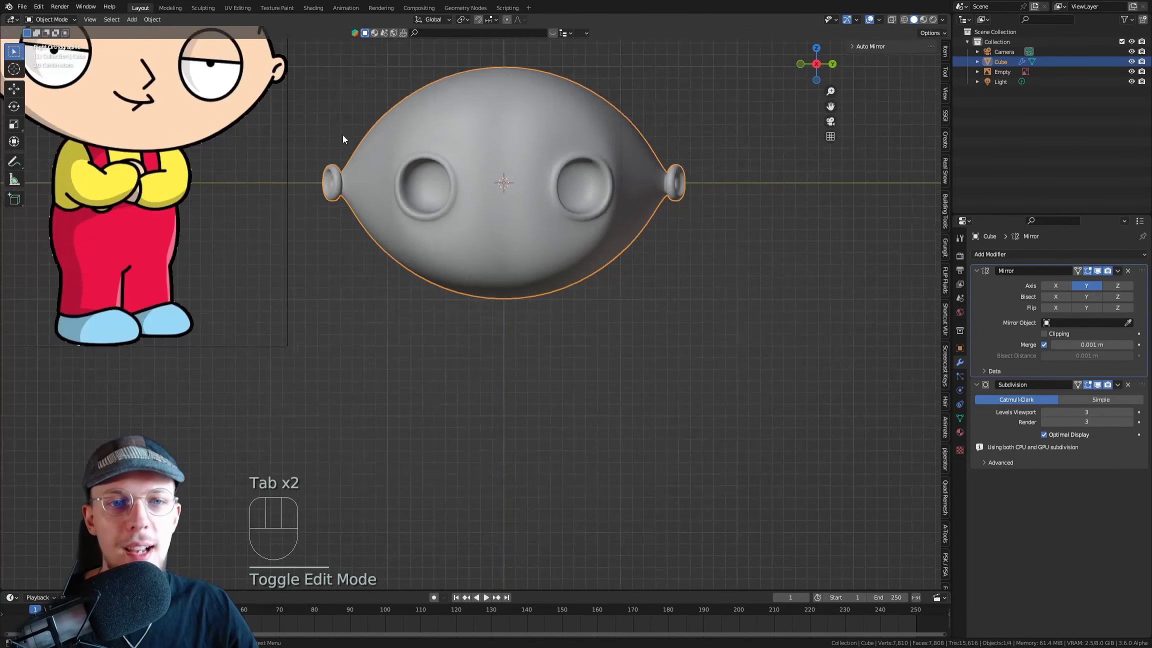
scroll(344, 142, up, 2)
Switch the head to Sculpt Mode and choose the Grab brush with a radius of about 197 px and Y symmetry off
click(51, 19)
click(53, 53)
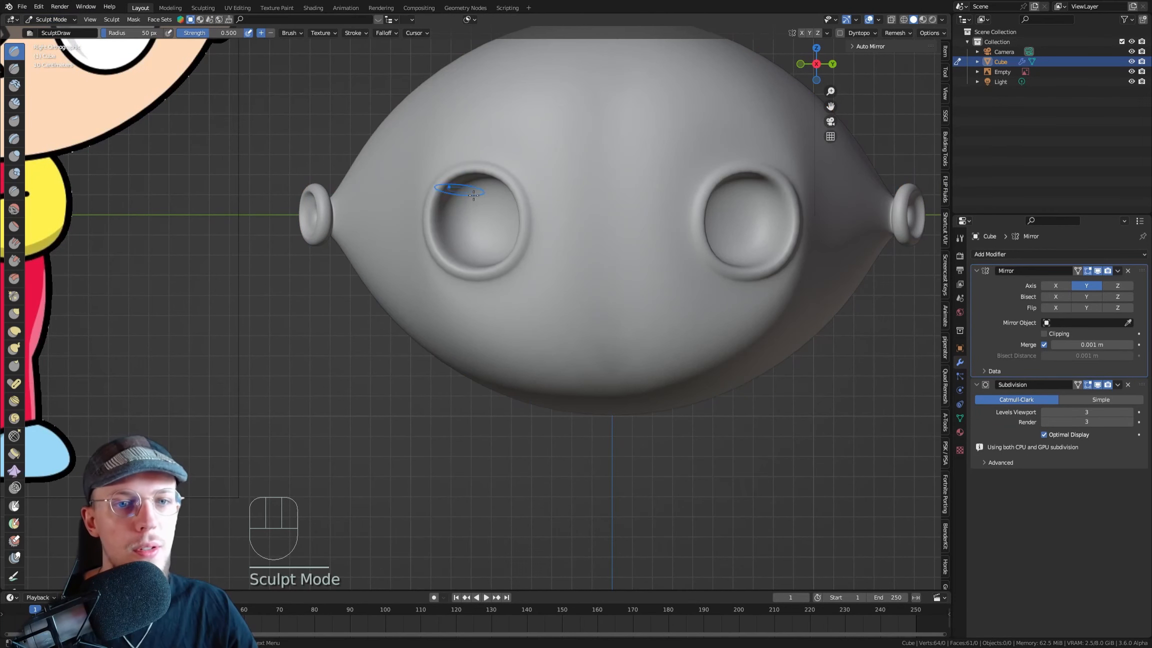
key(g)
key(f)
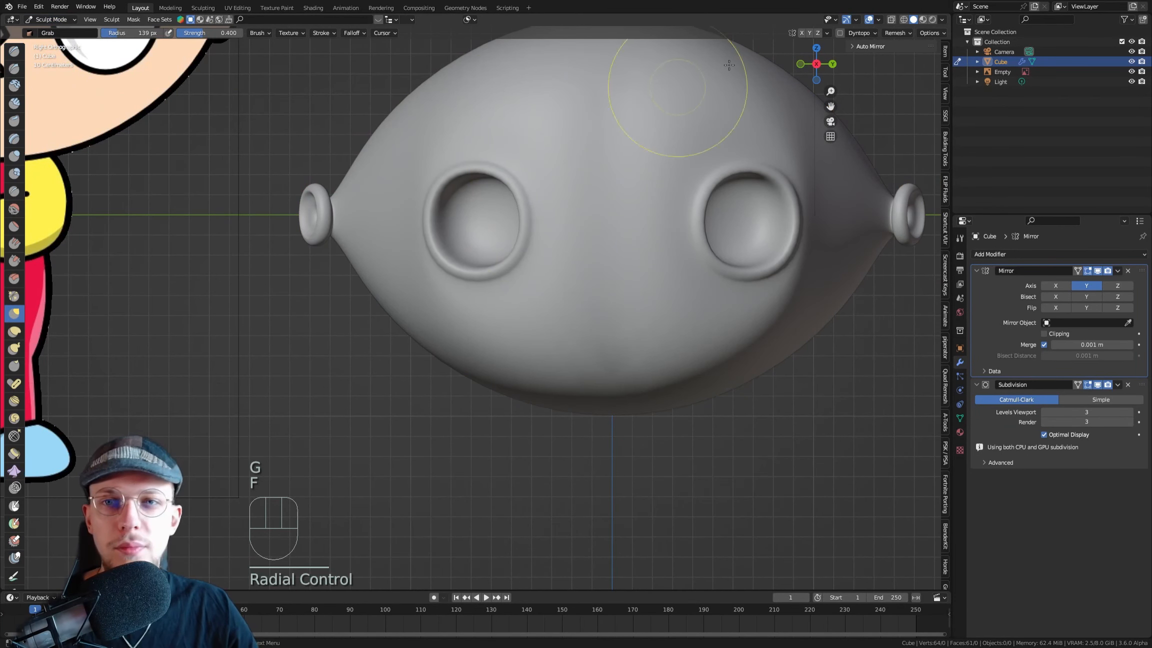
click(810, 32)
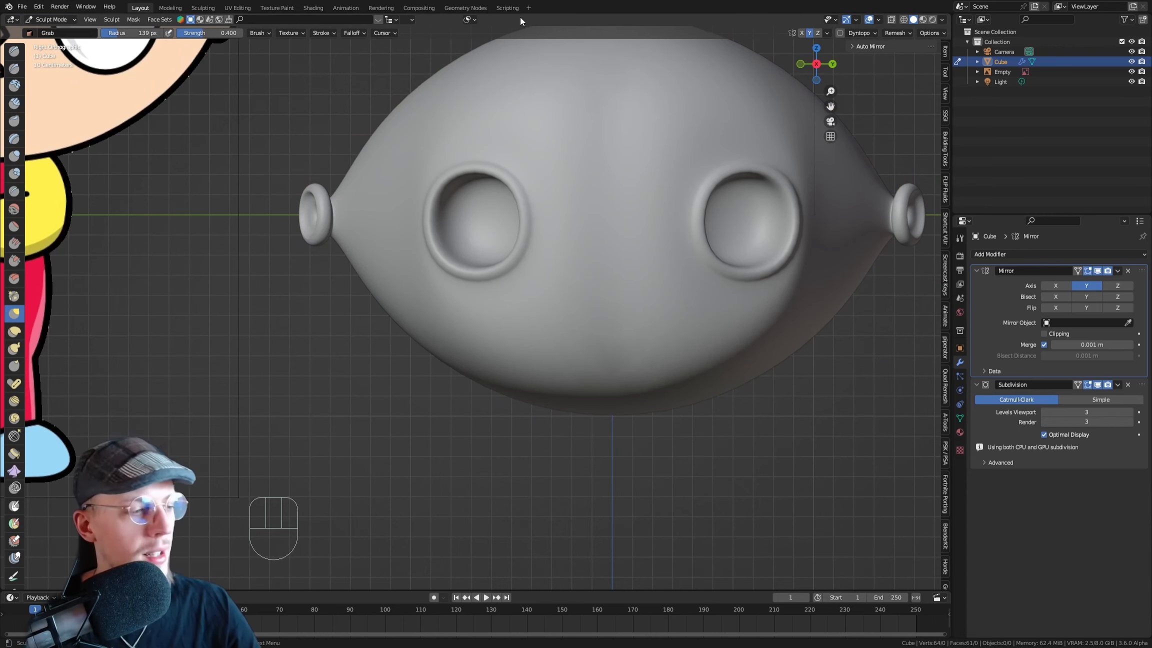
key(f)
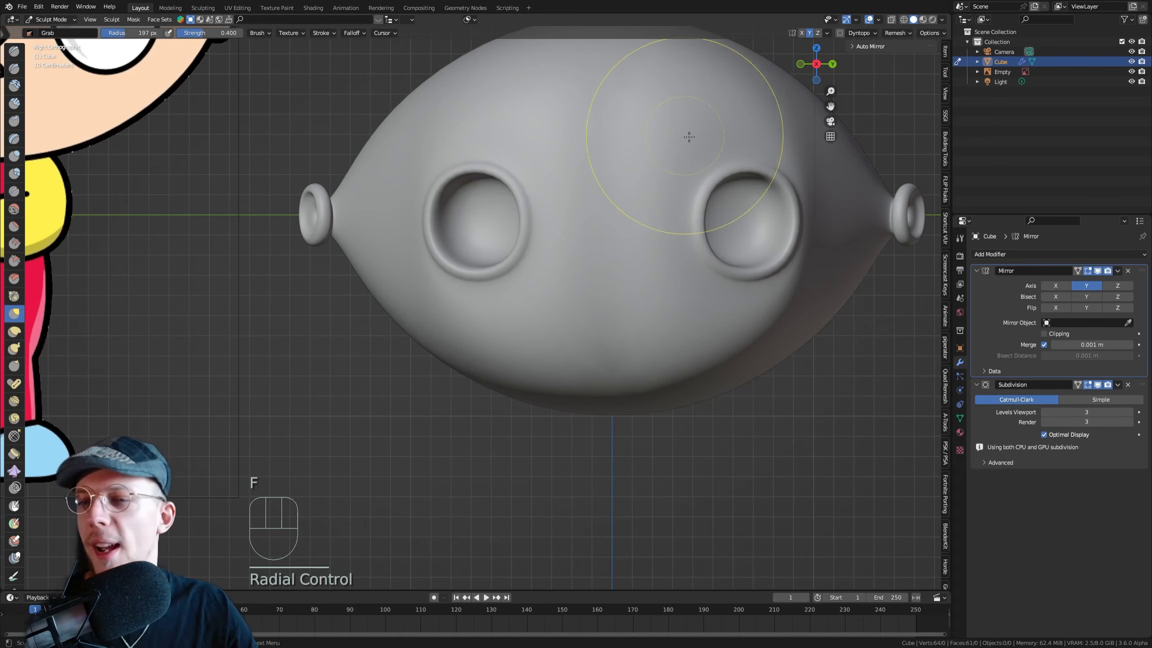
click(810, 32)
Pull the outer, upper and lower rim of the near eye socket outward with the Grab brush
drag(438, 227, 430, 224)
drag(471, 173, 442, 197)
drag(484, 284, 486, 290)
Set the Grab brush radius to 187 px and nudge the near eye socket's rim outward on several sides to round it
key(f)
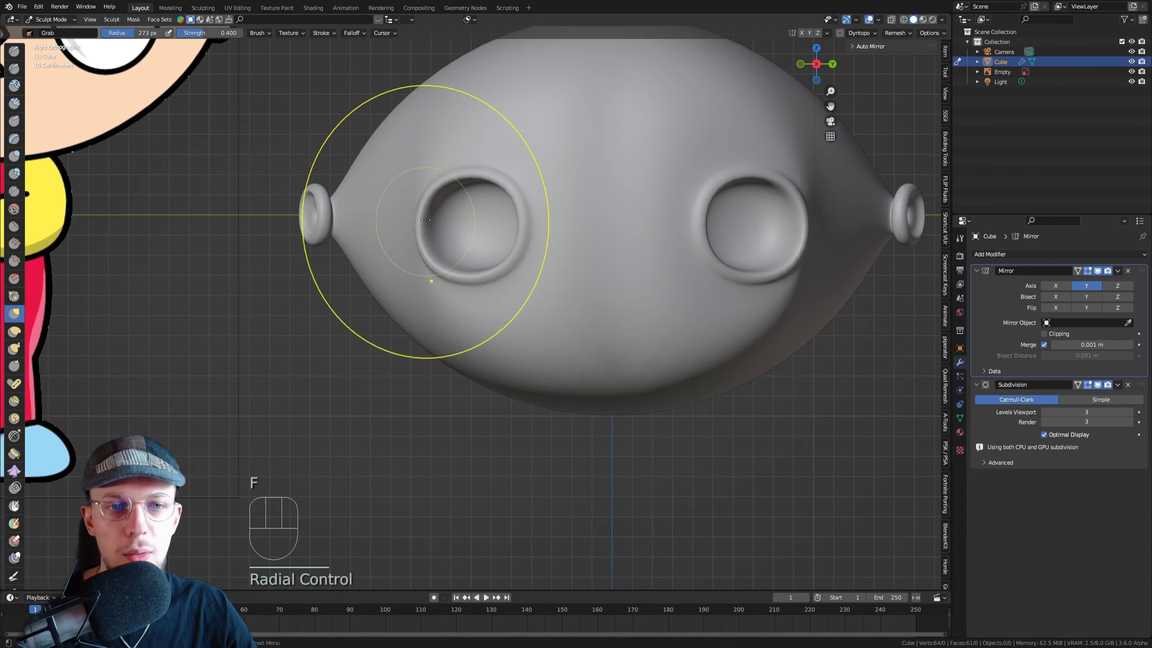
click(425, 222)
key(f)
click(423, 215)
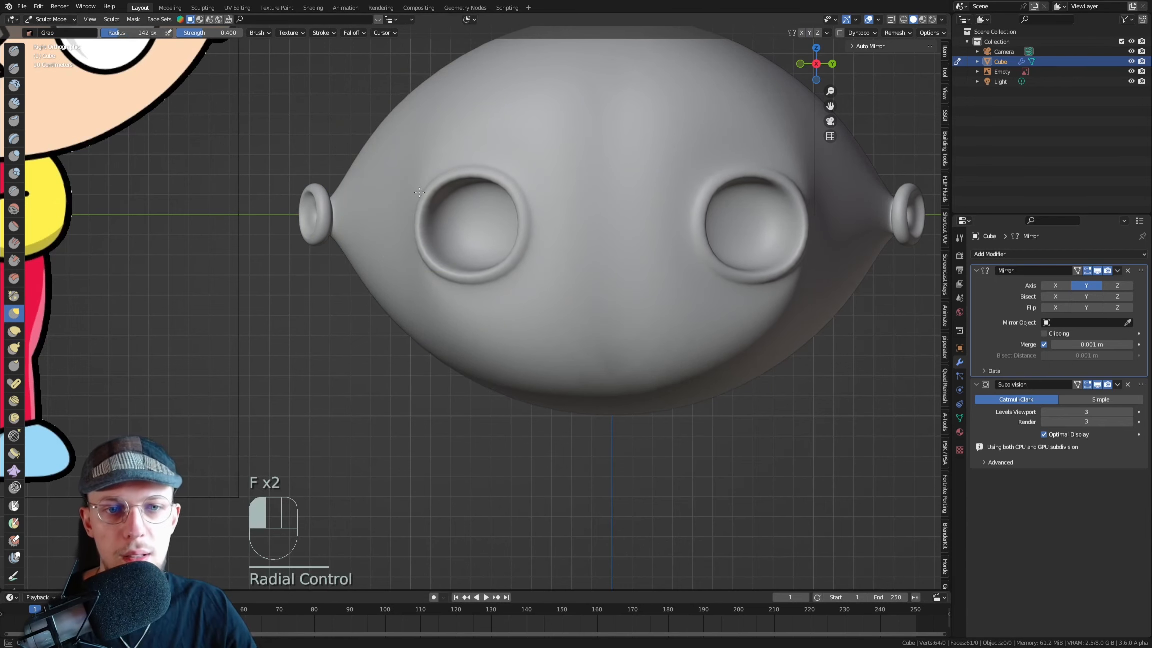
key(f)
drag(504, 253, 505, 257)
drag(492, 201, 491, 196)
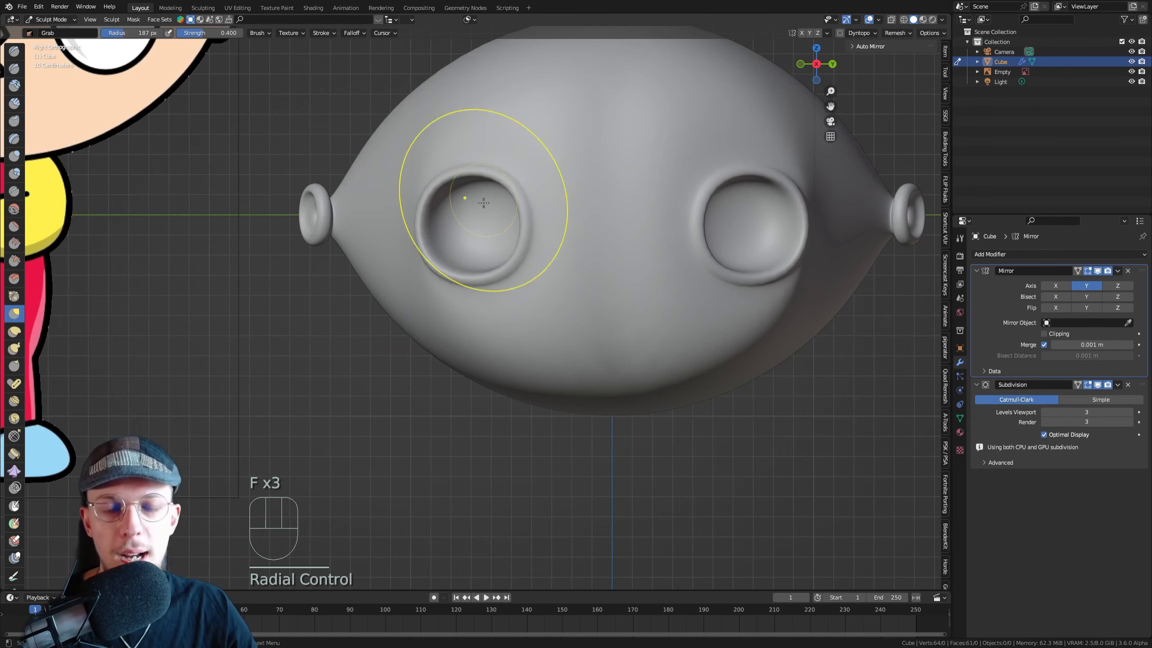
drag(454, 258, 452, 262)
mouse_move(517, 230)
mouse_down()
mouse_move(526, 204)
mouse_move(523, 228)
mouse_up()
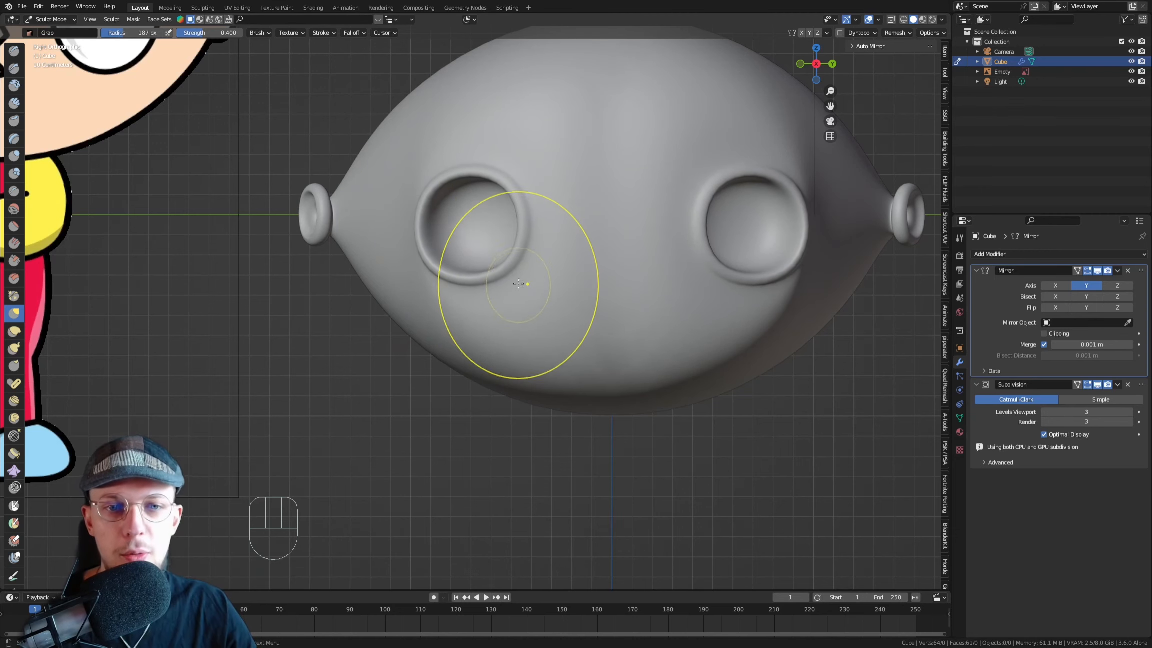
drag(483, 284, 480, 287)
Reduce the Grab brush radius to 162 px and return the head from Sculpt Mode to Object Mode
scroll(530, 273, down, 3)
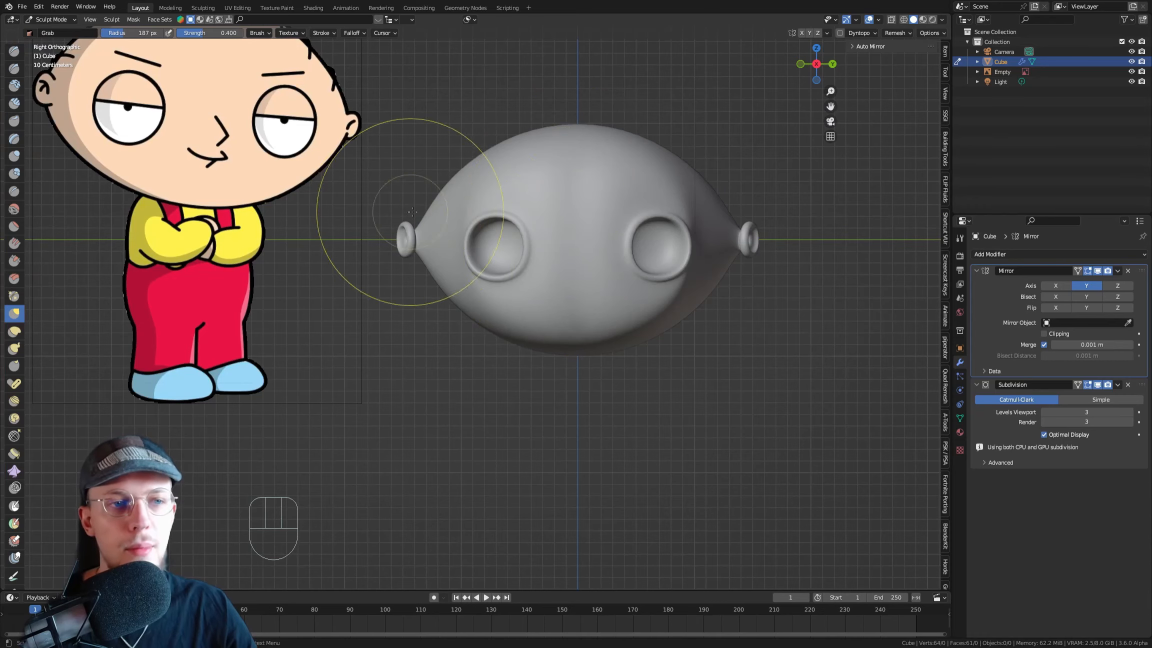
scroll(504, 227, up, 1)
key(f)
click(490, 231)
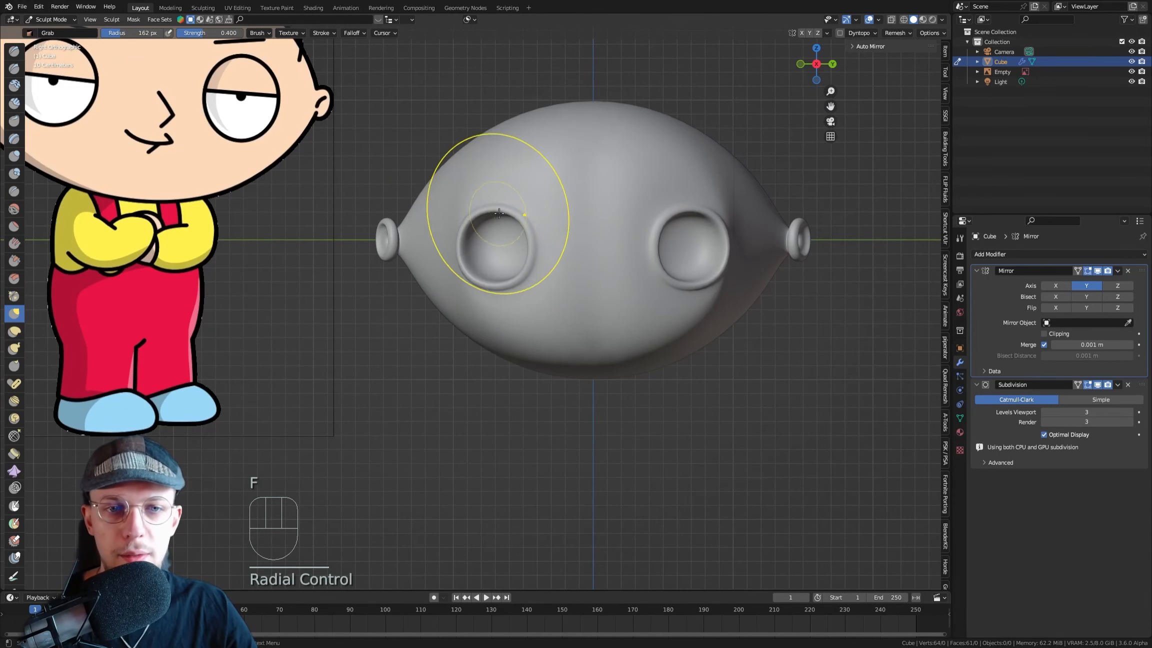
scroll(526, 235, up, 1)
click(50, 20)
click(51, 31)
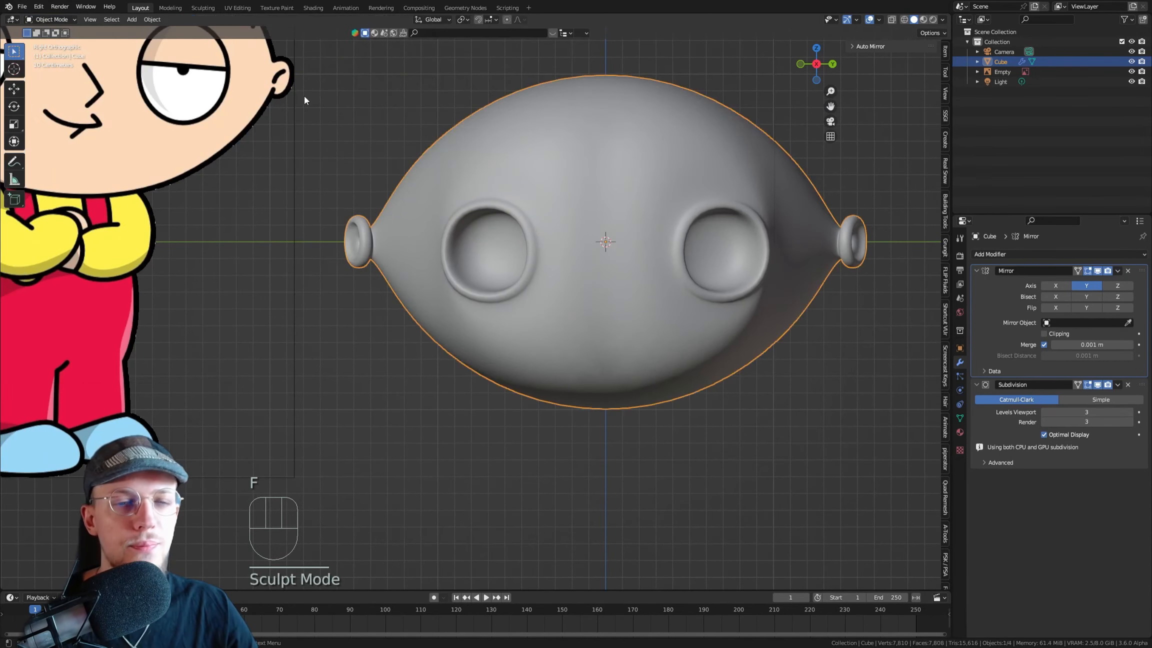
scroll(308, 96, down, 3)
key(Tab)
shift+middle_drag(502, 198, 513, 207)
key(Tab)
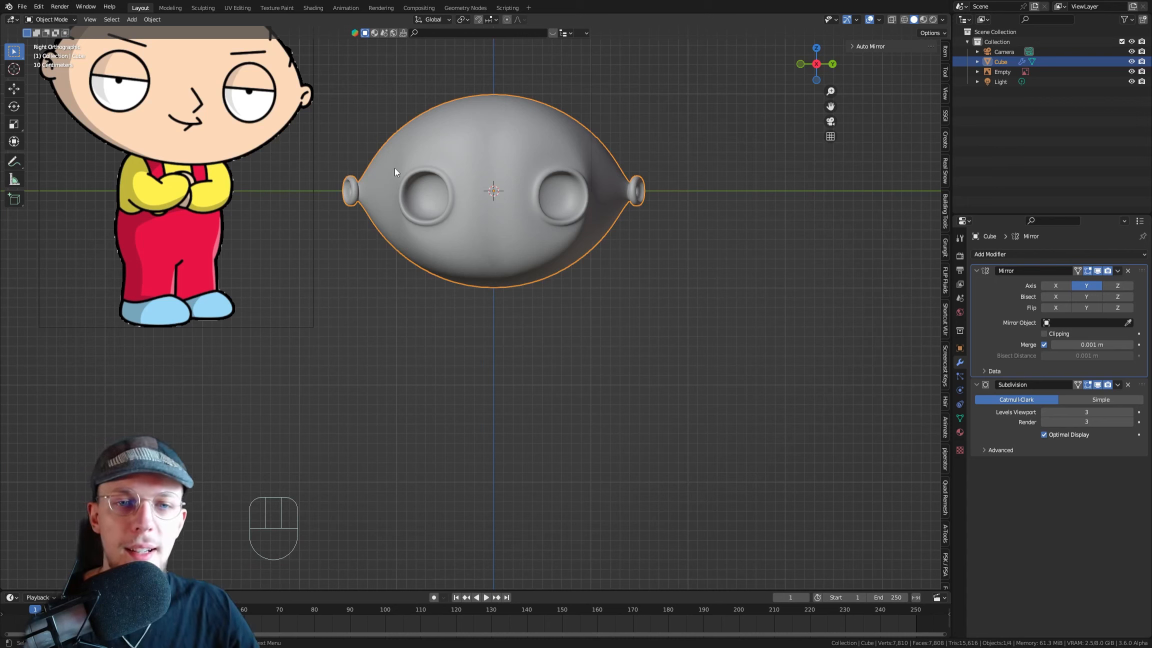
Try a loop cut through the face between the eye sockets in Edit Mode and check the smoothed head
key(Tab)
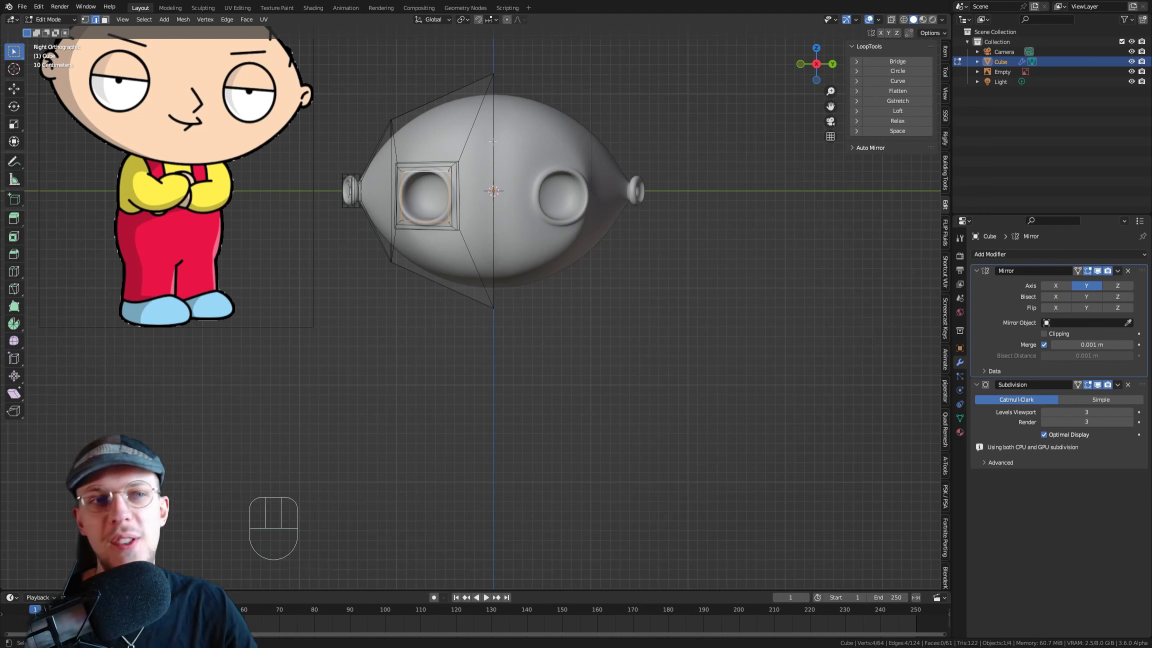
click(473, 179)
key(3)
click(475, 191)
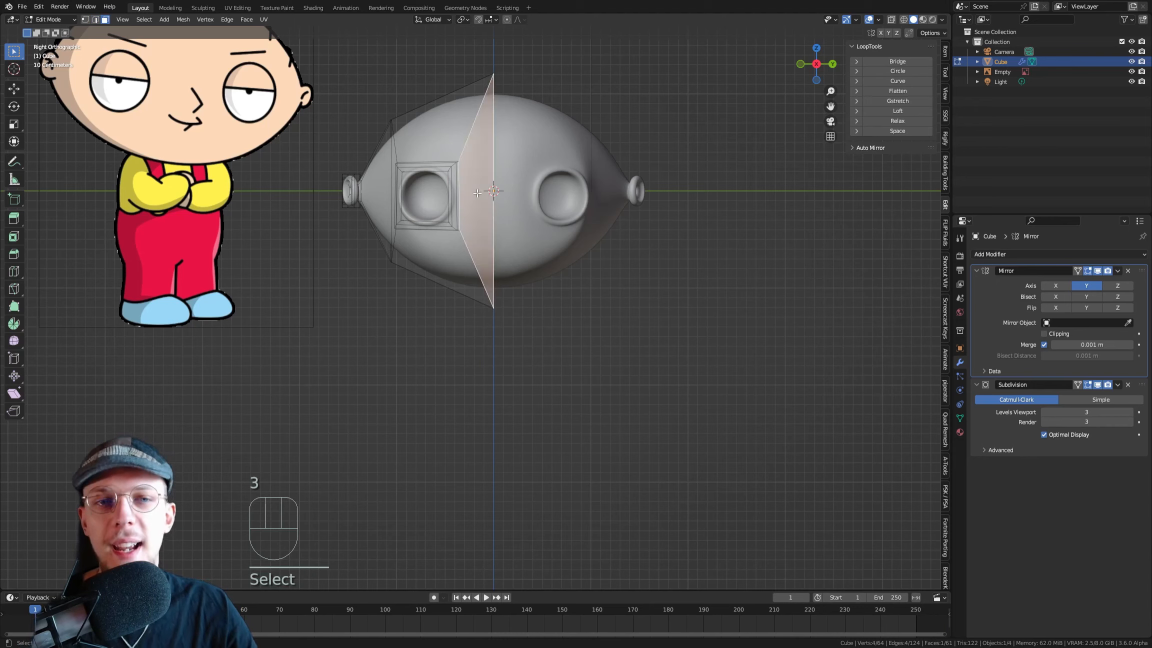
key(ctrl+r)
key(Tab)
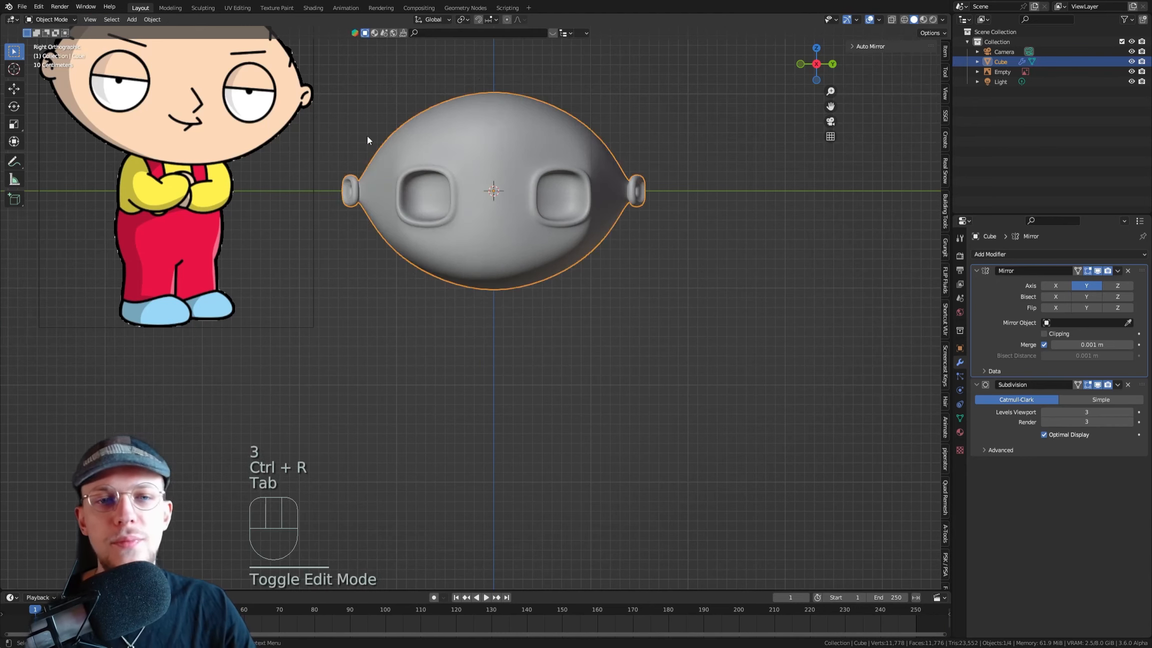
middle_drag(563, 164, 600, 183)
key(KP_1)
key(KP_3)
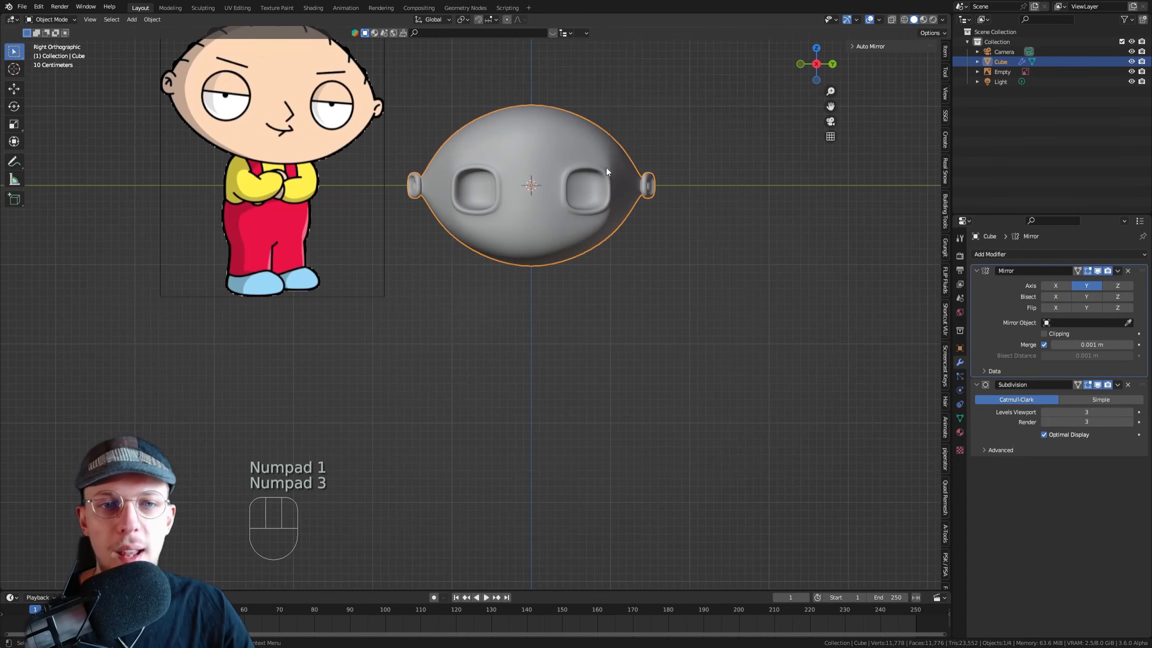
Undo the loop cut between the eye sockets and return to Object Mode
scroll(605, 168, up, 3)
key(ctrl+z)
key(ctrl+z)
key(Tab)
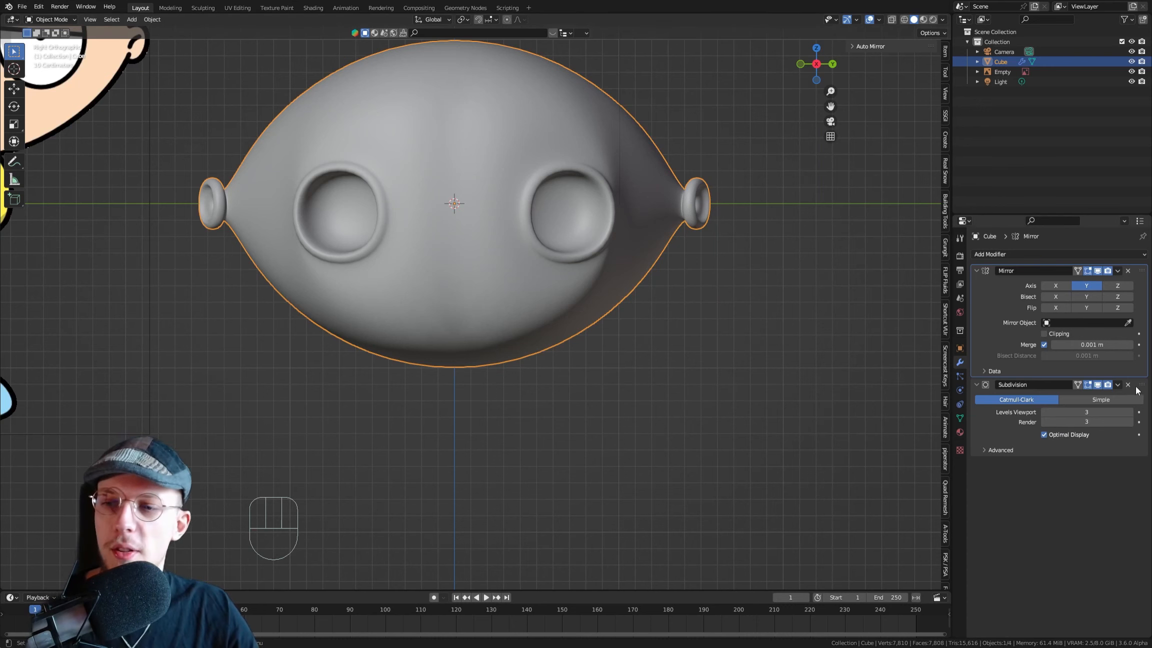
Set the Subdivision modifier's viewport and render levels to 1
click(1106, 411)
text(1)
key(Tab)
text(1)
key(Tab)
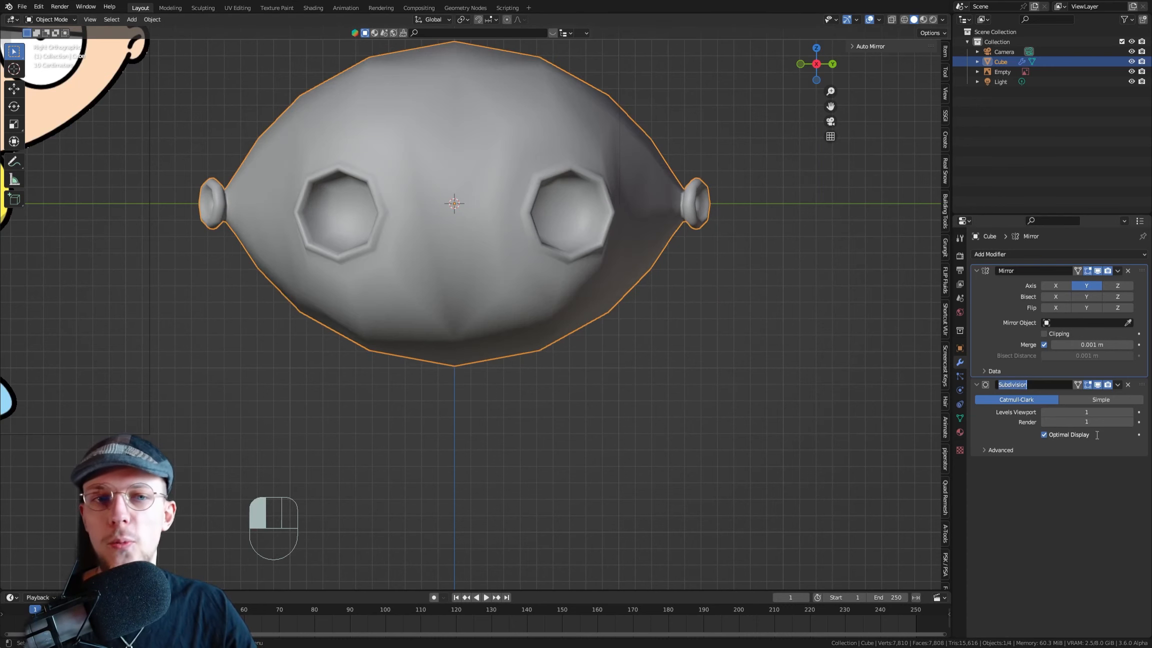
click(1097, 435)
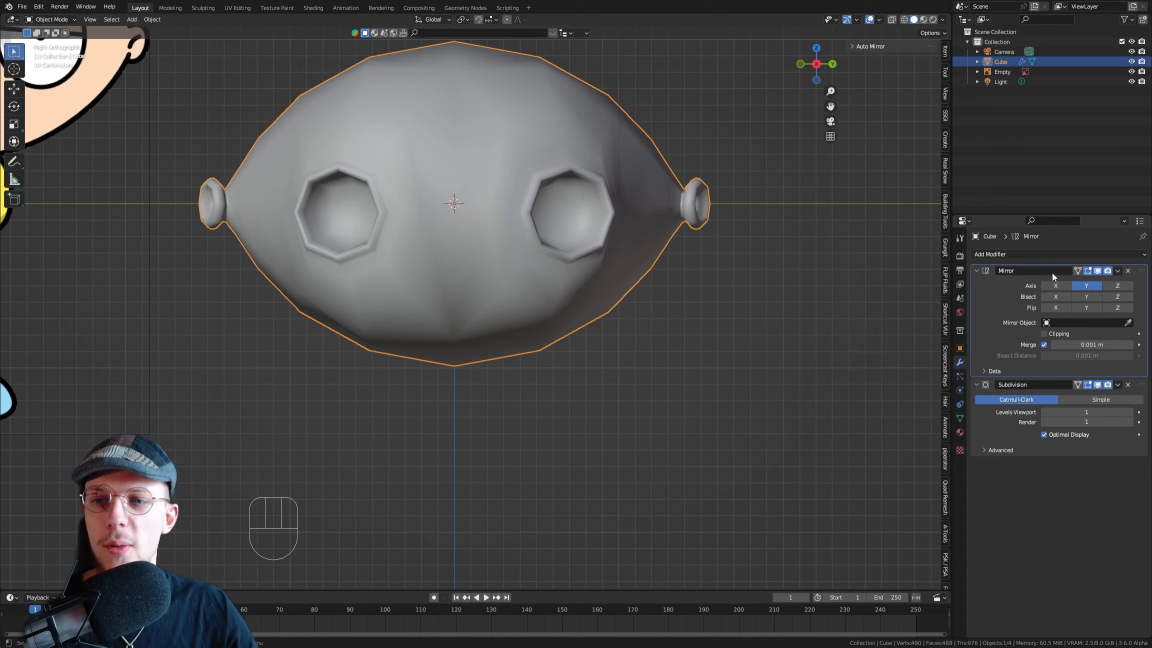
Apply the Mirror and Subdivision modifiers to the head and check the resulting mesh in Edit Mode with nothing selected
key(ctrl+a)
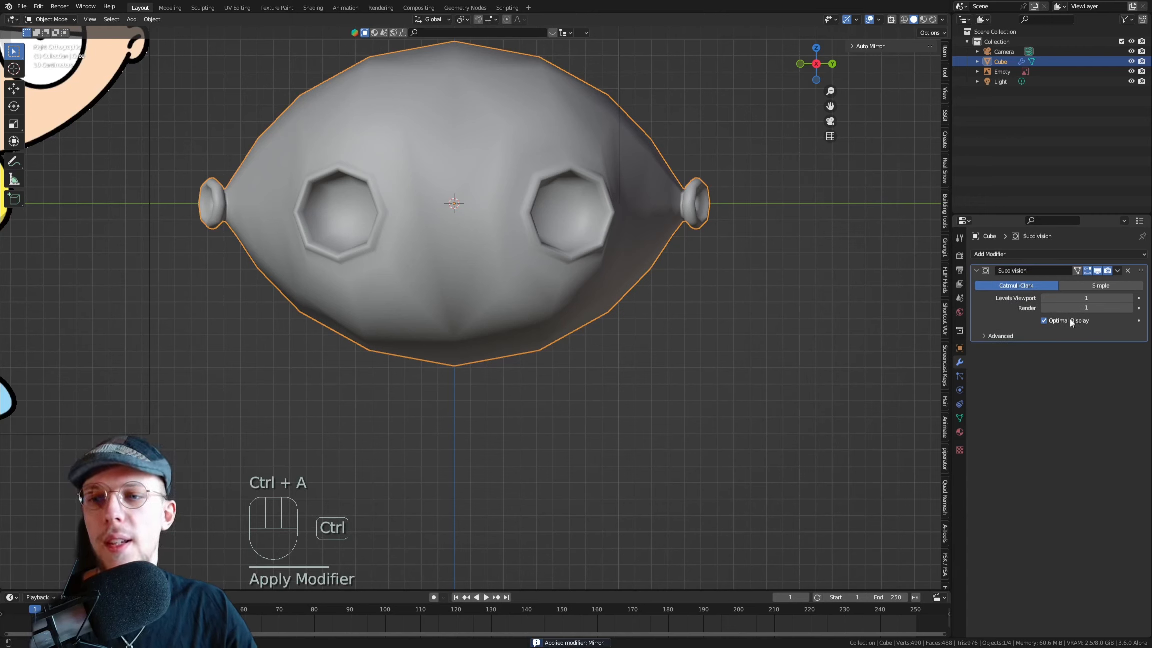
key(ctrl+a)
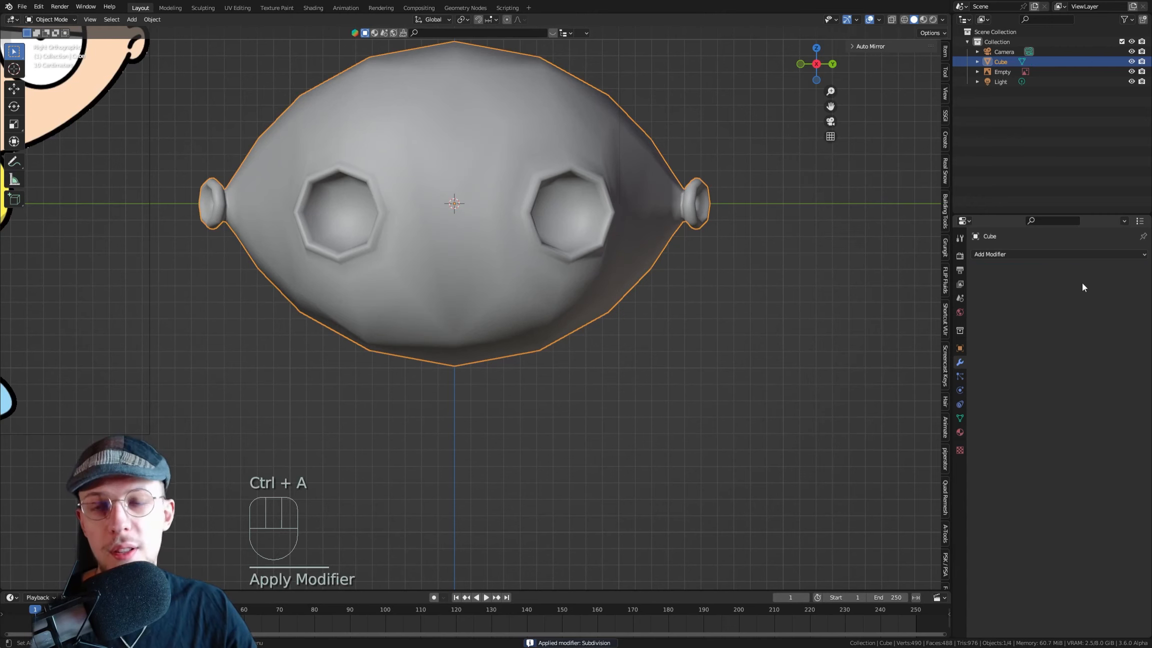
key(Tab)
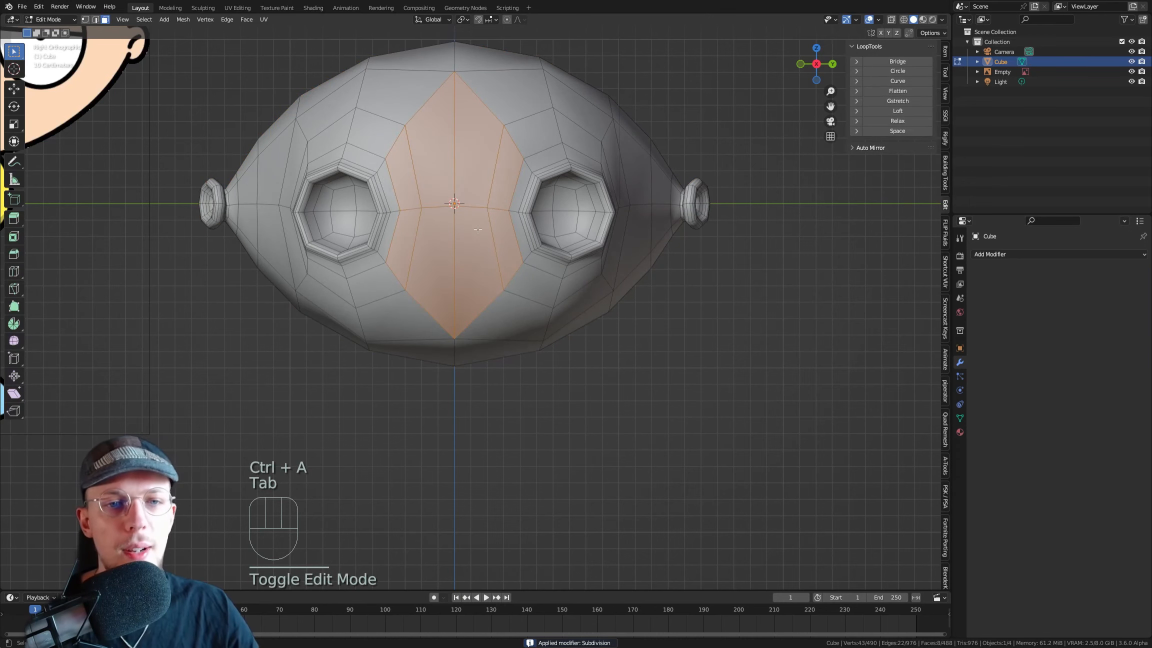
click(623, 352)
scroll(555, 310, down, 3)
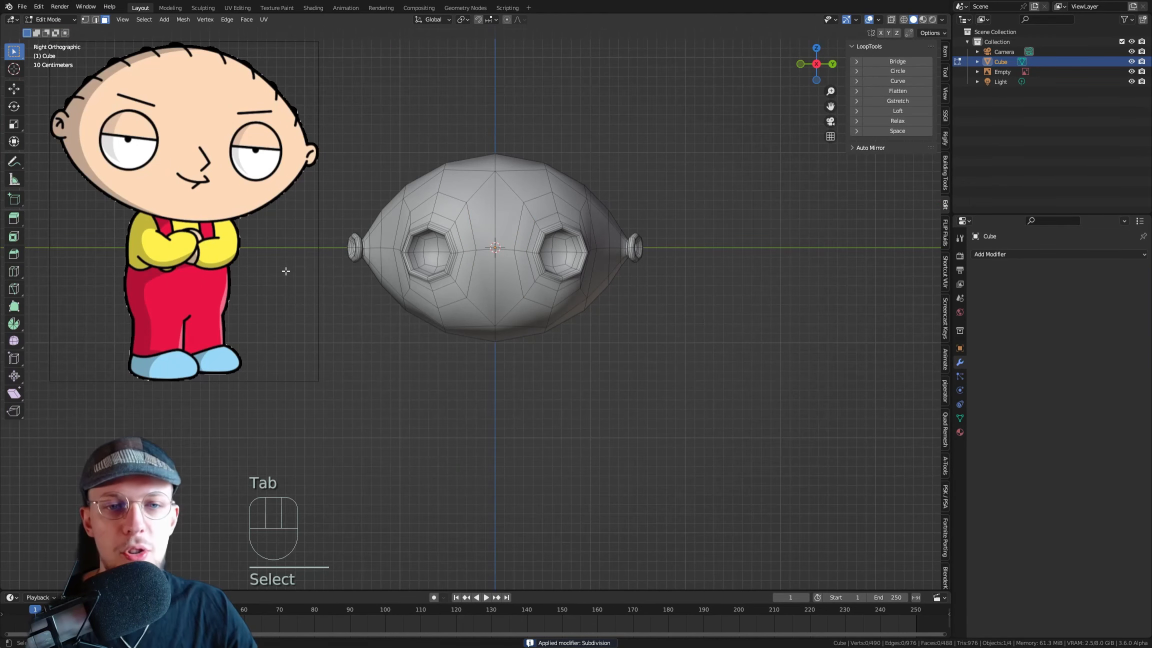
scroll(285, 271, up, 1)
key(Tab)
shift+middle_drag(691, 232, 615, 234)
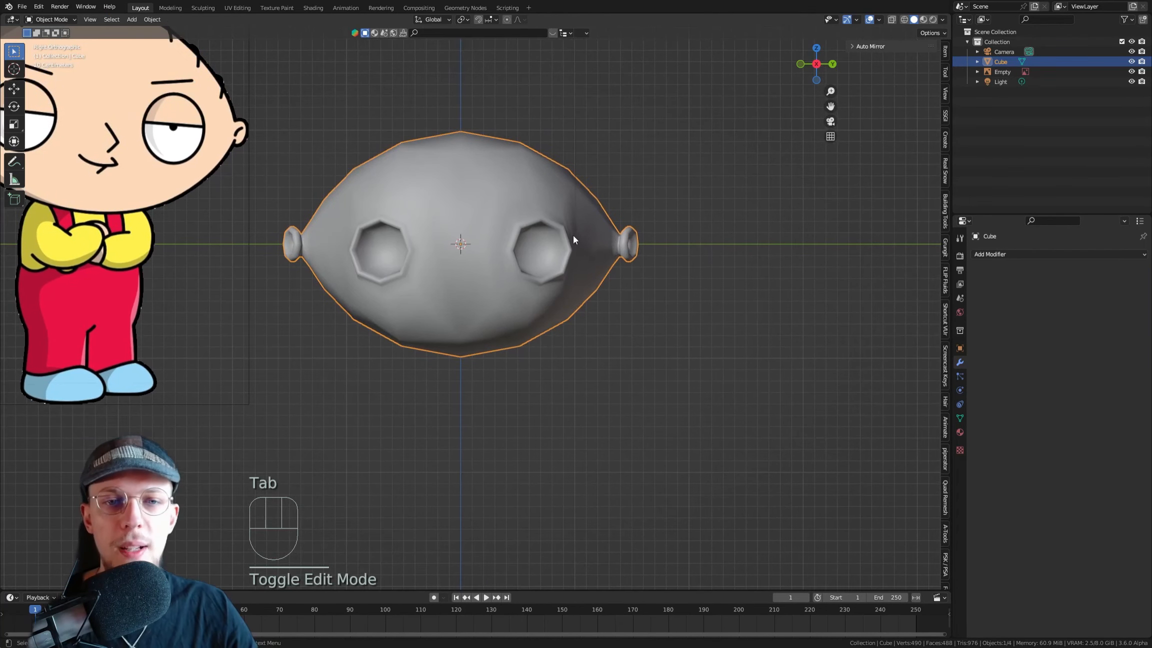
Add a new Subdivision Surface modifier to the head with the viewport level set to 2
click(996, 255)
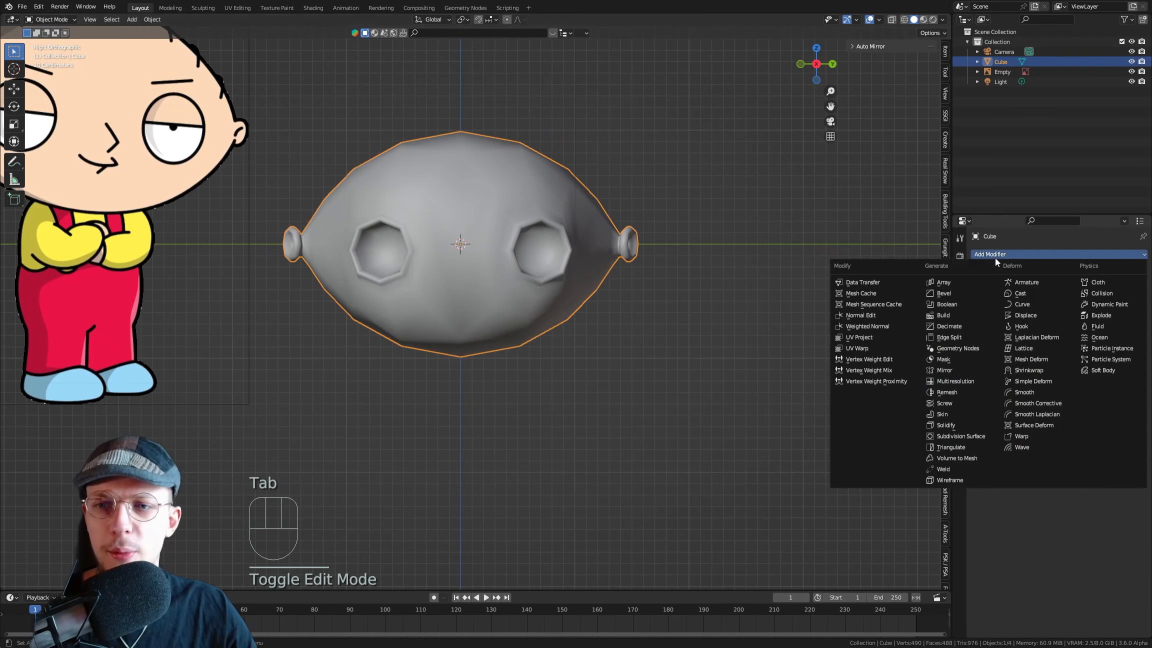
click(974, 436)
click(1088, 298)
text(2)
key(Tab)
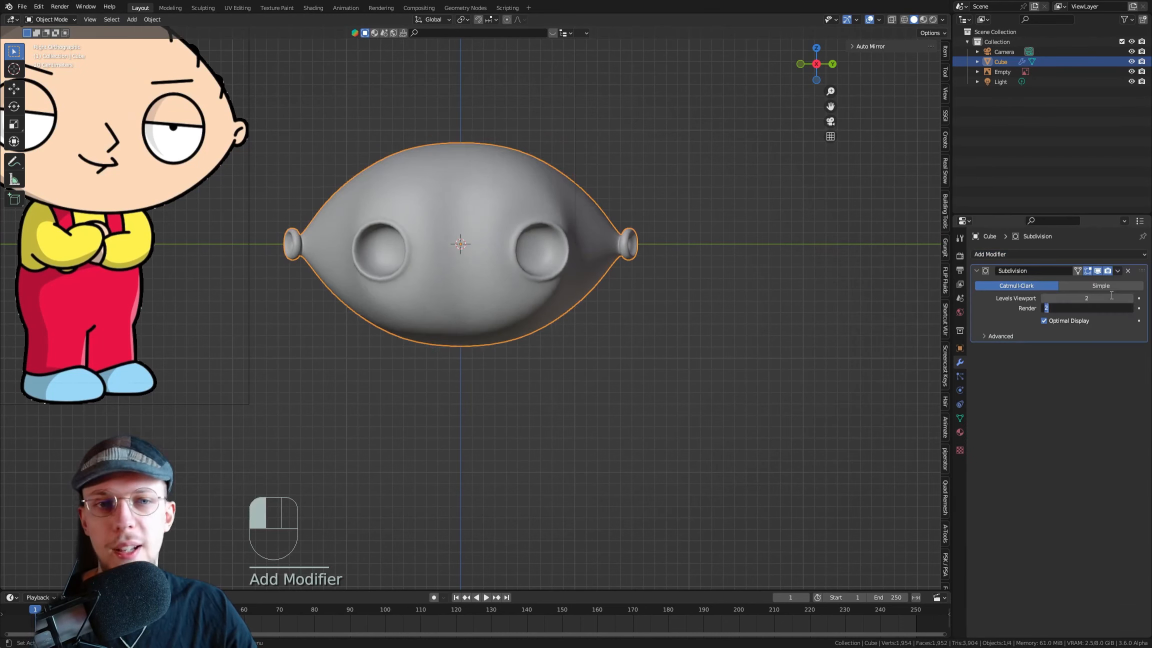
key(Return)
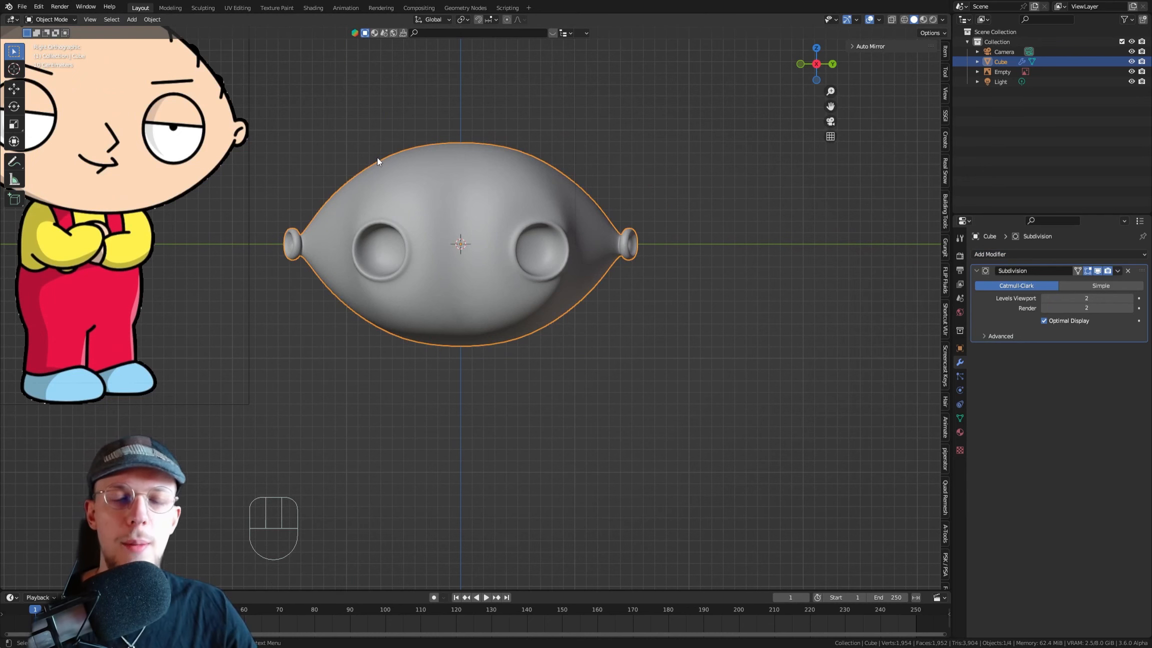
Examine the head's mesh in Edit Mode, comparing the eye sockets and the area between them with the reference character's face
shift+middle_drag(350, 185, 526, 203)
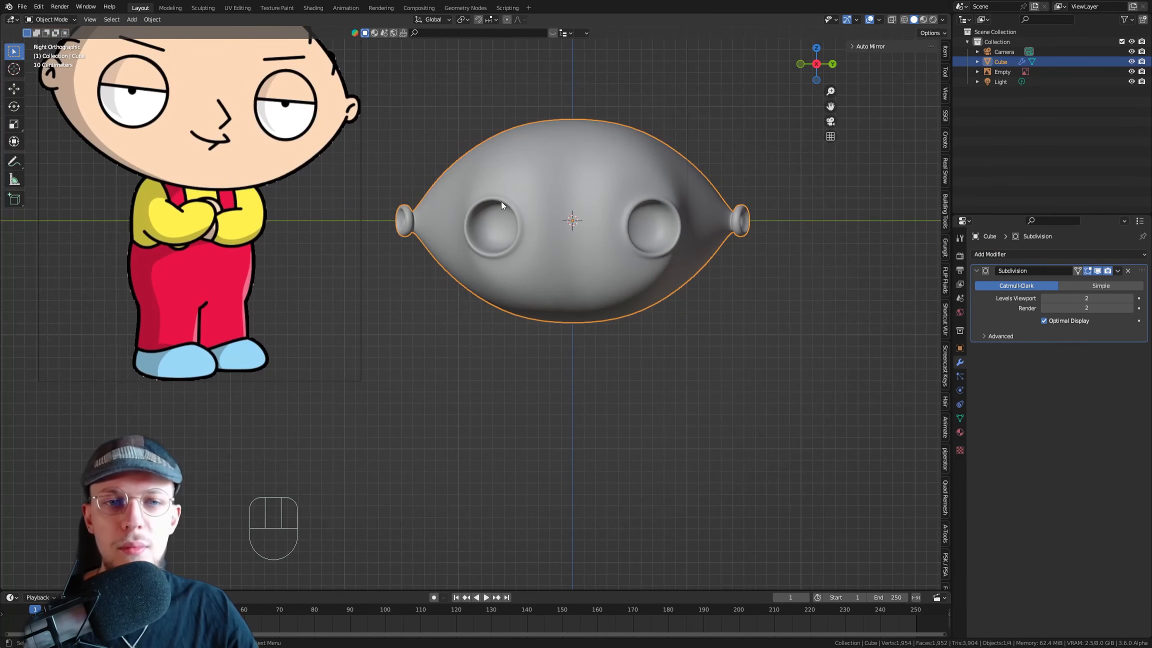
key(Tab)
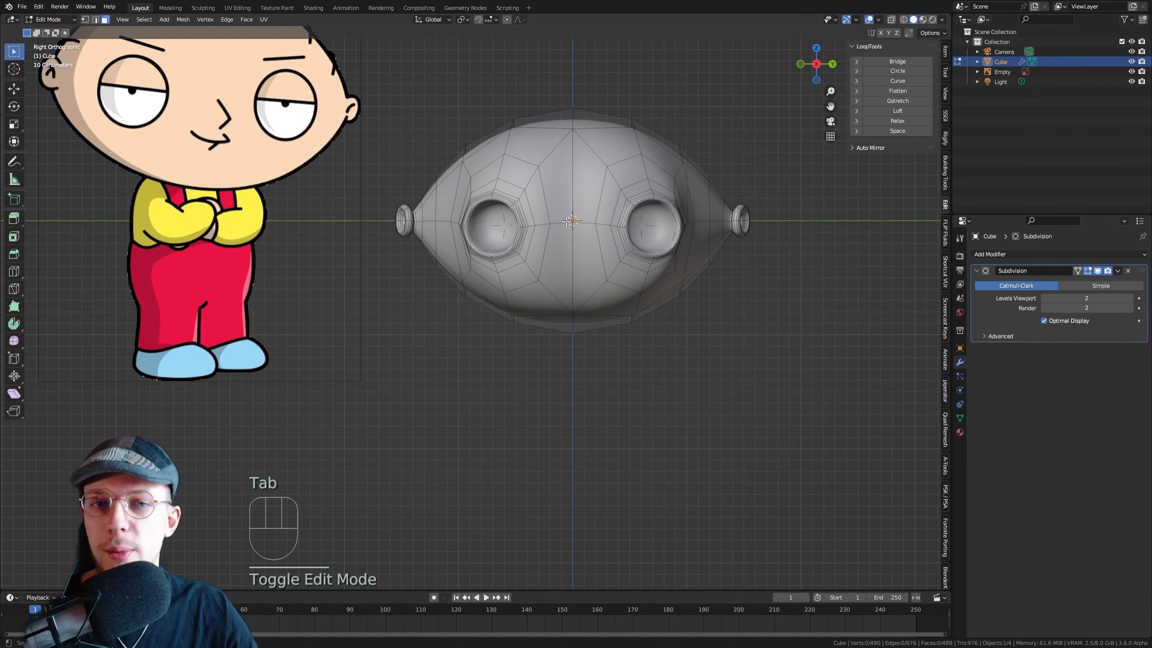
scroll(568, 221, down, 2)
shift+middle_drag(567, 222, 562, 242)
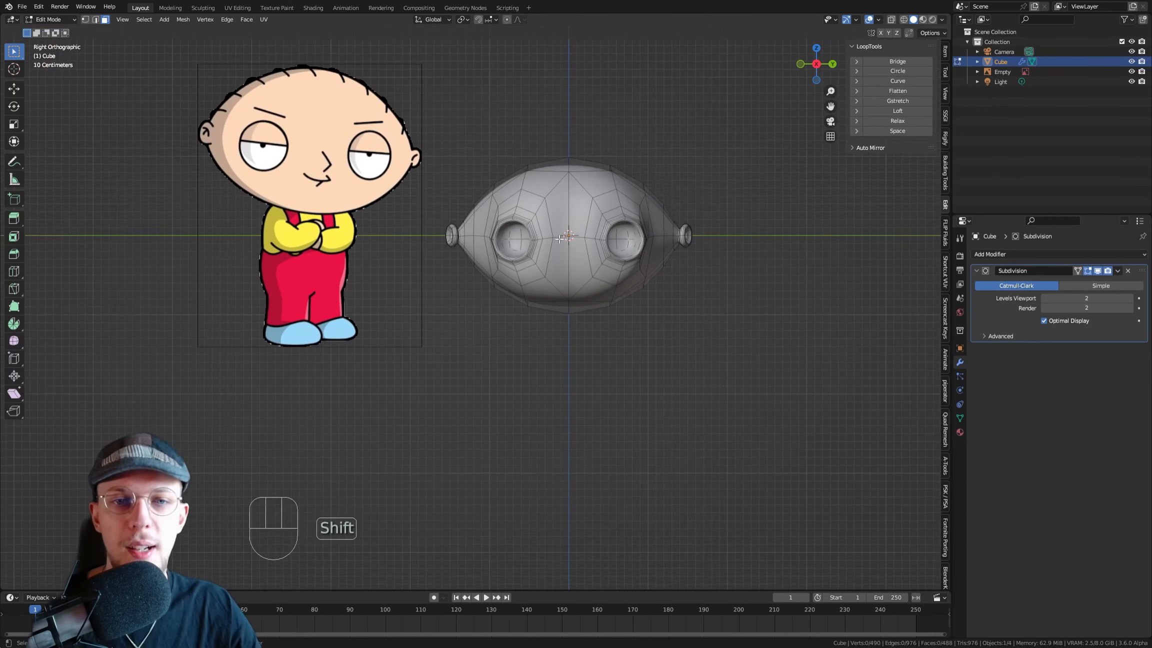
scroll(562, 242, up, 1)
scroll(565, 188, up, 1)
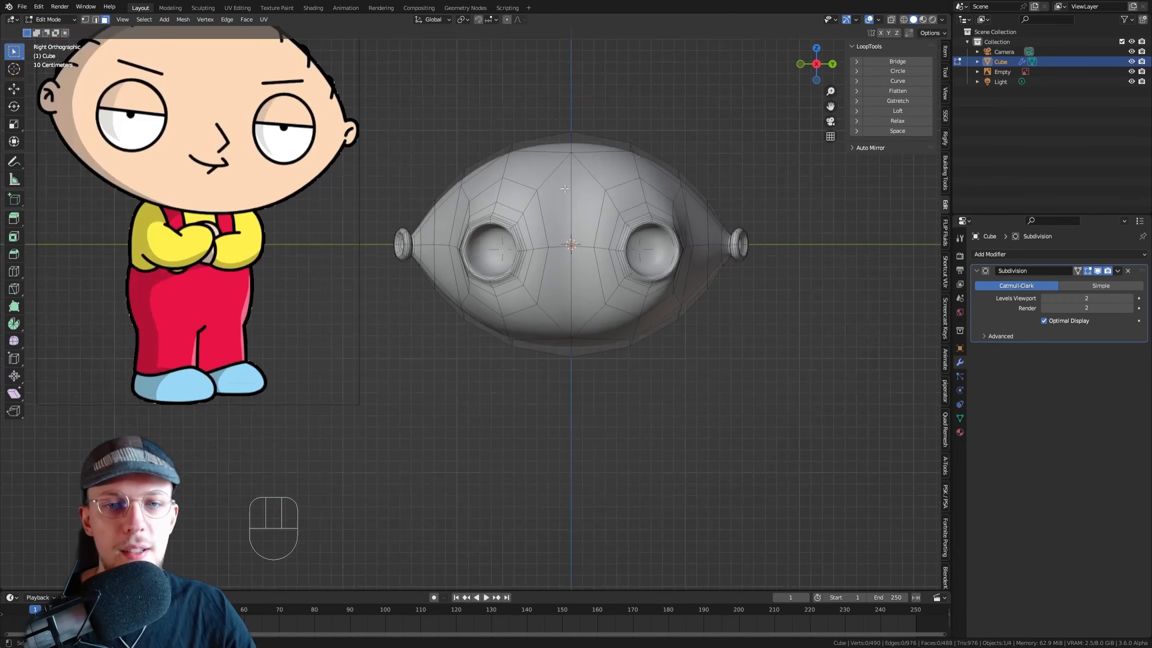
scroll(558, 227, down, 1)
scroll(286, 135, up, 3)
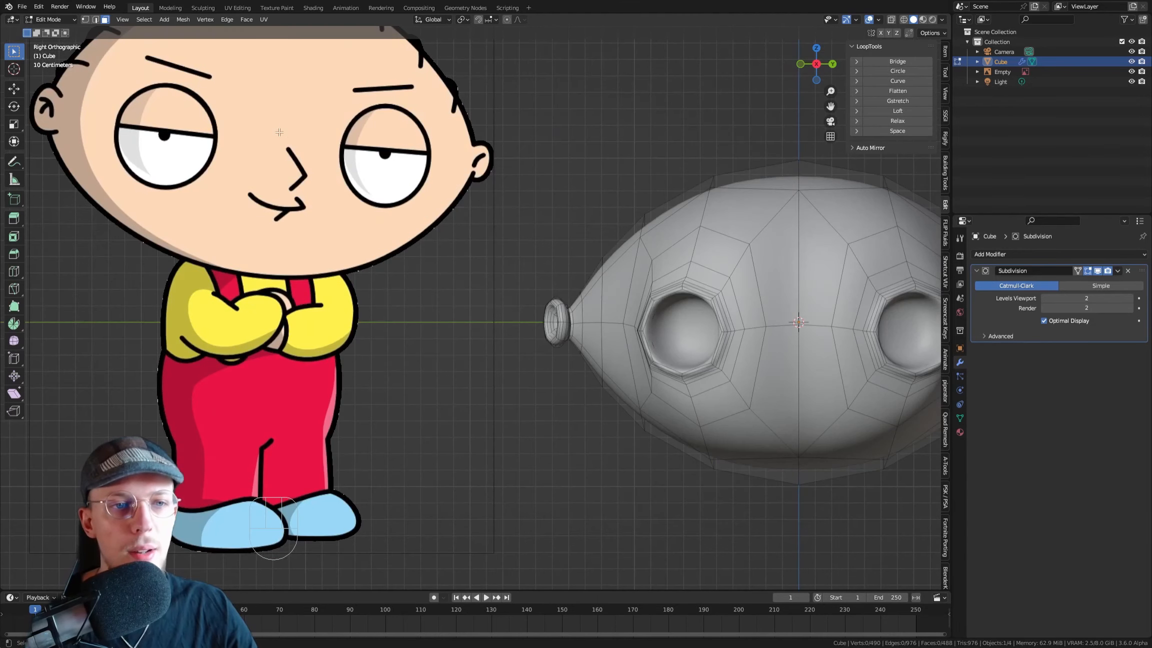
scroll(483, 235, down, 2)
shift+middle_drag(673, 266, 570, 221)
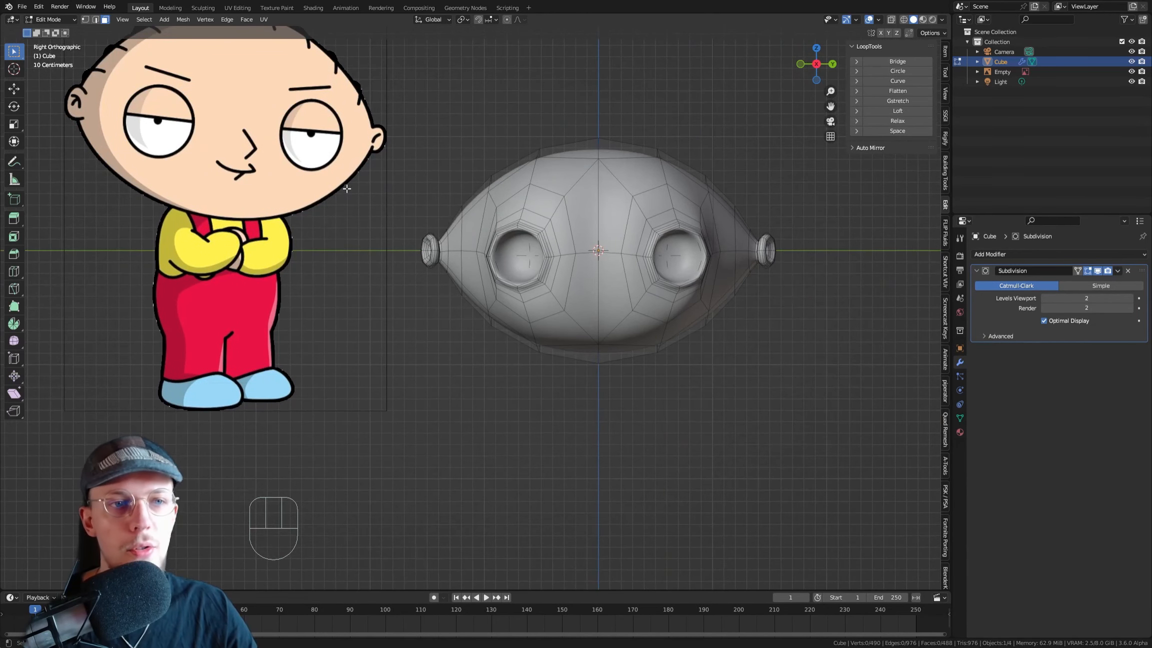
scroll(227, 144, up, 2)
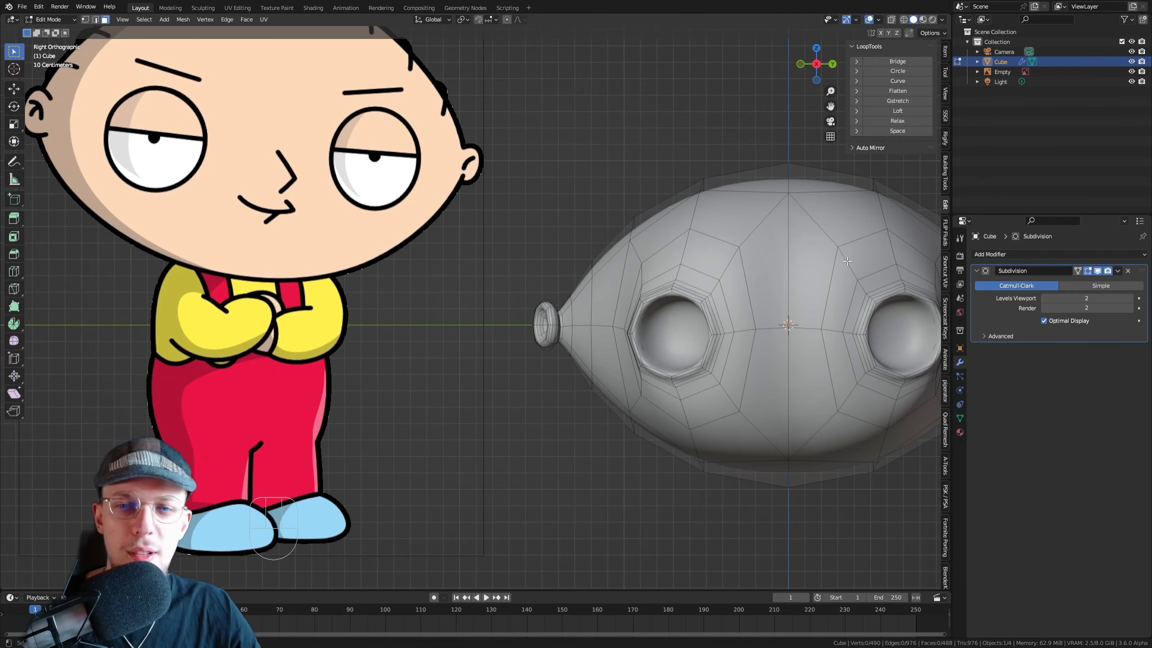
shift+middle_drag(844, 259, 758, 257)
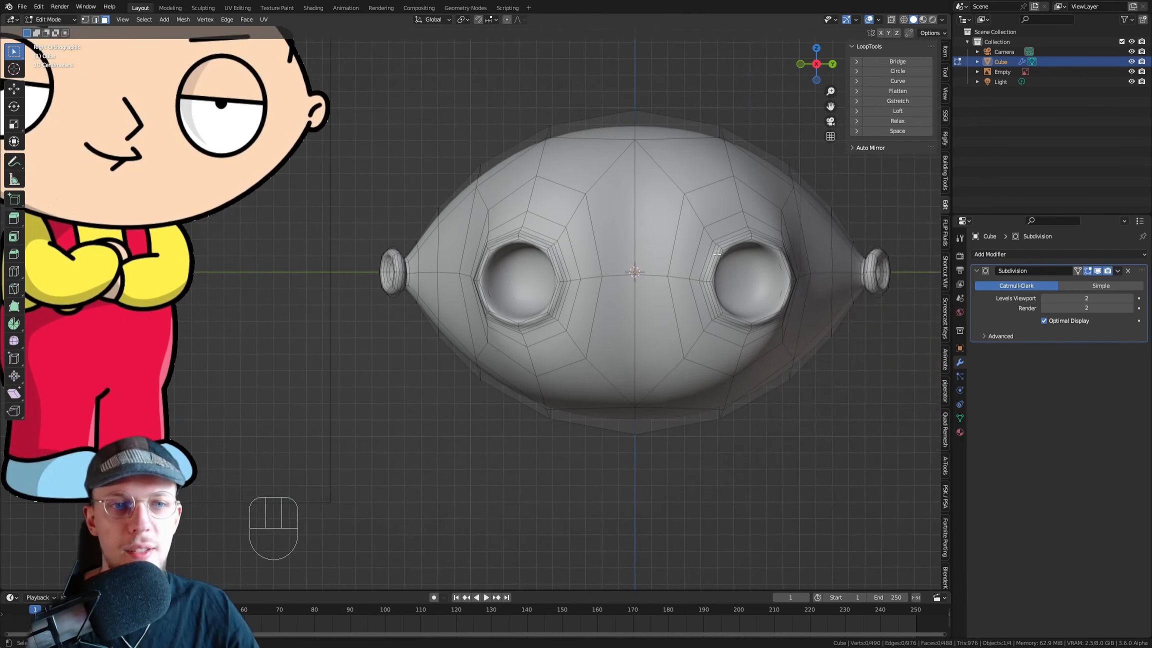
scroll(716, 254, down, 2)
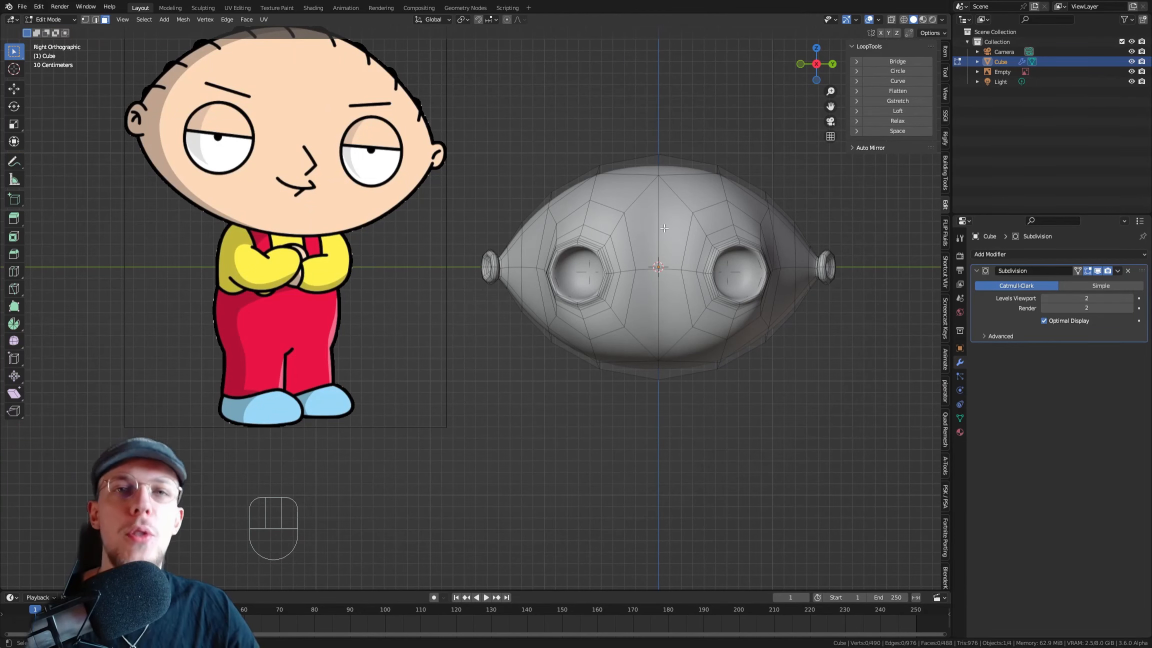
scroll(666, 278, up, 3)
shift+middle_drag(663, 245, 651, 285)
scroll(651, 285, down, 2)
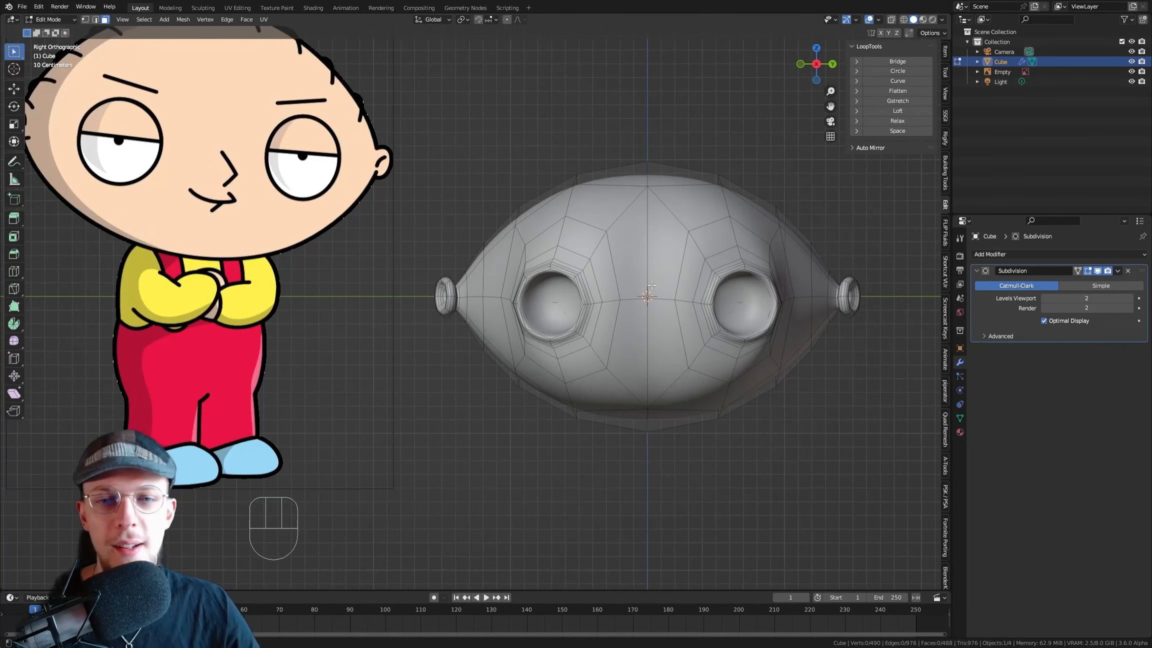
Select the two faces on either side of the centre line, just below the level of the eye sockets
scroll(628, 318, up, 3)
key(3)
click(629, 336)
shift+click(688, 356)
scroll(625, 314, down, 4)
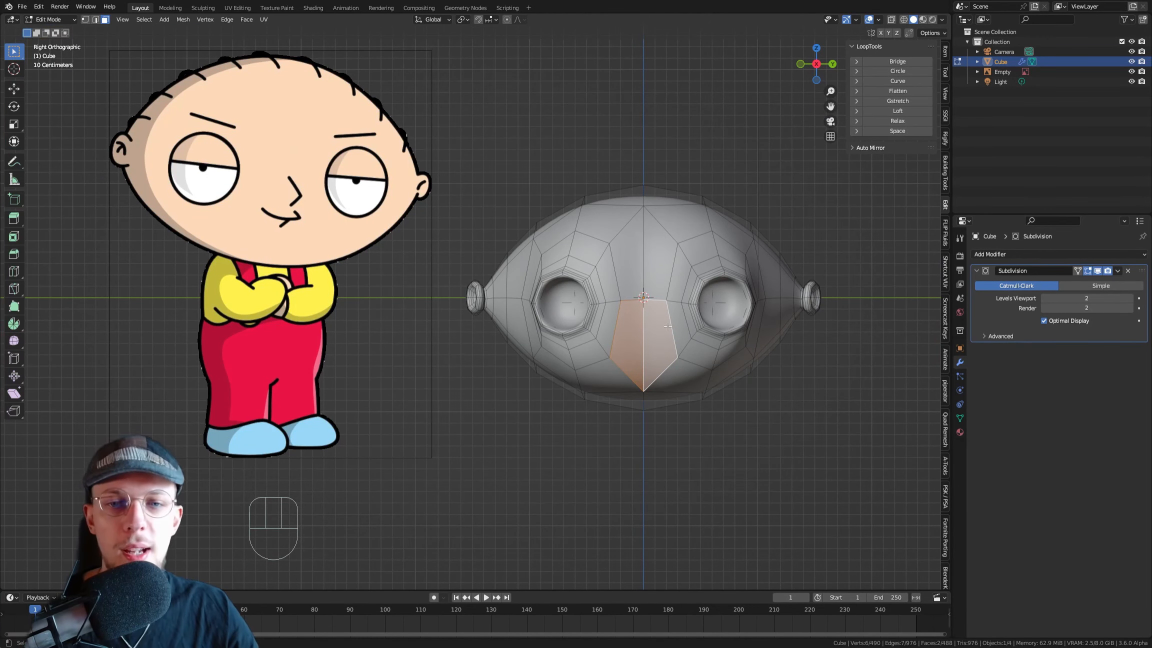
scroll(668, 326, up, 2)
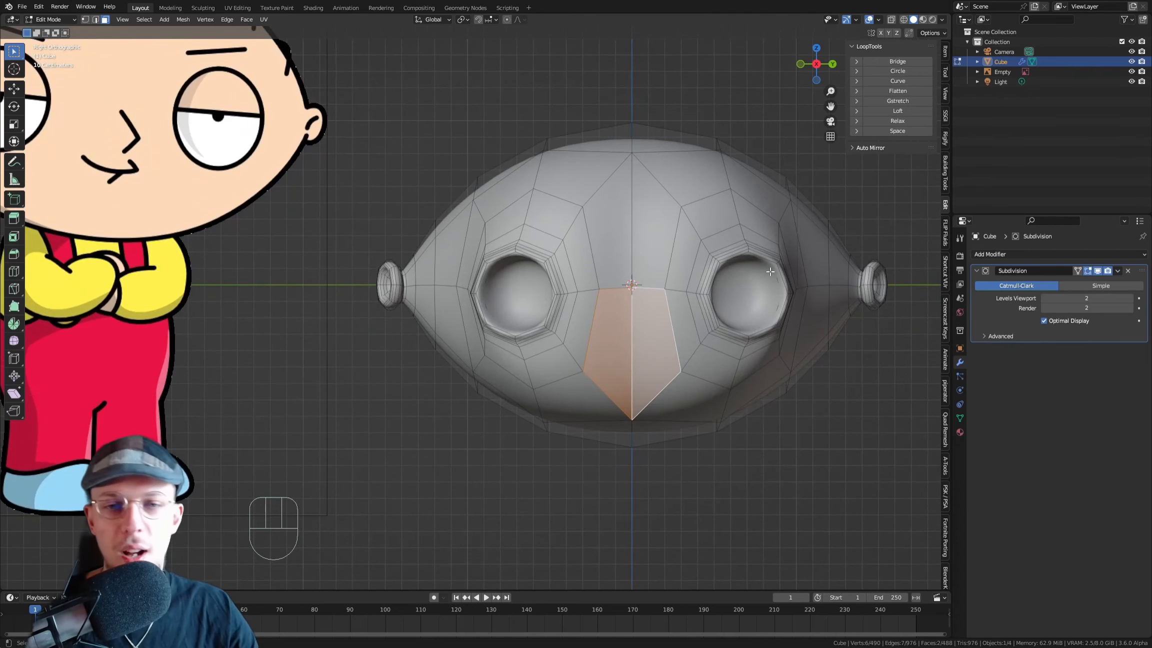
Try extruding the two selected faces slightly outward from the head and inspect the extrusion from several angles
middle_drag(642, 287, 626, 264)
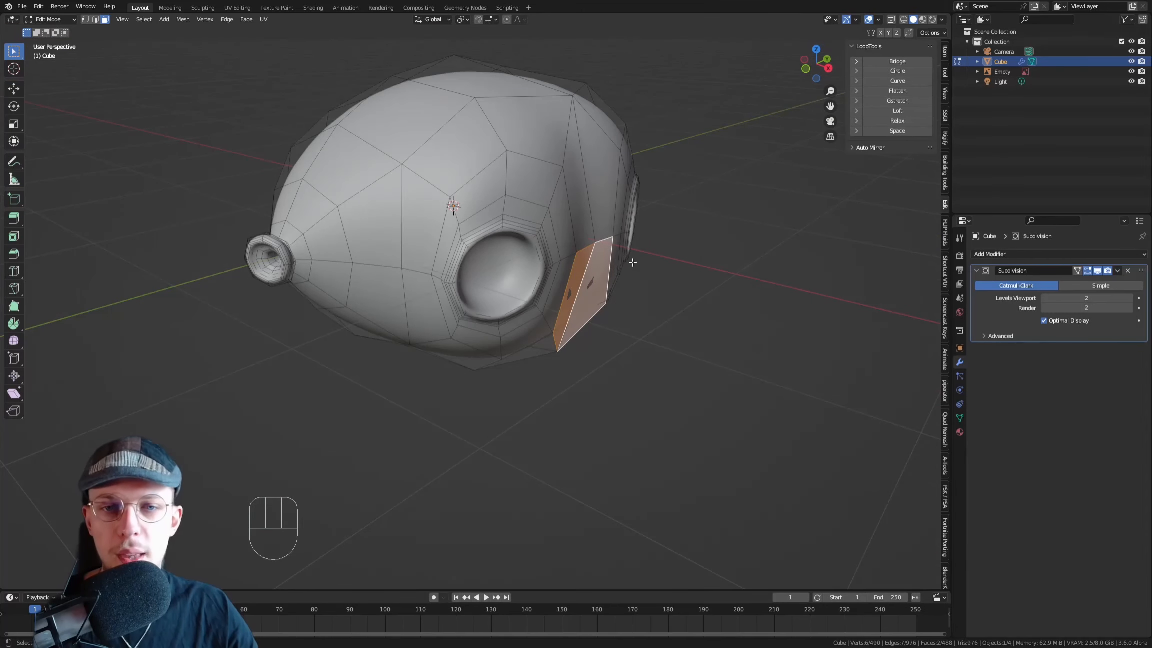
key(e)
click(635, 267)
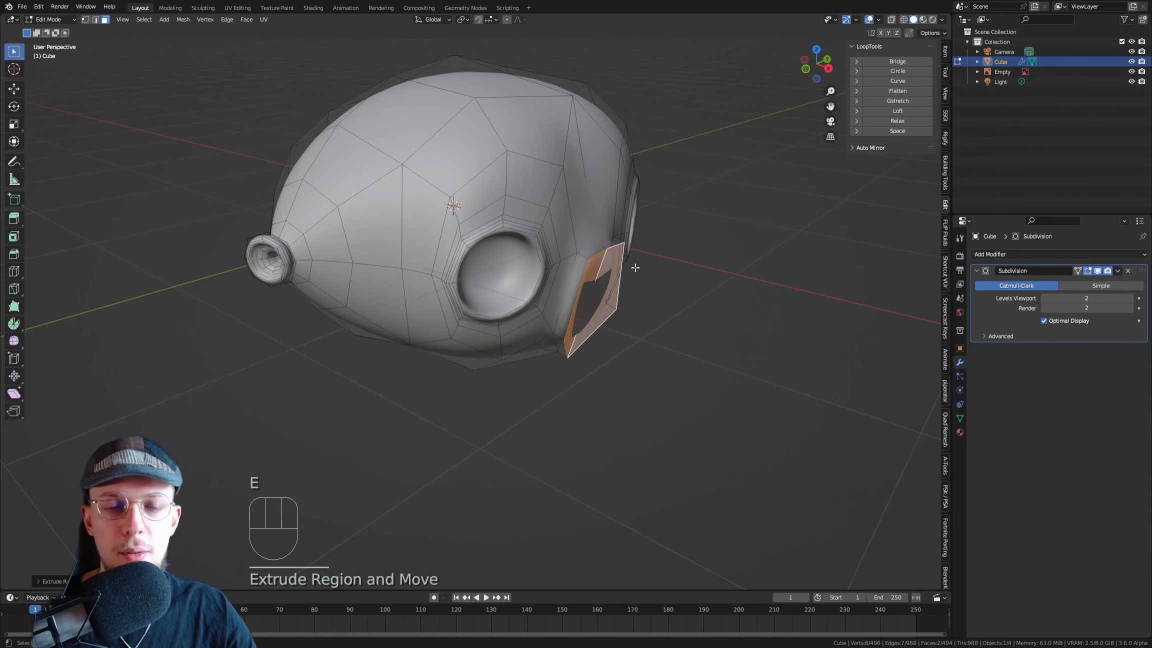
key(KP_3)
key(KP_1)
scroll(648, 265, up, 3)
shift+middle_drag(648, 265, 551, 230)
middle_drag(583, 283, 505, 296)
mouse_move(674, 375)
middle_down()
mouse_move(720, 365)
mouse_move(690, 382)
middle_up()
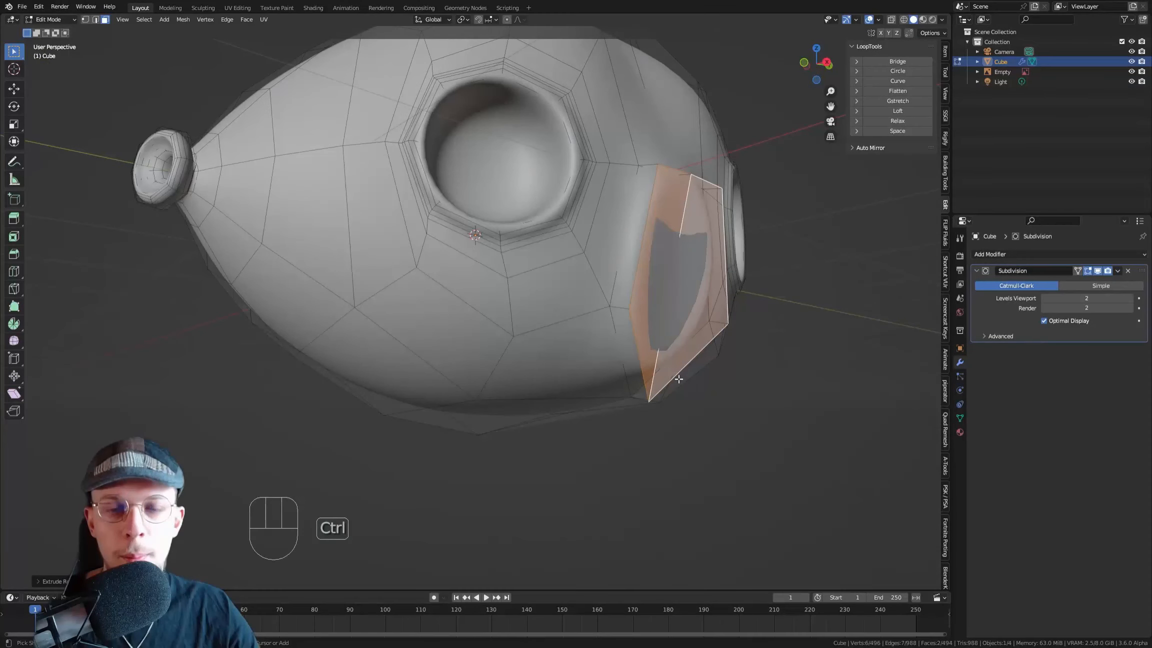
Undo the extrusion and the selection of the second face, and switch to the front view
key(ctrl+z)
key(ctrl+z)
middle_drag(682, 301, 388, 224)
key(KP_1)
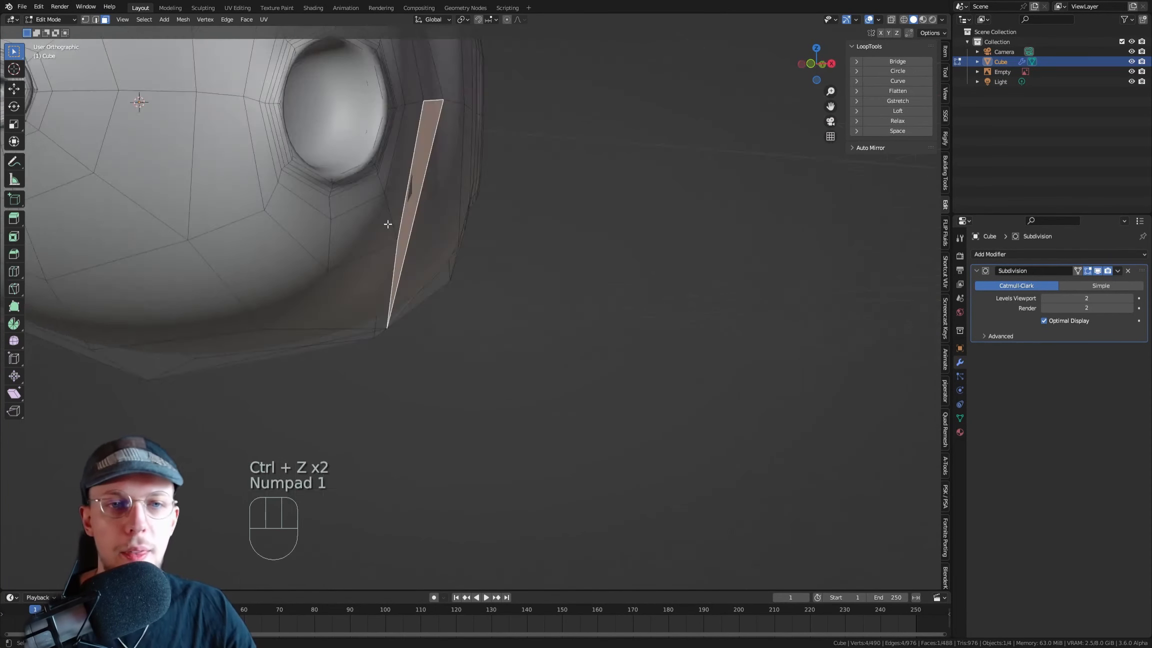
Select both faces astride the centre line between the eye sockets in the right view and inset them slightly
key(KP_3)
shift+click(488, 166)
shift+middle_drag(489, 166, 483, 220)
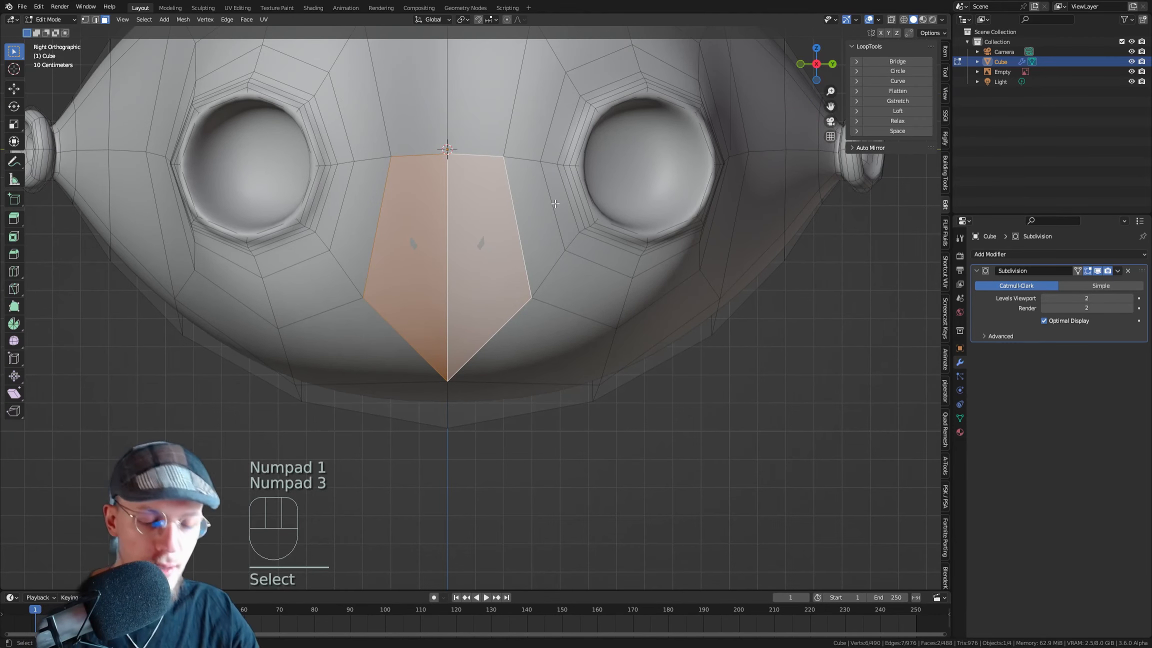
key(i)
click(560, 278)
Slide the inset's bottom centre vertex upward along the centre line to square off the nose area
key(1)
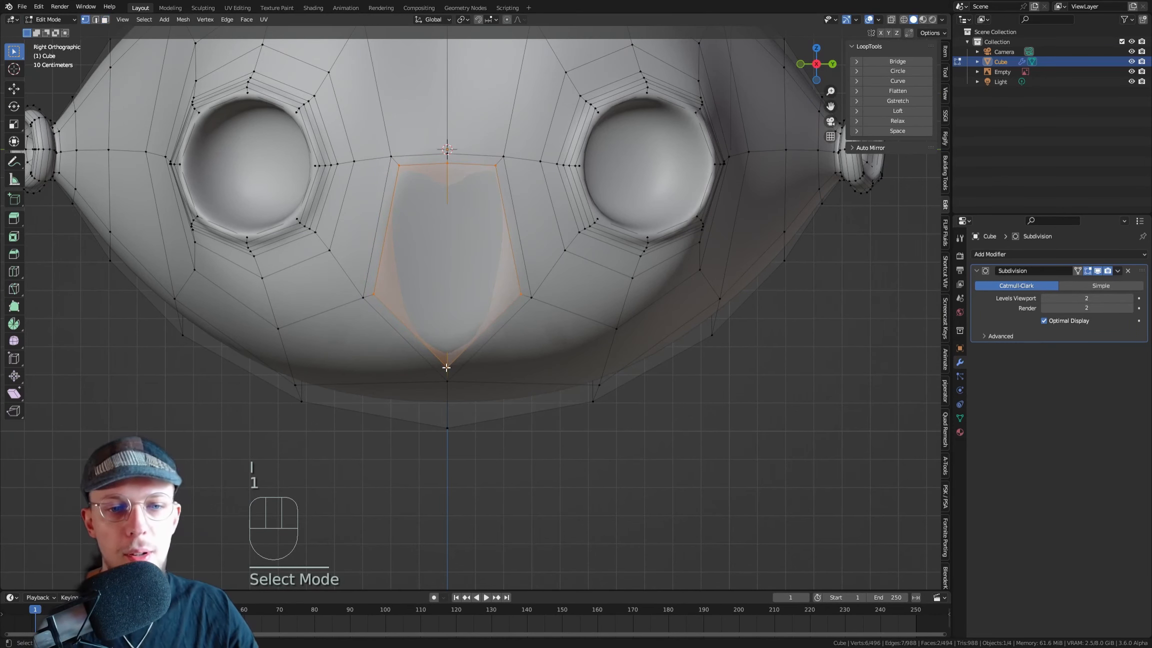
scroll(500, 310, down, 3)
click(448, 335)
key(g)
key(g)
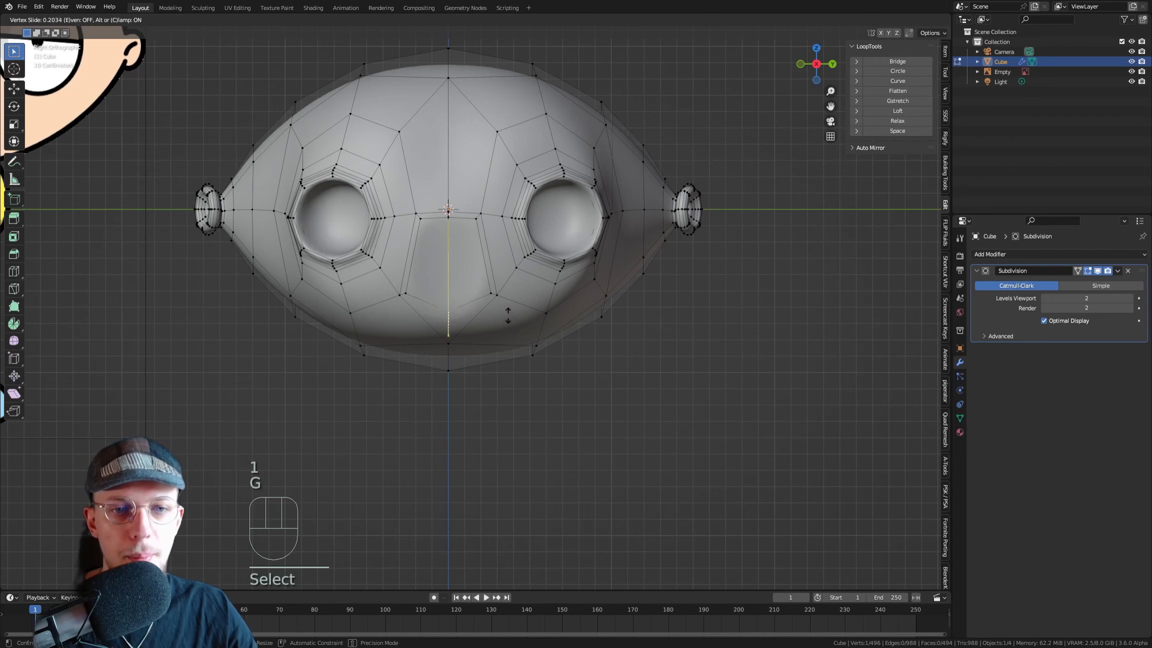
click(430, 288)
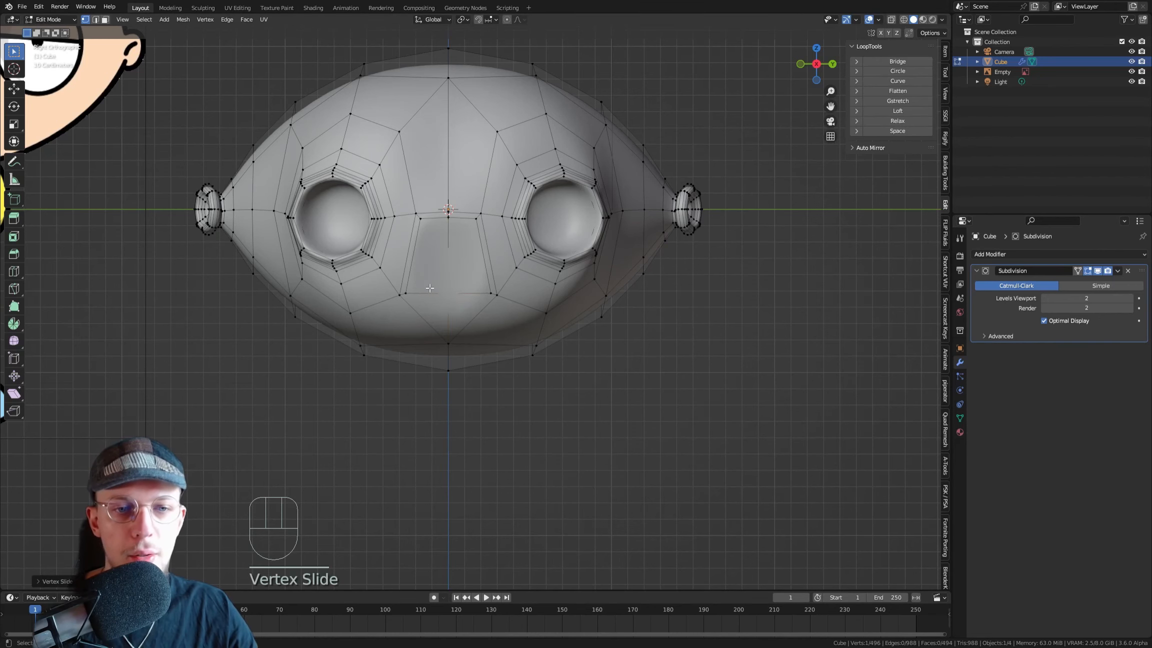
Select the two inset faces and compare their outline with the nose in the reference character's face
key(2)
click(415, 294)
scroll(433, 287, up, 3)
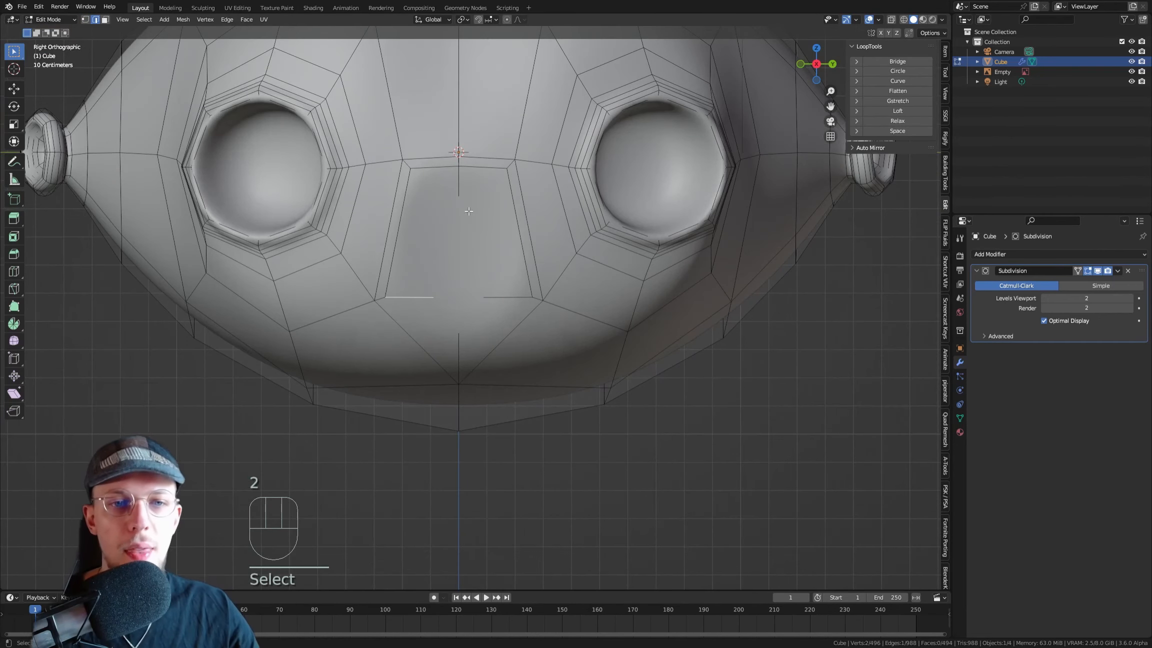
key(3)
click(434, 227)
shift+click(490, 233)
scroll(493, 237, down, 6)
shift+middle_drag(271, 126, 324, 187)
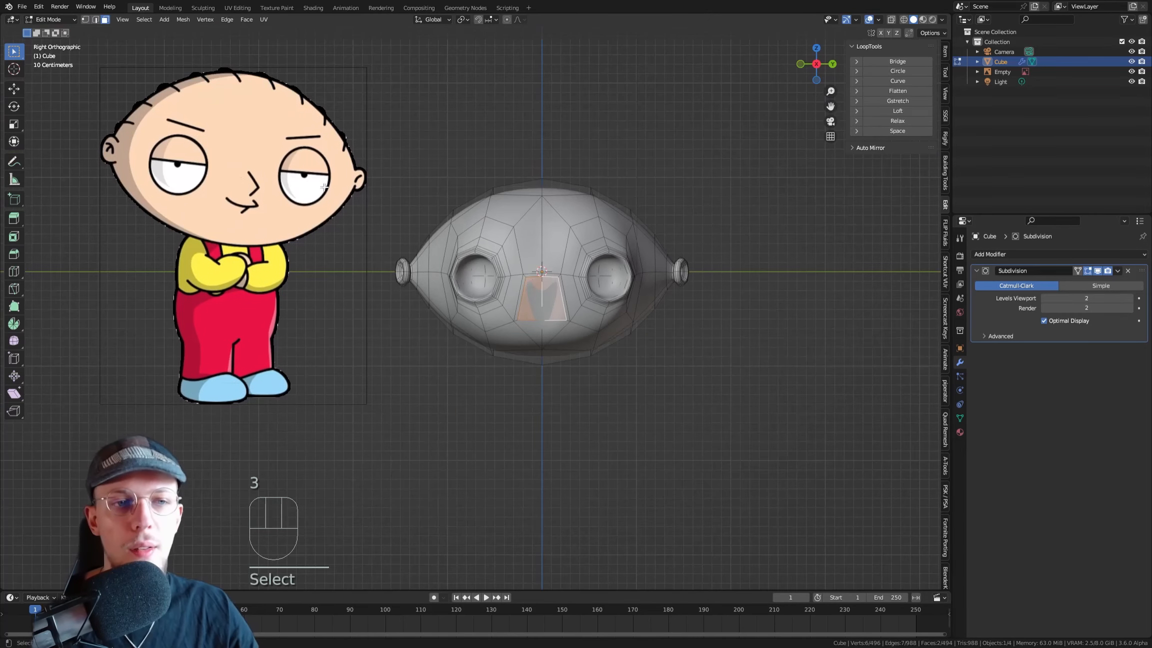
scroll(271, 187, up, 4)
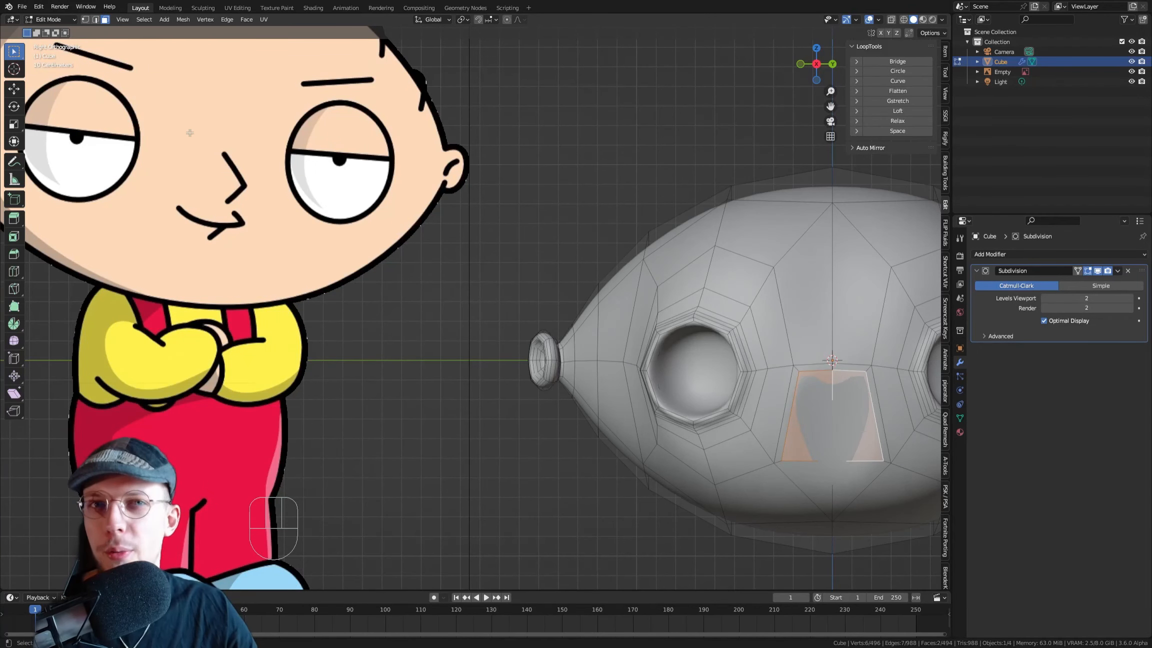
shift+middle_drag(841, 319, 570, 215)
scroll(570, 215, up, 2)
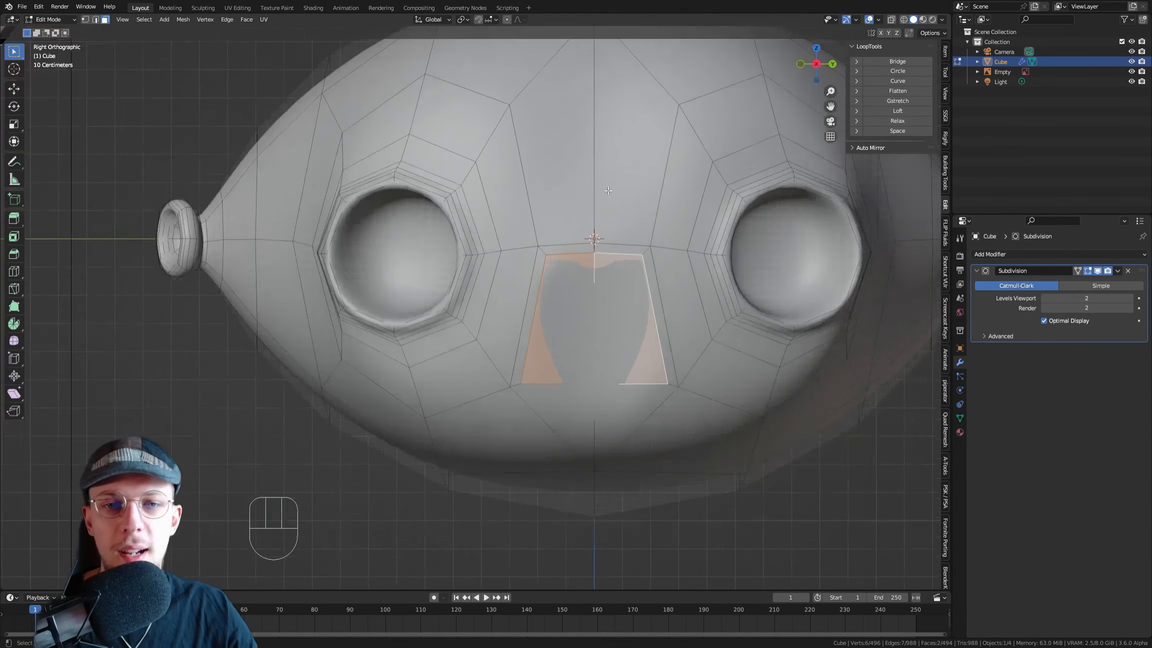
Slide the centre vertex just above the inset faces upward along the head's centre line
key(1)
click(595, 243)
key(g)
key(g)
click(632, 154)
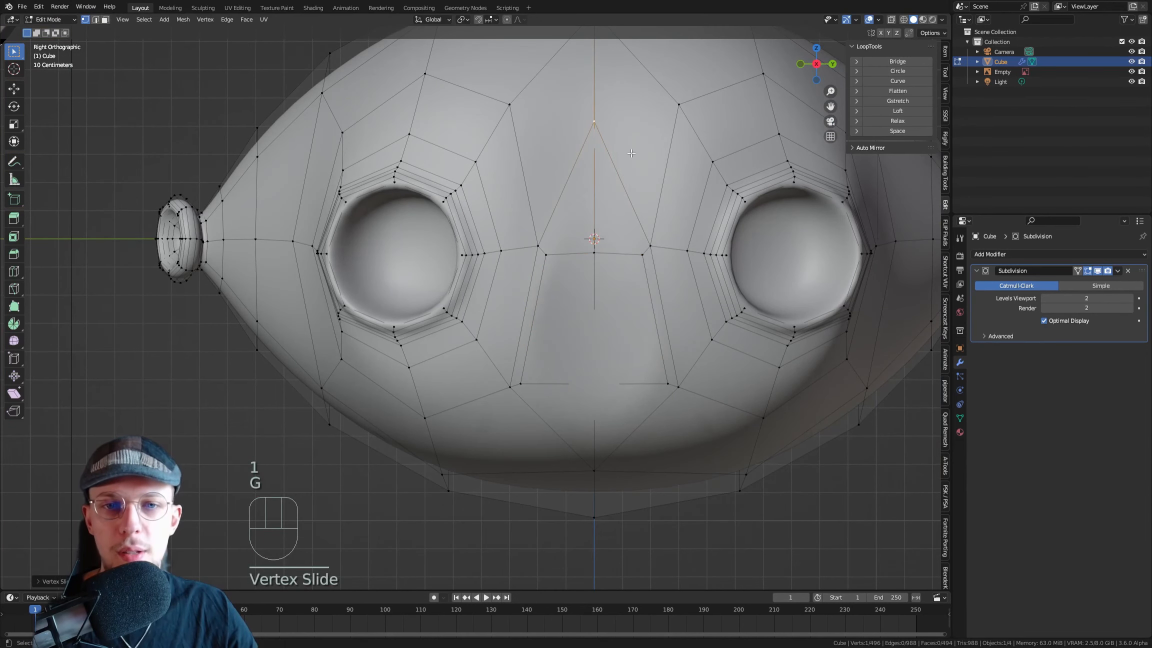
Slide the inset's top centre vertex upward into a point and adjust the centre vertex above it slightly downward
key(g)
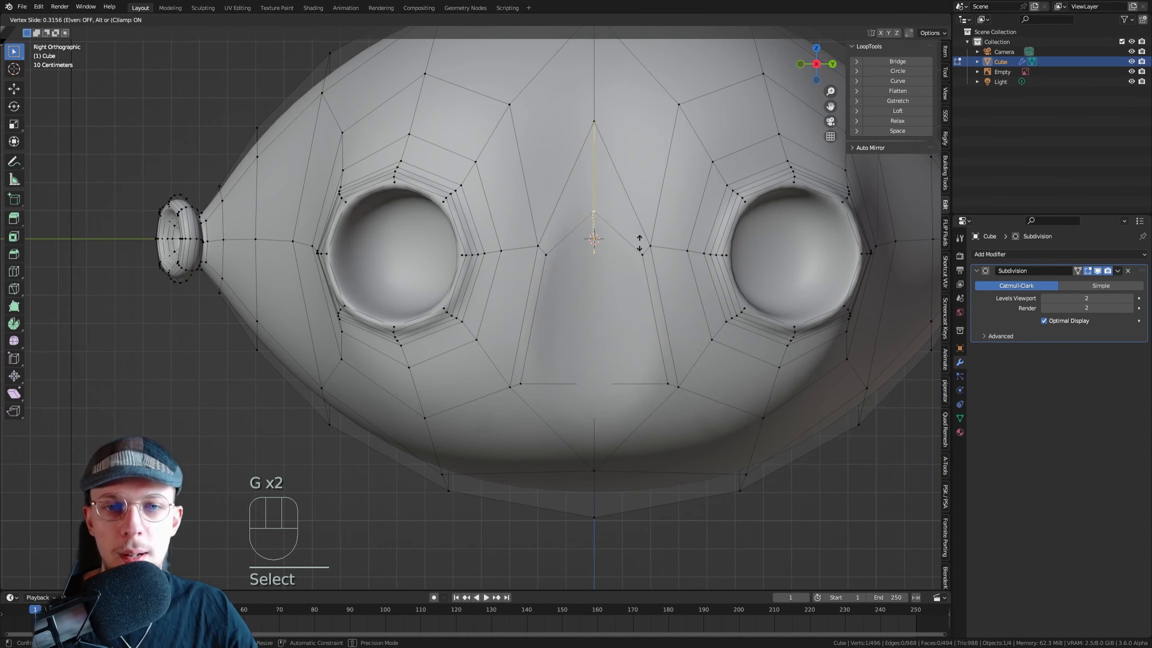
click(613, 142)
key(g)
click(640, 159)
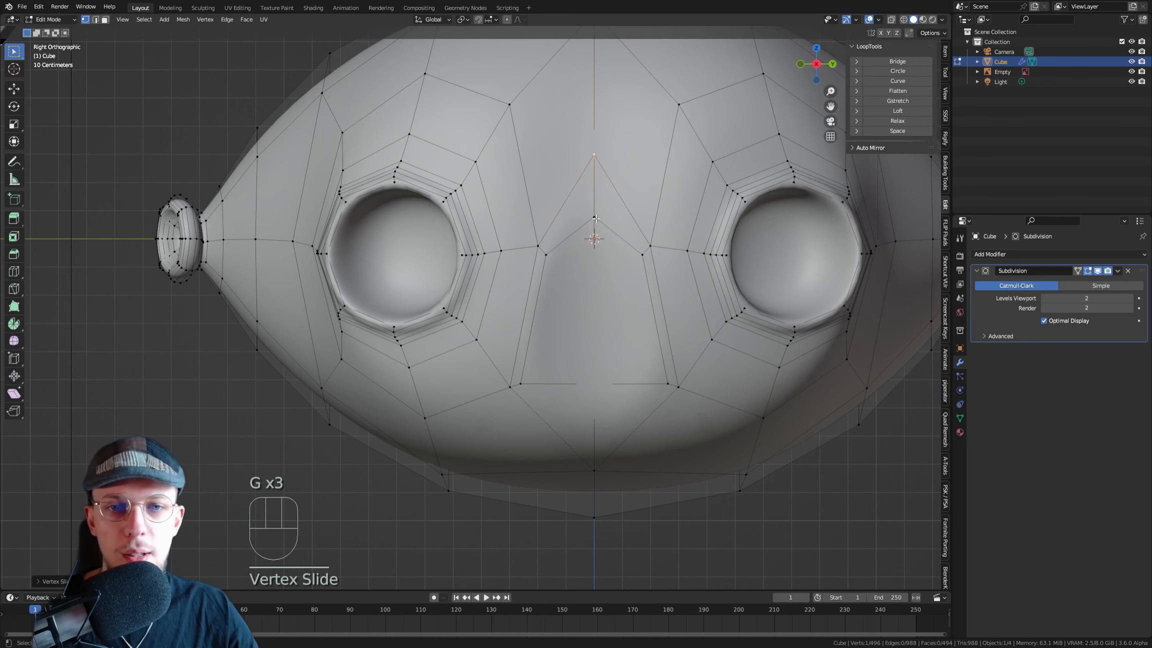
key(g)
click(615, 253)
shift+middle_drag(615, 253, 566, 191)
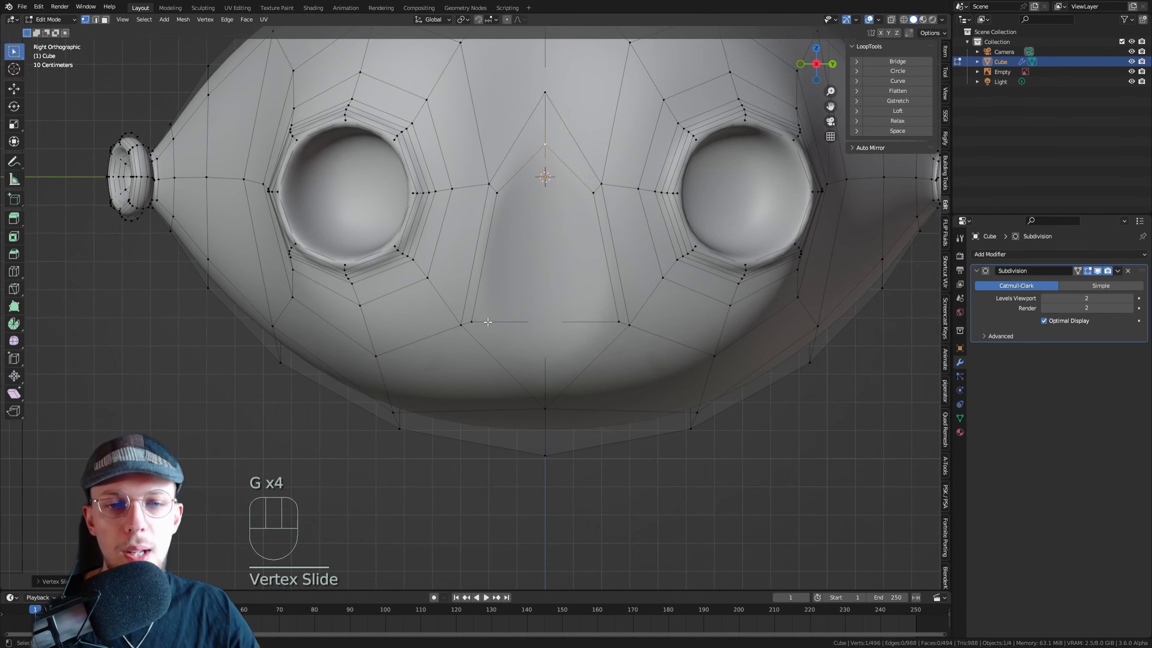
Slide the inset's lower corner vertices upward and its bottom centre vertex downward to refine the nose outline
click(470, 322)
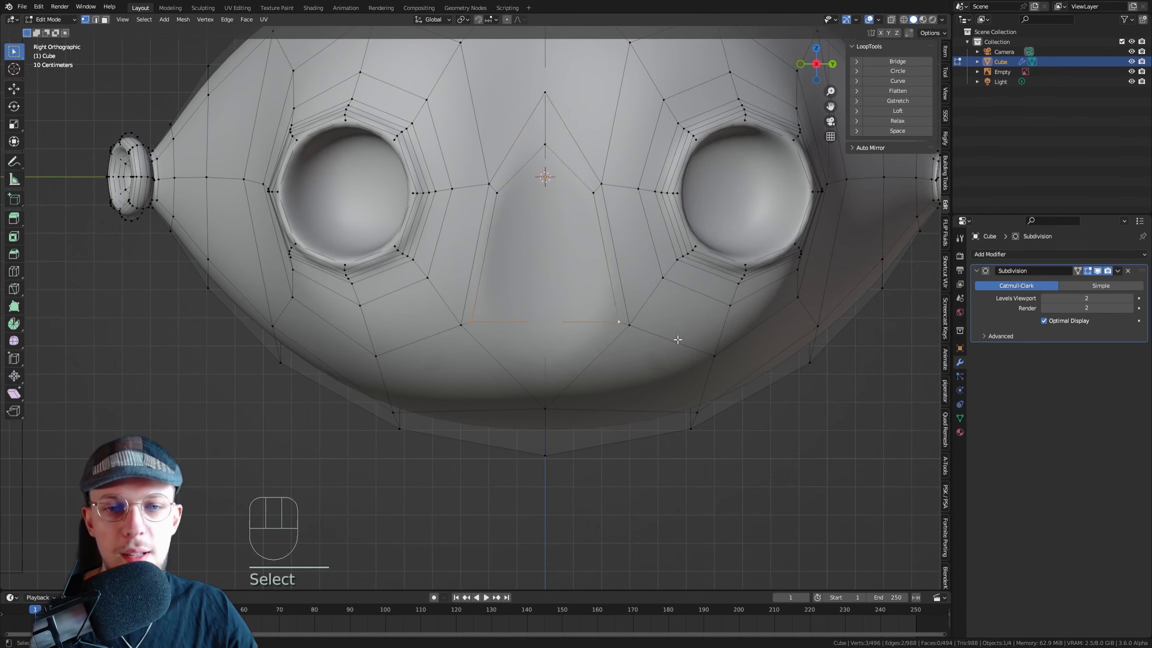
key(g)
key(g)
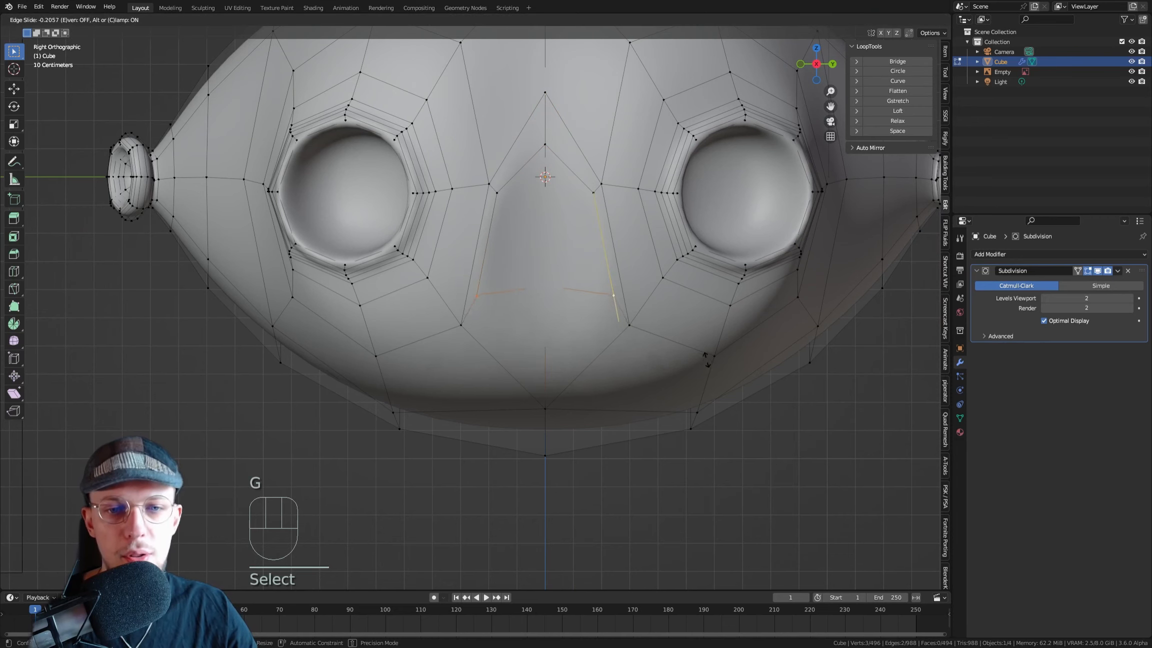
click(705, 356)
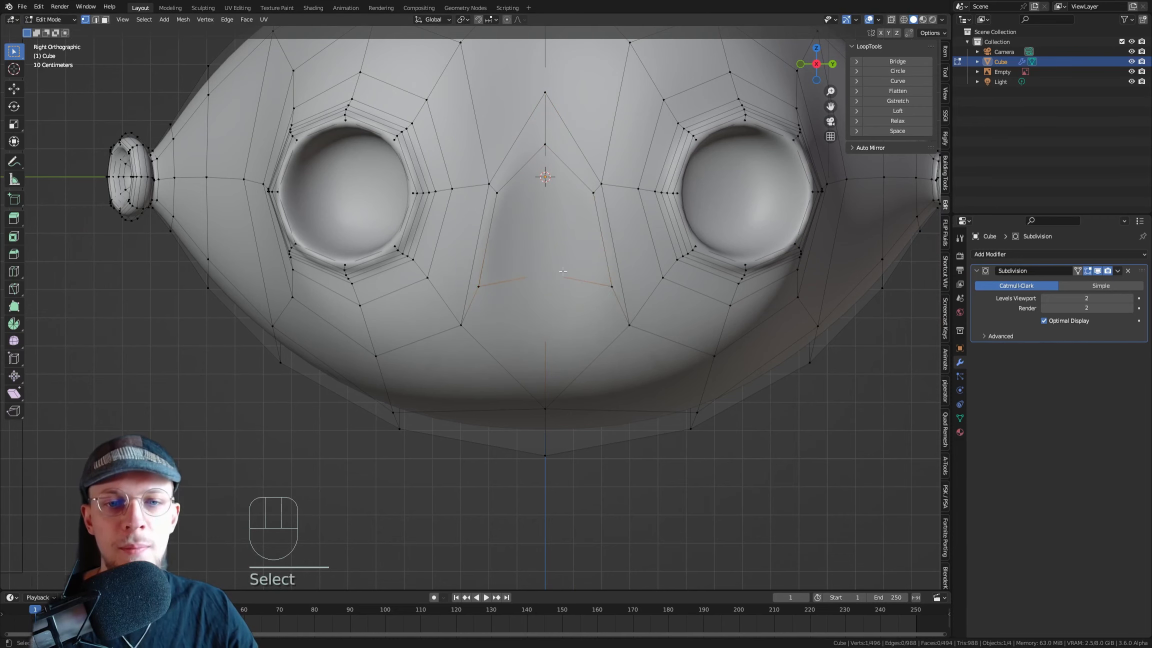
key(g)
key(g)
click(570, 288)
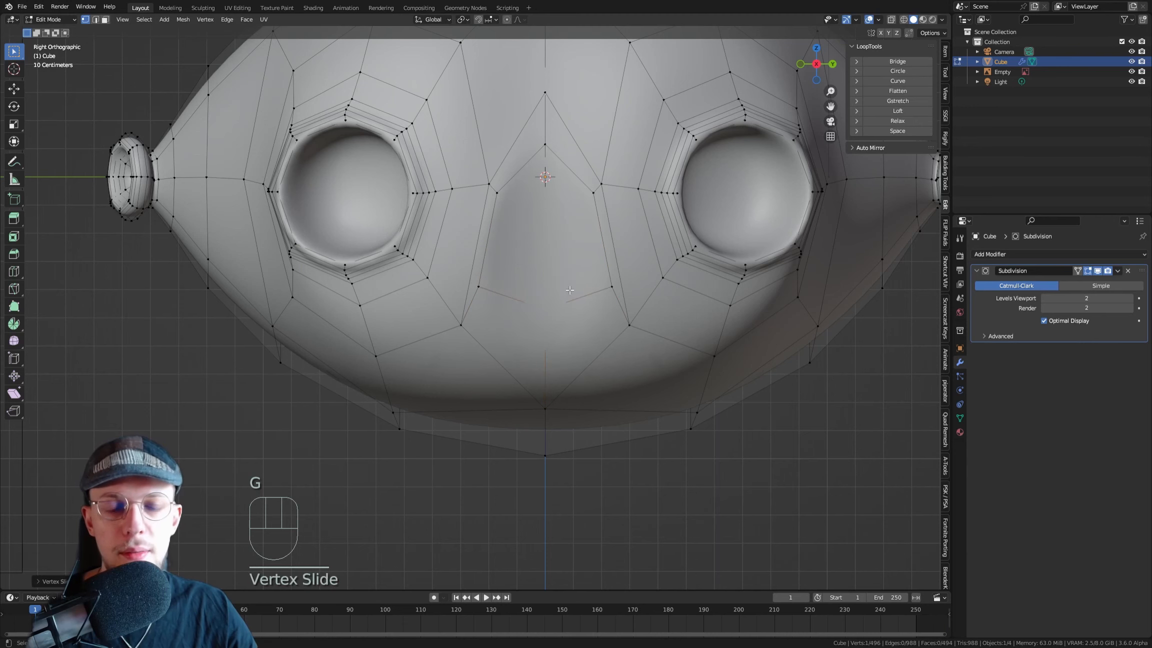
Select the two inset nose faces and, in the front view, move them slightly outward from the head and rotate them
key(3)
click(524, 278)
shift+click(571, 264)
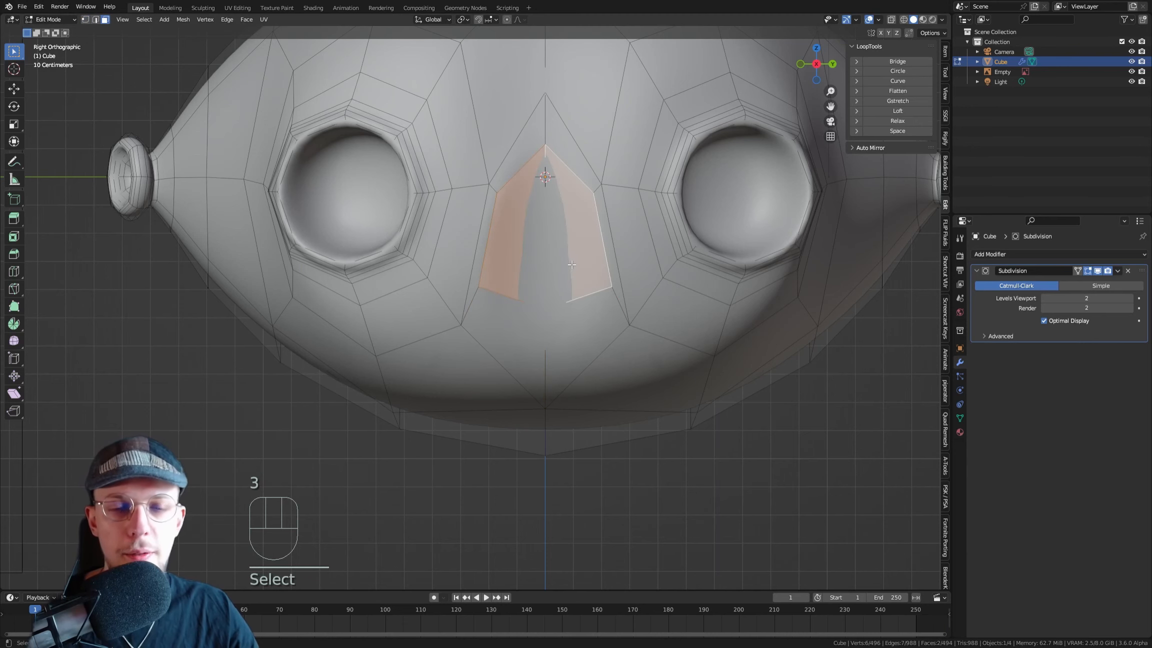
key(KP_3)
key(KP_1)
key(g)
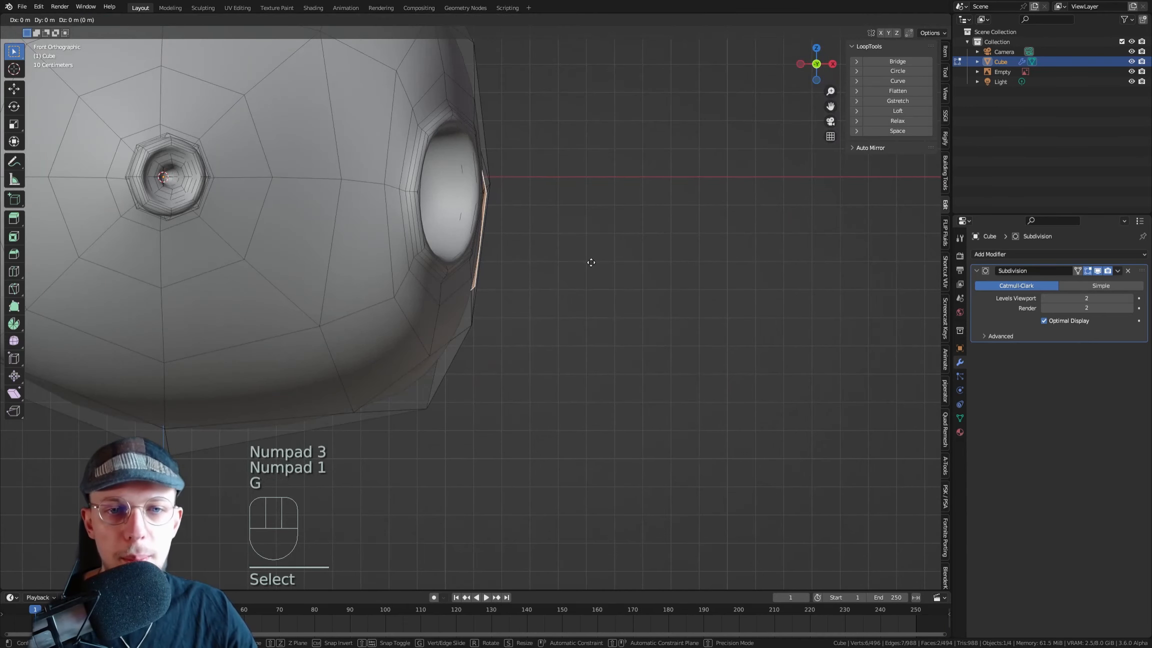
click(600, 264)
key(r)
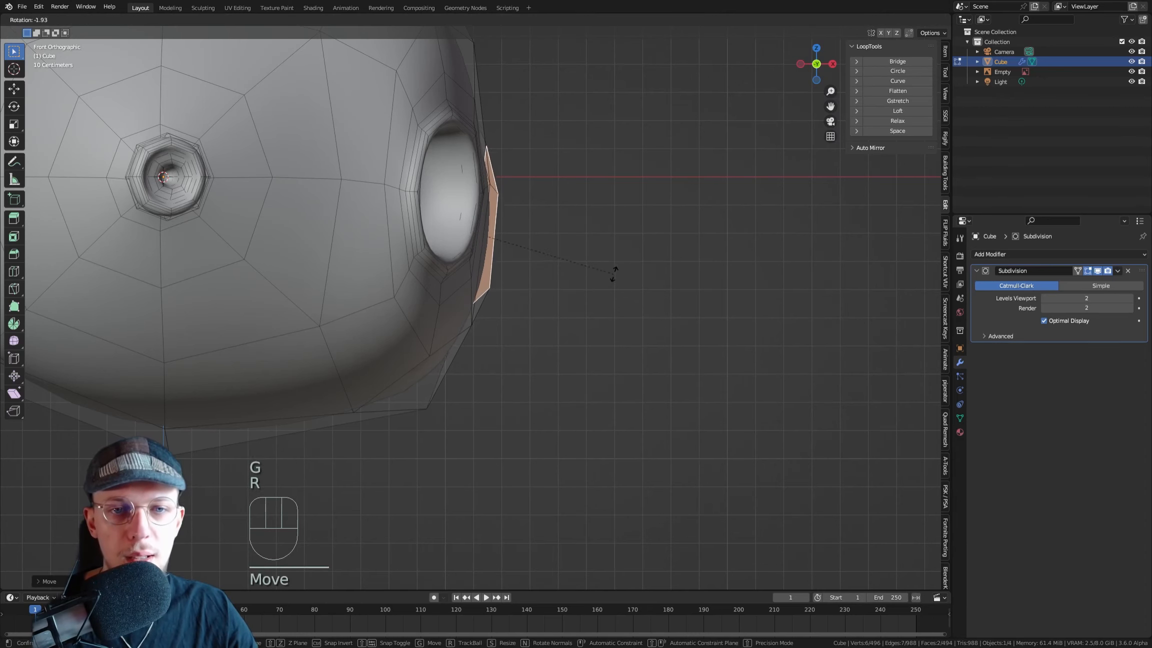
click(585, 278)
Try extruding the two nose faces outward from the head, check the shape, and undo the extrusion
key(e)
click(589, 281)
key(r)
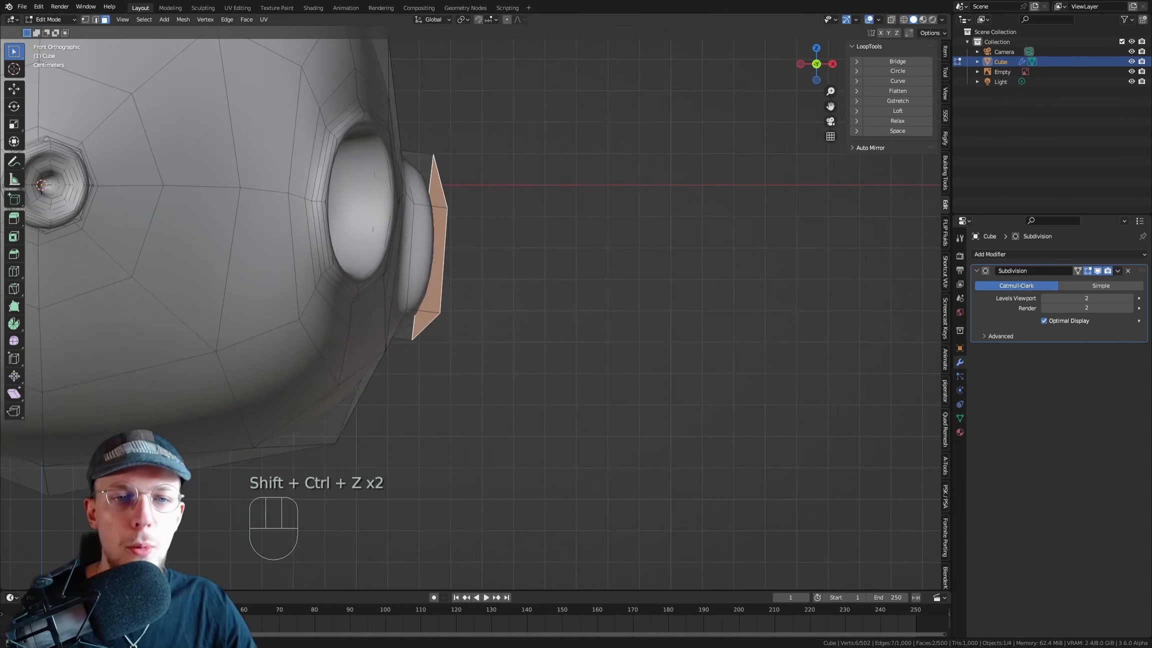
mouse_move(395, 194)
middle_down()
mouse_move(350, 194)
mouse_move(399, 192)
middle_up()
key(ctrl+z)
key(ctrl+z)
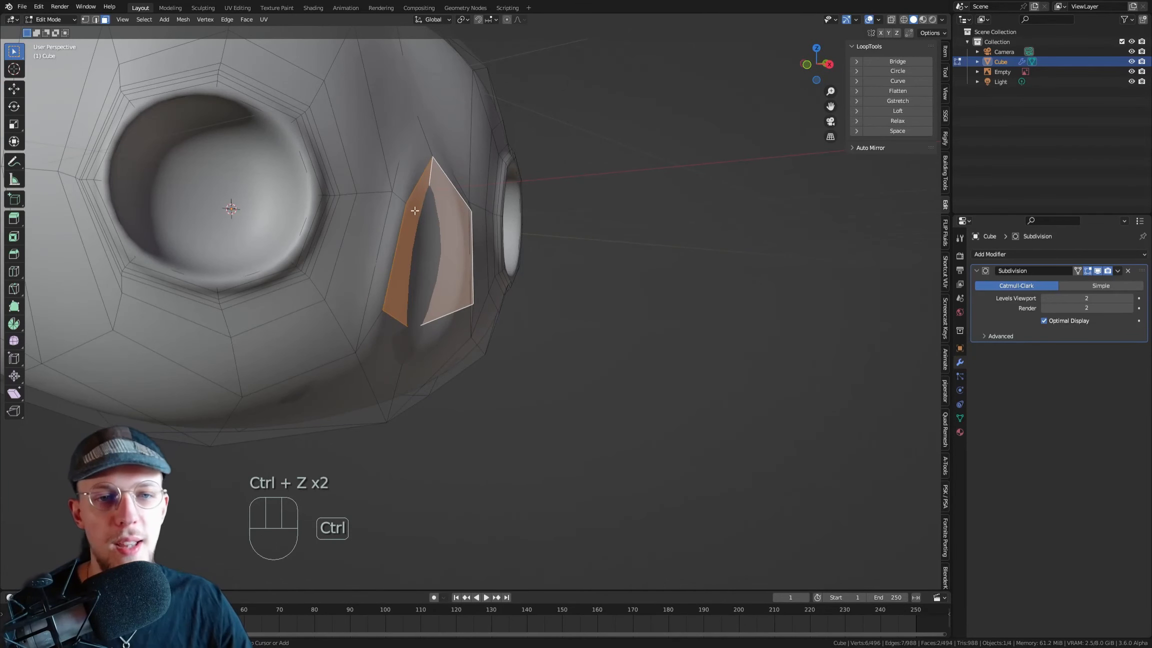
Narrow the top of the nose by scaling the inset's two upper corner vertices along Y to about 0.6
key(KP_3)
key(1)
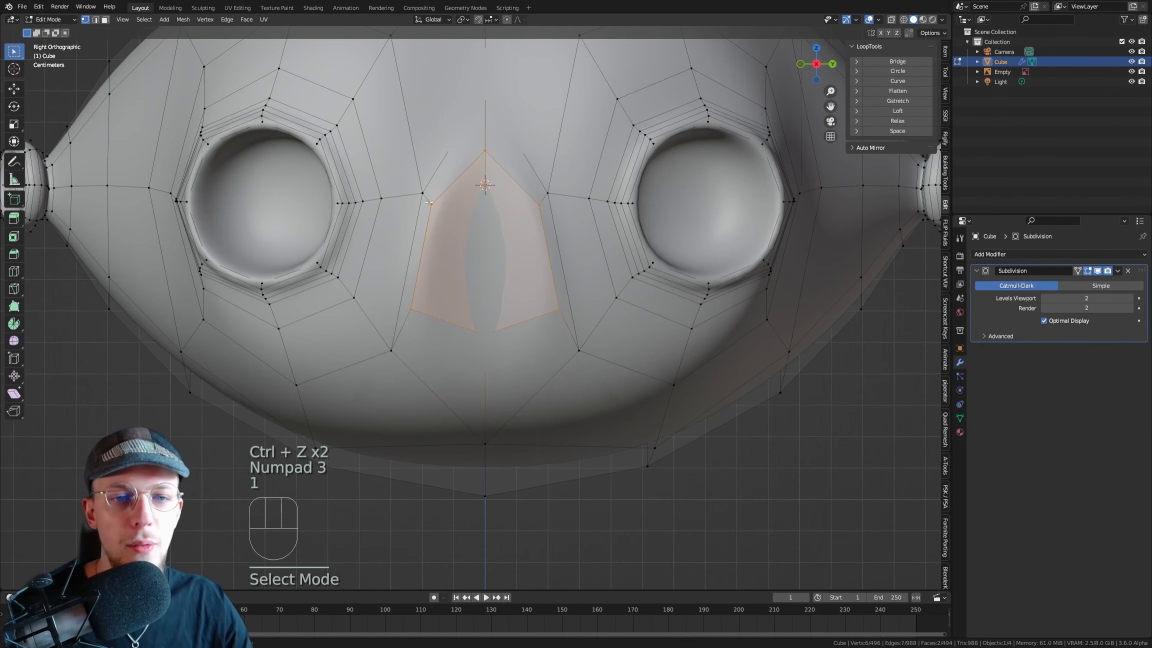
click(431, 209)
shift+click(541, 202)
scroll(542, 195, down, 2)
shift+middle_drag(542, 187, 493, 190)
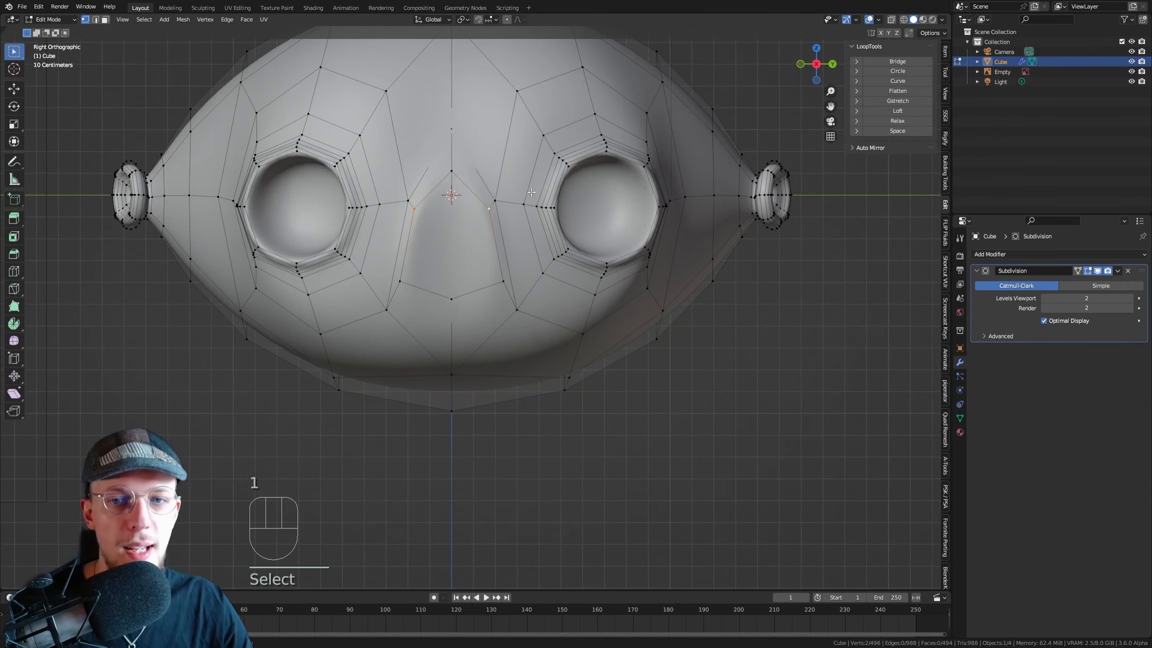
scroll(531, 192, up, 1)
key(s)
key(y)
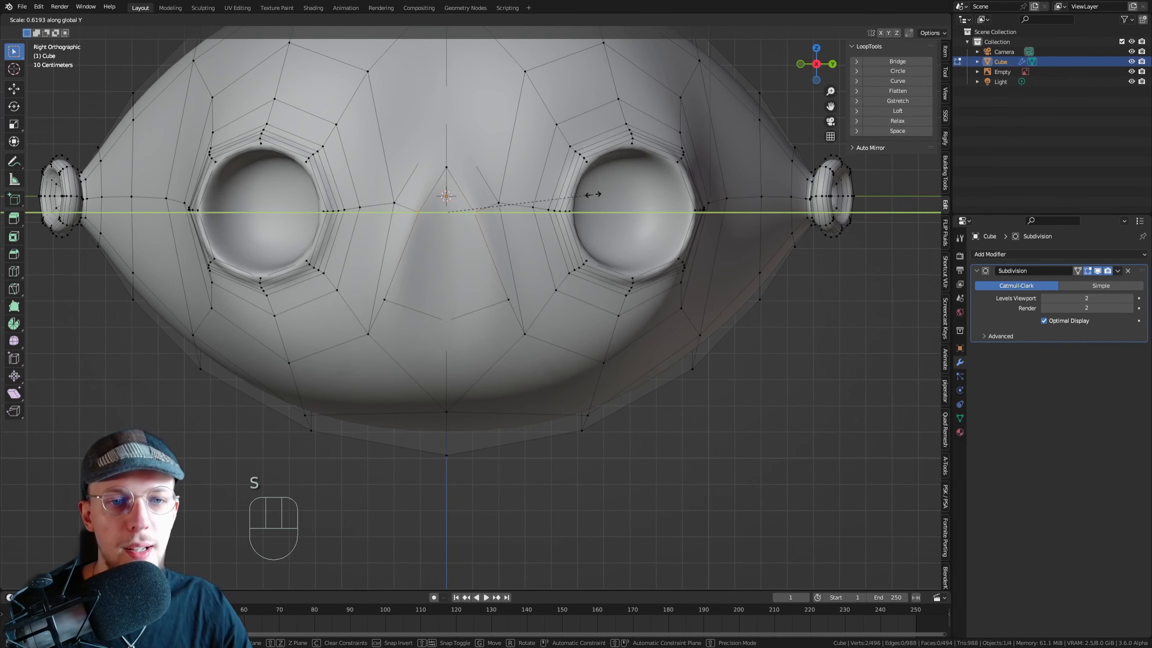
click(585, 197)
Narrow the base of the nose by scaling the inset's two lower corner vertices along Y to about 0.75
shift+click(507, 298)
scroll(508, 298, down, 4)
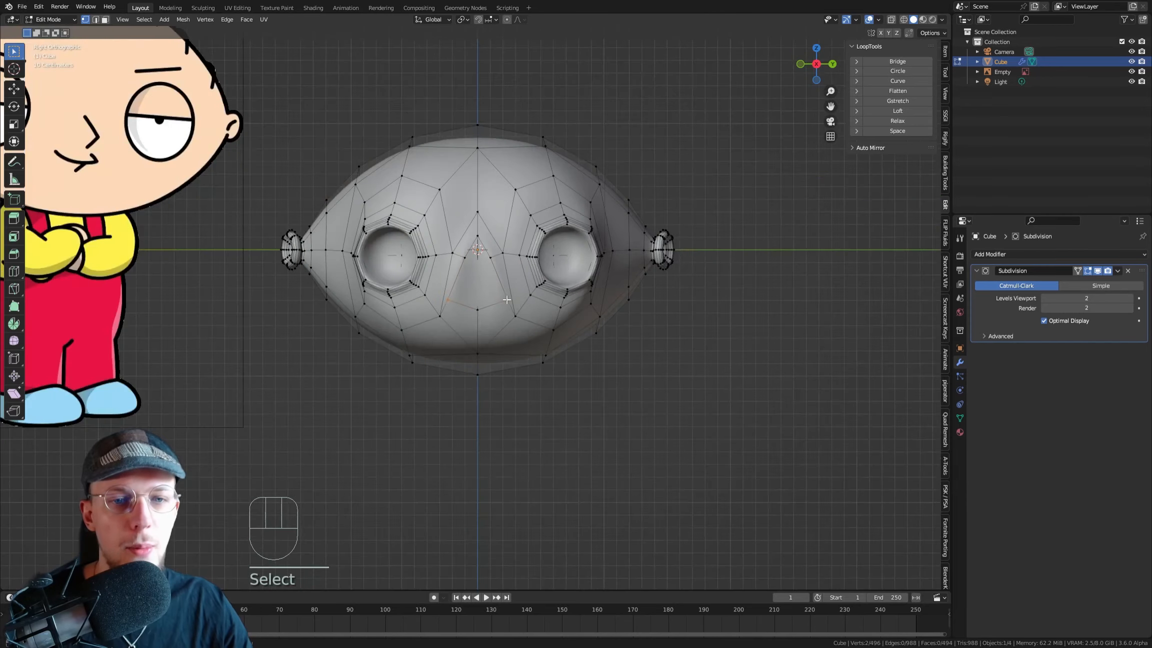
scroll(507, 298, up, 3)
key(s)
key(y)
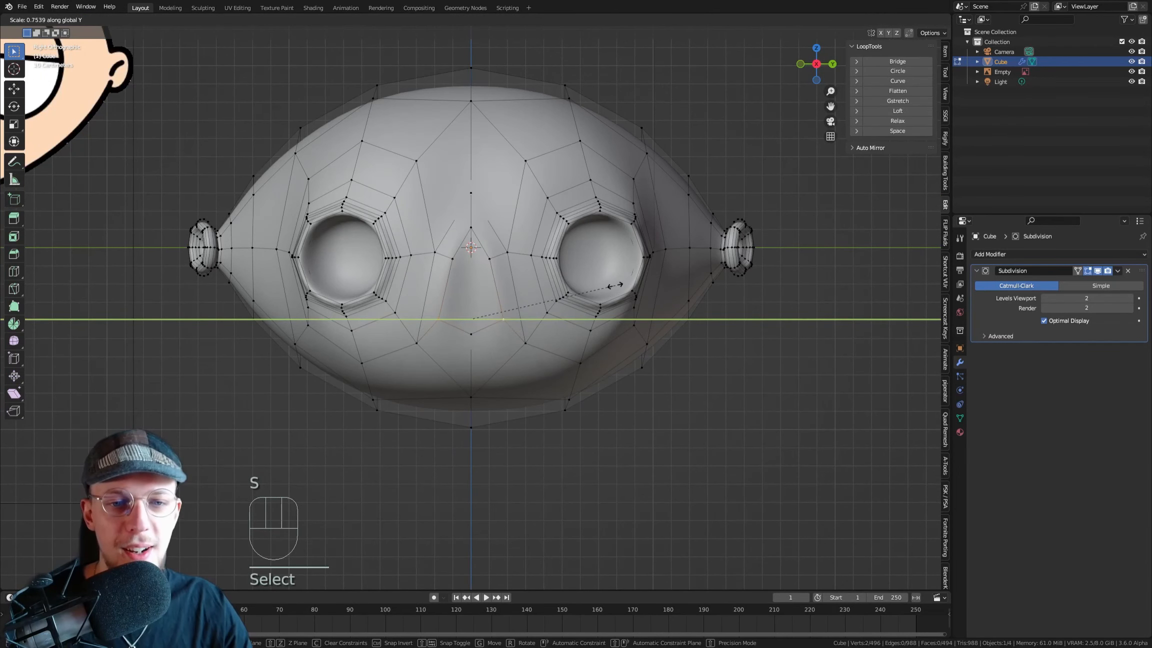
click(615, 285)
Select the two nose faces, move them slightly, and flatten them into one plane by scaling along X
scroll(505, 253, up, 2)
shift+click(441, 298)
shift+click(470, 300)
middle_drag(470, 300, 538, 300)
key(g)
key(y)
click(534, 287)
key(s)
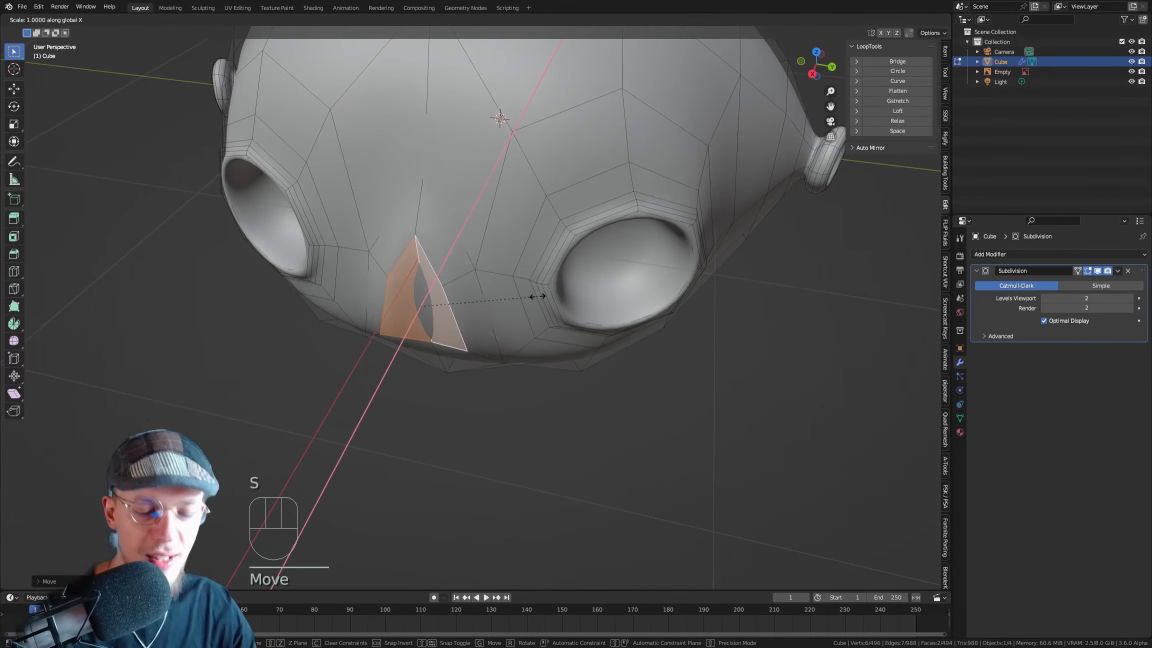
click(537, 297)
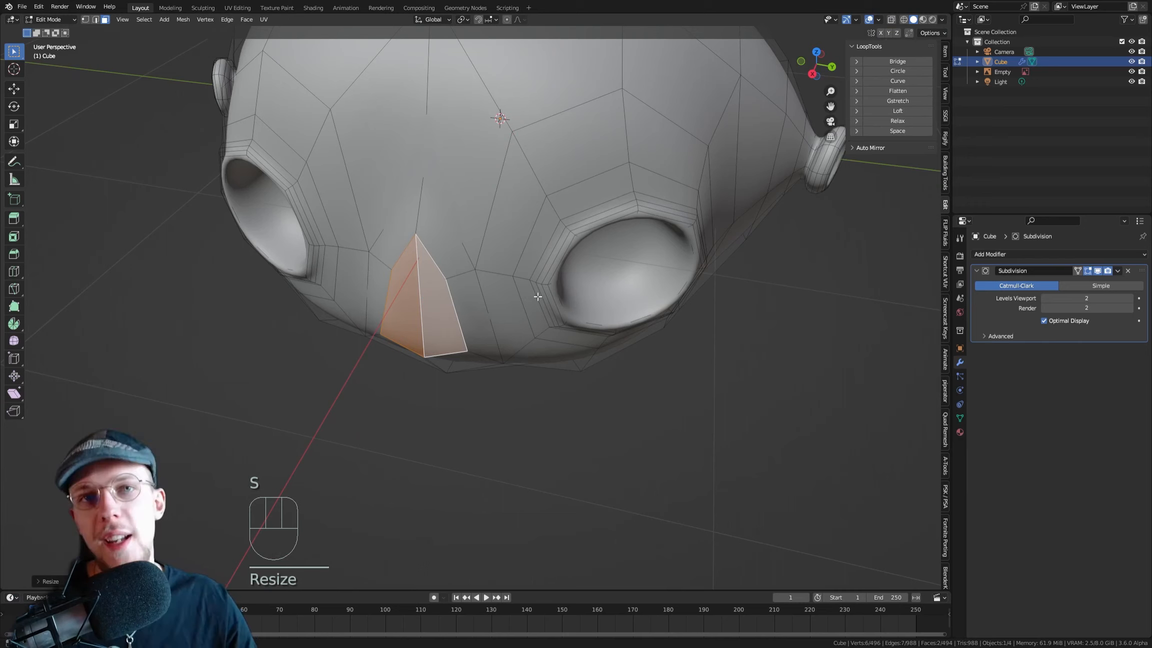
Rotate and move the flattened nose faces in the front view so their lower end projects outward from the head
middle_drag(570, 256, 484, 262)
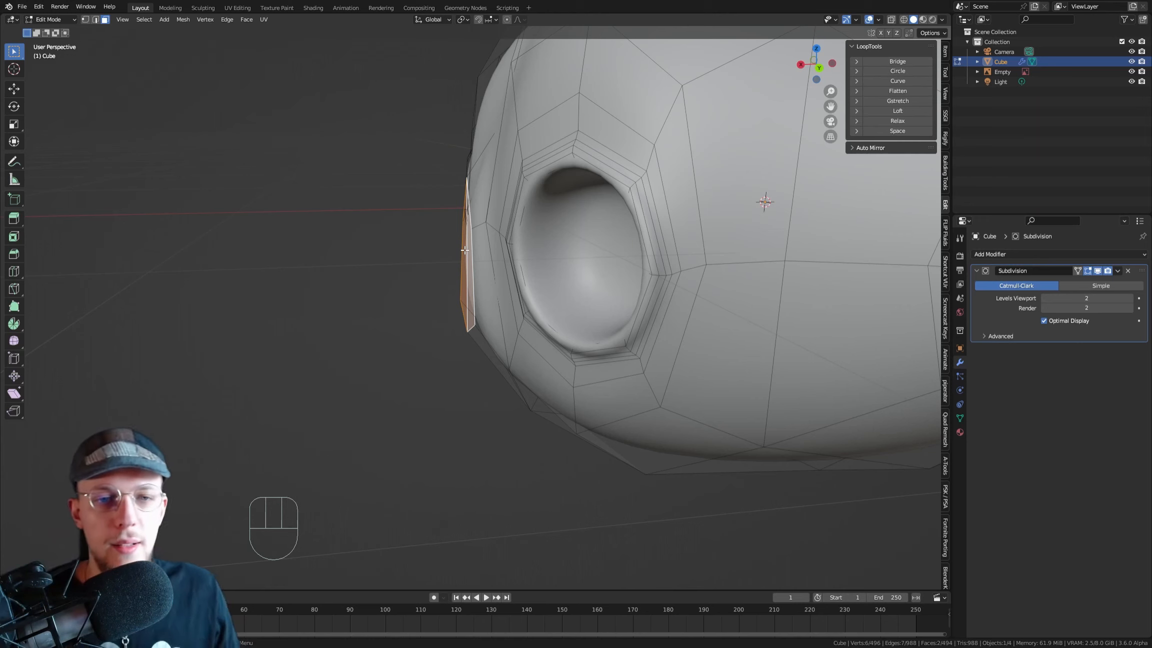
mouse_move(459, 233)
middle_down()
mouse_move(432, 203)
mouse_move(459, 214)
middle_up()
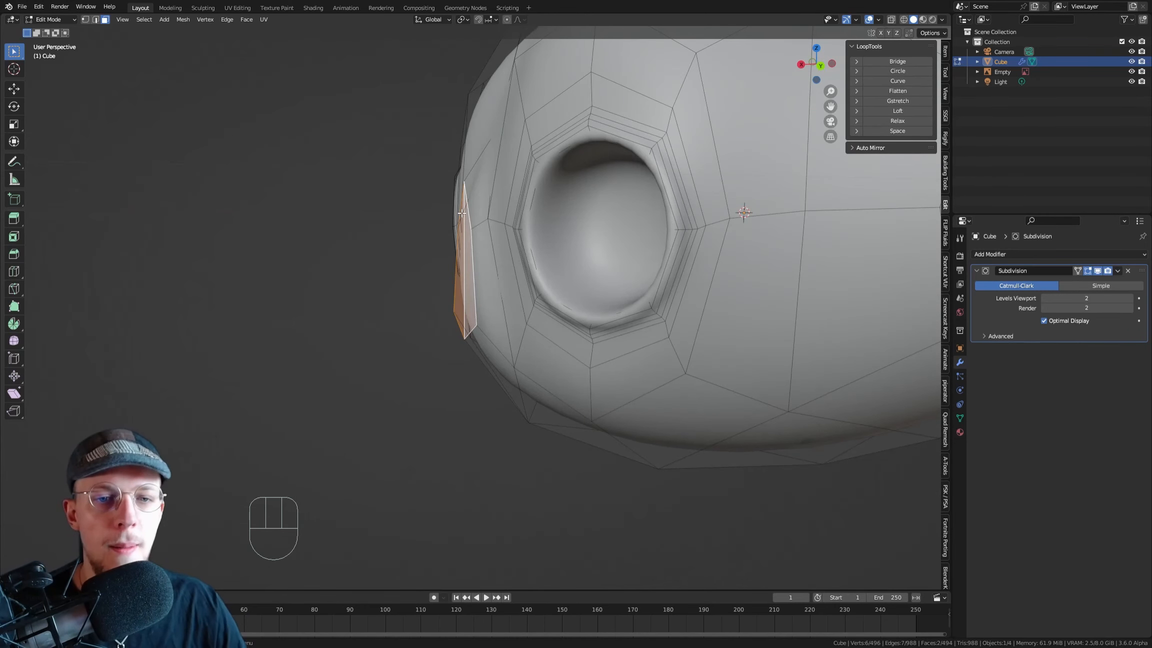
key(KP_1)
key(r)
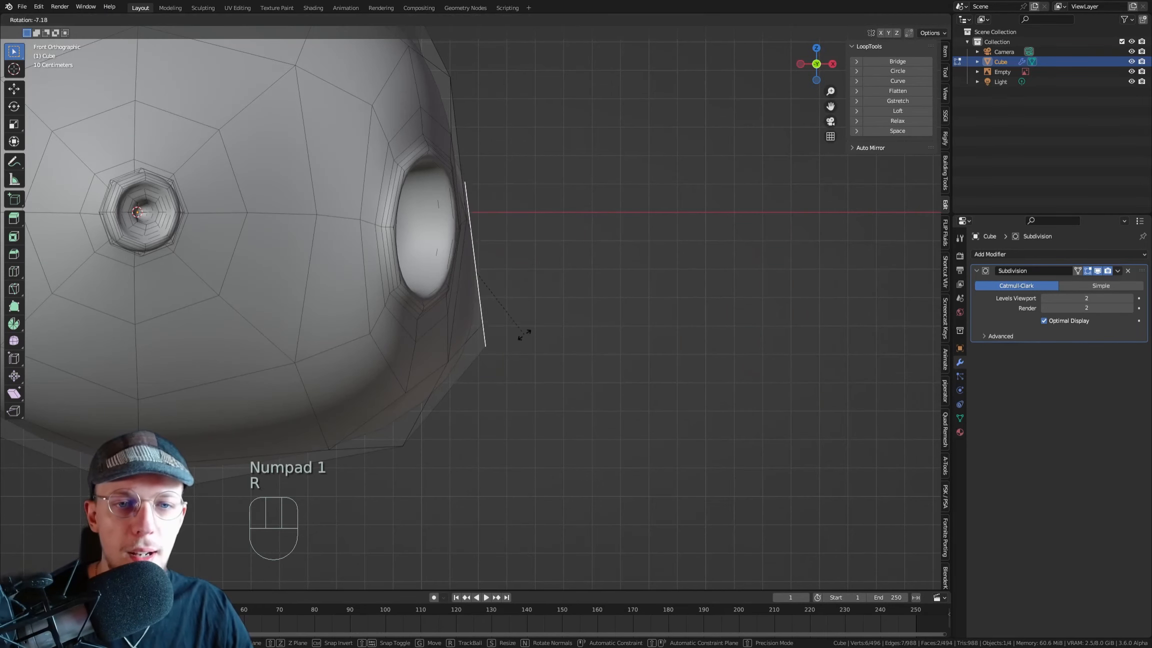
key(g)
key(r)
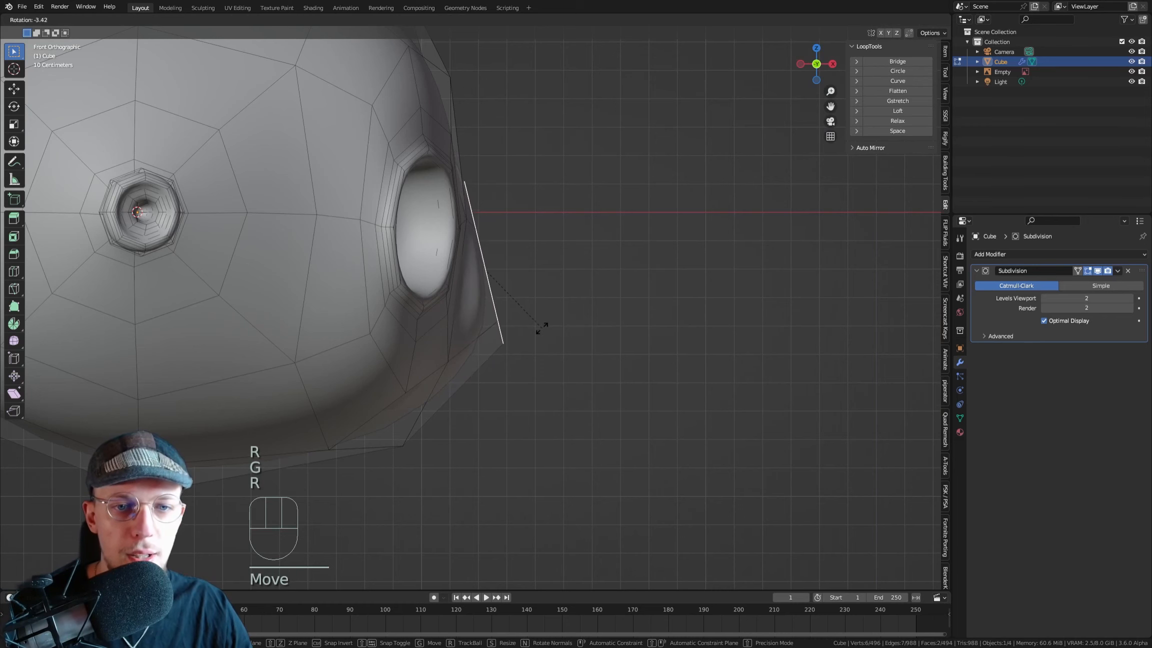
click(558, 319)
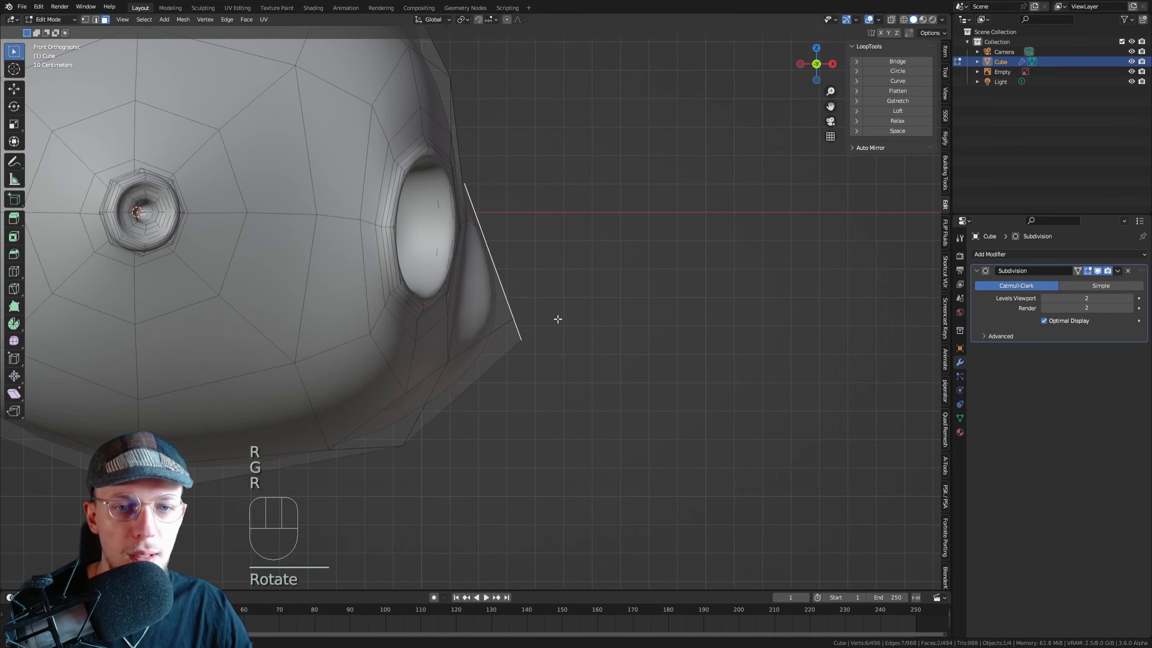
key(g)
key(r)
click(567, 315)
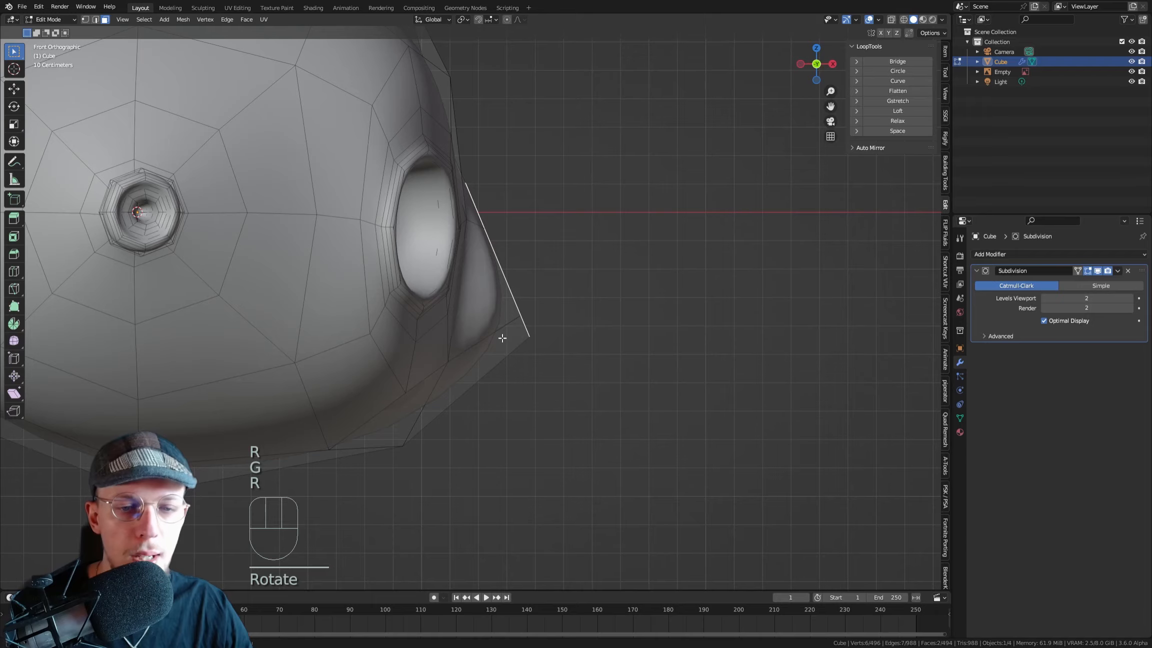
Add one edge loop around the faces bordering the nose, leaving it at its unslid centre position
middle_drag(500, 338, 439, 322)
key(ctrl+r)
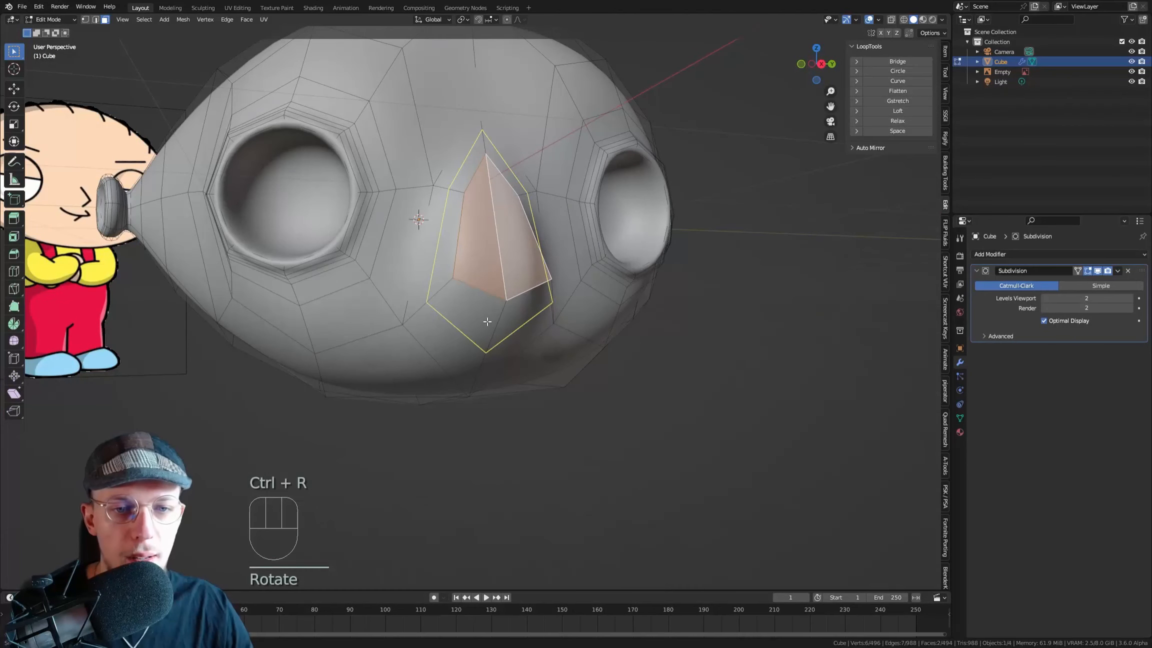
click(487, 321)
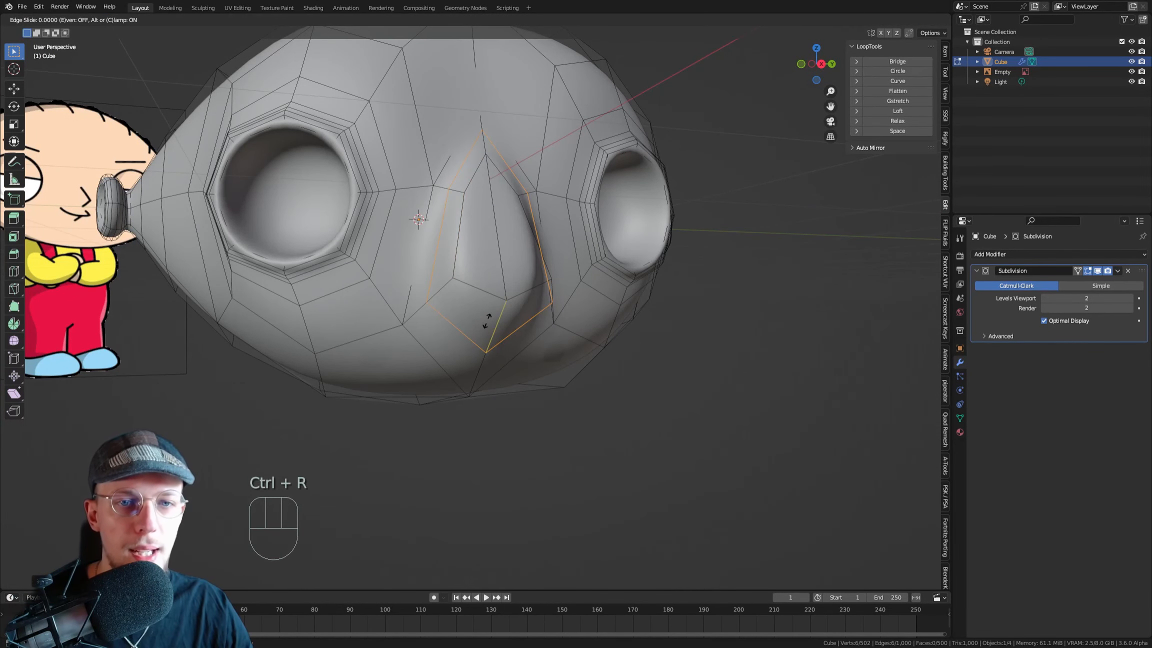
click(487, 321)
Select the nose's bottom centre vertex in vertex mode and adjust its height along Z, refining it in the right view
middle_drag(488, 321, 477, 356)
key(1)
middle_drag(453, 310, 406, 320)
click(457, 352)
key(g)
key(z)
click(446, 314)
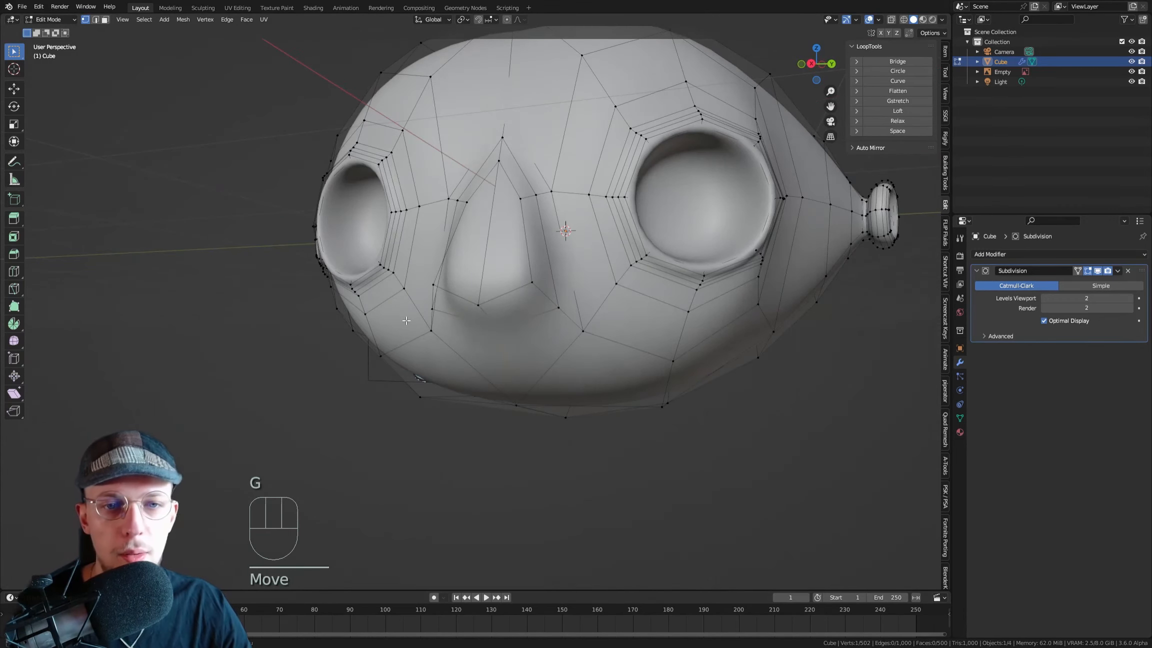
key(KP_1)
key(KP_3)
key(g)
key(z)
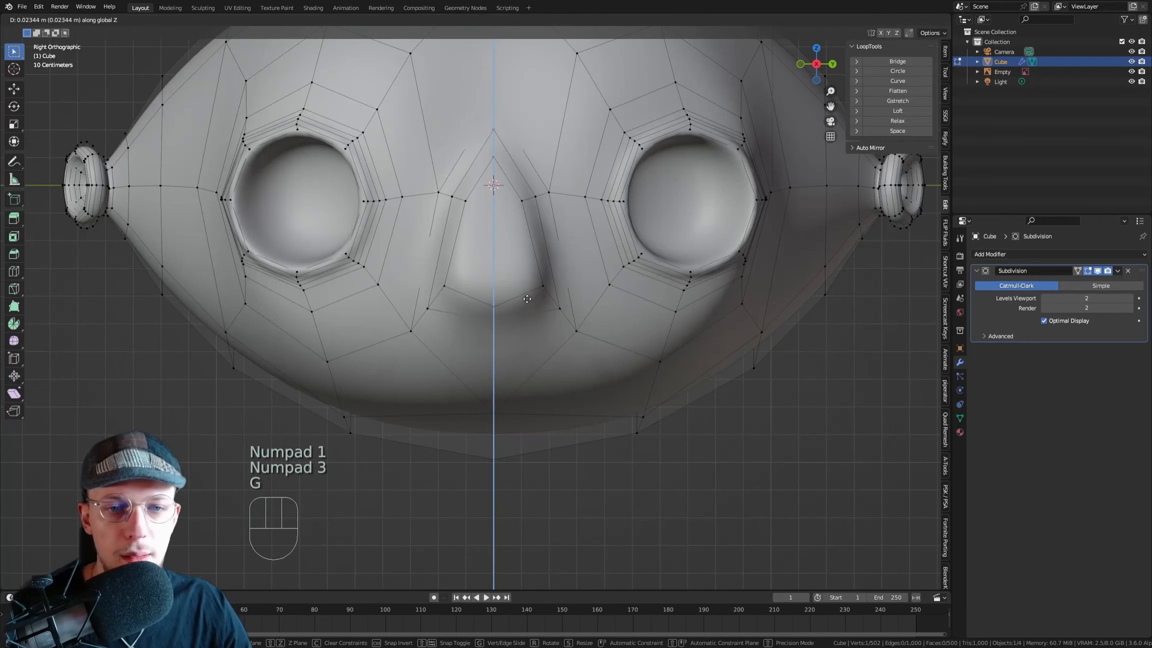
click(529, 295)
Select the three vertices along the nose's lower edge and move them down along Z
shift+click(494, 305)
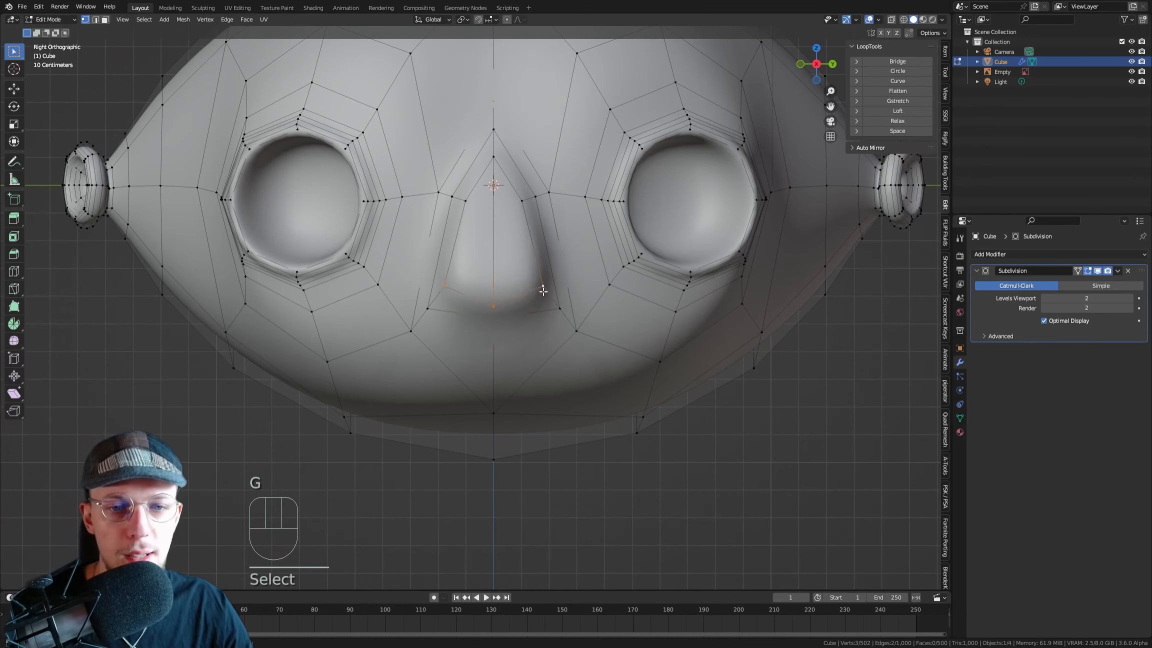
key(g)
key(z)
click(544, 303)
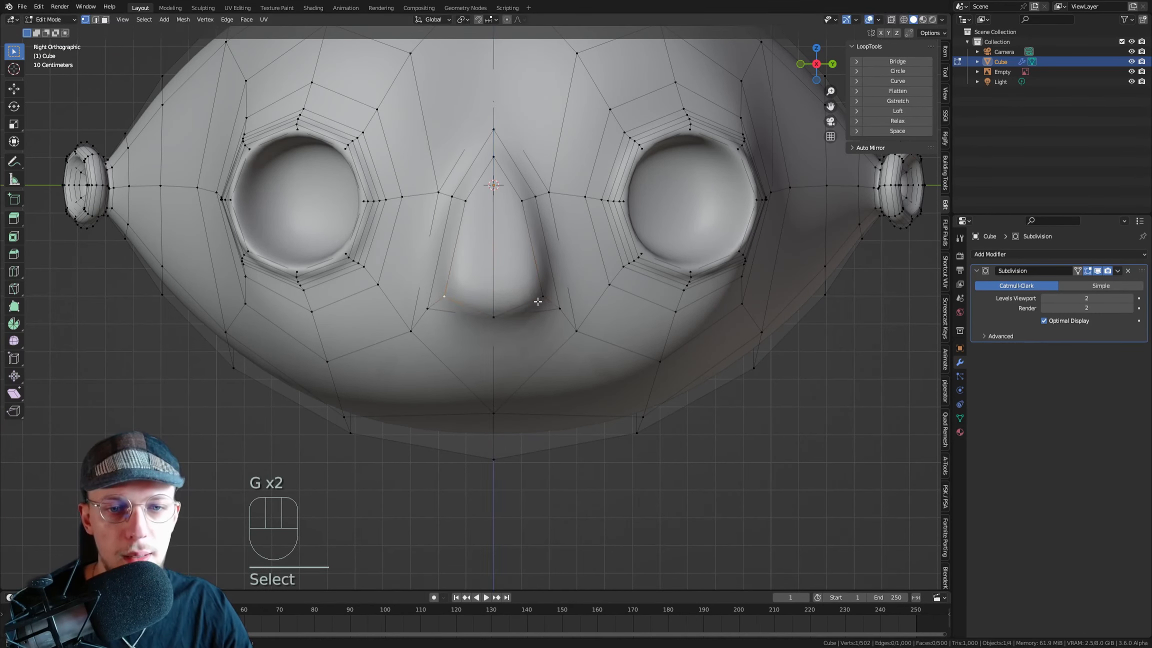
Lower the nose's two bottom corner vertices along Z and spread them apart along Y
key(g)
key(z)
key(s)
key(y)
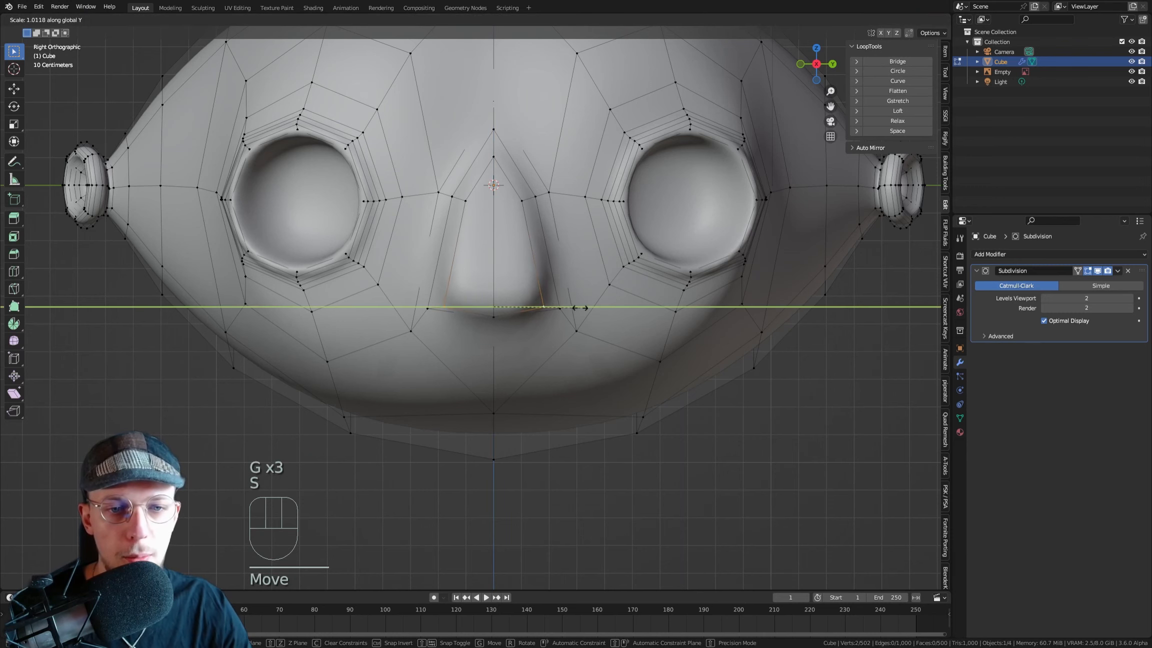
click(595, 304)
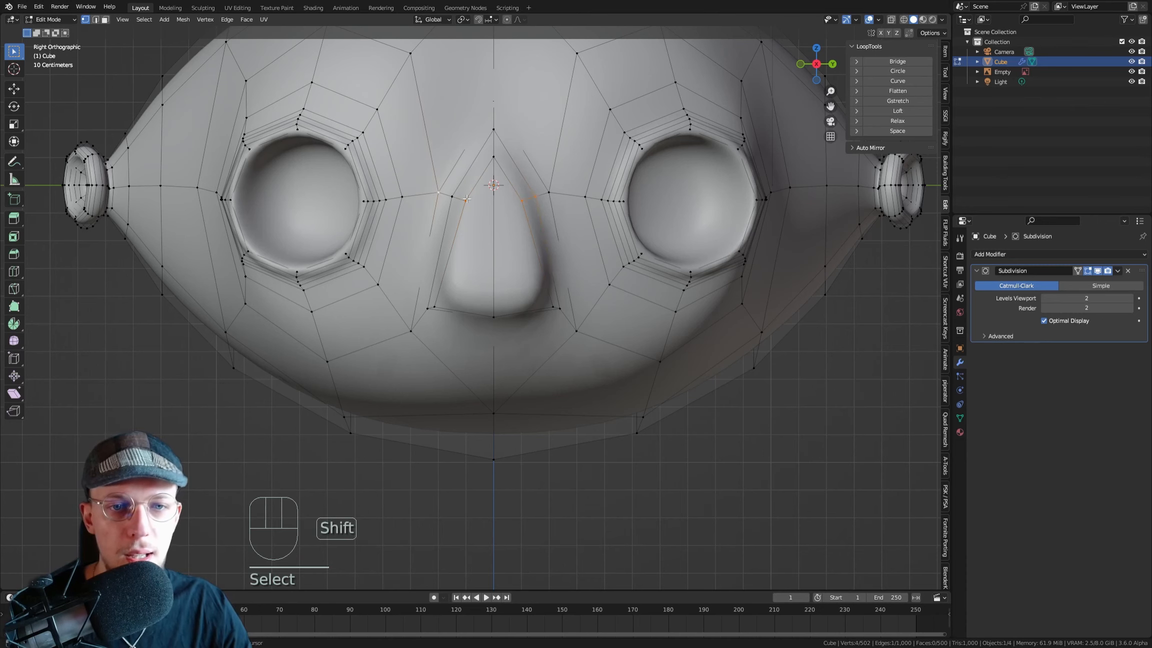
Narrow the upper nose by scaling its four selected side vertices along Y, and check the smoothed shape in Object Mode
key(s)
key(y)
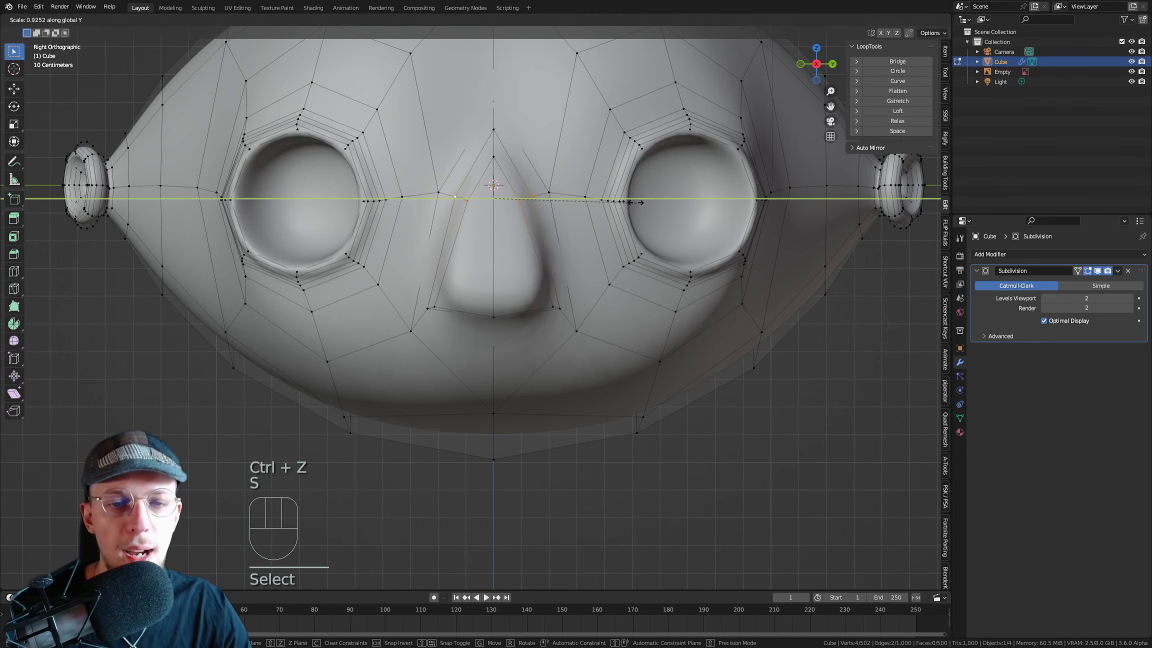
key(Tab)
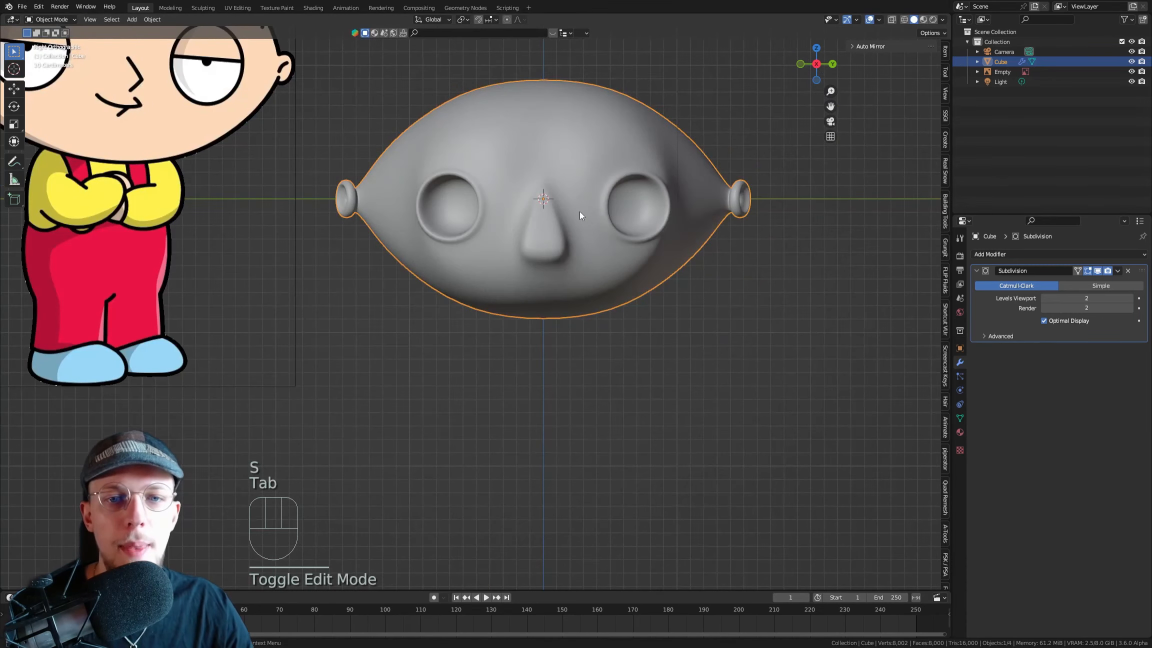
key(Tab)
scroll(530, 205, up, 1)
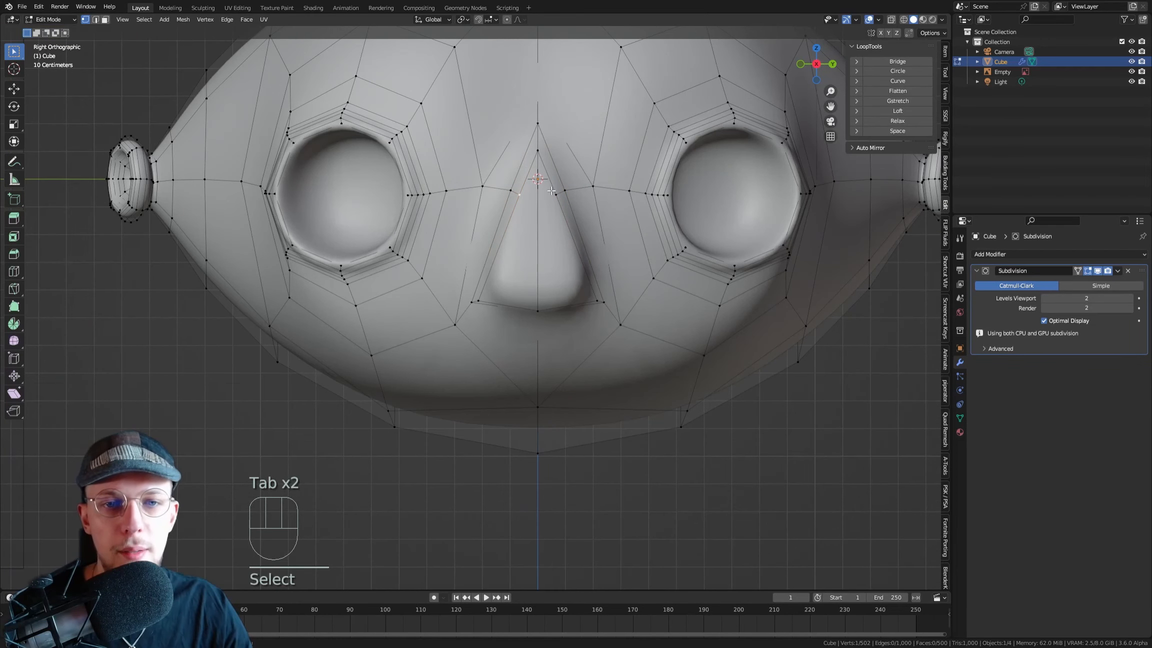
Slide the nose's two upper side vertices down along their edges and scale them along Y
key(g)
key(g)
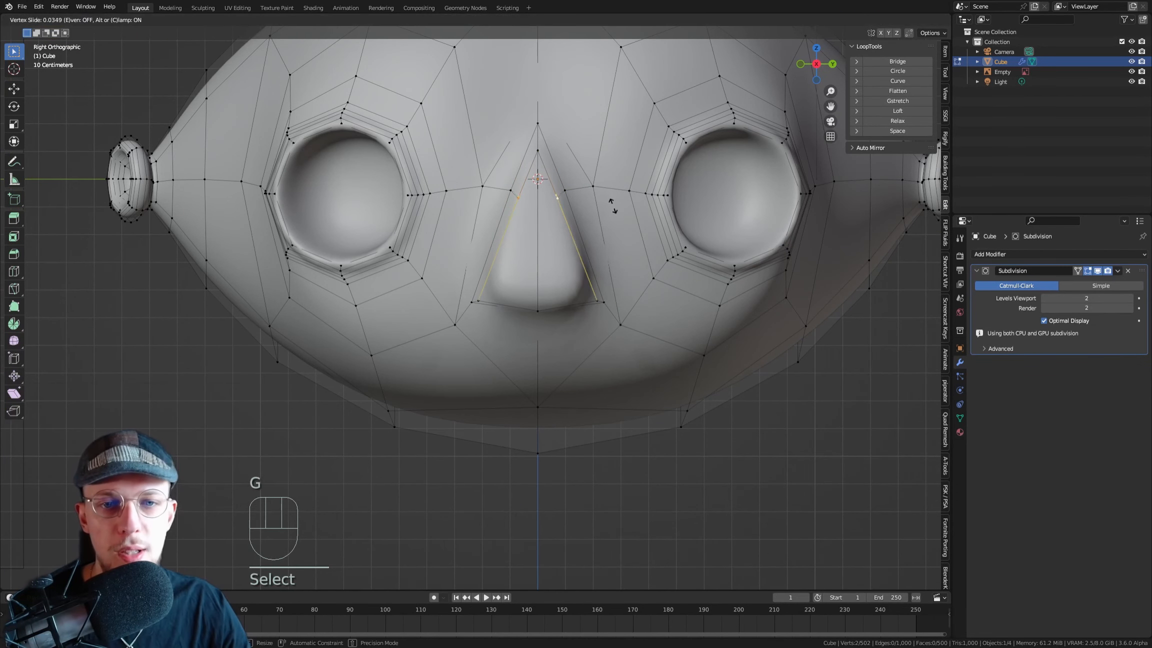
click(622, 234)
key(s)
key(y)
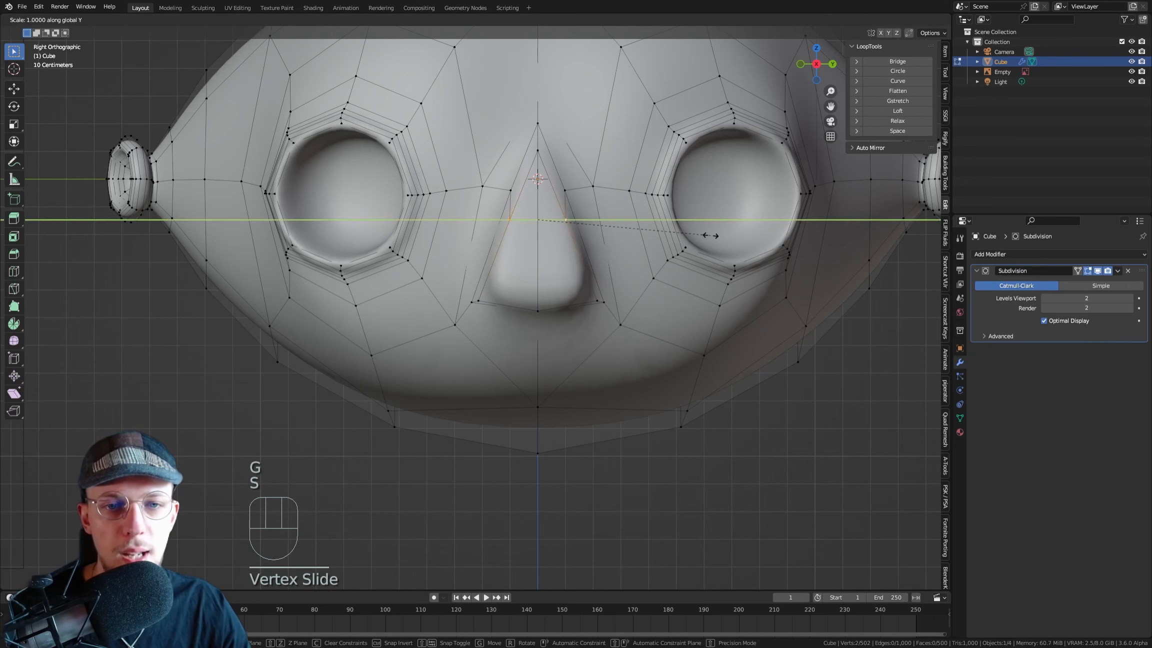
click(639, 220)
Check the nose in Object Mode, and move its bottom centre vertex along X in Edit Mode
key(Tab)
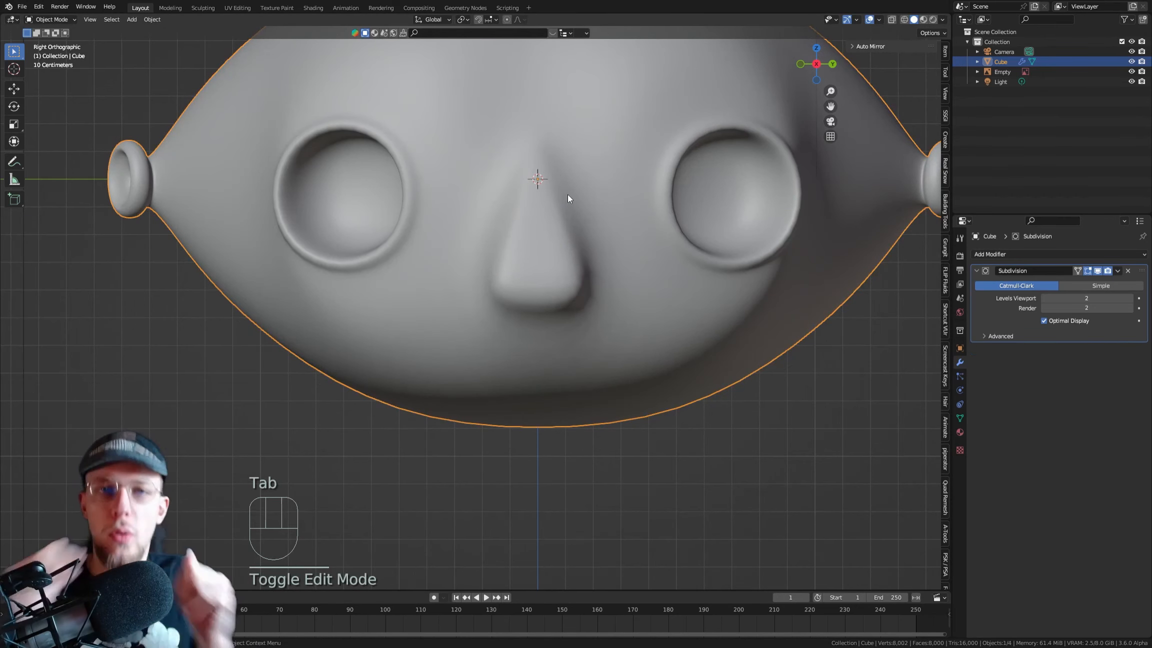
middle_drag(528, 222, 610, 319)
key(Tab)
click(458, 344)
middle_drag(459, 344, 580, 267)
key(g)
key(x)
click(680, 294)
Leave Edit Mode, compare the head with the reference image, and switch the head to Sculpt Mode
key(Tab)
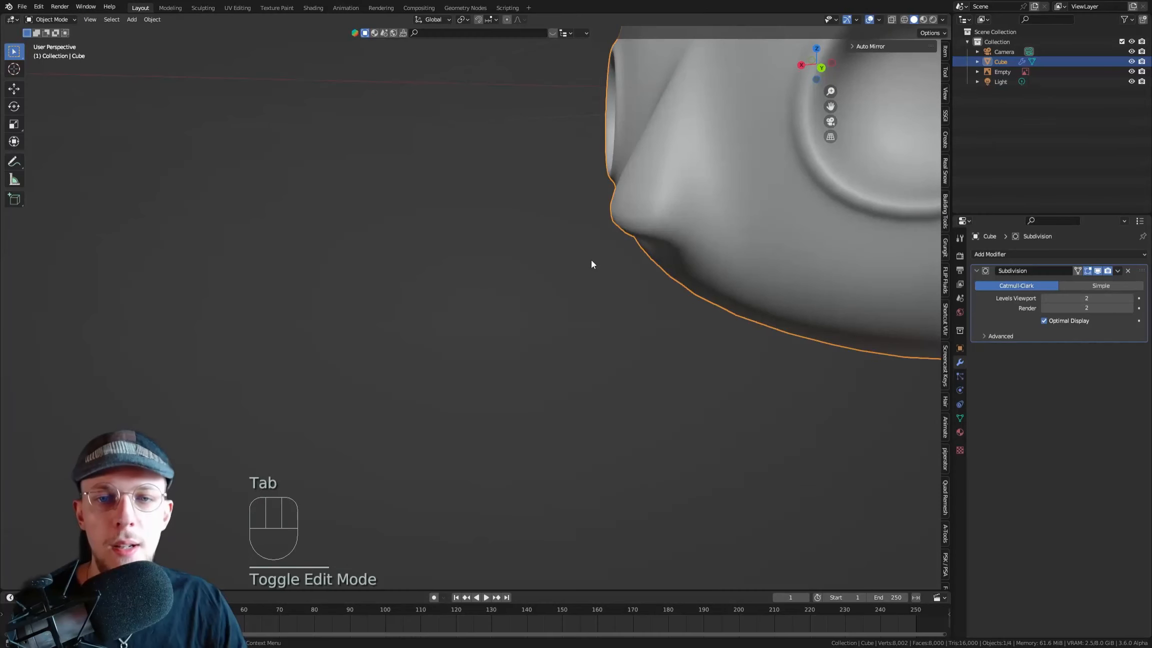
key(KP_3)
scroll(565, 245, down, 6)
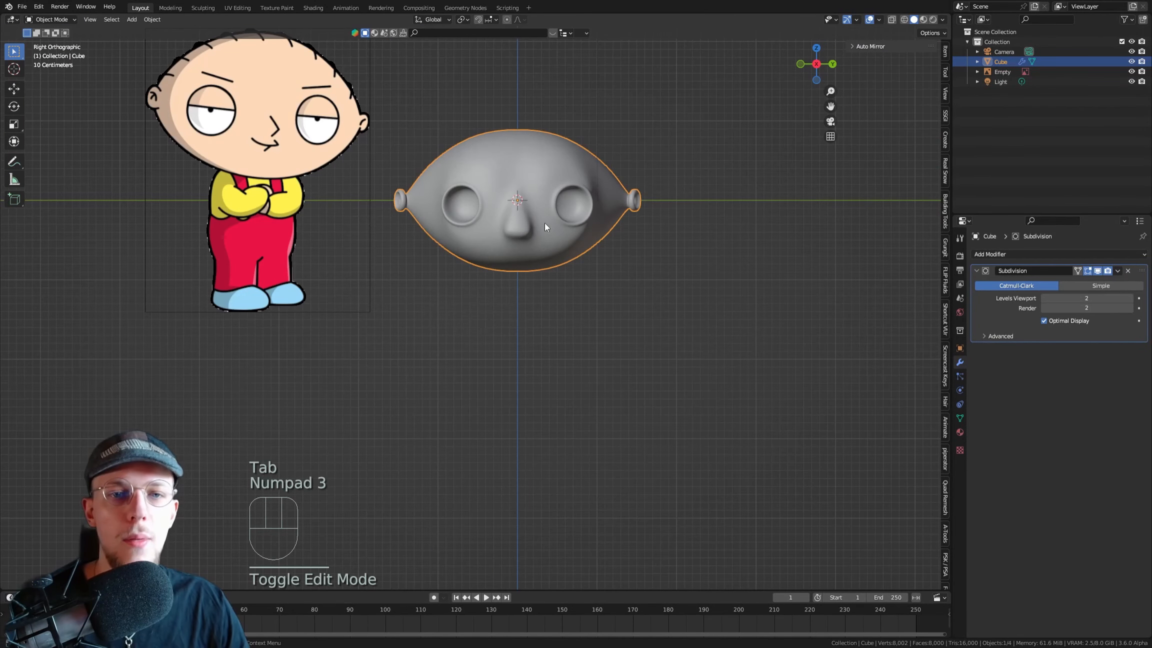
scroll(540, 216, up, 2)
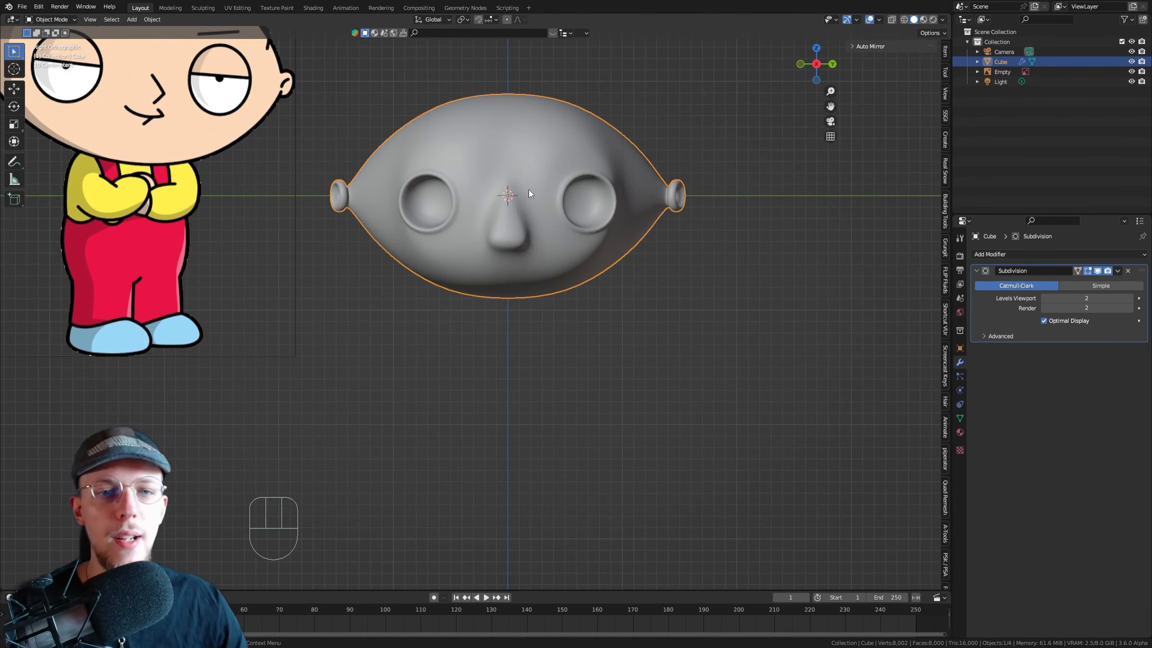
click(39, 19)
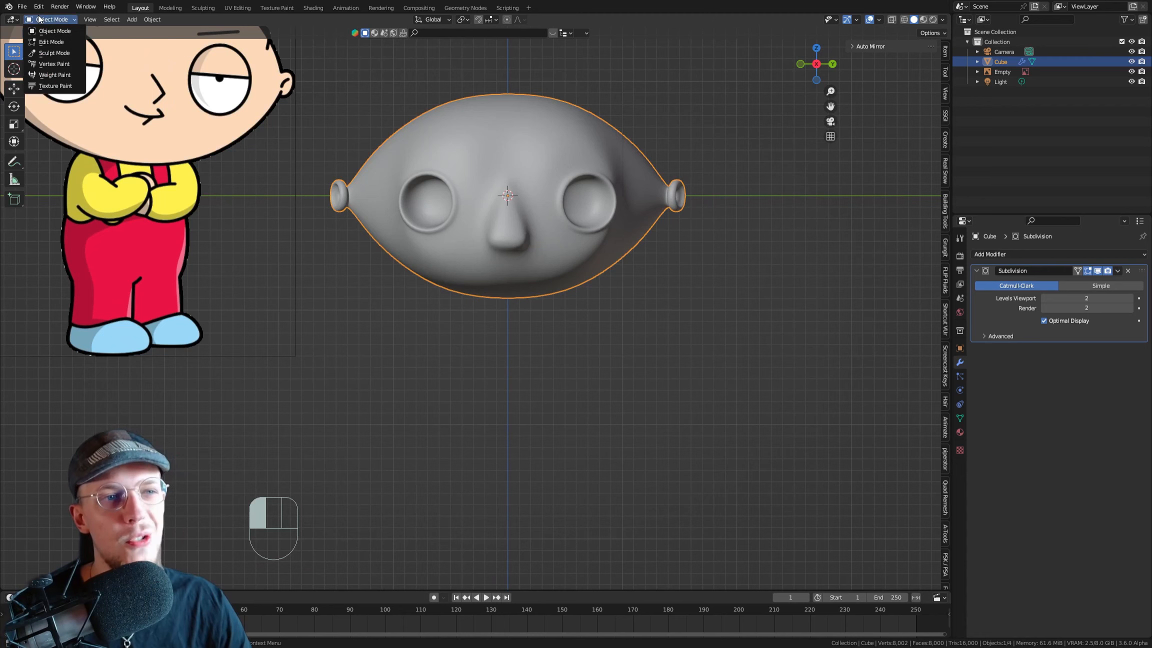
click(46, 20)
click(54, 20)
click(54, 53)
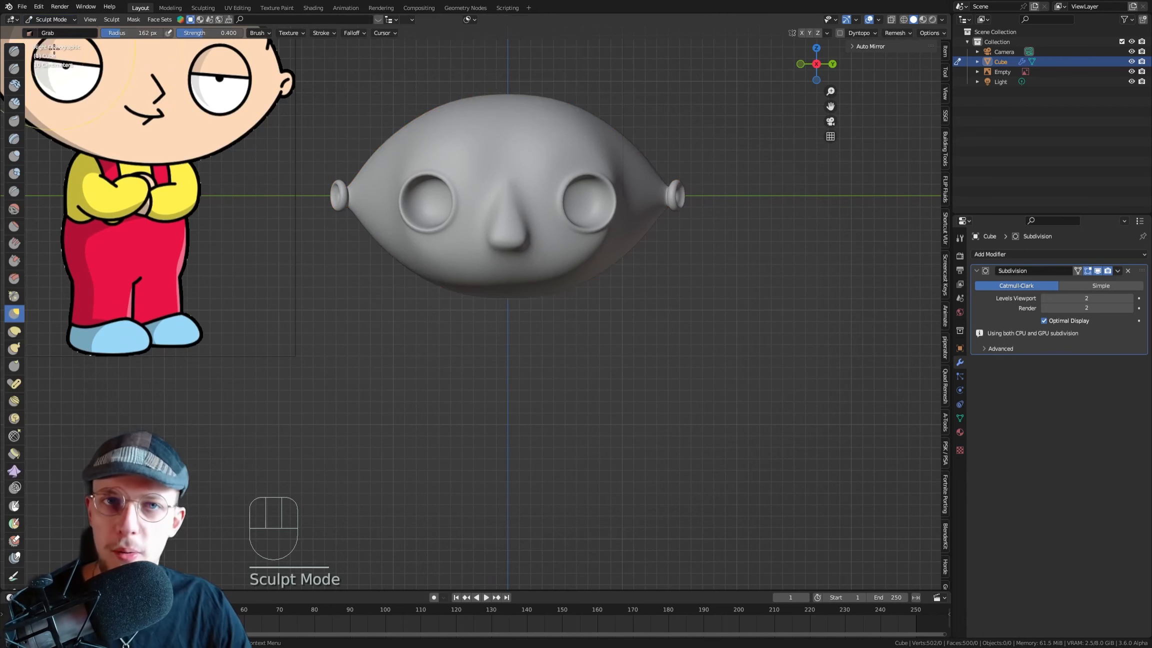
Enlarge the Grab brush radius to about 209 px and inspect the head's topology in Edit Mode before returning to Sculpt Mode
key(f)
mouse_move(536, 122)
shift+middle_down()
mouse_move(583, 150)
mouse_move(437, 162)
shift+middle_up()
click(625, 152)
key(Tab)
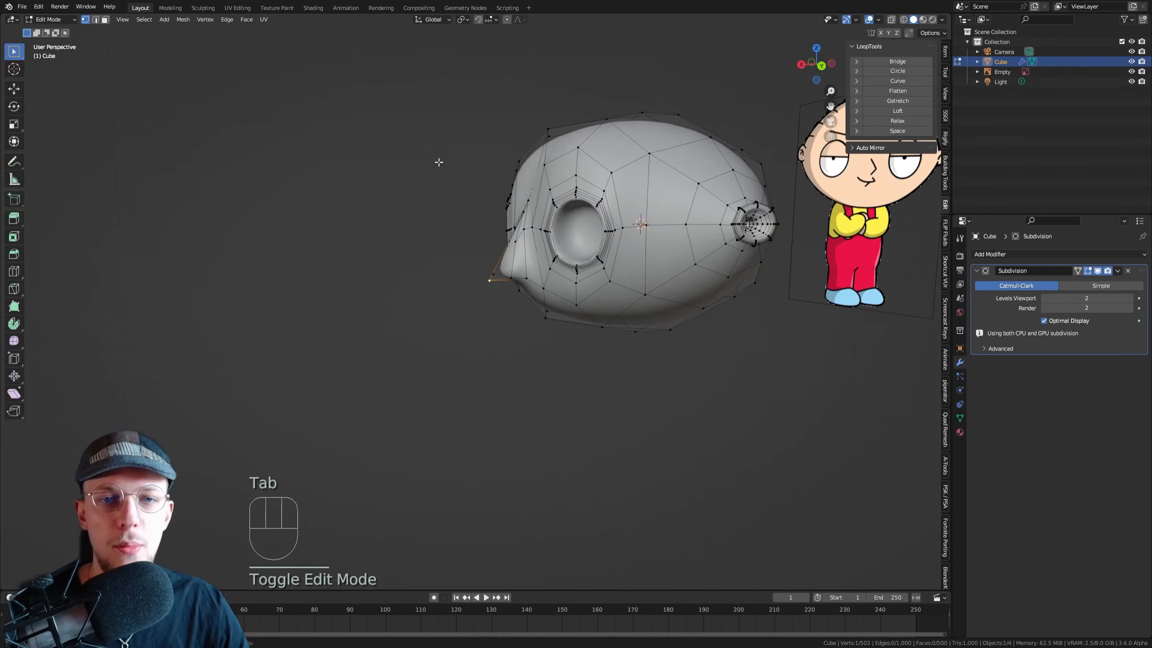
key(KP_1)
key(KP_3)
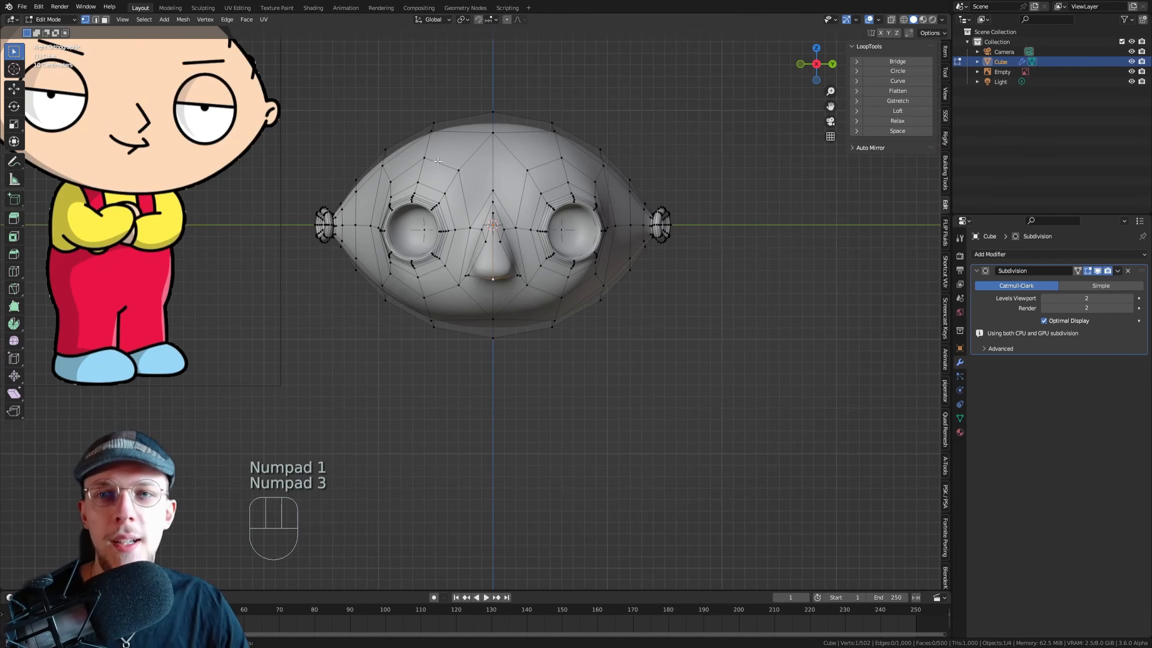
key(Tab)
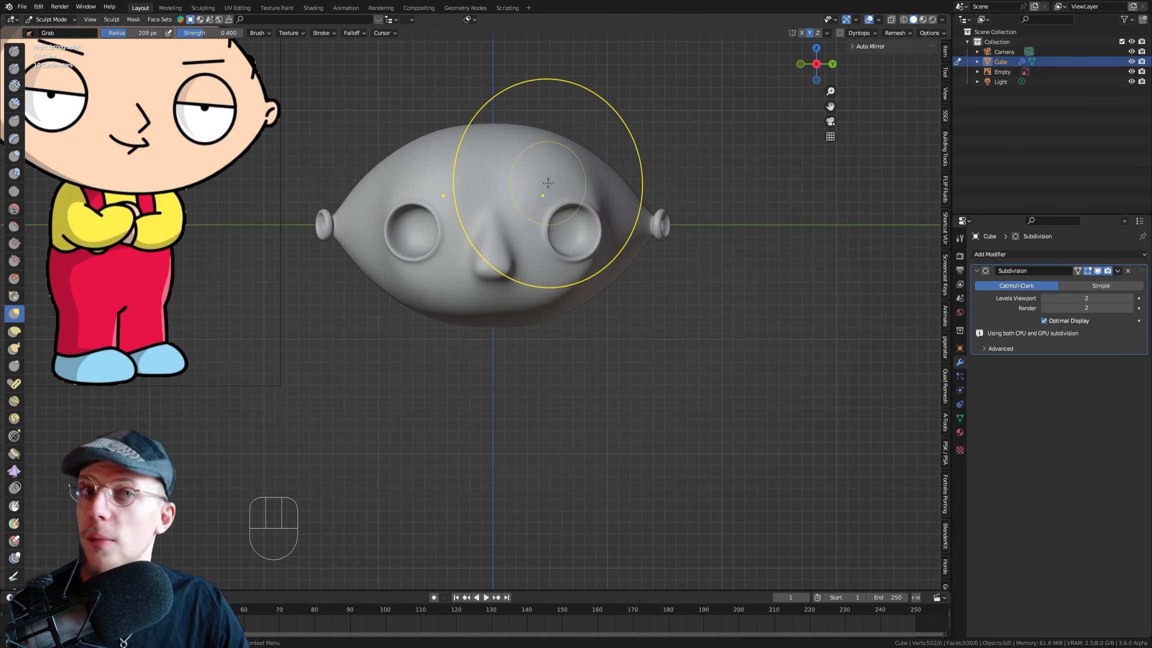
Set the Grab brush radius to about 204 px and make Grab the active brush over the forehead
middle_drag(442, 206, 391, 185)
key(f)
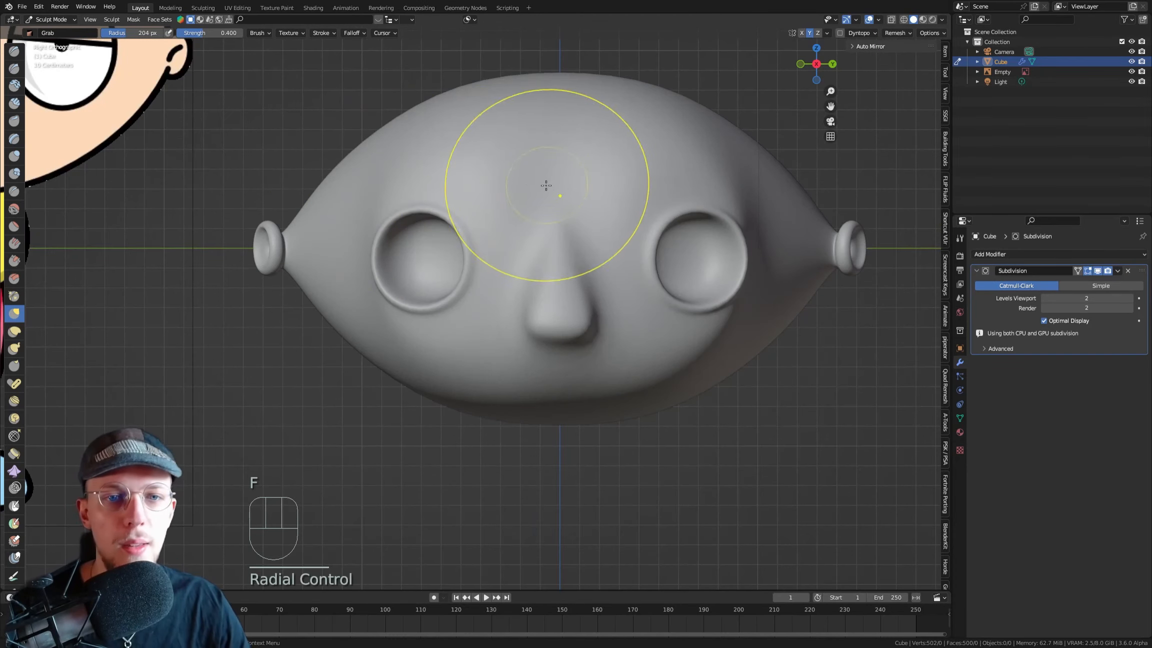
middle_drag(547, 193, 544, 240)
shift+middle_drag(544, 240, 480, 175)
mouse_move(480, 175)
middle_down()
mouse_move(465, 175)
mouse_move(468, 194)
mouse_move(512, 263)
middle_up()
shift+middle_drag(608, 250, 539, 166)
scroll(517, 227, up, 1)
scroll(513, 222, down, 1)
key(g)
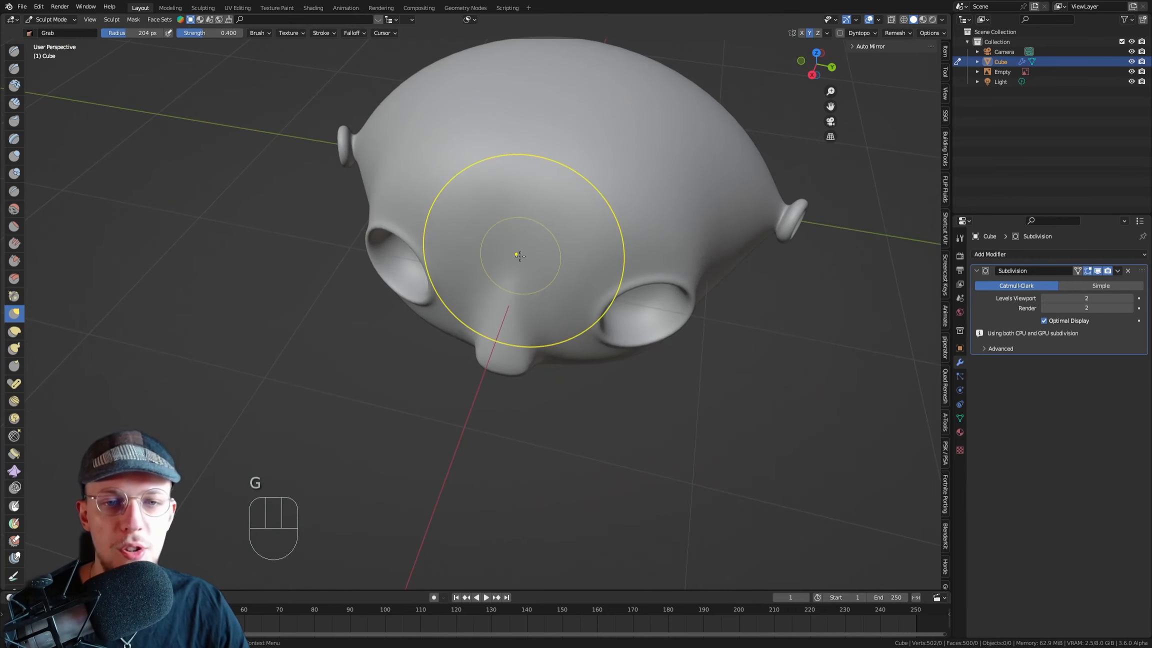
Reshape the forehead just above the nose with two short Grab strokes from different angles
scroll(519, 254, up, 1)
middle_drag(520, 249, 488, 240)
scroll(492, 242, down, 1)
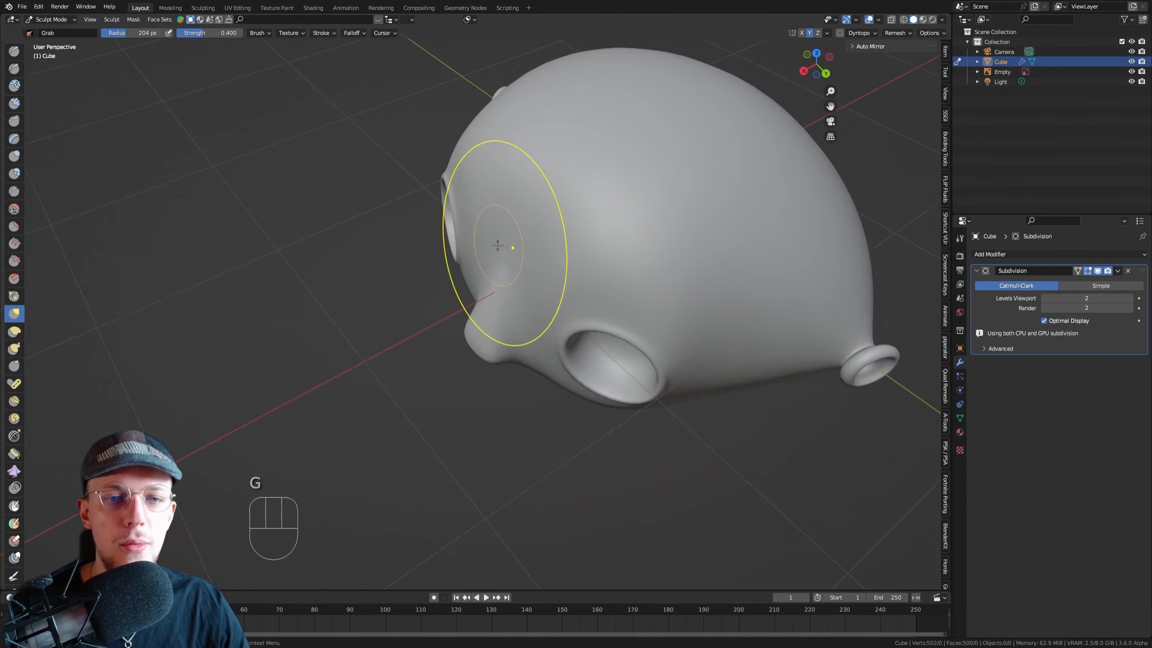
drag(500, 246, 501, 262)
middle_drag(502, 262, 478, 226)
drag(512, 225, 509, 231)
Resize the Grab brush to 173 px and then 209 px, and nudge the forehead's outline from below
key(f)
click(546, 223)
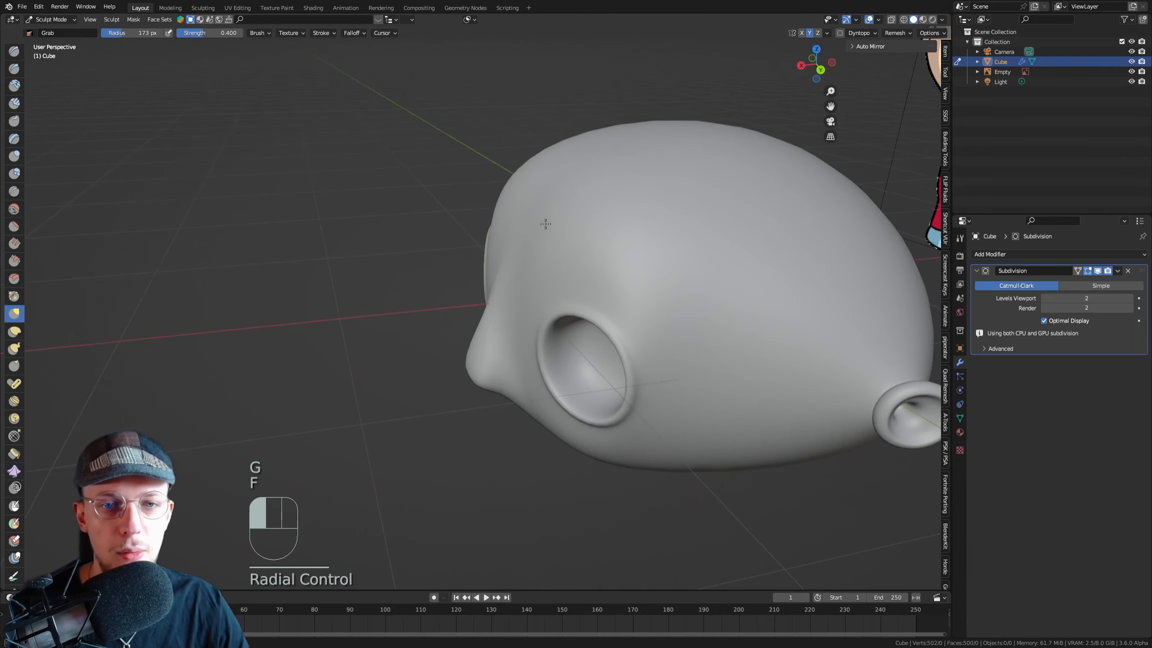
mouse_move(556, 225)
middle_down()
mouse_move(620, 192)
mouse_move(661, 198)
mouse_move(580, 205)
middle_up()
key(f)
click(561, 208)
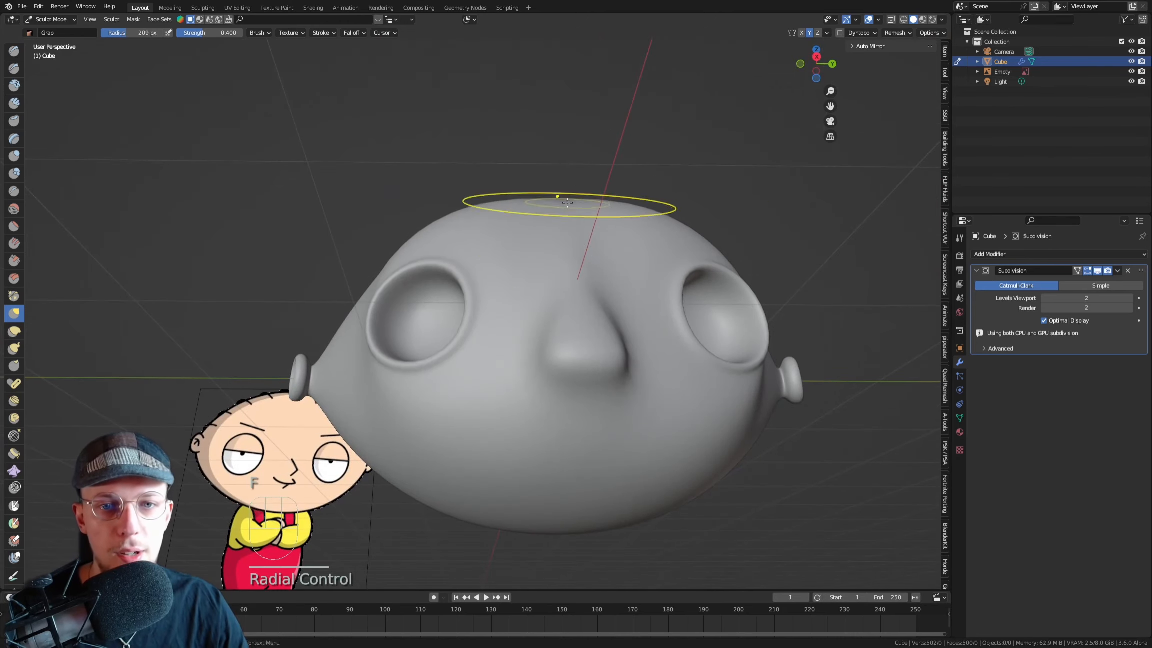
drag(504, 206, 505, 208)
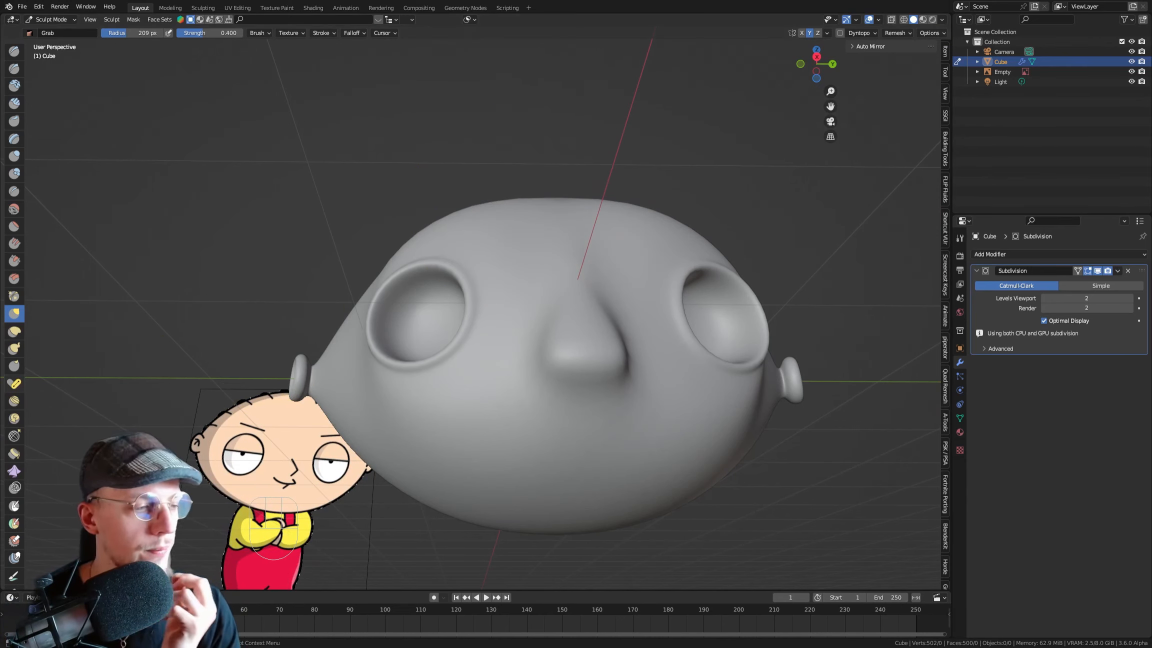
In the right view, reduce the Grab brush to about 183 px, pull the nose upward, and adjust its bridge
middle_drag(527, 424, 527, 411)
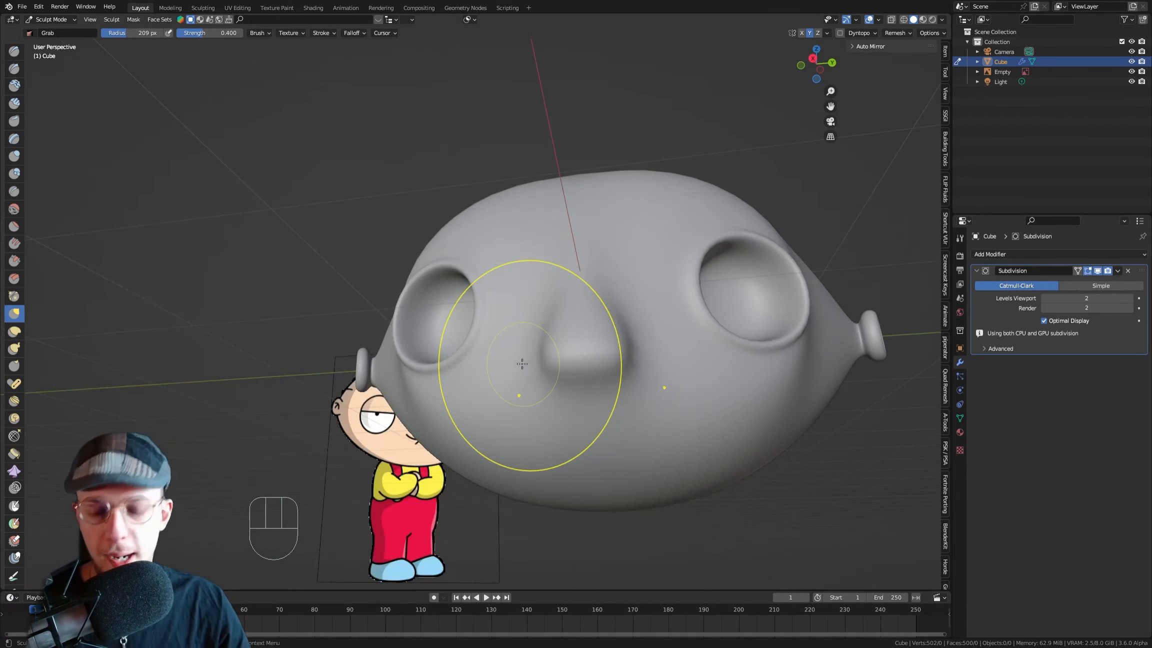
key(KP_3)
scroll(523, 343, down, 4)
key(f)
click(535, 343)
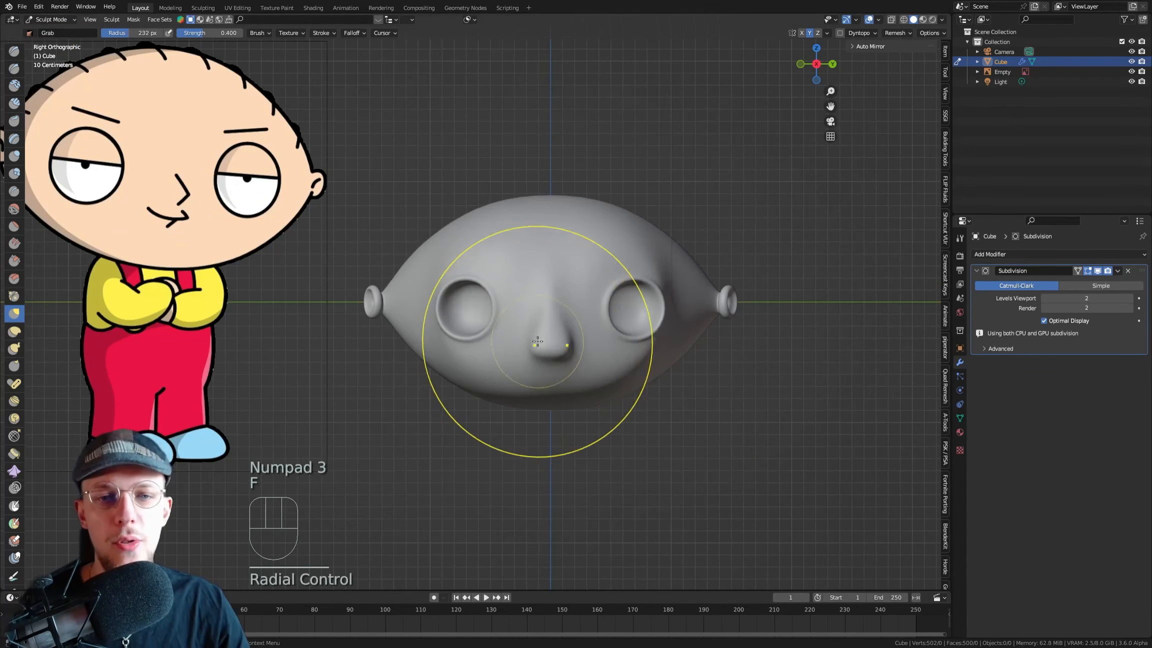
scroll(551, 363, up, 2)
key(f)
click(531, 371)
drag(537, 362, 542, 337)
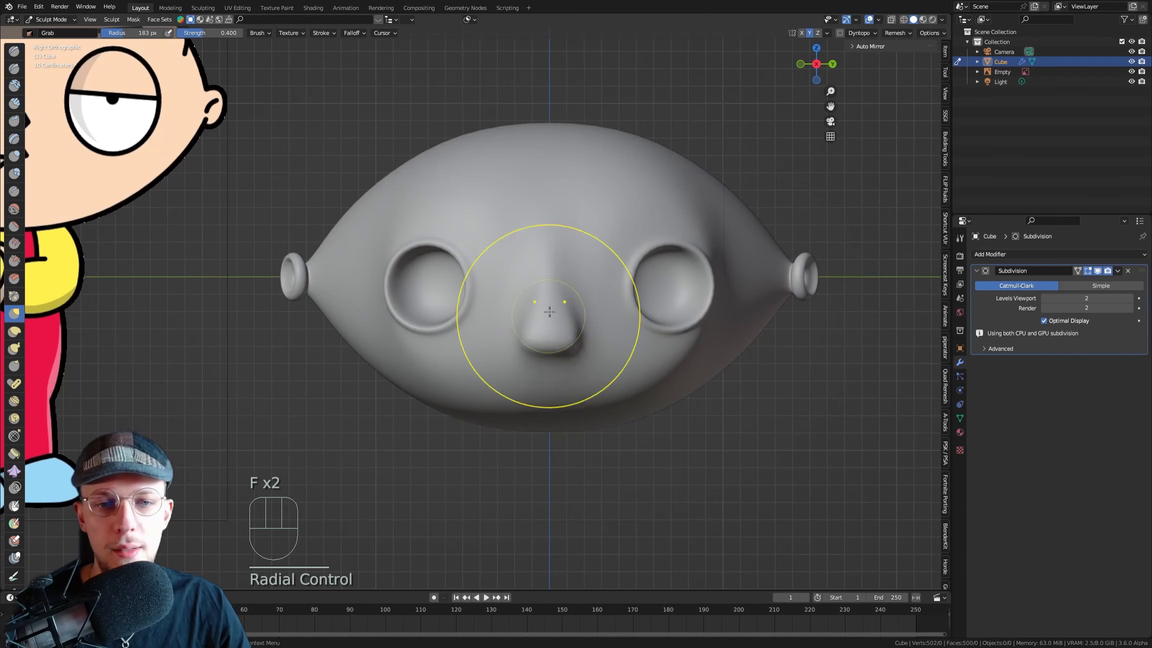
drag(546, 252, 545, 280)
Set the Grab brush radius to about 151 px and push the side of the lower nose inward
key(f)
click(492, 322)
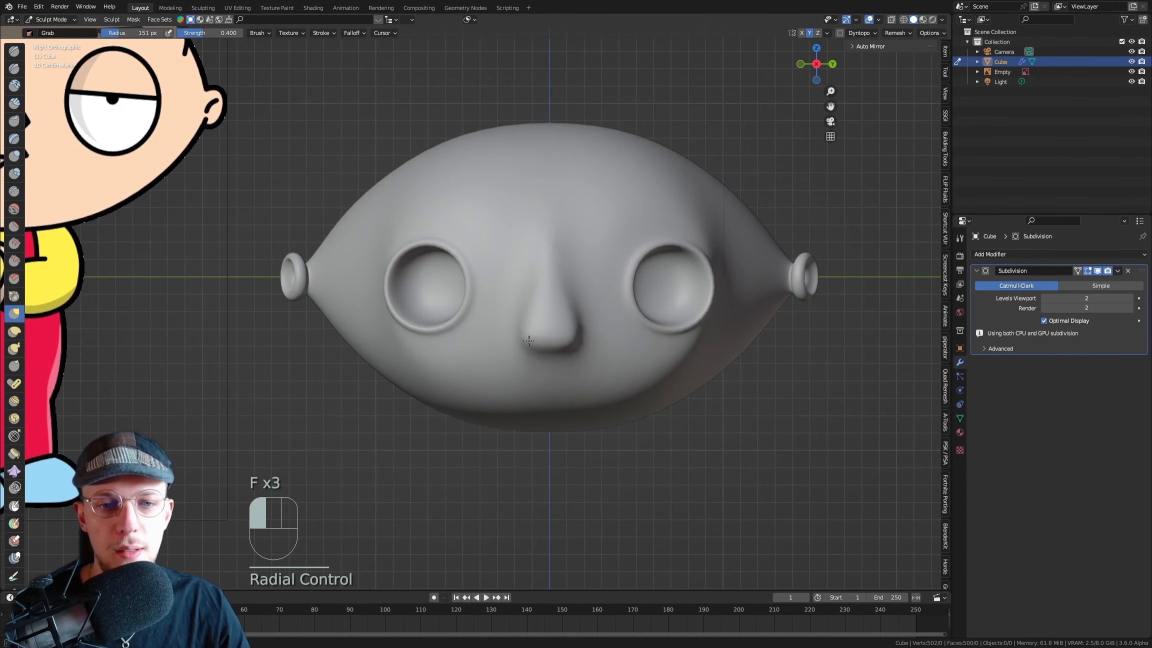
scroll(480, 327, down, 2)
scroll(500, 350, up, 2)
key(f)
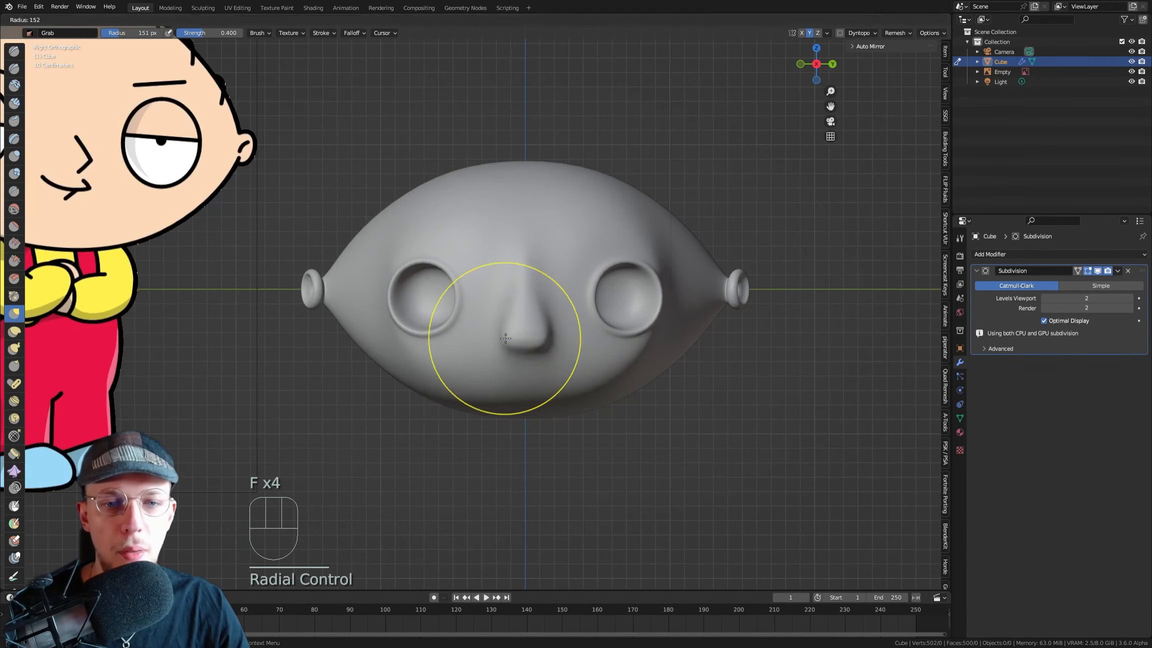
mouse_move(517, 331)
mouse_down()
mouse_move(532, 346)
mouse_move(527, 334)
mouse_up()
Set the Grab brush radius to 157 px and nudge the upper nose bridge slightly upward
key(f)
click(536, 362)
key(f)
click(548, 330)
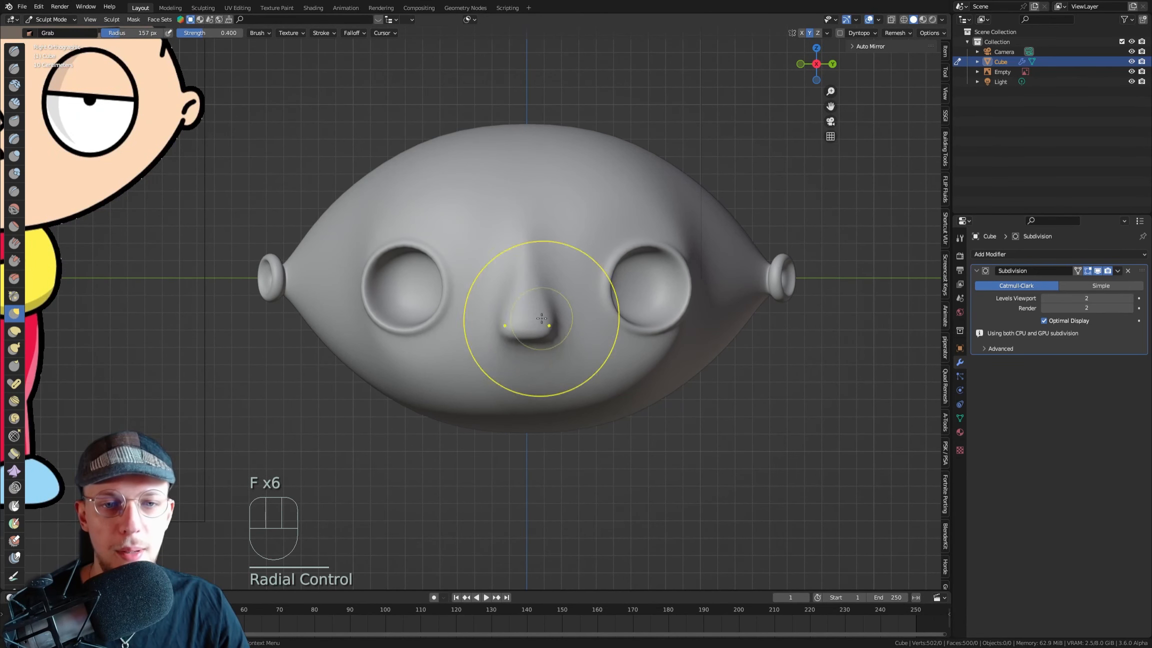
drag(518, 242, 523, 232)
Enlarge the Grab brush radius to 215 px, reshape the side of the lower nose, and pull the bridge slightly down
key(f)
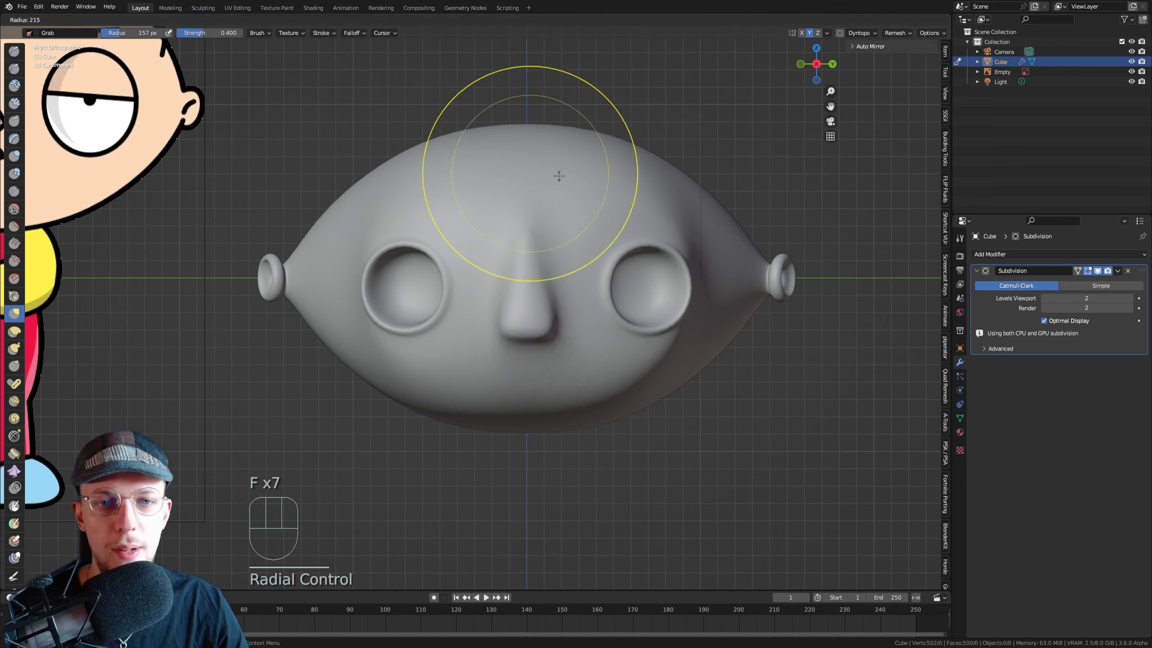
click(559, 176)
drag(509, 306, 506, 317)
drag(502, 325, 507, 322)
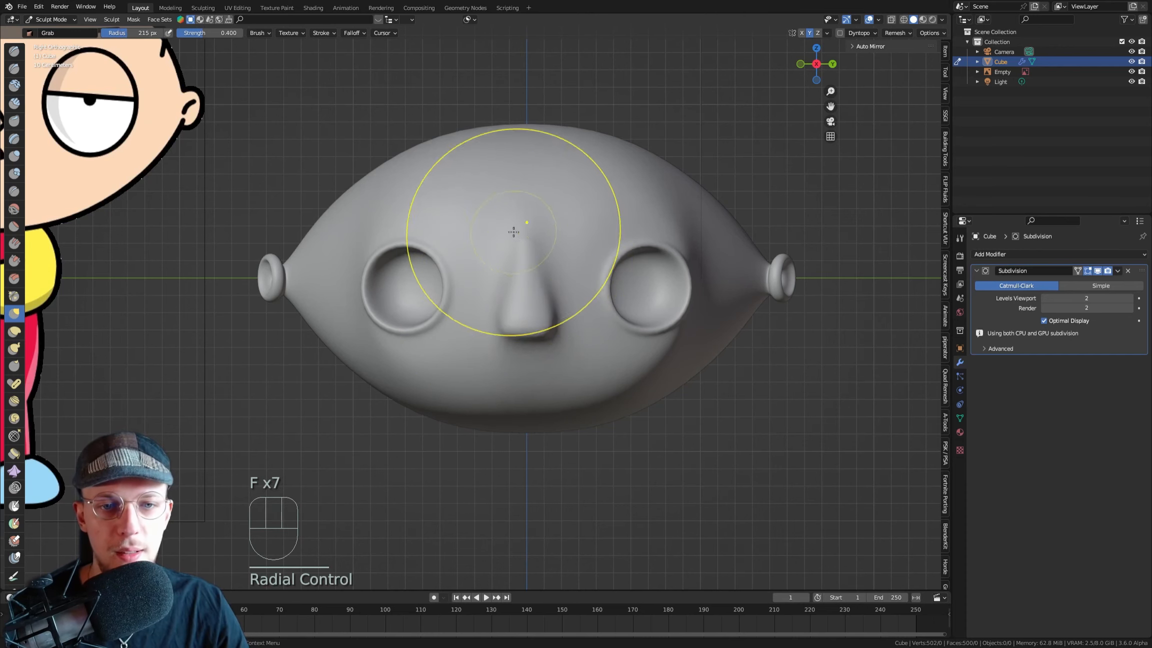
drag(523, 237, 525, 252)
middle_drag(509, 185, 554, 193)
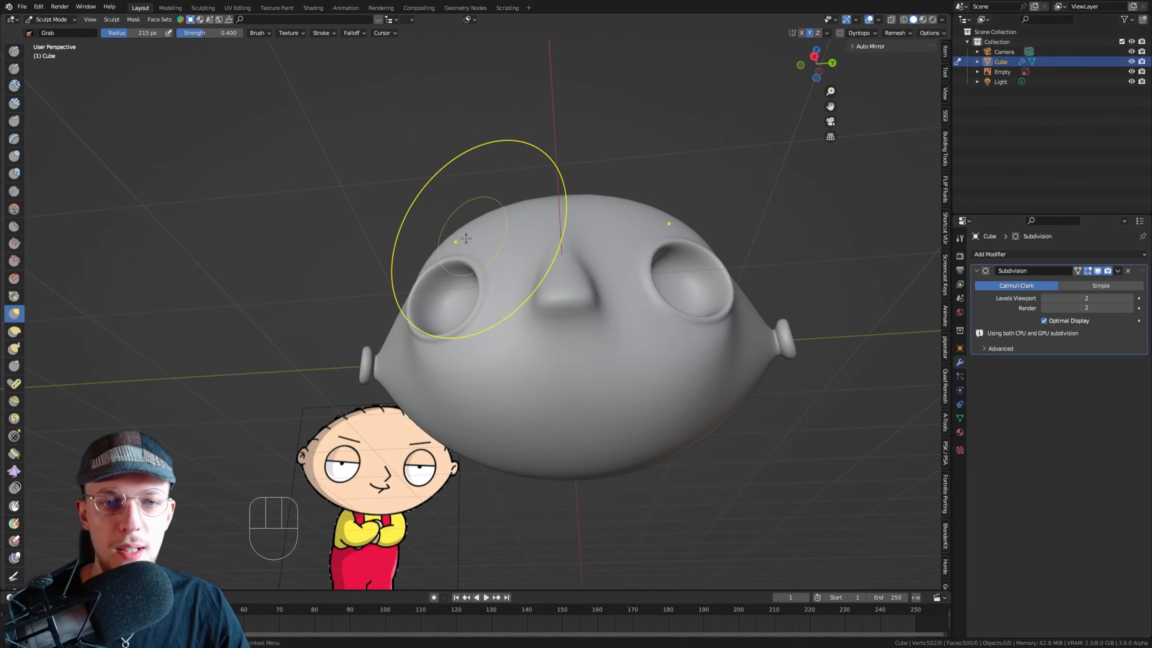
Reduce the Grab brush radius to 159 px and nudge the head surface above one eye socket slightly upward
mouse_move(470, 226)
middle_down()
mouse_move(373, 262)
mouse_move(388, 281)
middle_up()
key(f)
click(389, 271)
drag(423, 245, 425, 241)
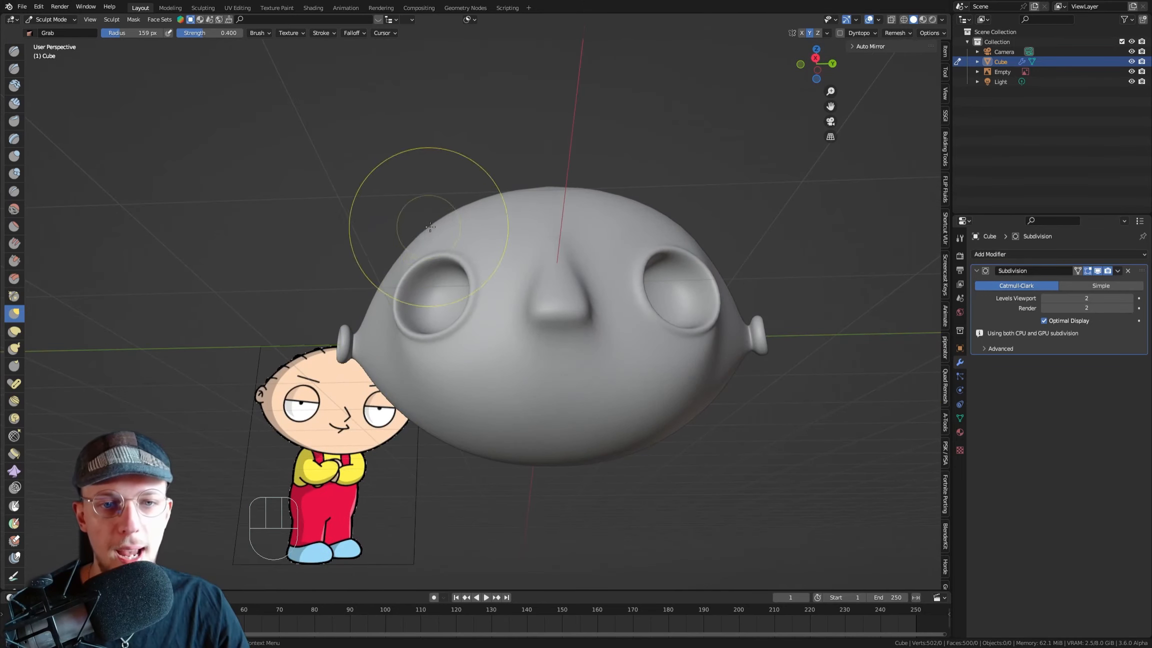
Set the Grab brush radius to 191 px and push the middle of the forehead's outline slightly down
key(f)
click(576, 221)
drag(549, 189, 548, 196)
middle_drag(424, 272, 420, 207)
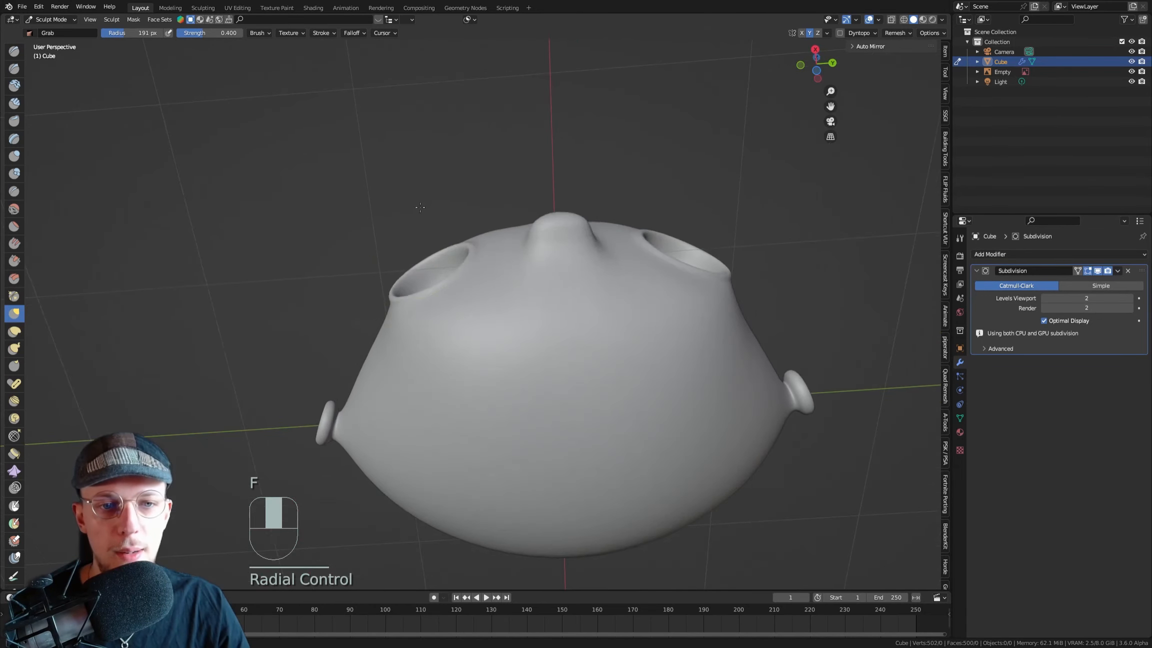
From below, set the Grab brush radius to 192 px and then 226 px while rounding the head's side beside the eye socket
mouse_move(400, 299)
middle_down()
mouse_move(402, 273)
mouse_move(400, 292)
middle_up()
key(f)
click(403, 280)
key(f)
click(420, 297)
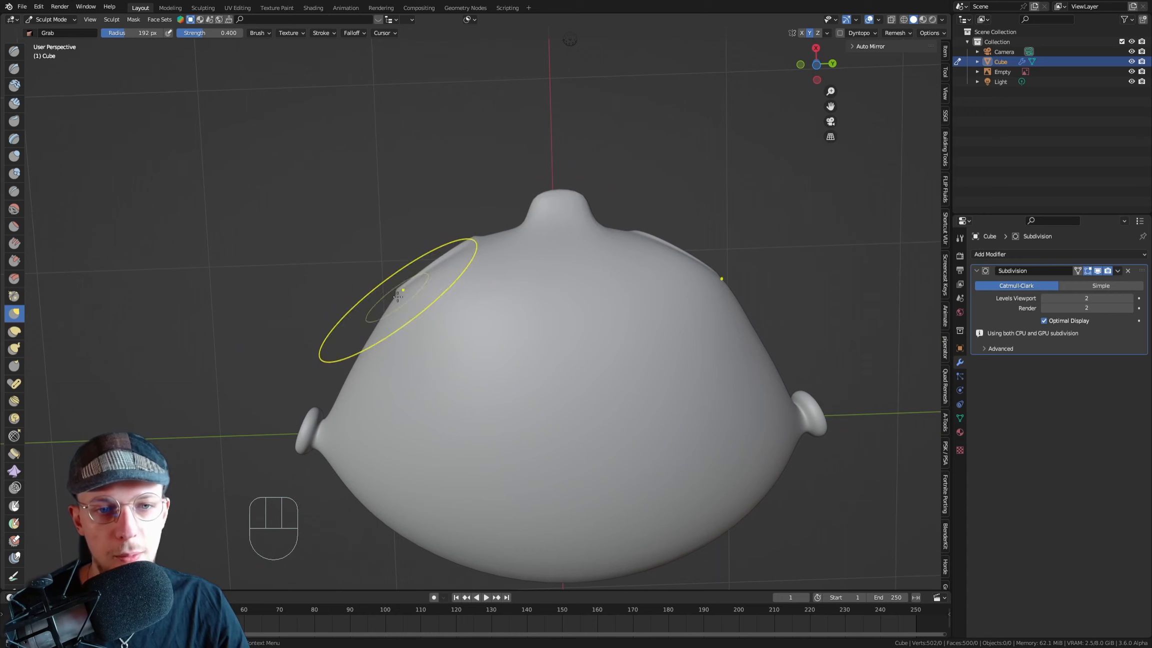
key(f)
click(386, 330)
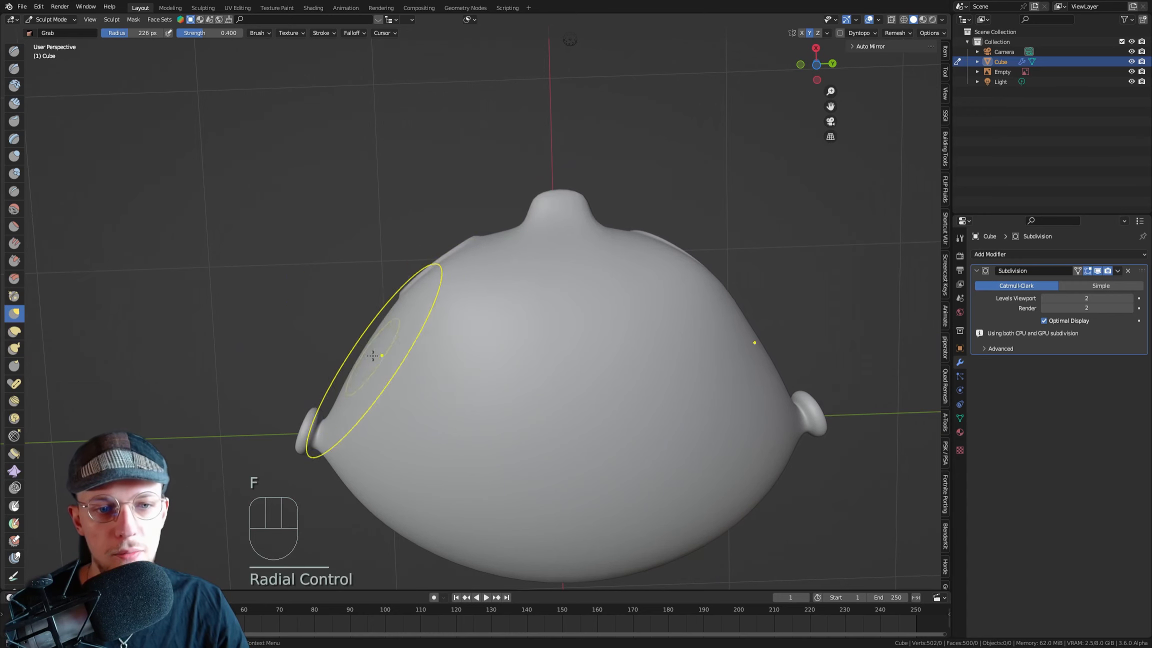
mouse_move(492, 293)
middle_down()
mouse_move(514, 275)
mouse_move(515, 300)
middle_up()
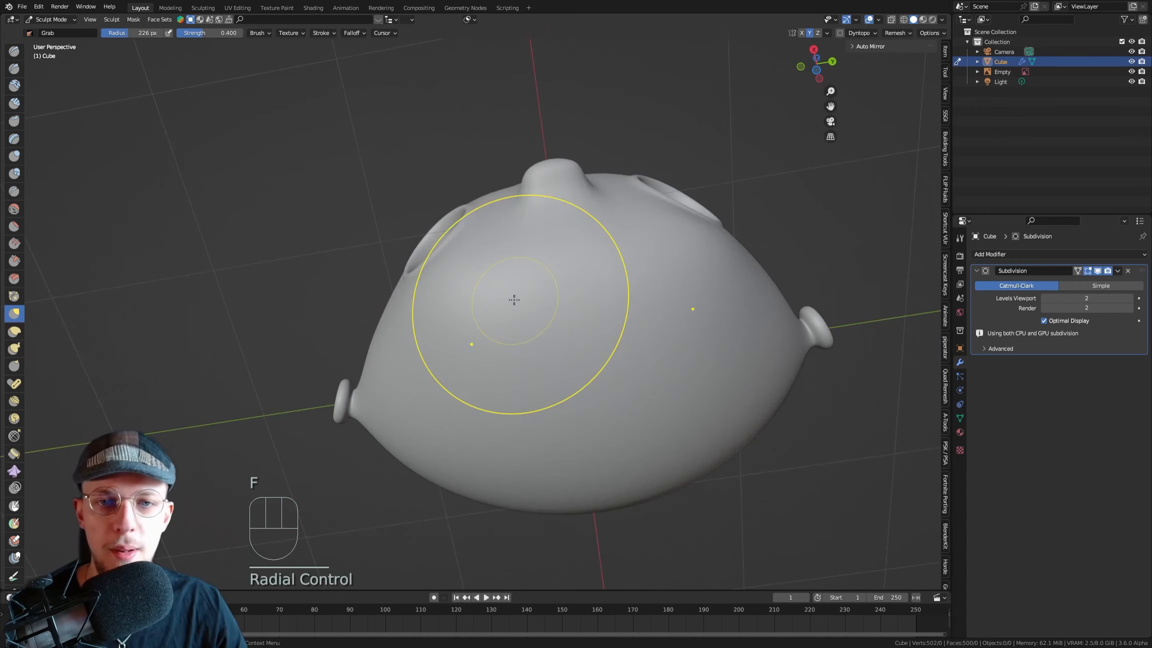
In the right view, pull the outer edge of the eye socket outward to widen it with the Grab brush
key(KP_3)
scroll(443, 167, down, 2)
shift+middle_drag(442, 162, 439, 186)
scroll(438, 186, up, 1)
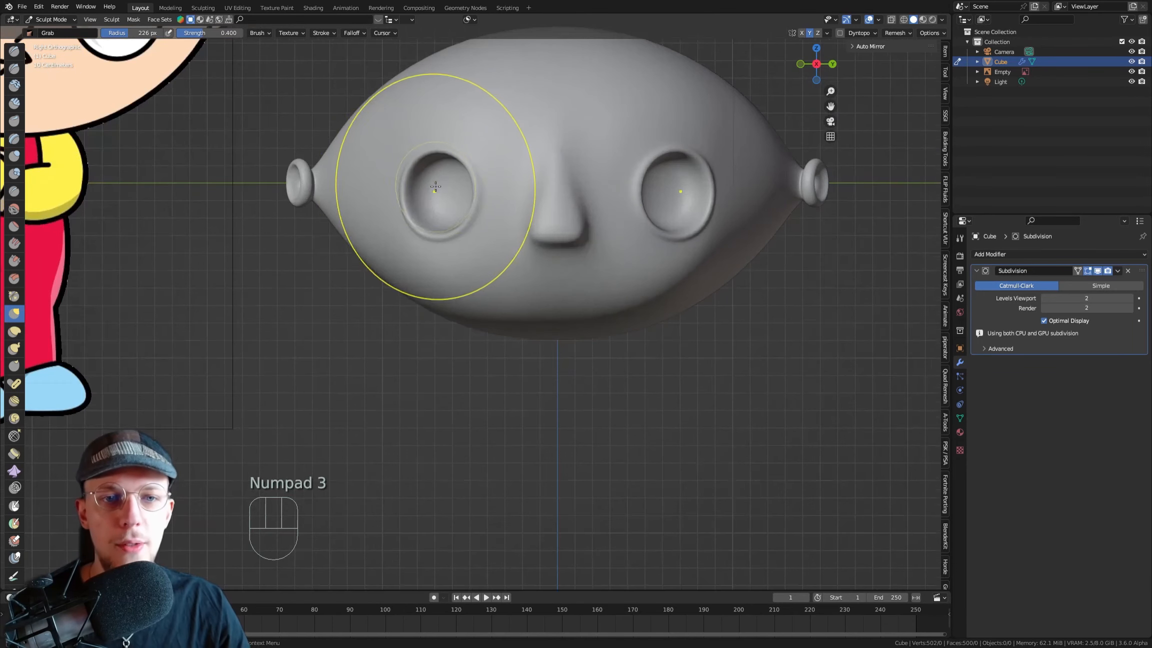
drag(417, 194, 397, 207)
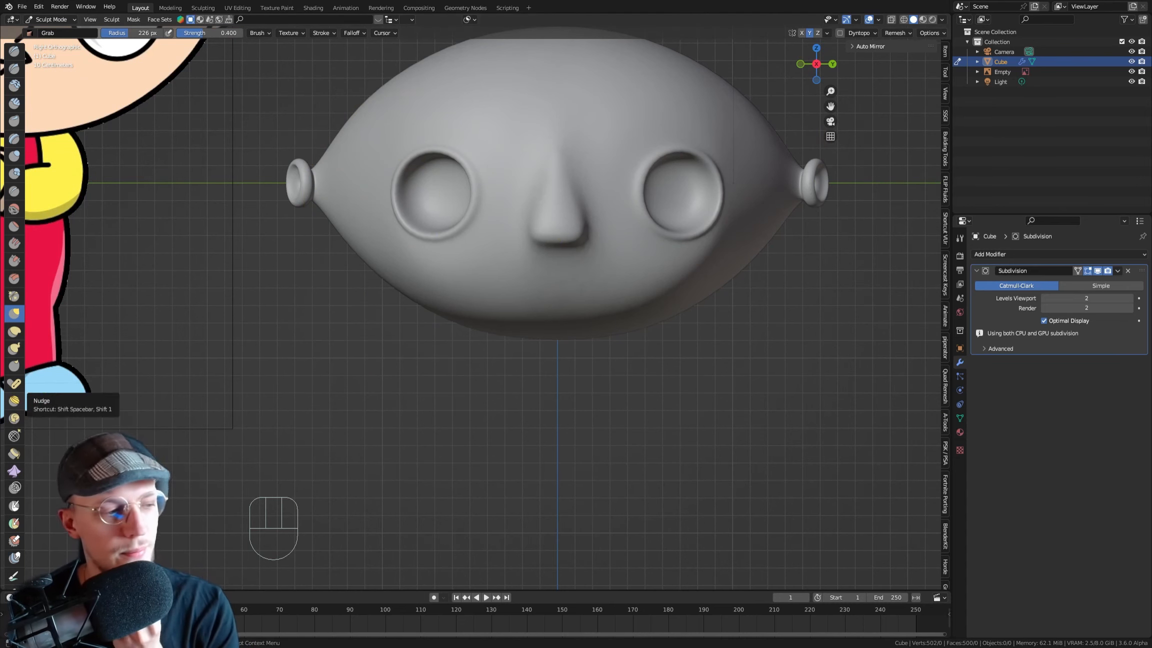
In the right view, enlarge the Grab brush radius to 288 px for shaping the chin
scroll(669, 257, down, 3)
middle_drag(668, 257, 597, 226)
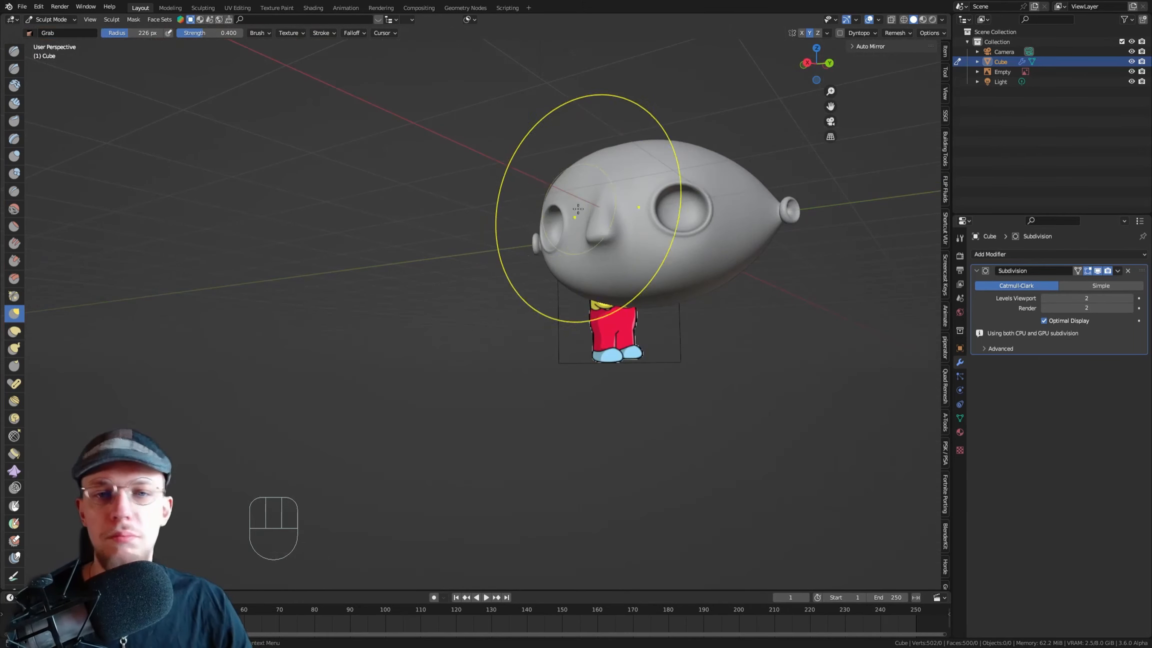
key(KP_3)
scroll(590, 195, up, 4)
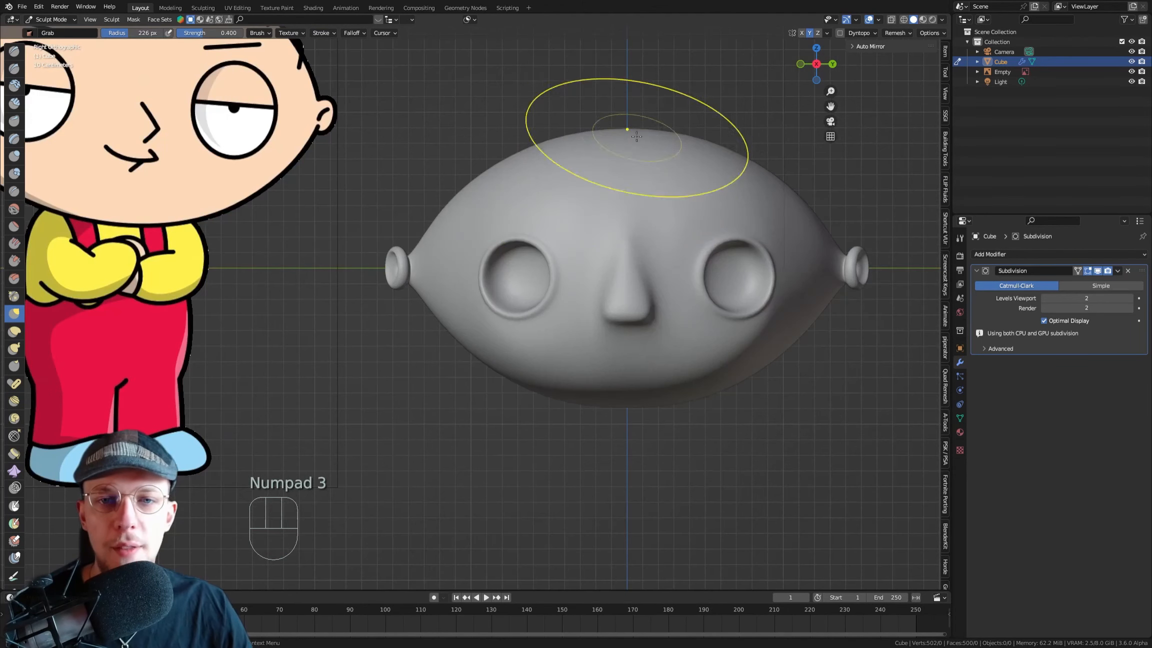
key(f)
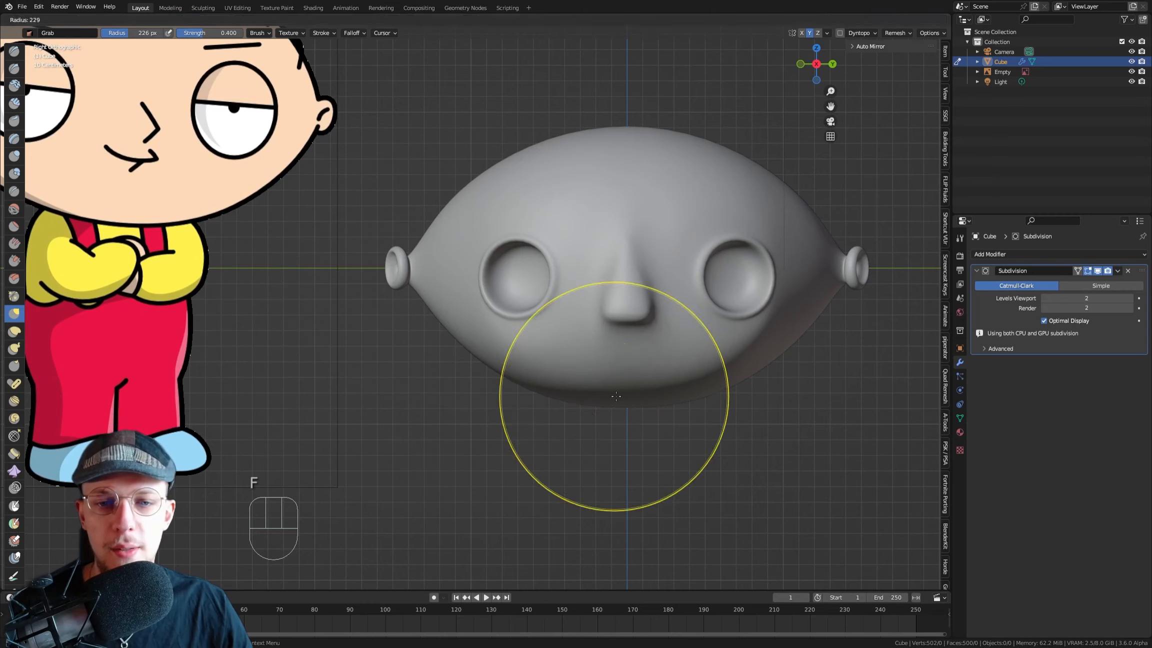
click(645, 395)
scroll(644, 392, down, 1)
scroll(678, 416, up, 1)
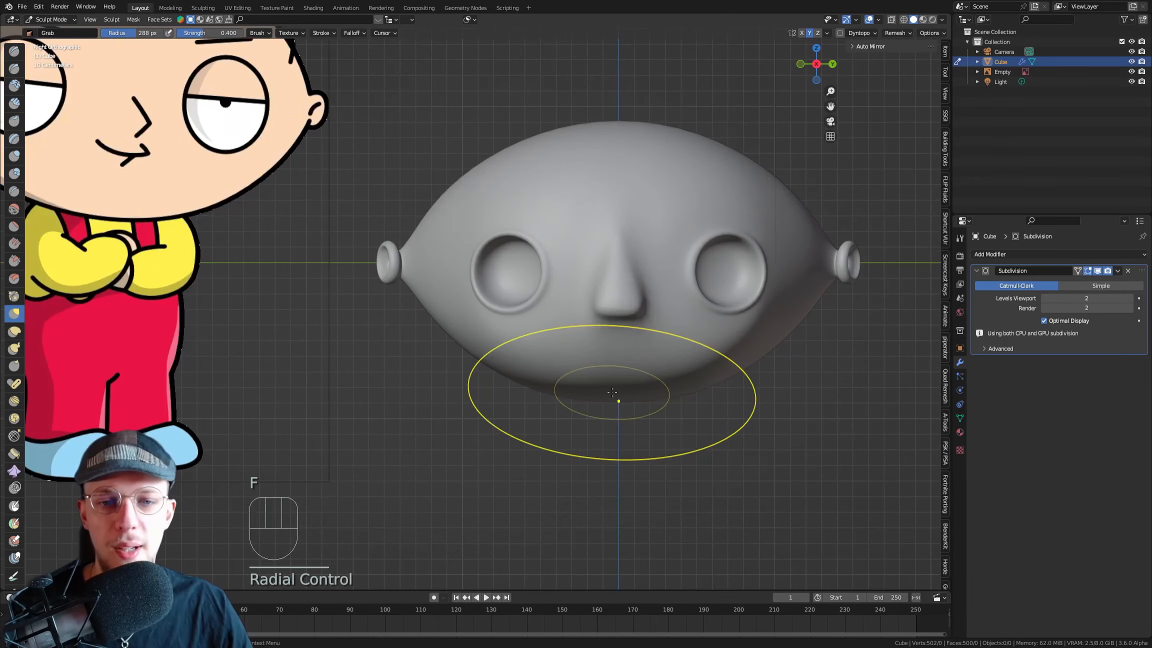